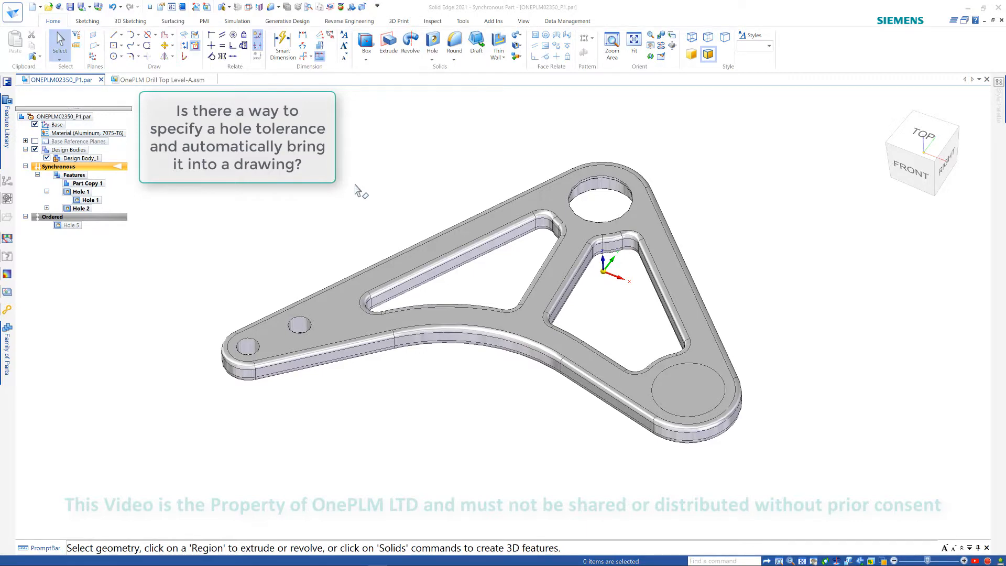
# - Activate the Ordered environment and open the profile sketch of Hole 5 for editing
pyautogui.moveTo(354, 184); pyautogui.dragTo(291, 213, button='middle')
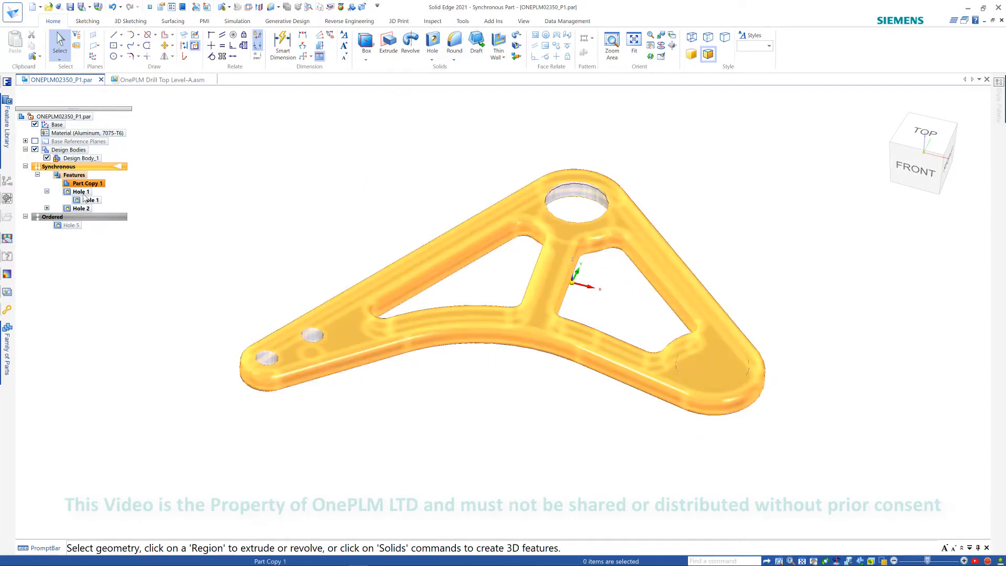
pyautogui.moveTo(382, 251); pyautogui.dragTo(378, 236, button='middle')
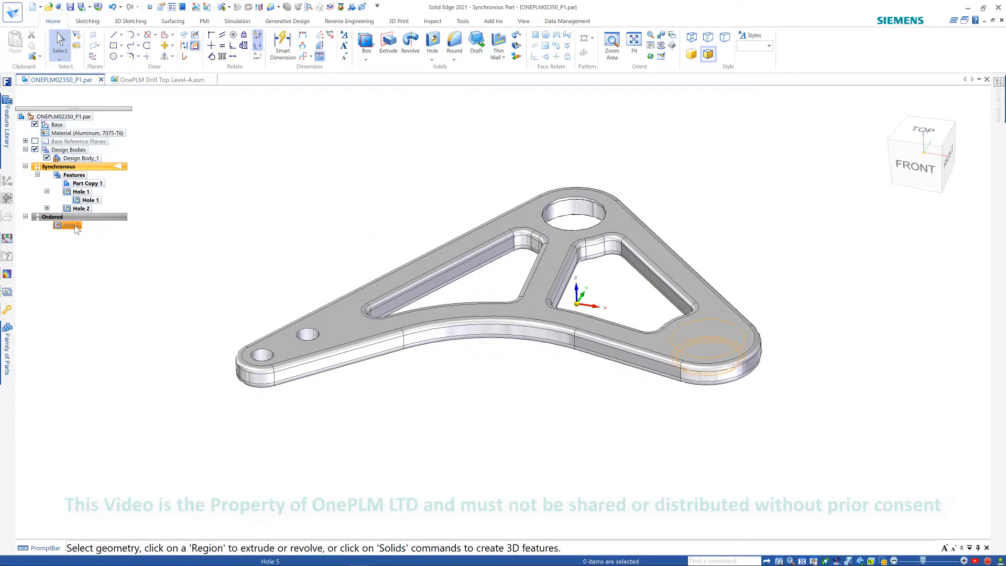
pyautogui.click(105, 219)
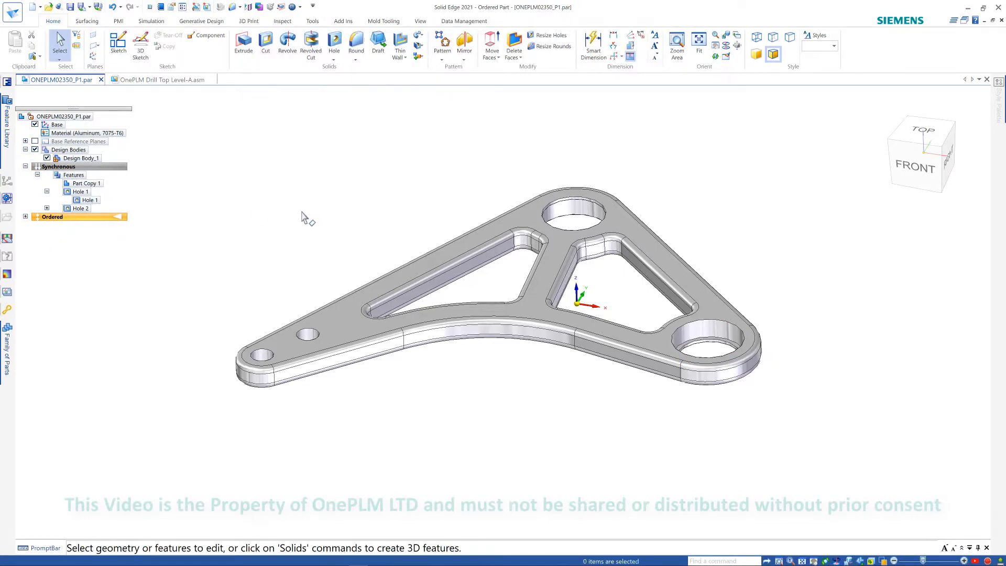
pyautogui.click(25, 217)
pyautogui.click(69, 225)
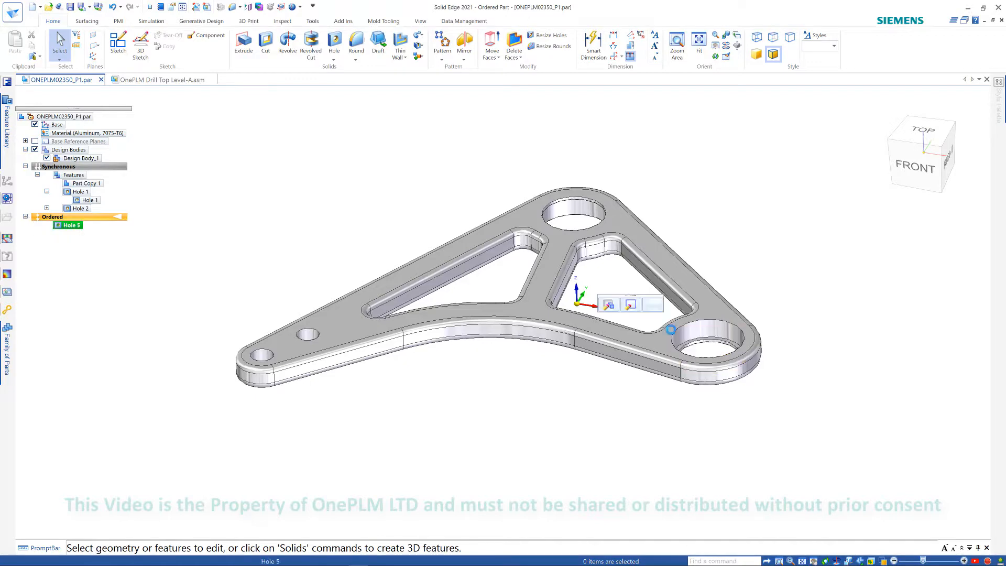
pyautogui.click(630, 305)
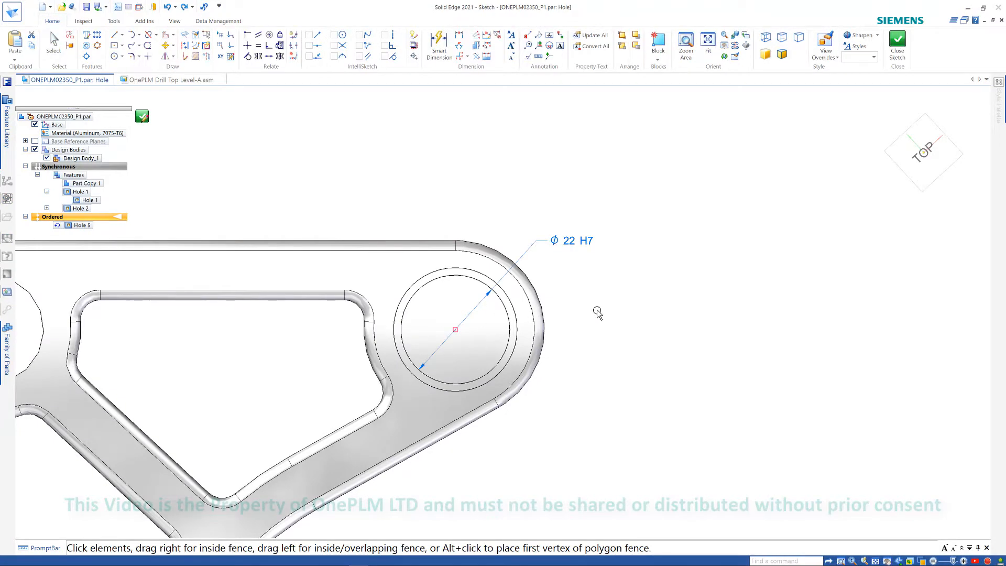
# - Set the Smart Dimension tolerance to a Class fit of type Fit with hole class H7
pyautogui.scroll(-4, 597, 309)
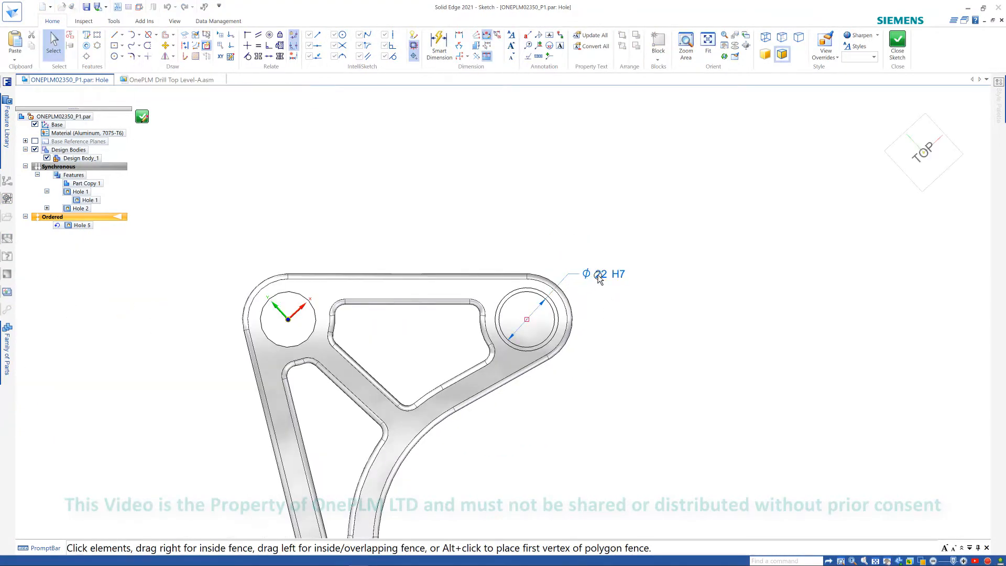
pyautogui.click(439, 46)
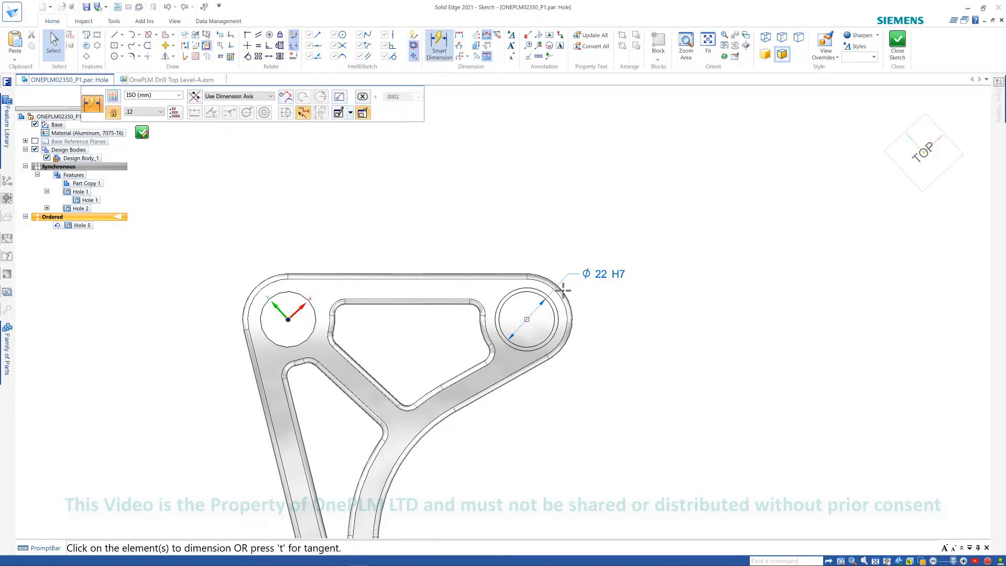
pyautogui.click(338, 98)
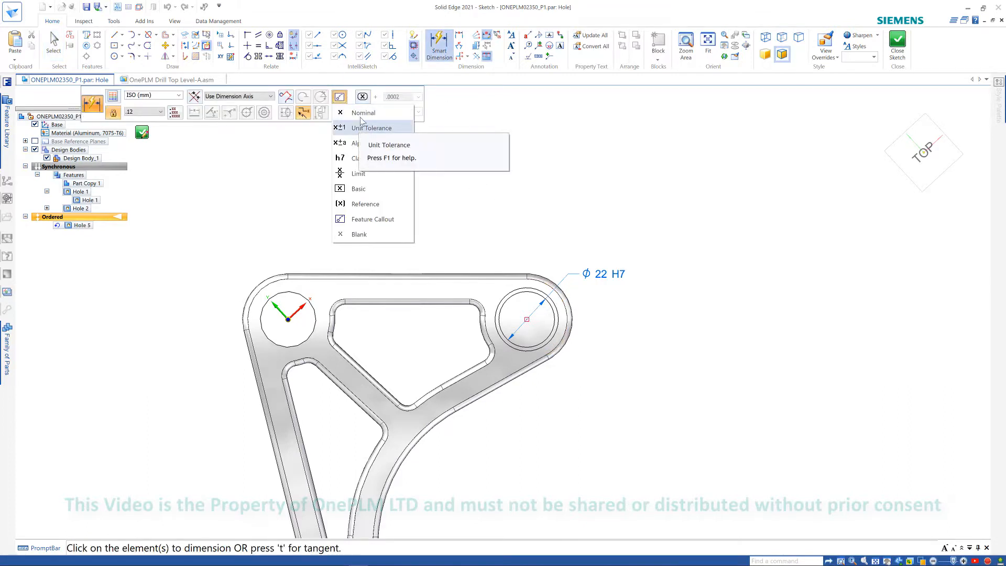
pyautogui.click(370, 159)
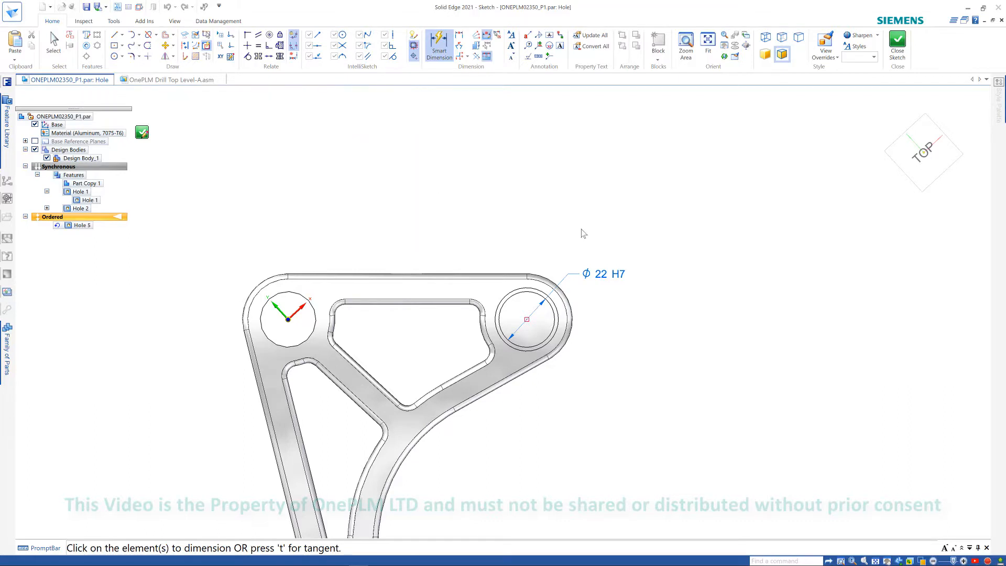
pyautogui.click(519, 98)
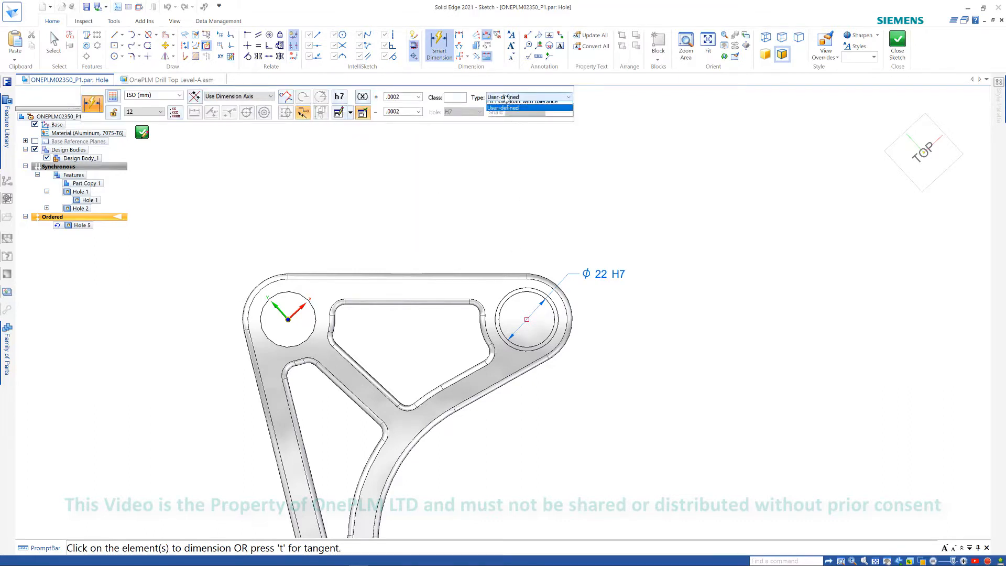
pyautogui.click(500, 108)
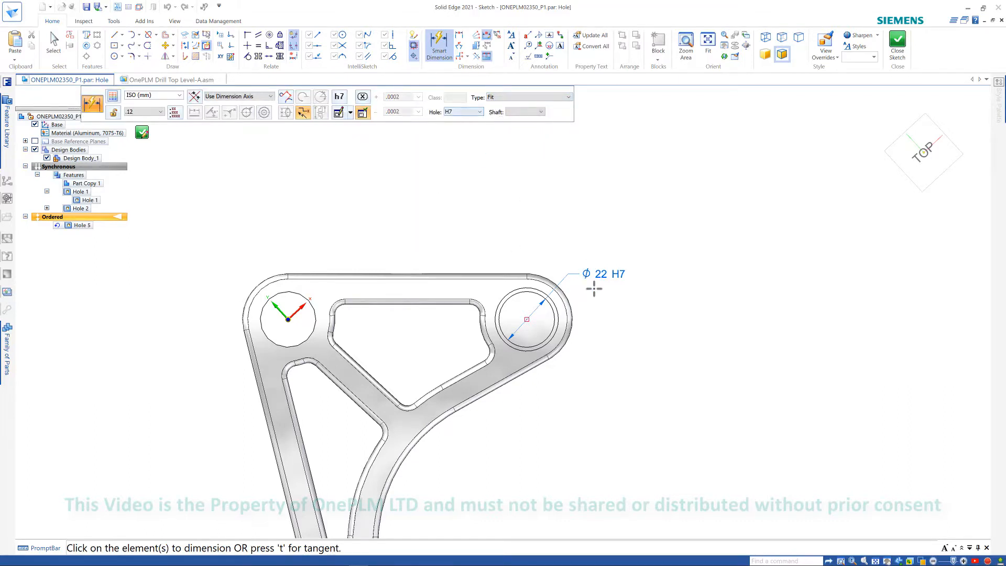
pyautogui.press('Escape')
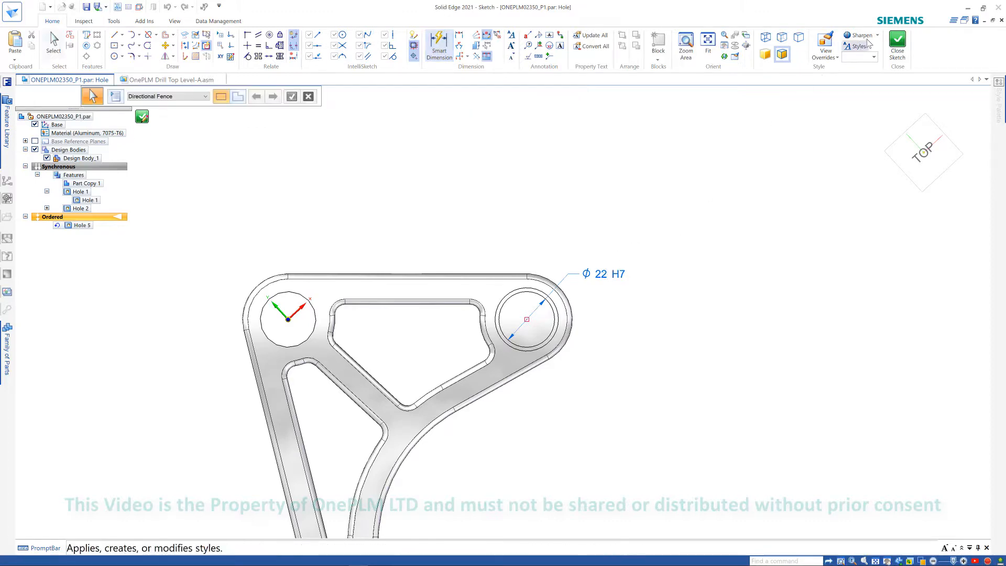
# - Close the sketch and finish the Hole 5 feature
pyautogui.click(892, 45)
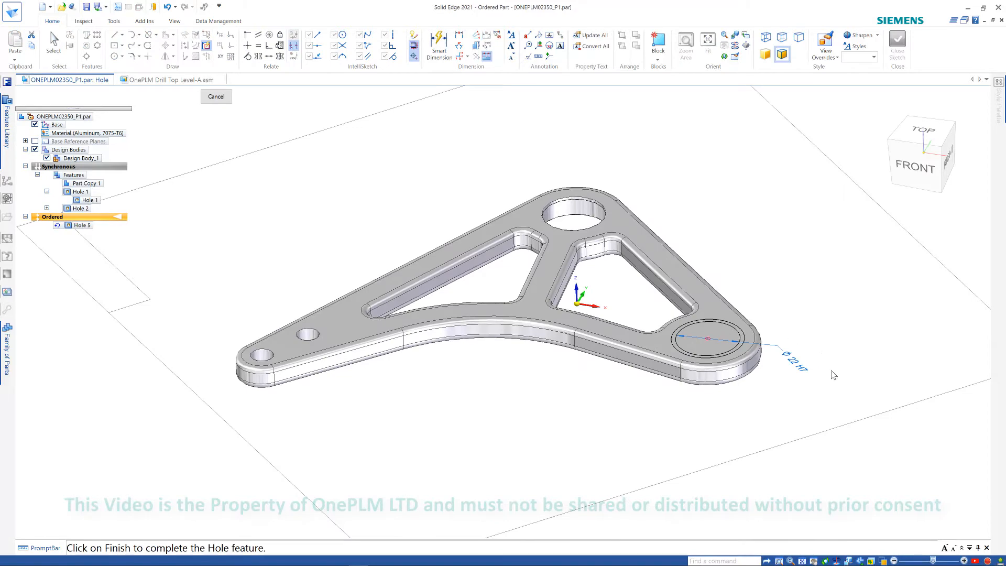
pyautogui.click(216, 96)
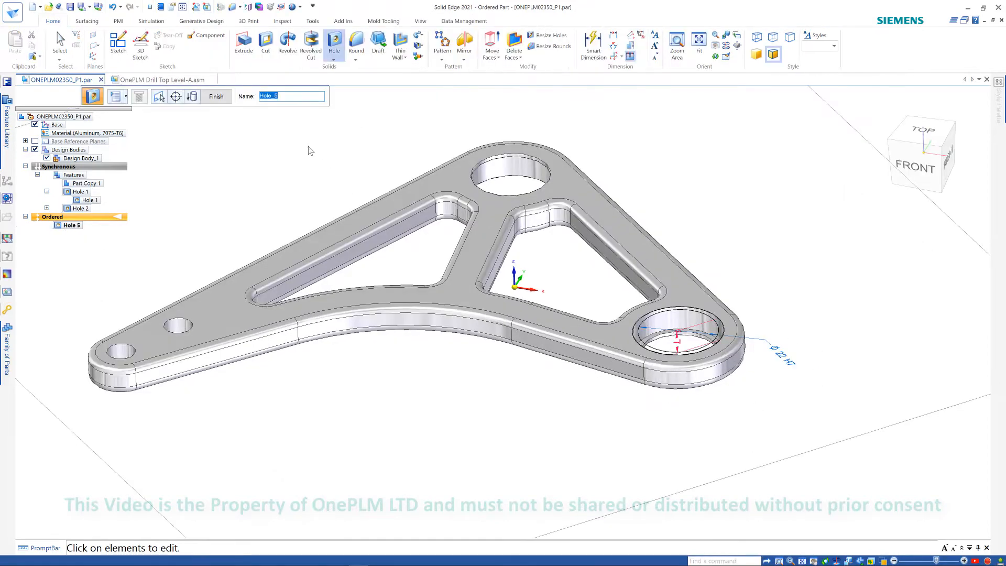
pyautogui.click(214, 97)
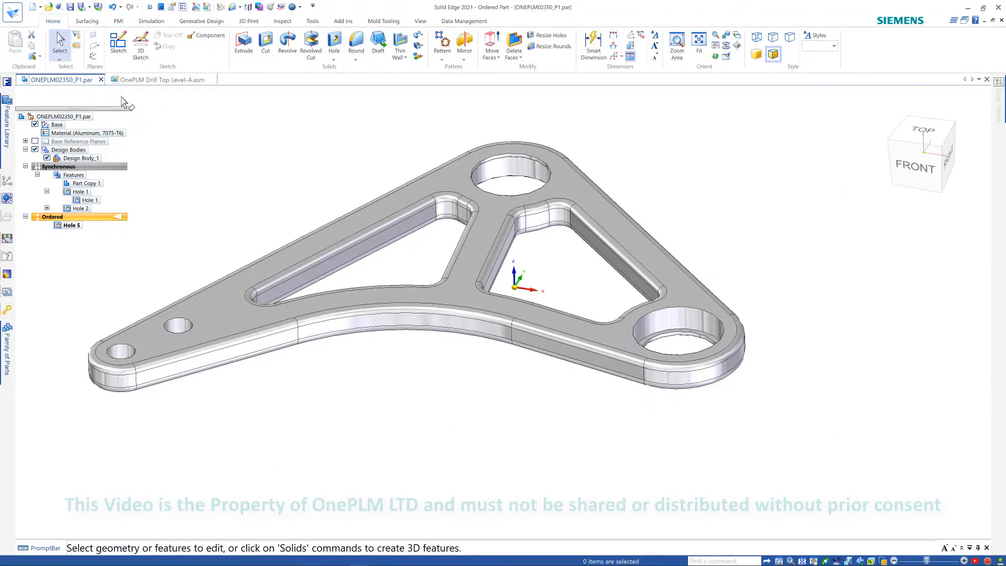
# - Copy the hole's ⌀22 H7 diameter dimension from Hole 5 to PMI
pyautogui.click(119, 22)
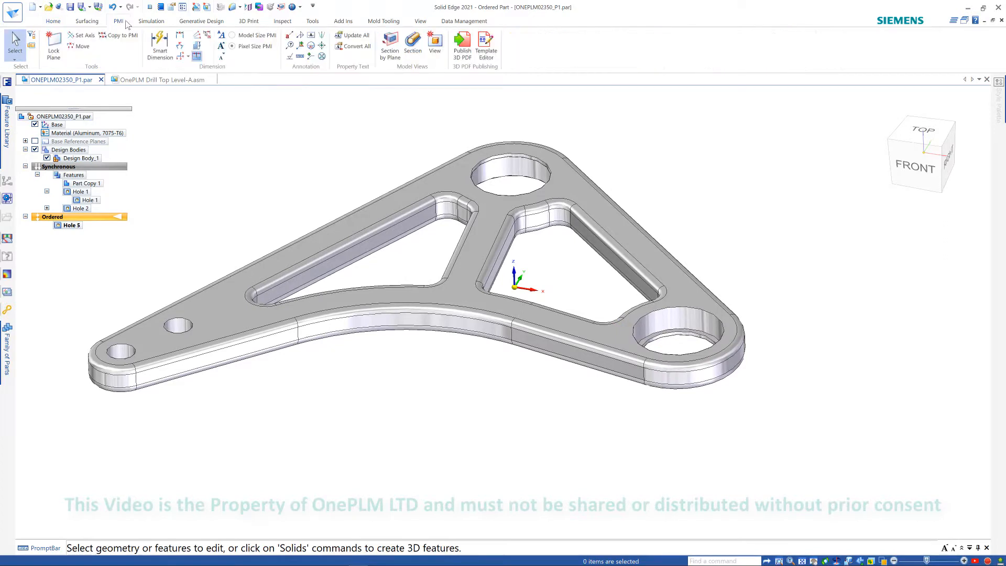
pyautogui.click(119, 35)
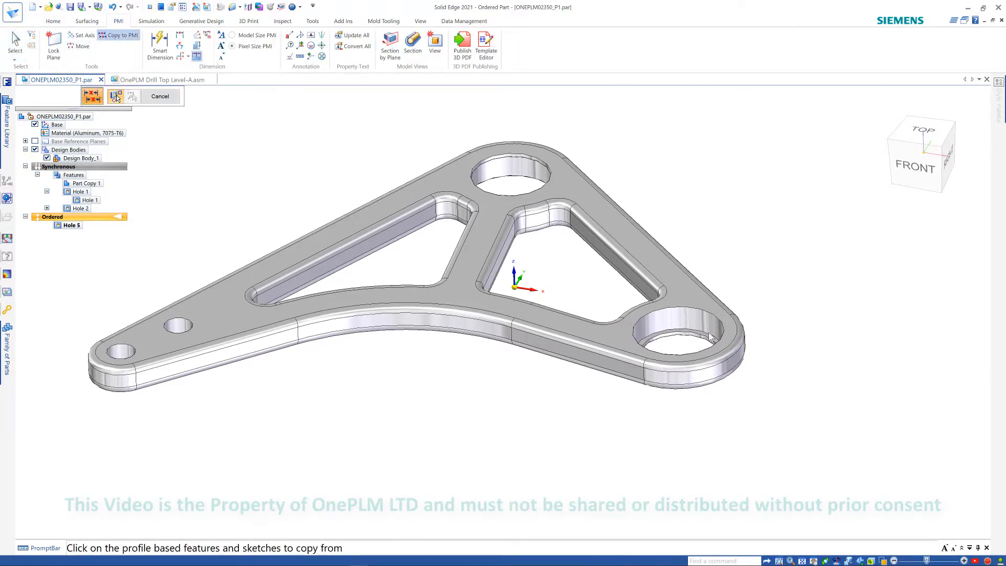
pyautogui.click(713, 317)
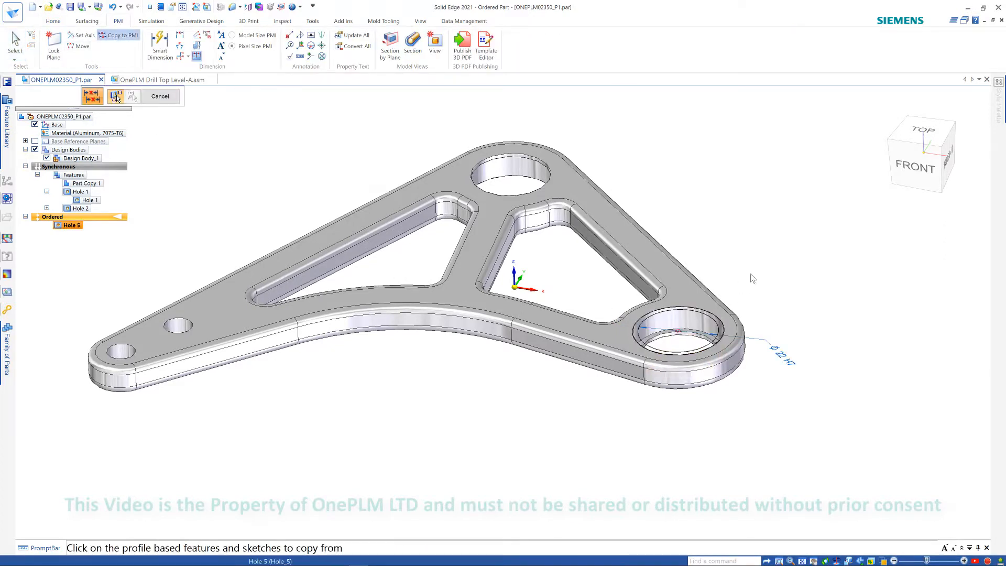
pyautogui.click(783, 357)
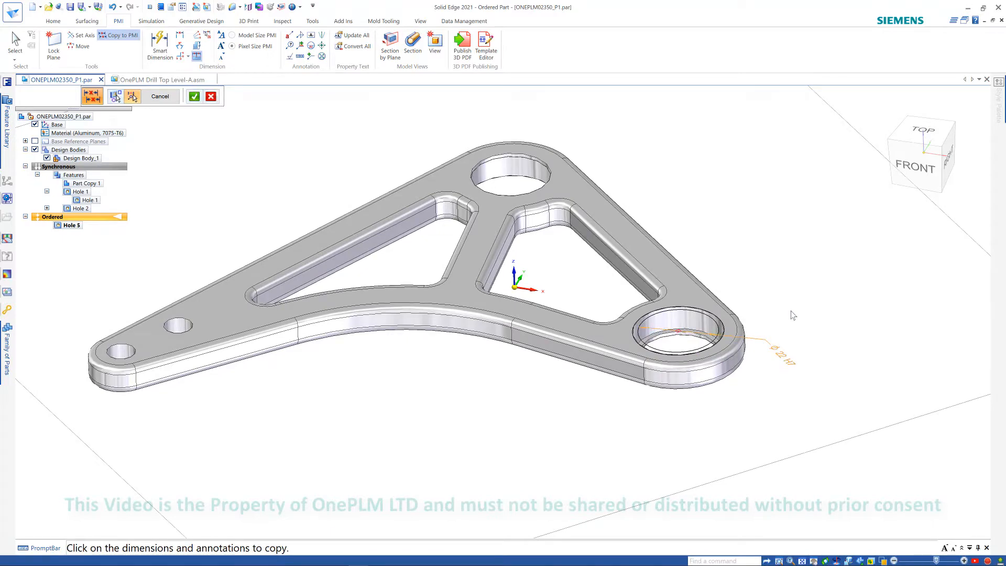
pyautogui.click(194, 96)
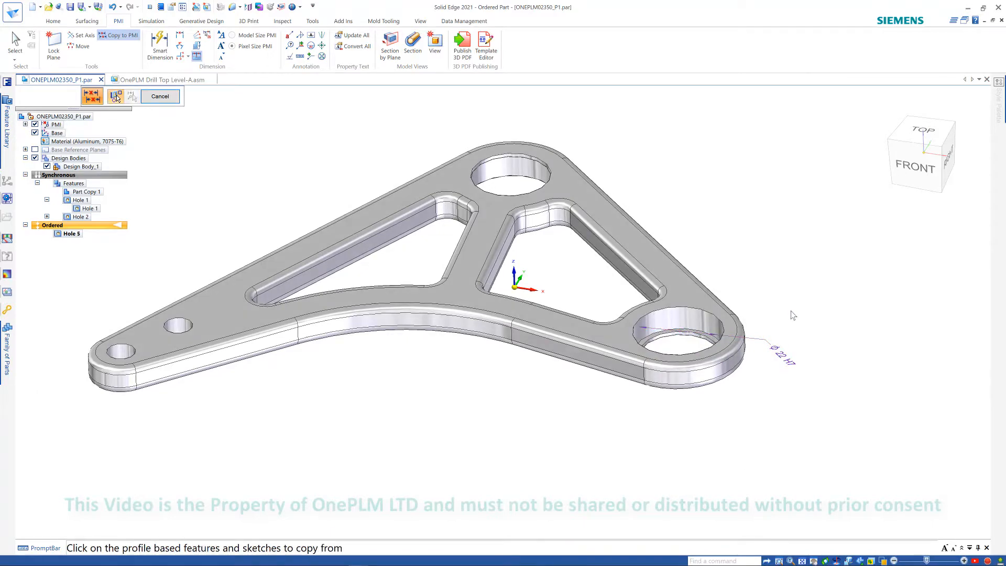
pyautogui.press('Escape')
# - Dimension the diameters of the two small holes as ⌀8 H7 fit dimensions
pyautogui.moveTo(757, 264); pyautogui.dragTo(743, 249, button='middle')
pyautogui.scroll(1, 718, 212)
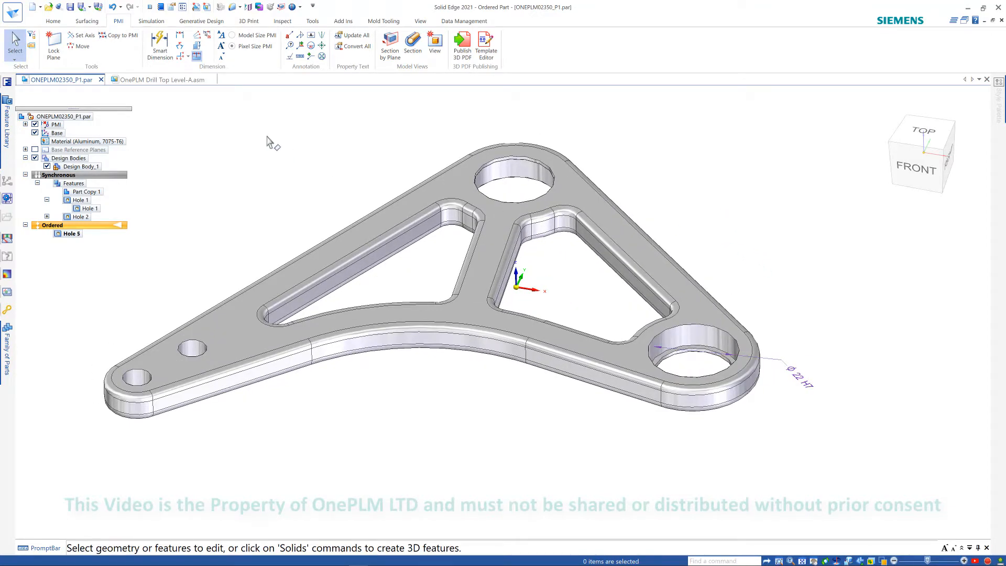
pyautogui.scroll(-1, 428, 221)
pyautogui.scroll(1, 271, 172)
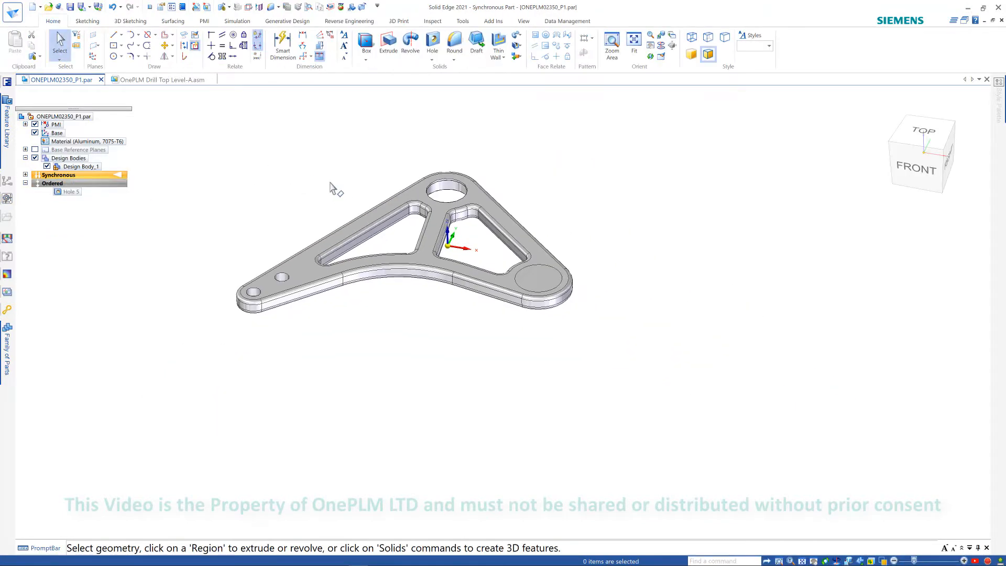
pyautogui.click(283, 46)
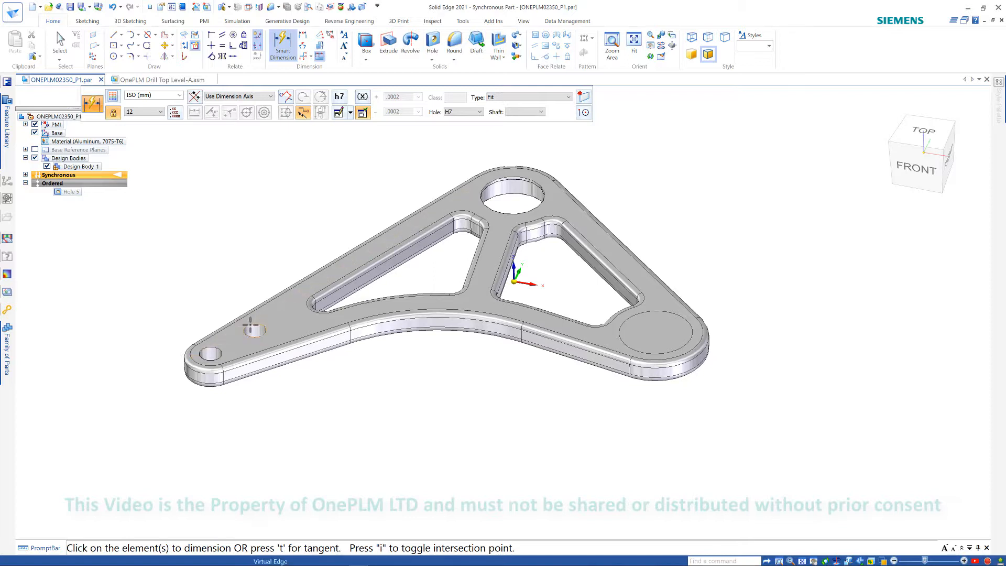
pyautogui.click(251, 327)
pyautogui.click(207, 297)
pyautogui.click(215, 351)
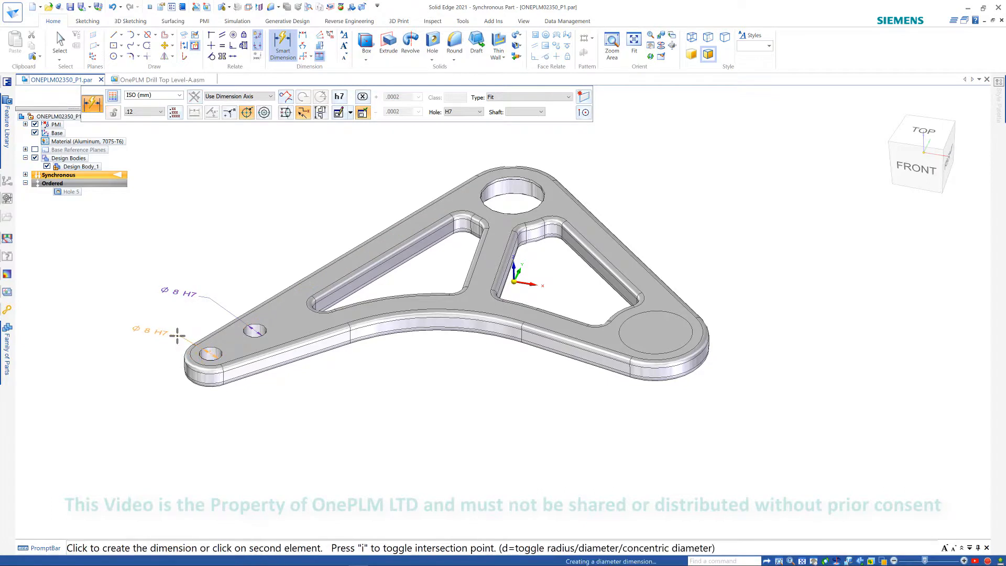
pyautogui.click(175, 336)
pyautogui.press('Escape')
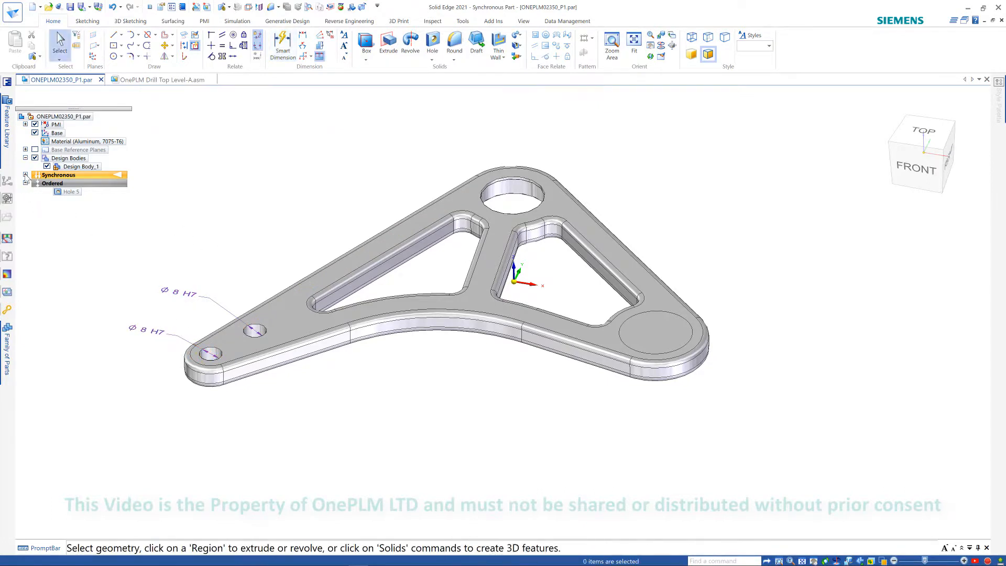
pyautogui.click(25, 174)
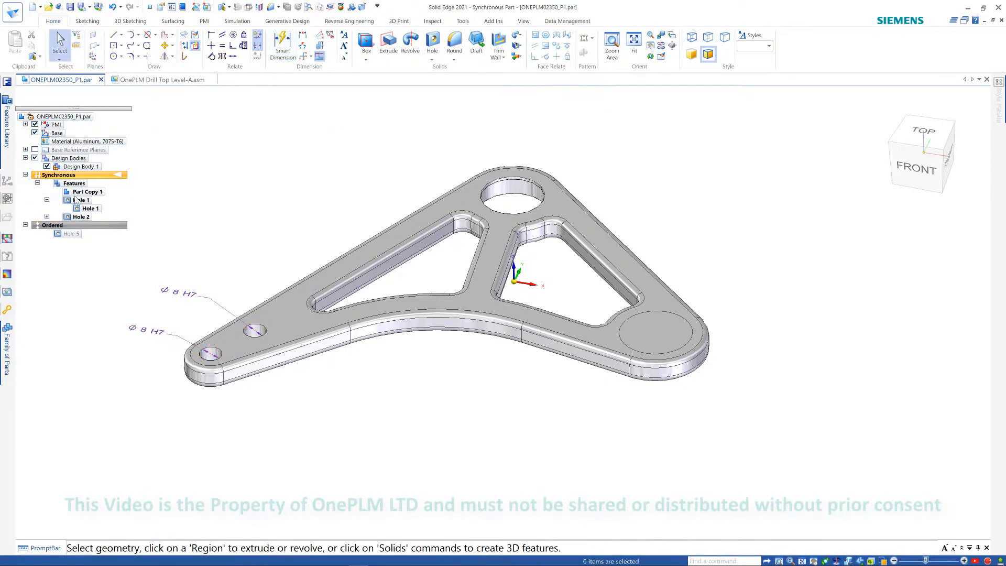
pyautogui.click(433, 60)
pyautogui.click(322, 217)
pyautogui.scroll(1, 291, 171)
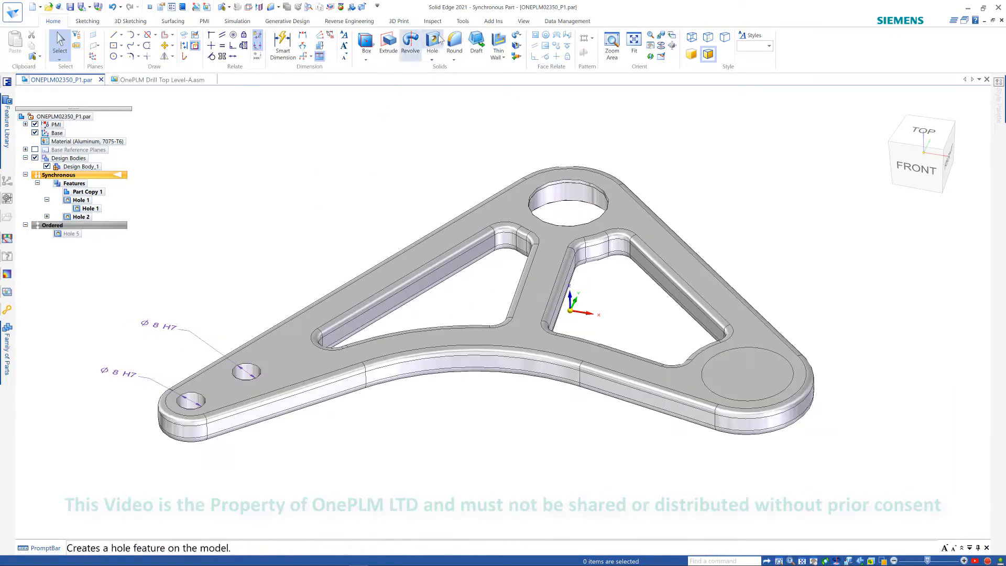
# - Add a feature callout dimension to the large counterbored hole near the top of the part
pyautogui.click(283, 46)
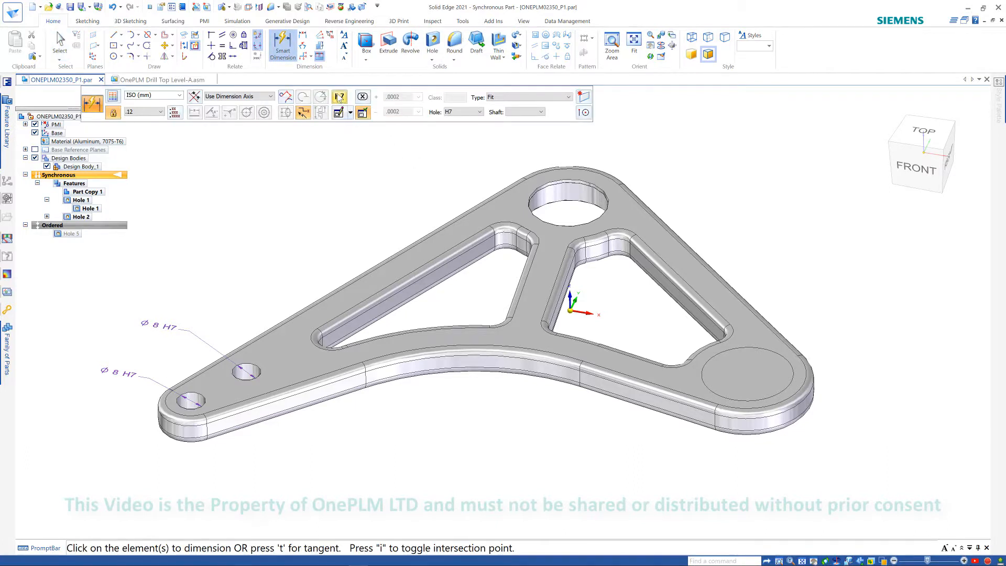
pyautogui.click(339, 98)
pyautogui.click(364, 221)
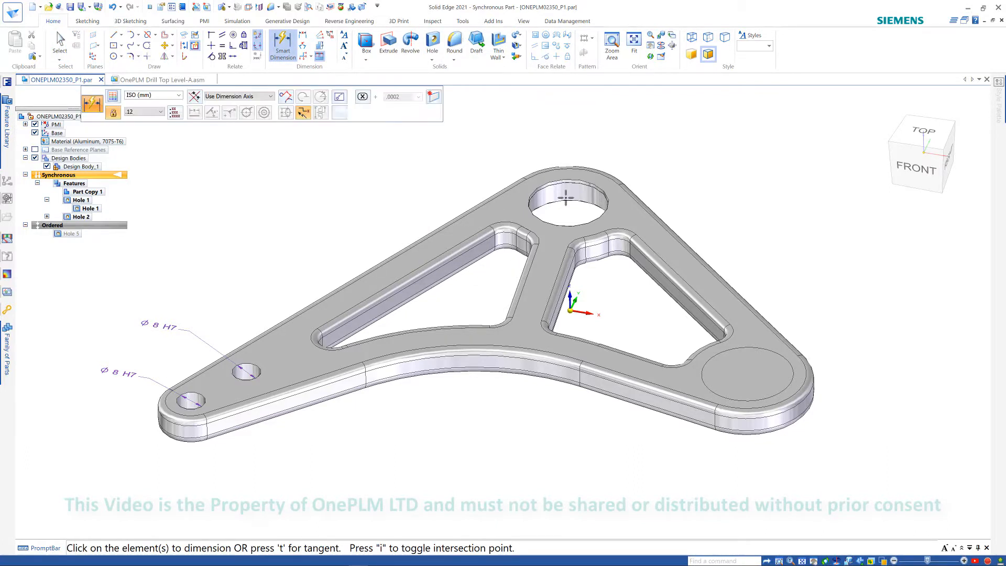
pyautogui.click(573, 221)
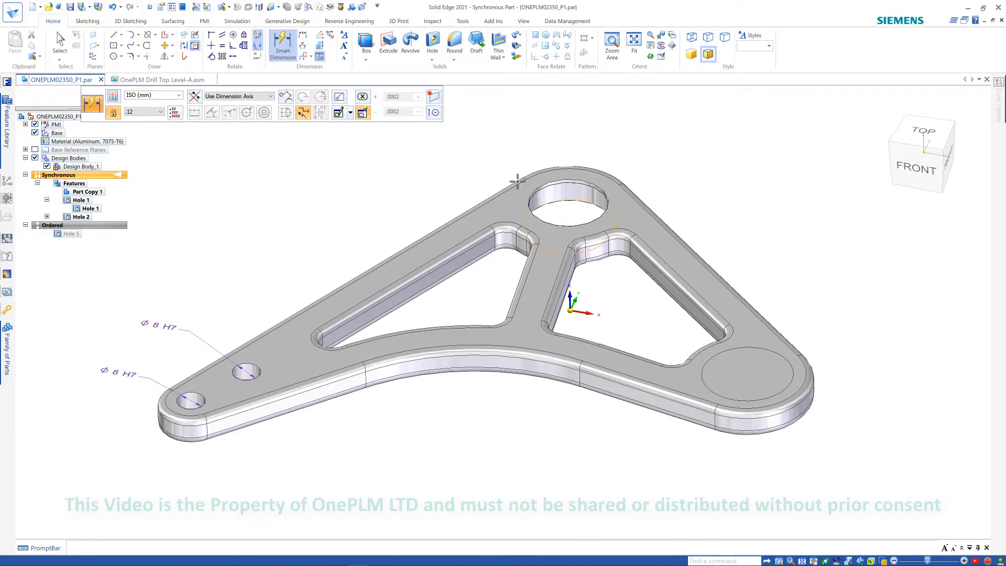
pyautogui.click(480, 153)
pyautogui.scroll(-2, 513, 157)
pyautogui.press('Escape')
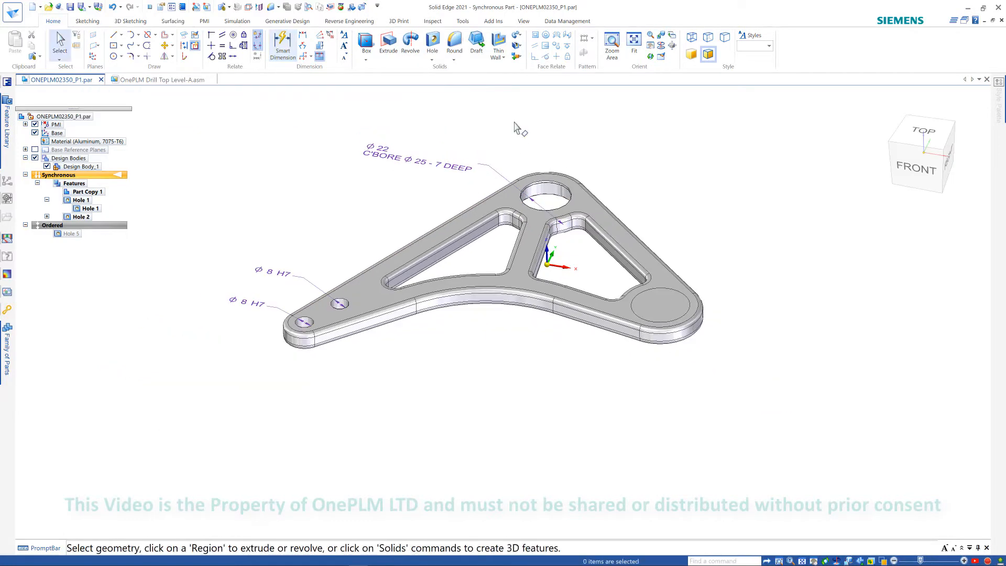
# - Save the part
pyautogui.scroll(1, 490, 137)
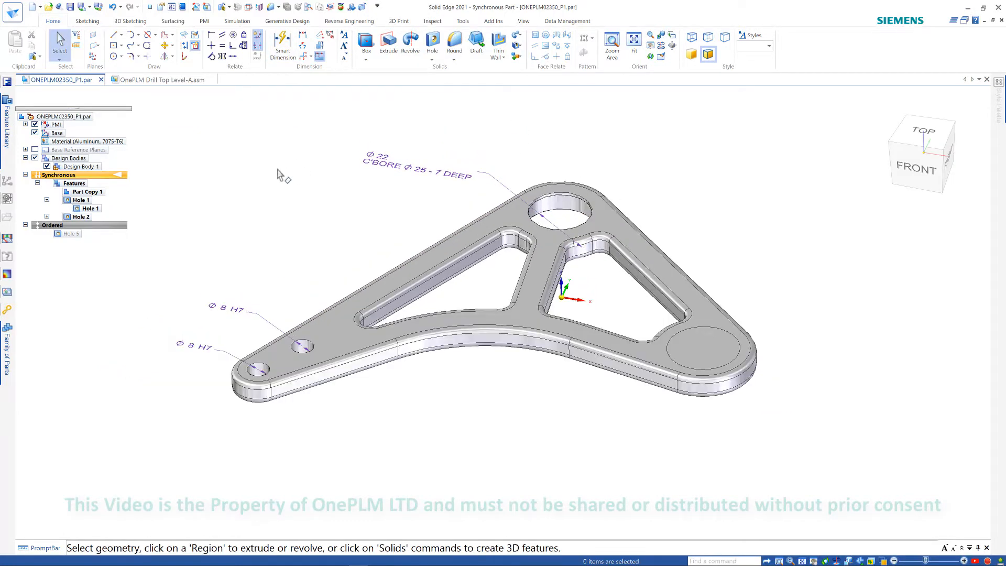
pyautogui.hotkey('ctrl', 's')
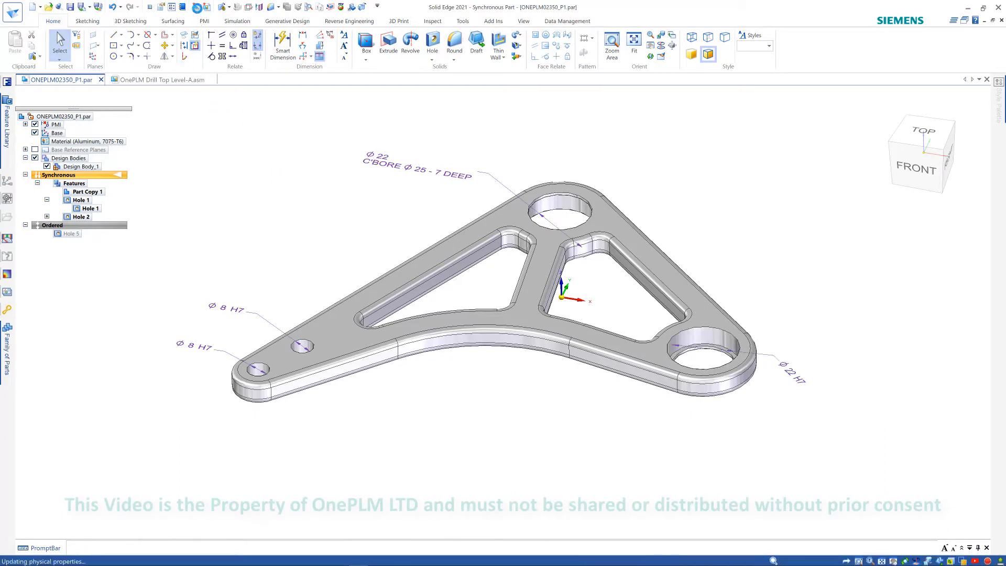
# - Create a drawing of the part from the OnePLM Drawing Border.dft template and place a top view on the sheet
pyautogui.click(195, 6)
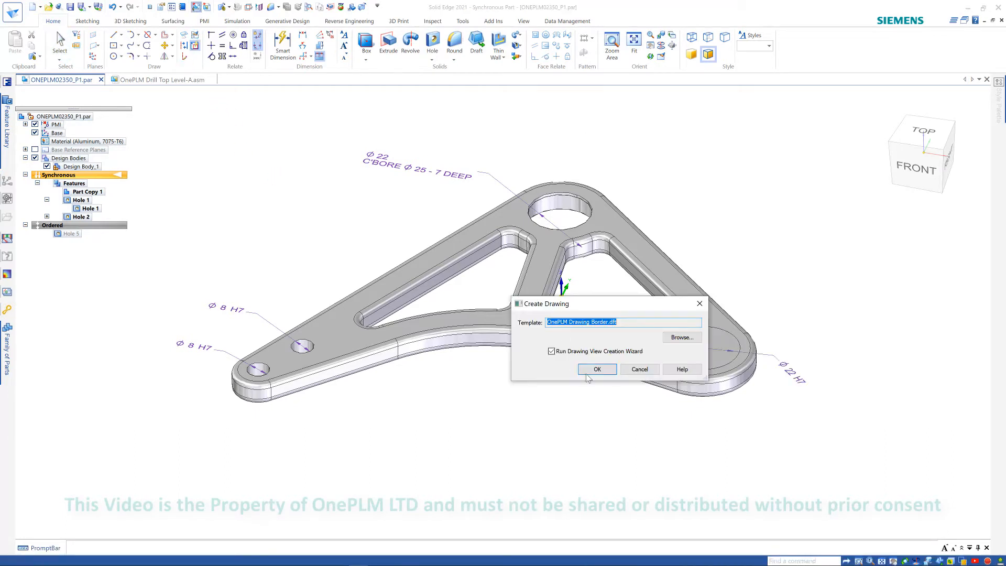
pyautogui.click(588, 373)
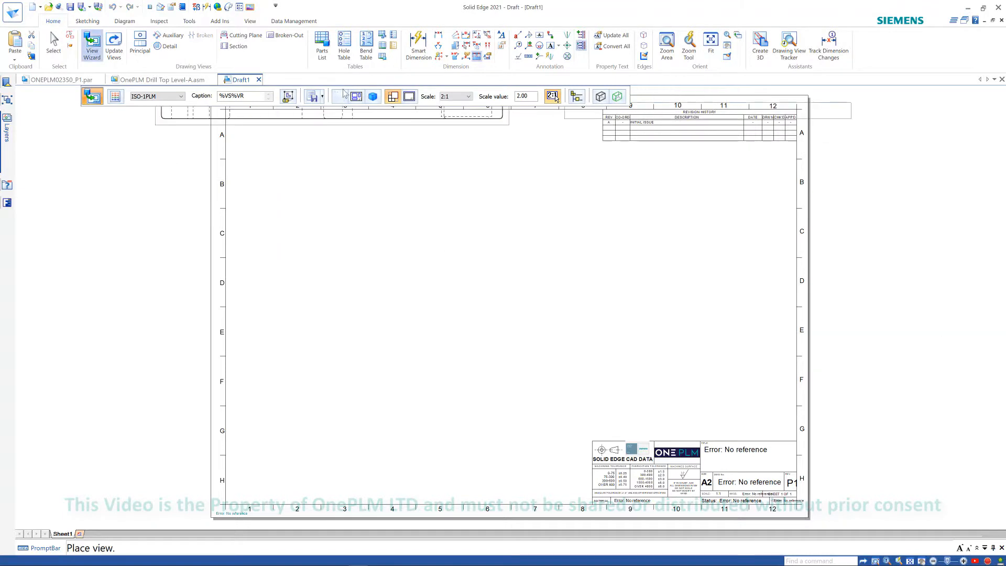
pyautogui.click(372, 98)
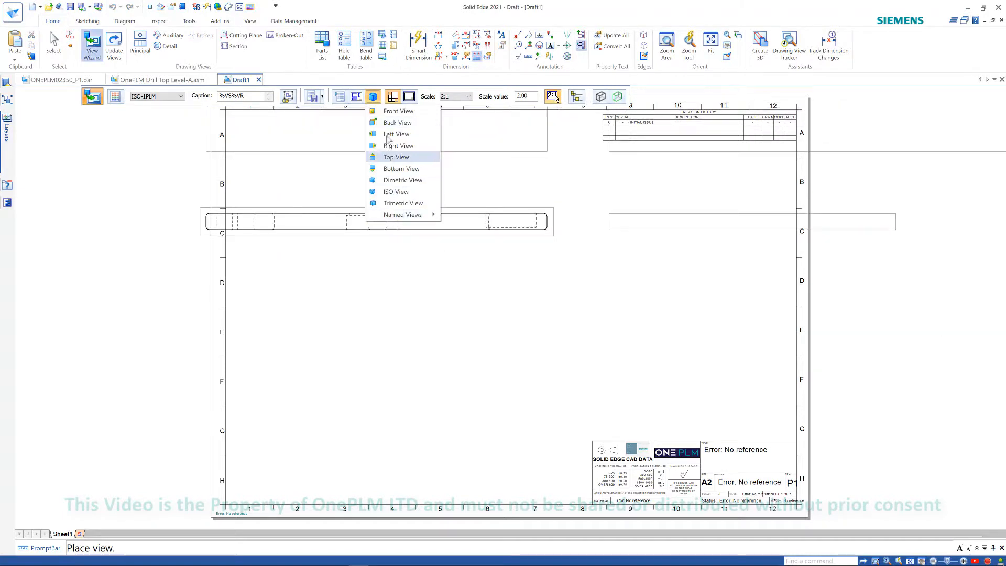
pyautogui.click(391, 157)
pyautogui.click(357, 97)
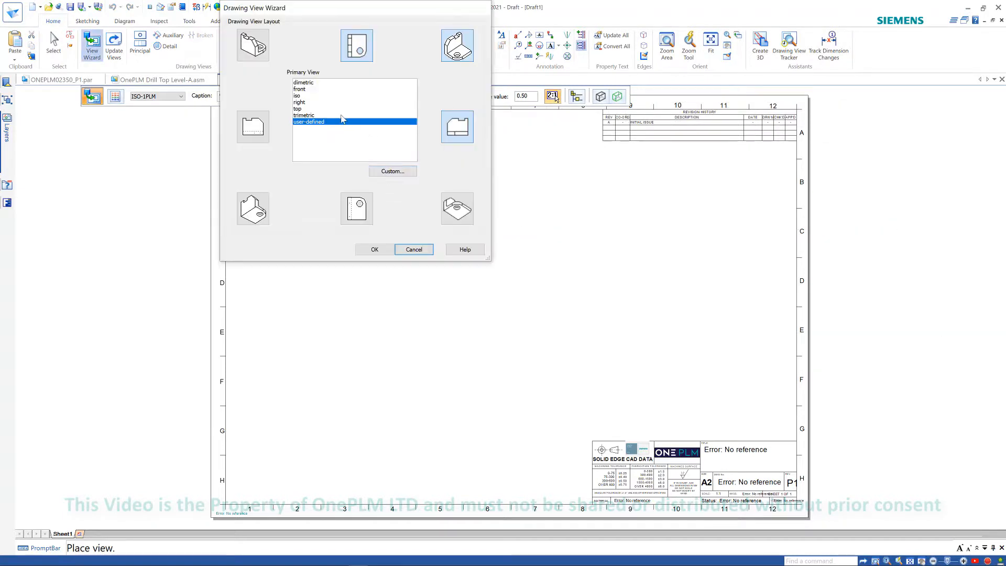
pyautogui.click(341, 120)
pyautogui.click(376, 250)
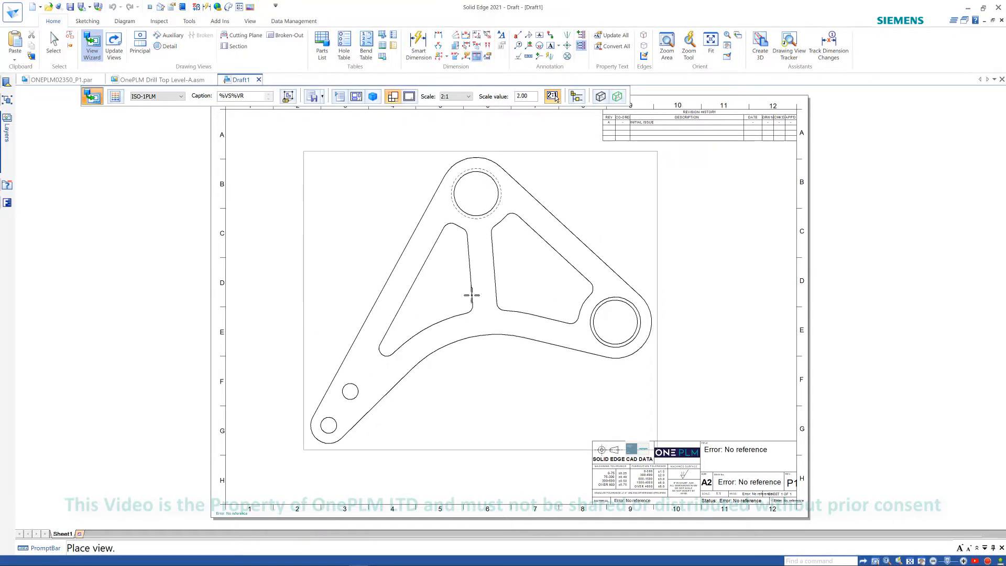
pyautogui.click(425, 296)
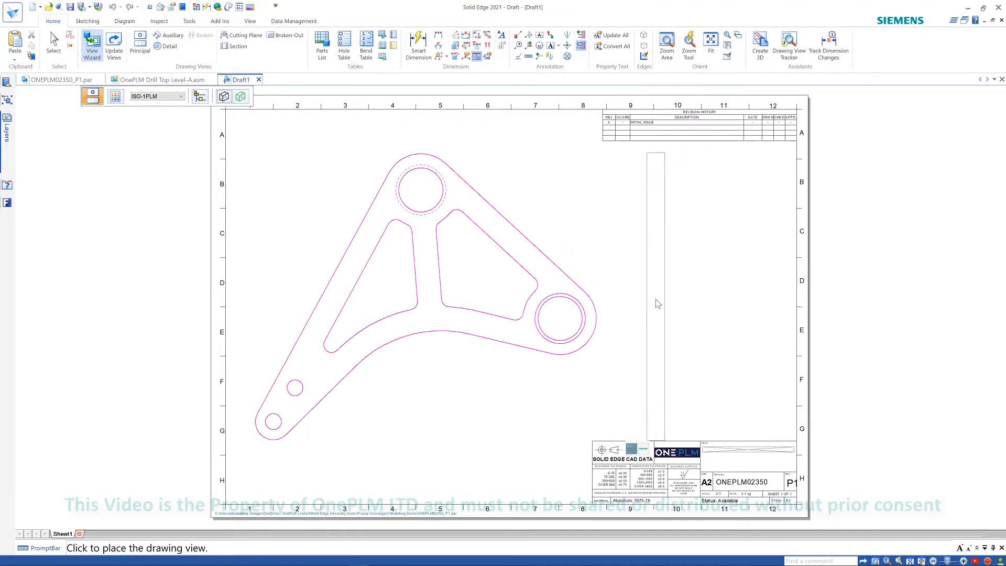
pyautogui.press('Escape')
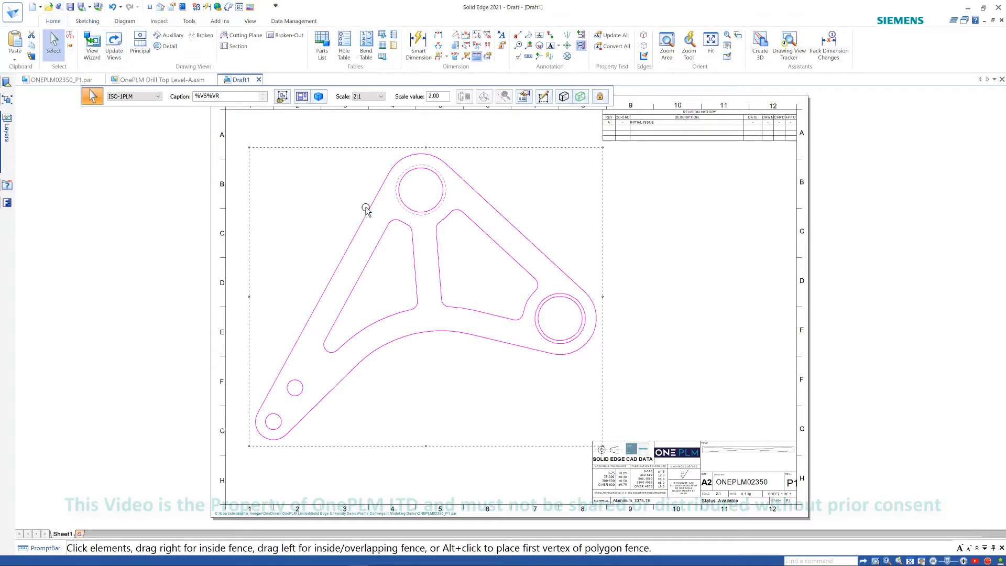
# - Retrieve the model's PMI dimensions into the drawing view
pyautogui.click(466, 57)
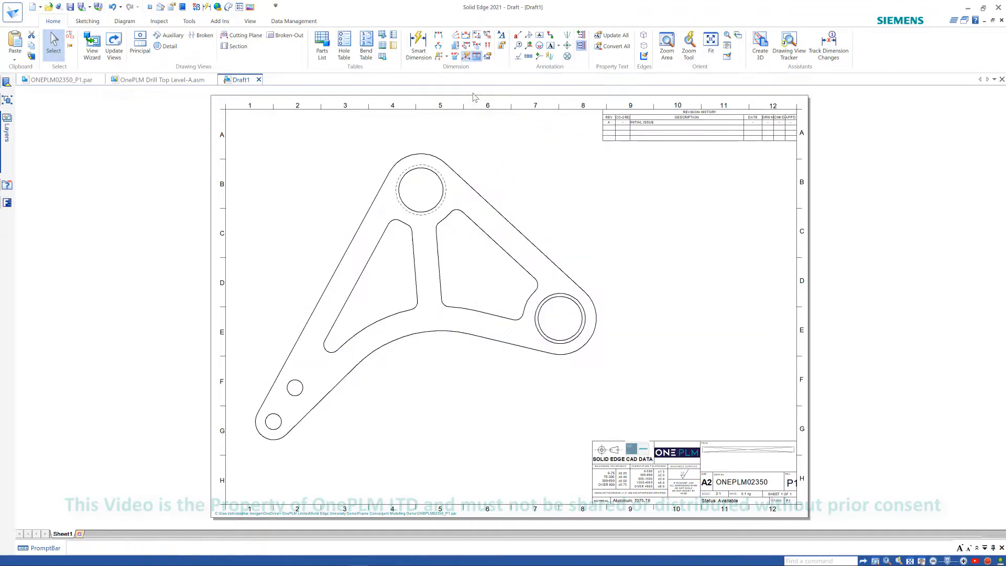
pyautogui.scroll(-1, 583, 240)
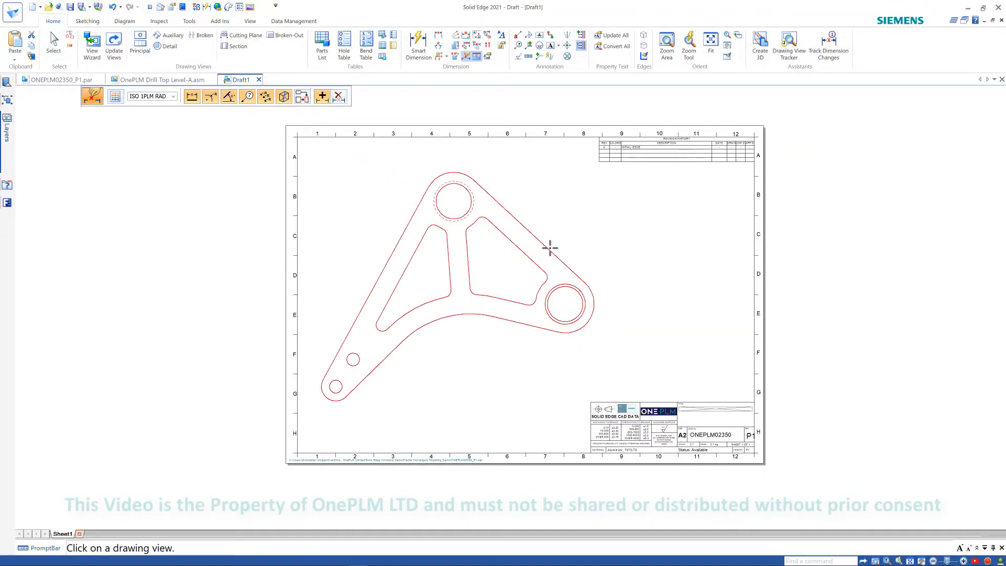
pyautogui.click(550, 247)
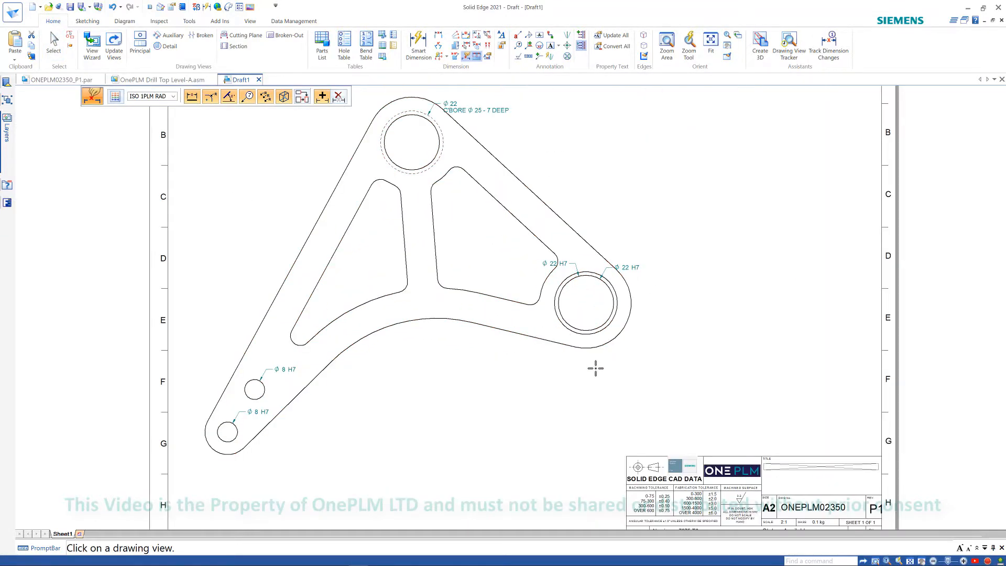
pyautogui.scroll(2, 522, 289)
pyautogui.press('Escape')
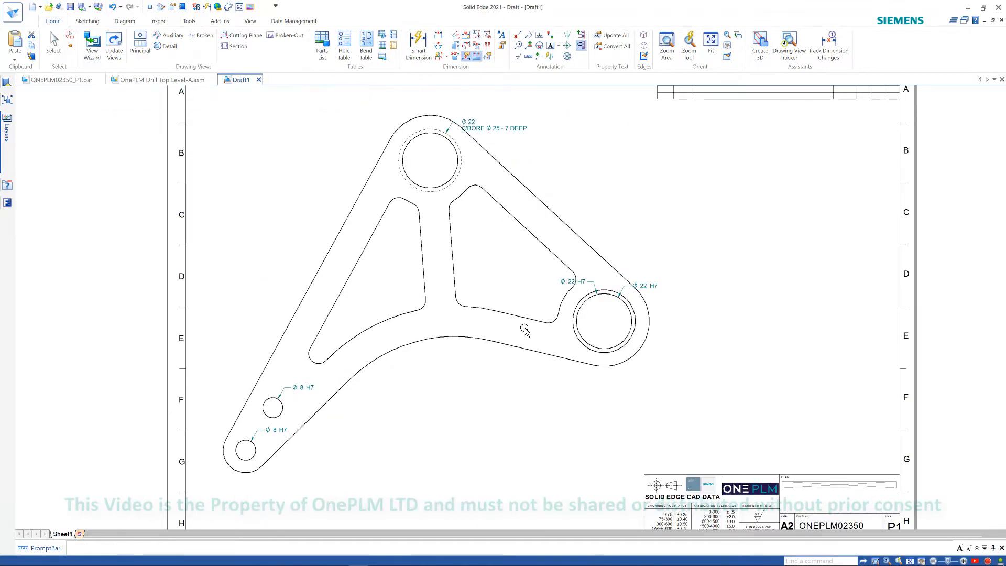
pyautogui.click(623, 287)
pyautogui.press('Escape')
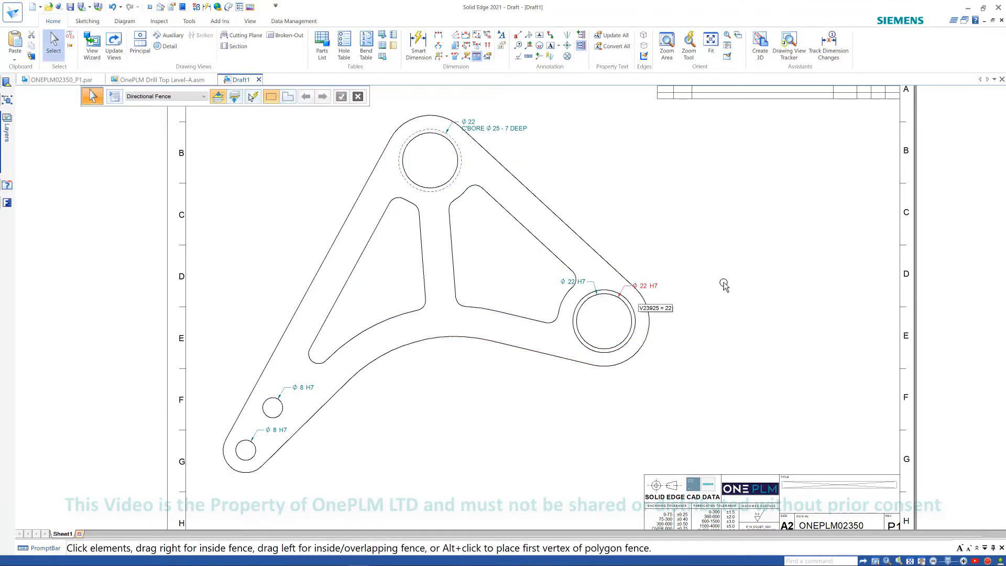
pyautogui.scroll(-1, 723, 285)
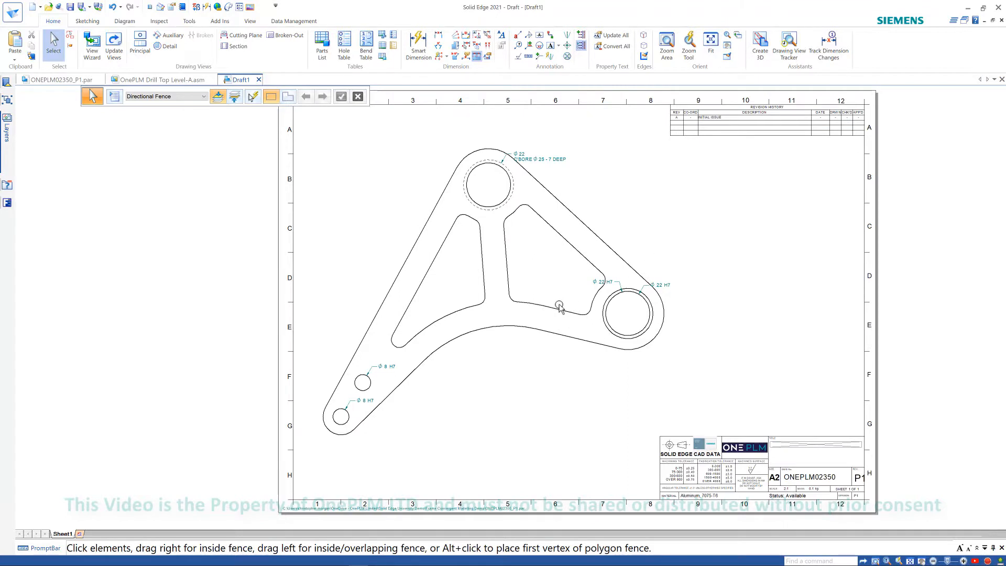
pyautogui.click(487, 56)
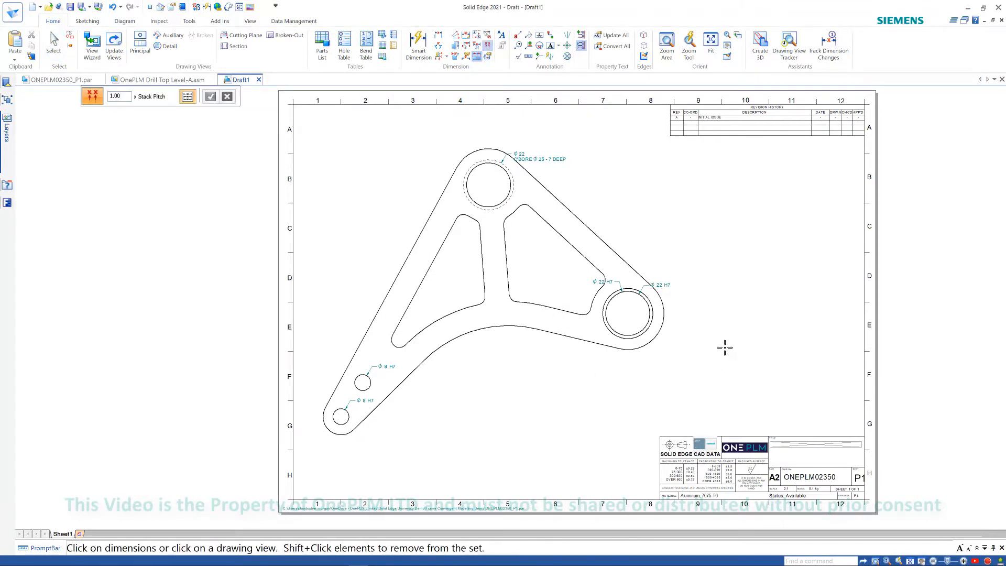
pyautogui.scroll(-1, 685, 323)
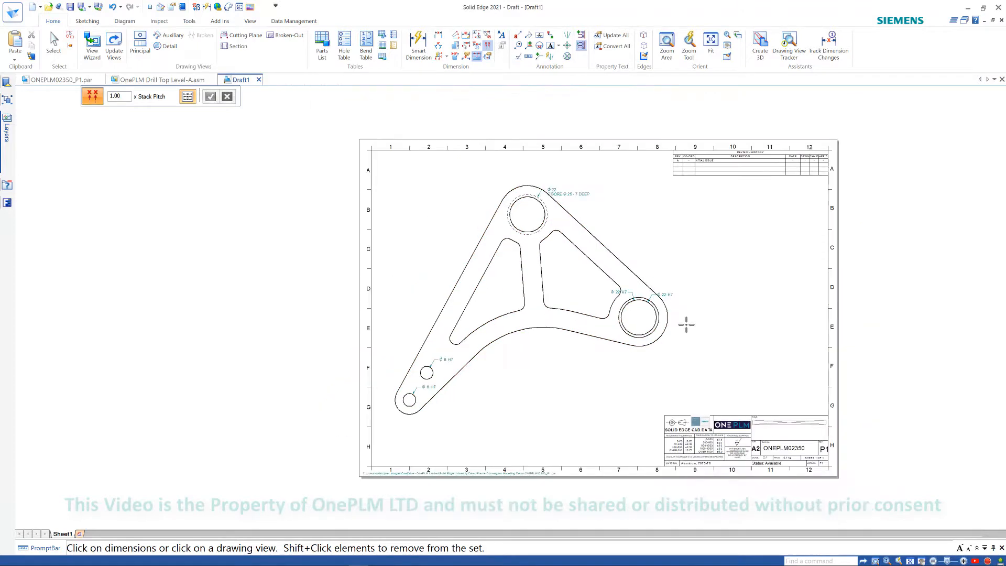
pyautogui.scroll(1, 692, 316)
pyautogui.press('Escape')
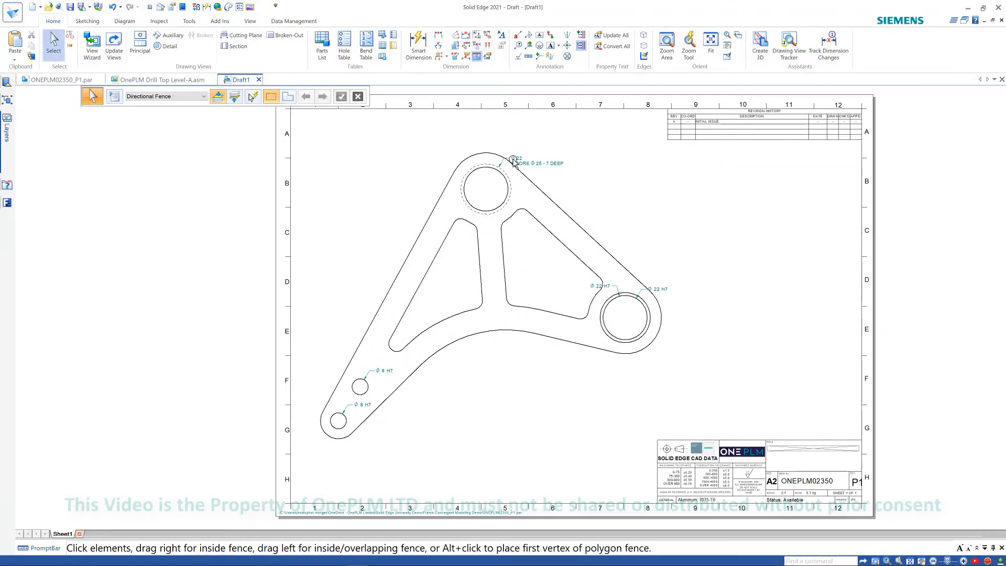
# - Try to add feature callout diameter dimensions to the counterbored hole and a small hole in the drawing view
pyautogui.scroll(1, 403, 361)
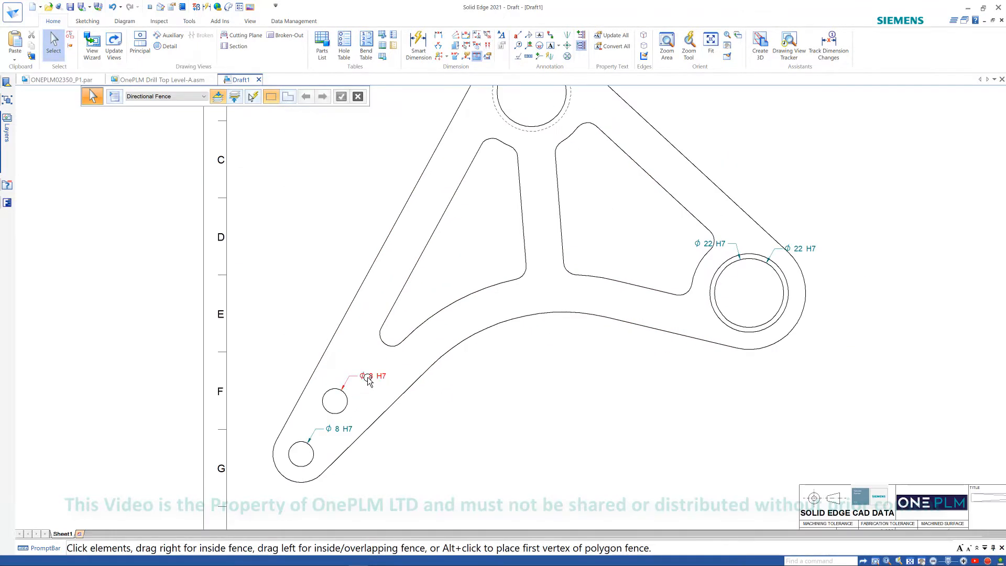
pyautogui.scroll(-3, 611, 375)
pyautogui.scroll(1, 520, 195)
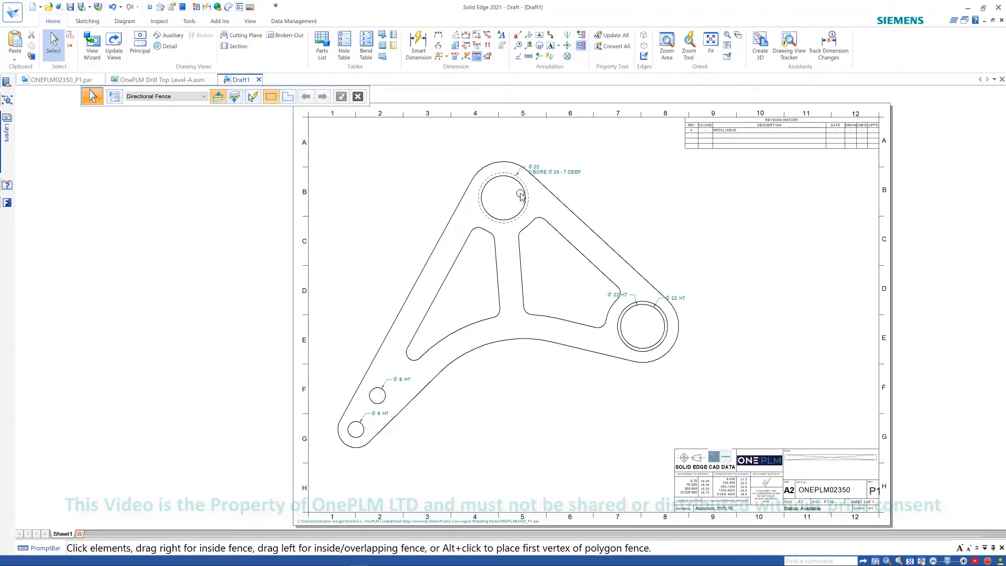
pyautogui.click(418, 46)
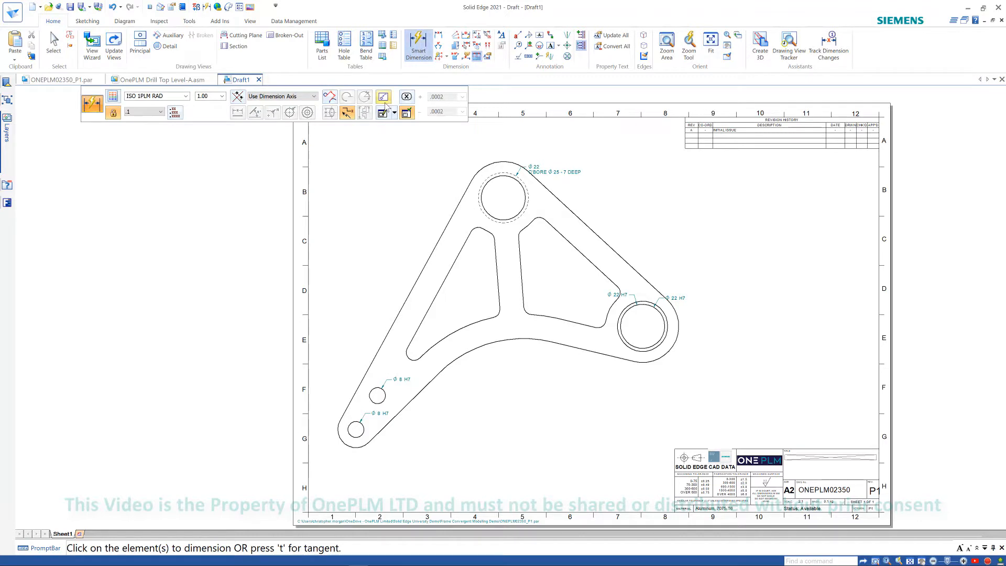
pyautogui.click(383, 98)
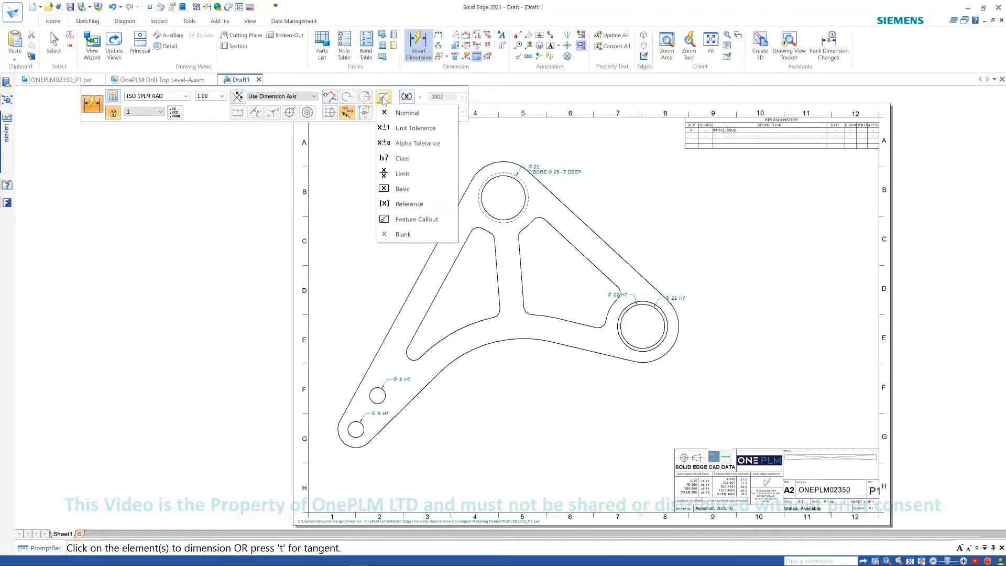
pyautogui.click(401, 221)
pyautogui.click(496, 178)
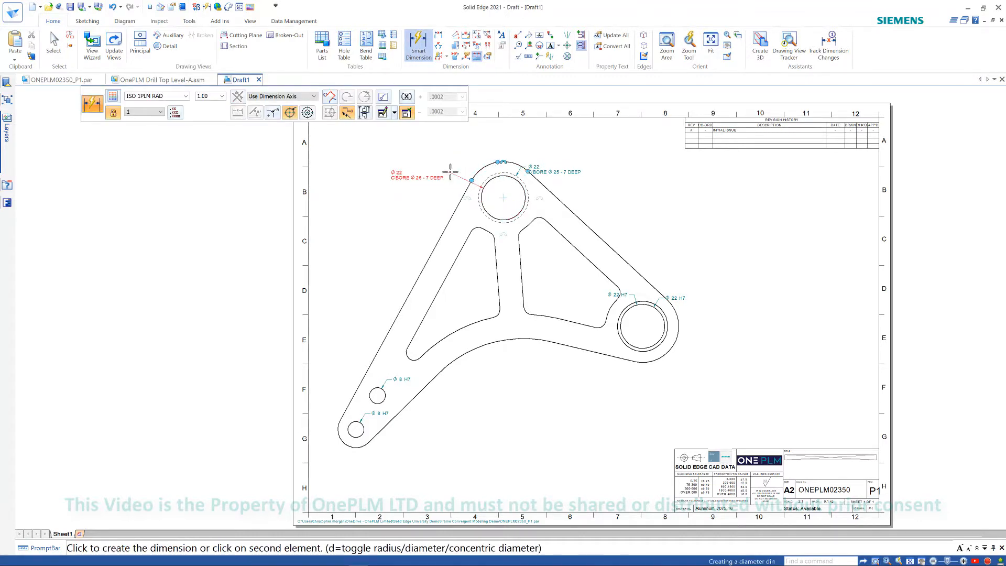
pyautogui.rightClick(449, 171)
pyautogui.click(383, 398)
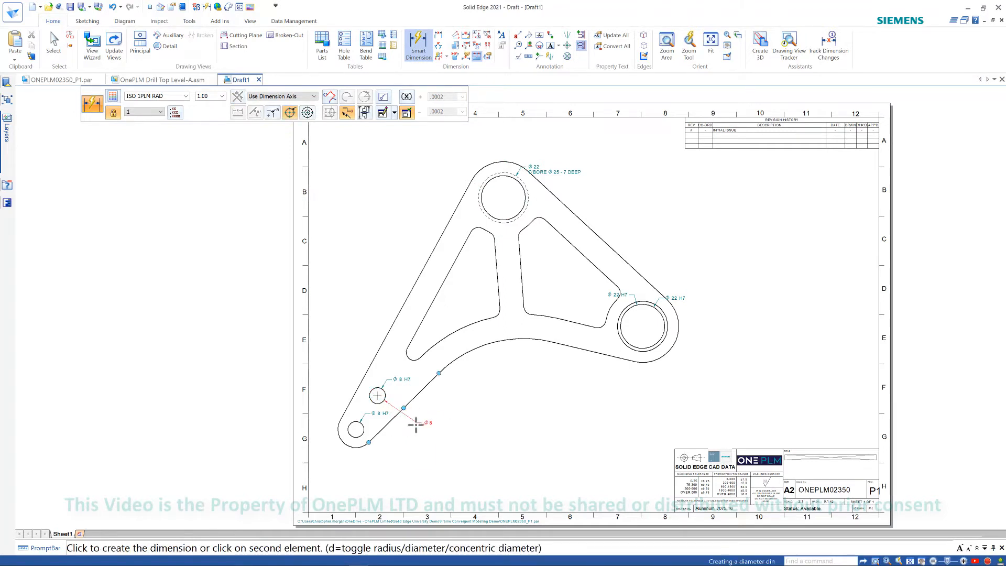
pyautogui.press('Escape')
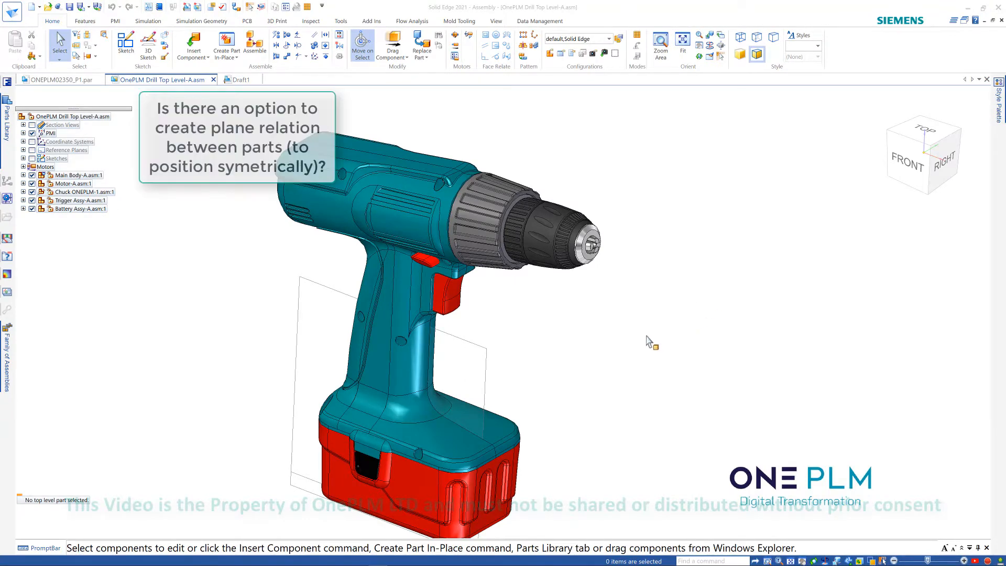
# - Examine the drill assembly by orbiting and zooming around the body and chuck
pyautogui.moveTo(609, 335); pyautogui.dragTo(626, 253, button='middle')
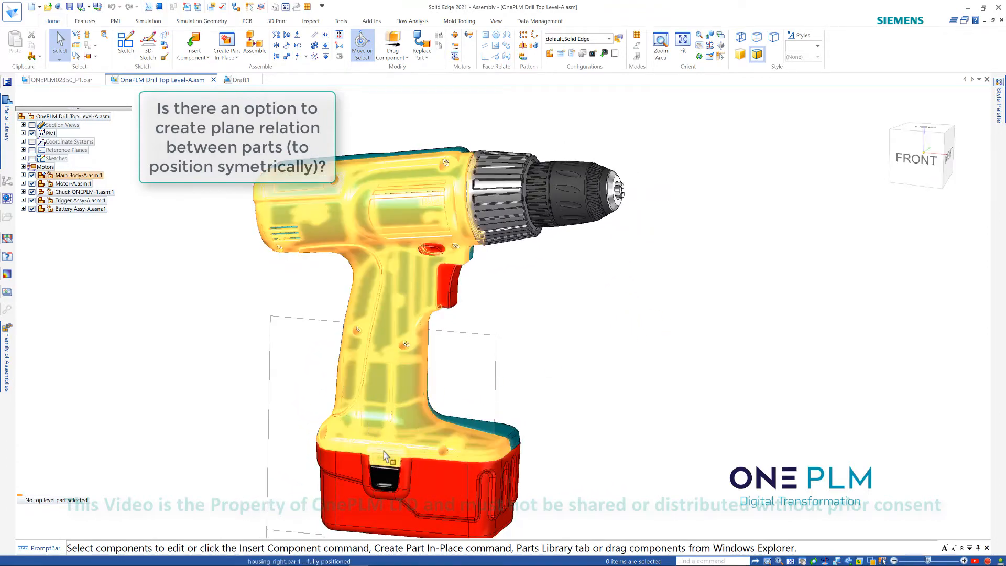
pyautogui.moveTo(644, 306); pyautogui.dragTo(651, 301, button='middle')
pyautogui.scroll(5, 642, 189)
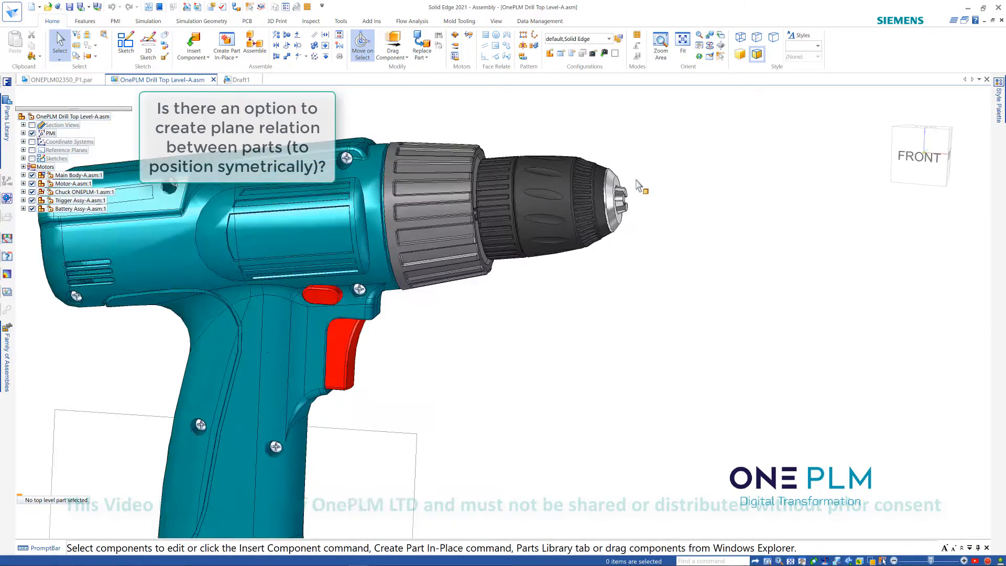
pyautogui.scroll(5, 610, 185)
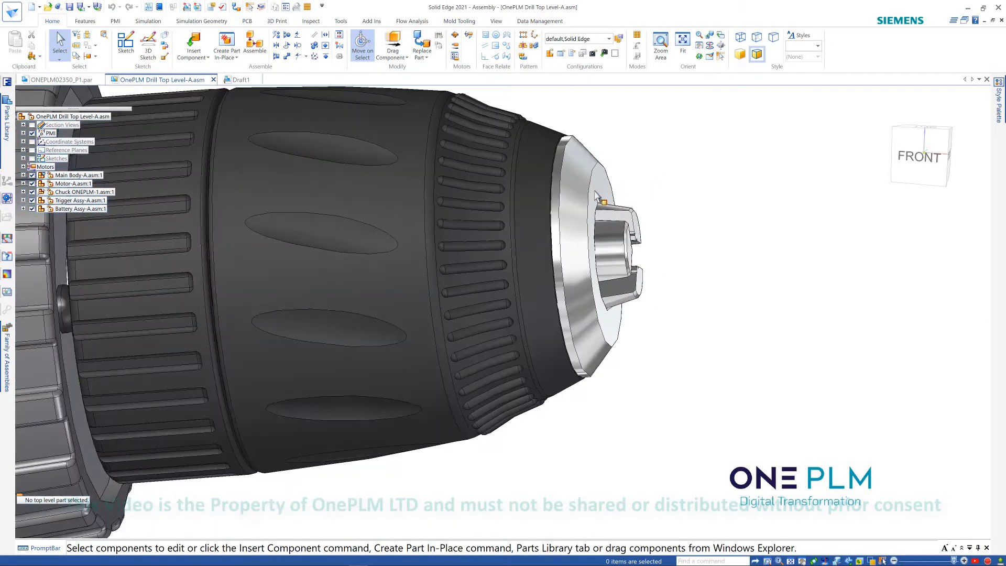
pyautogui.scroll(-4, 681, 233)
pyautogui.scroll(-3, 550, 354)
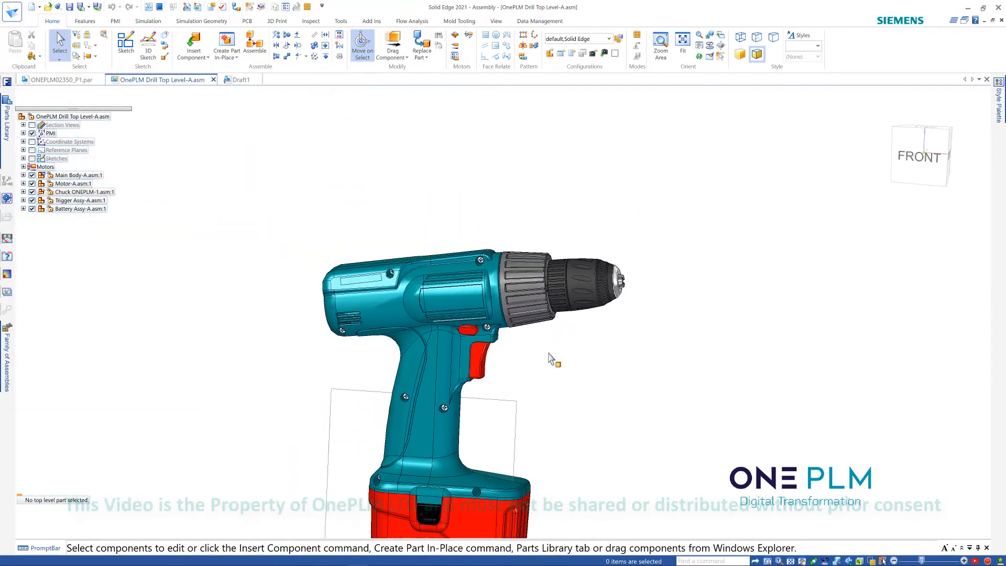
pyautogui.scroll(6, 325, 285)
pyautogui.moveTo(372, 259); pyautogui.dragTo(311, 284, button='middle')
pyautogui.scroll(-5, 312, 284)
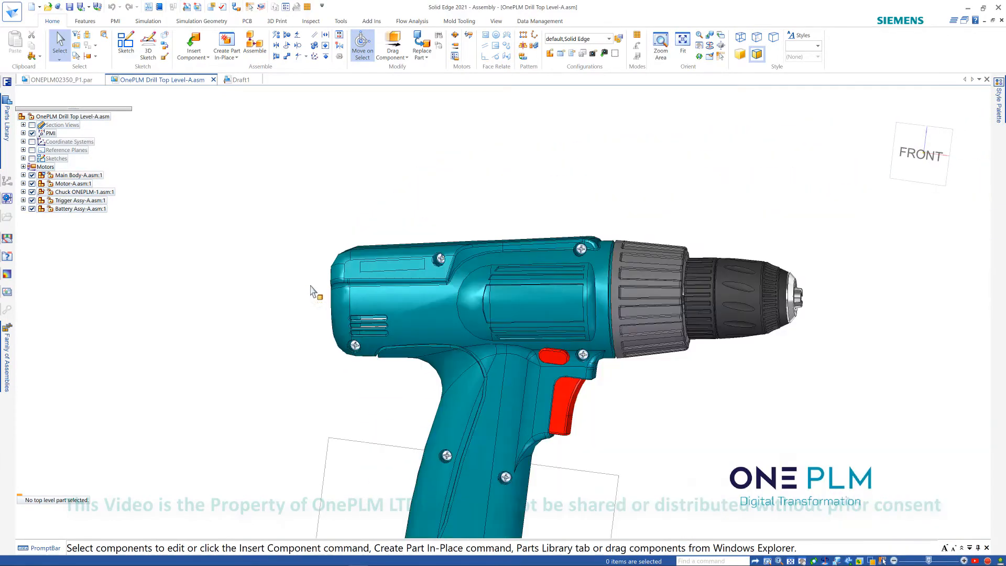
pyautogui.moveTo(355, 332); pyautogui.dragTo(337, 333, button='middle')
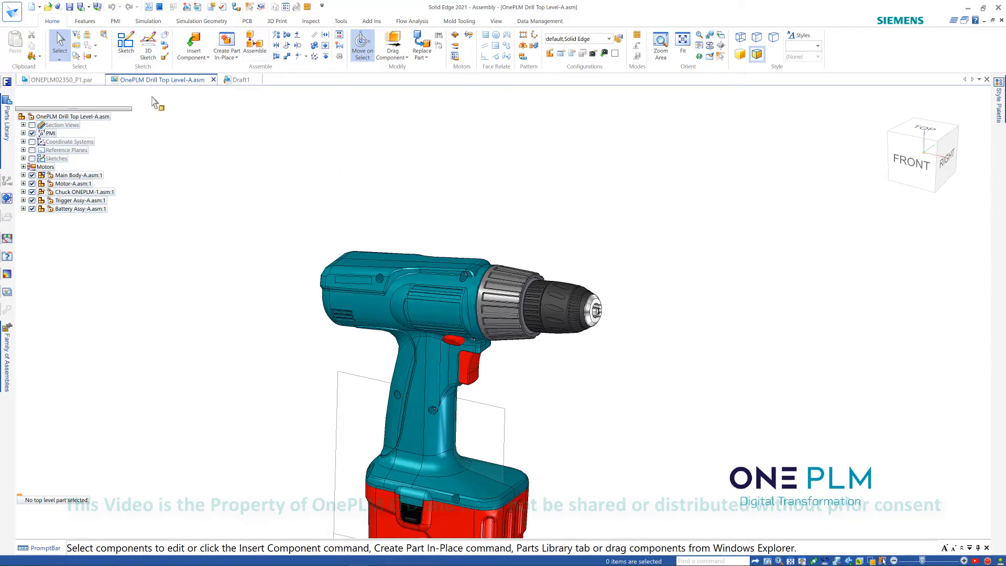
pyautogui.click(86, 22)
pyautogui.click(82, 46)
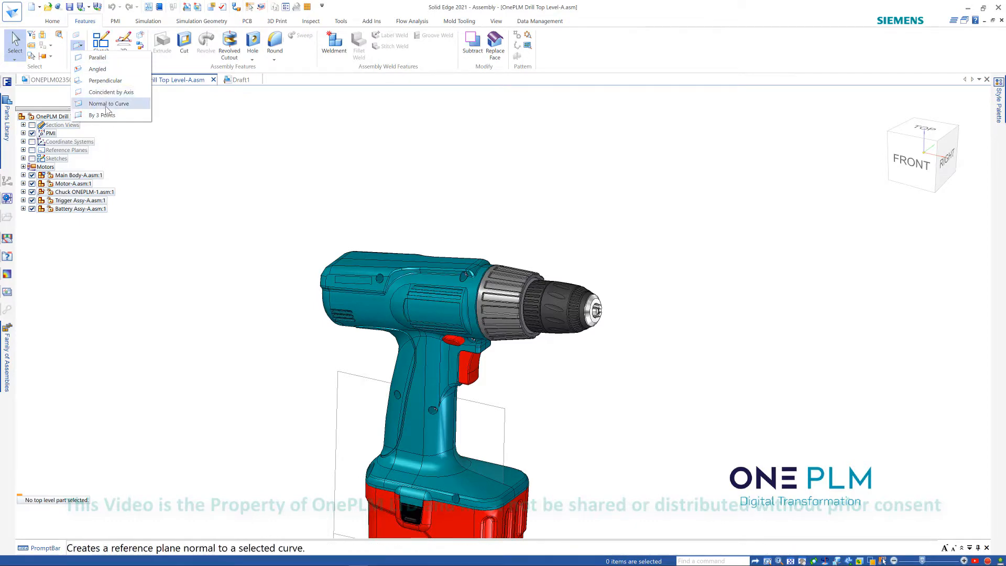
pyautogui.moveTo(540, 207)
pyautogui.mouseDown(button='middle')
pyautogui.moveTo(559, 196)
pyautogui.moveTo(547, 214)
pyautogui.mouseUp(button='middle')
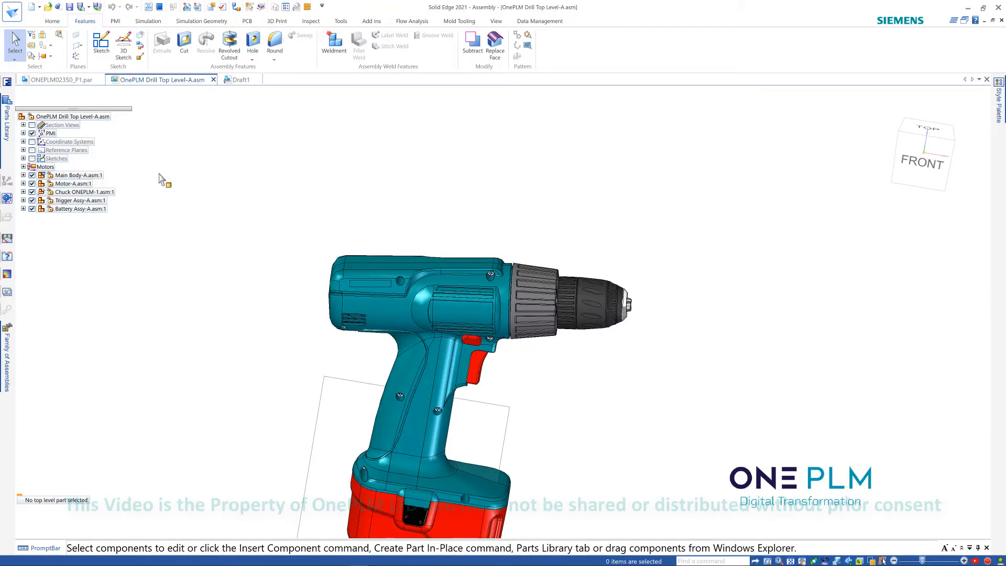
# - Start a 3D sketch in the drill assembly and turn on Peer Edge Locate so component edges can be picked
pyautogui.click(120, 52)
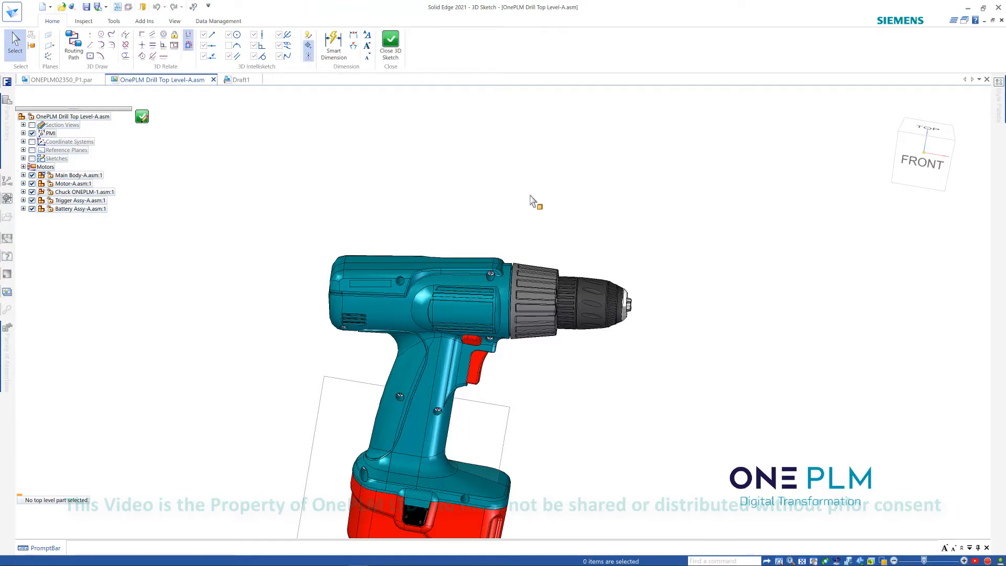
pyautogui.moveTo(530, 196); pyautogui.dragTo(451, 201, button='middle')
pyautogui.click(91, 45)
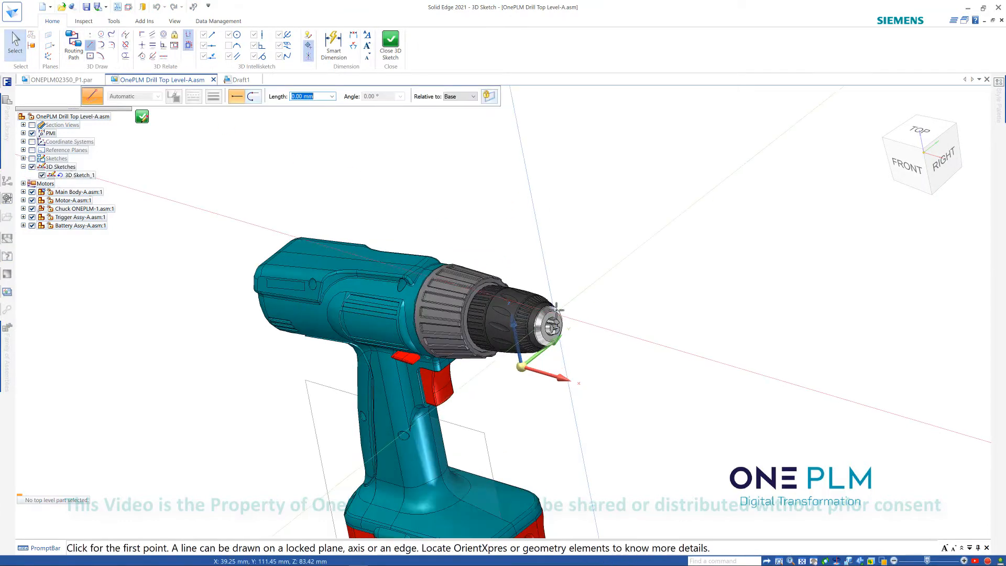
pyautogui.scroll(5, 546, 312)
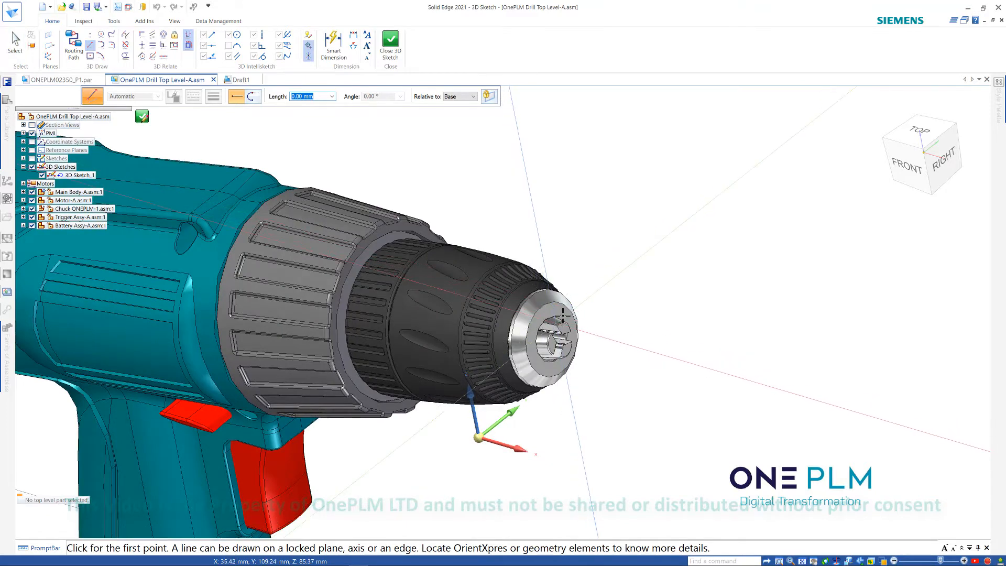
pyautogui.click(112, 21)
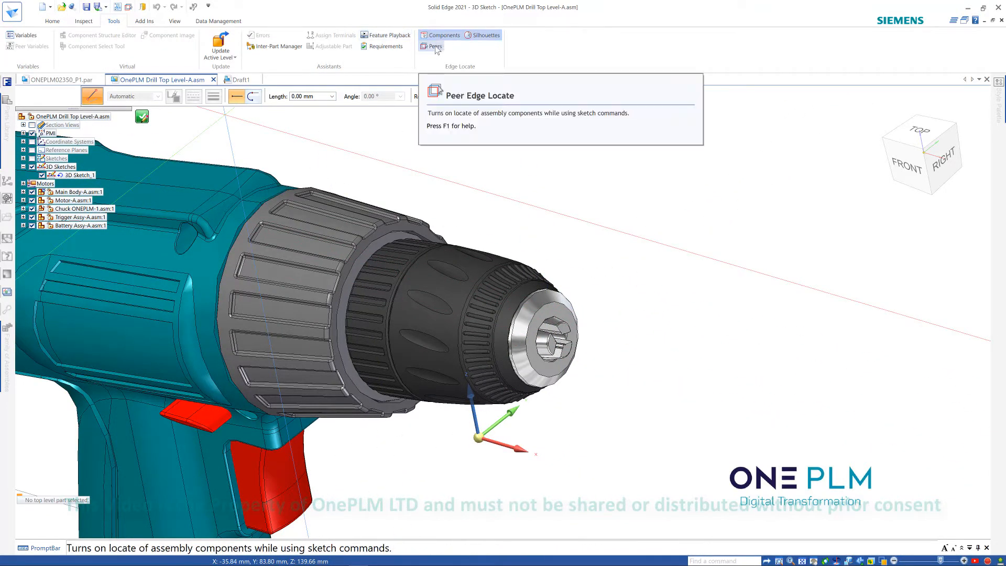
pyautogui.click(128, 7)
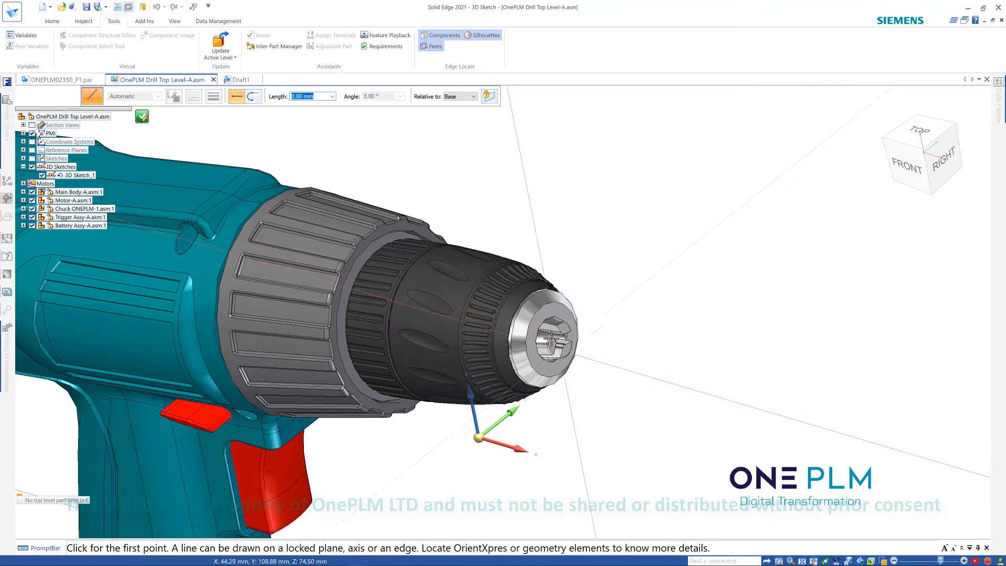
# - Activate the chuck component so its edges can be located
pyautogui.moveTo(553, 336); pyautogui.dragTo(573, 329, button='middle')
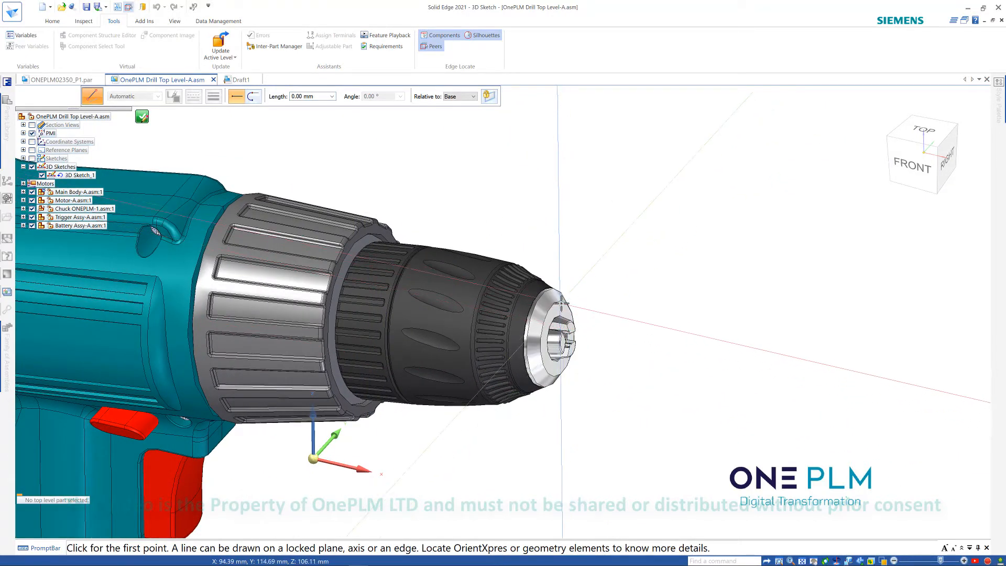
pyautogui.click(53, 21)
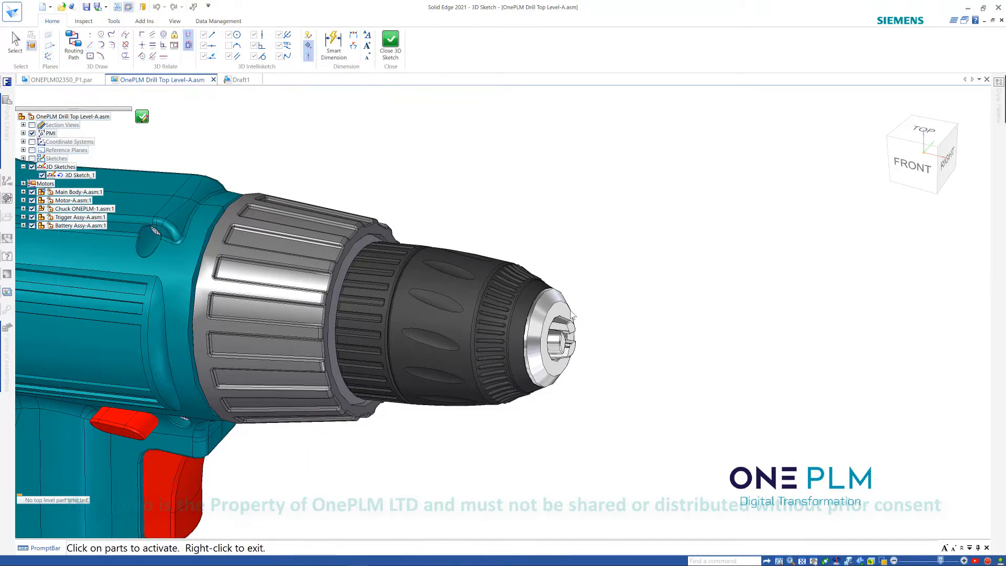
pyautogui.click(556, 305)
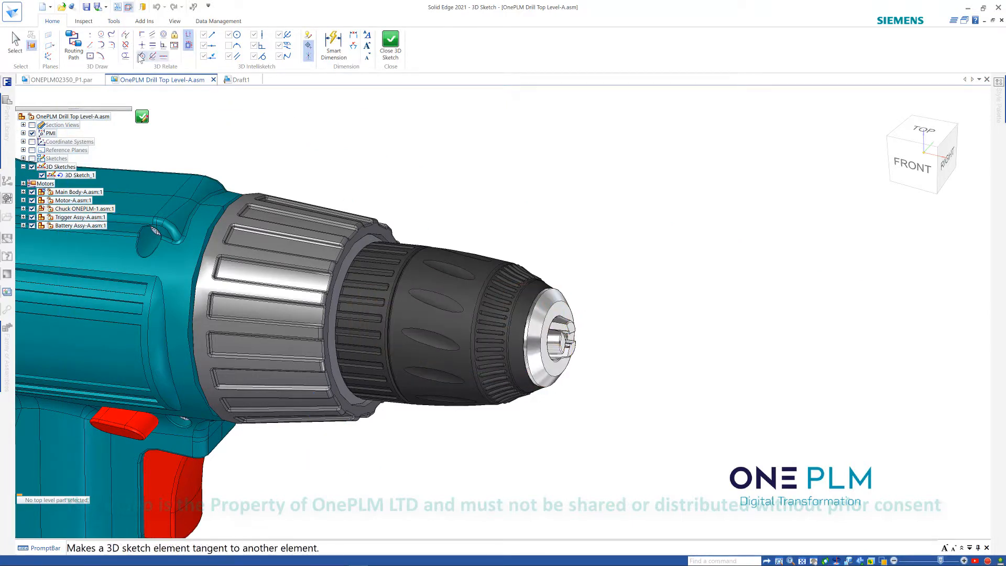
pyautogui.click(90, 45)
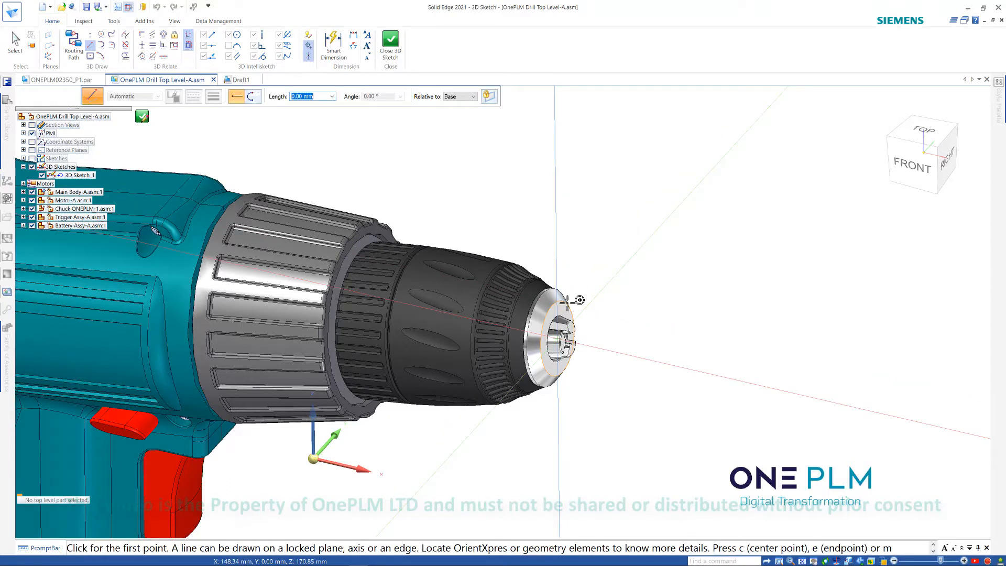
pyautogui.click(575, 301)
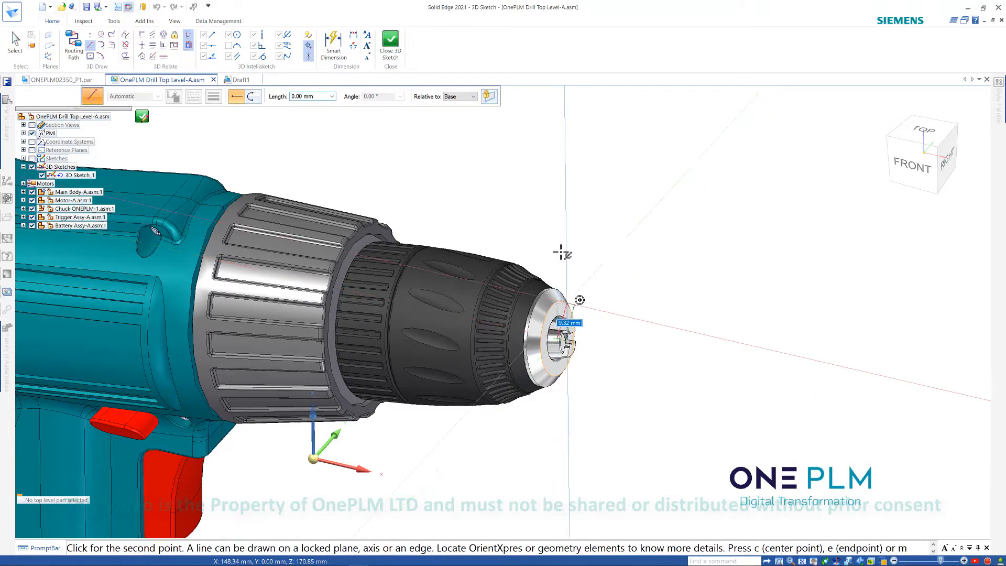
pyautogui.scroll(-4, 583, 263)
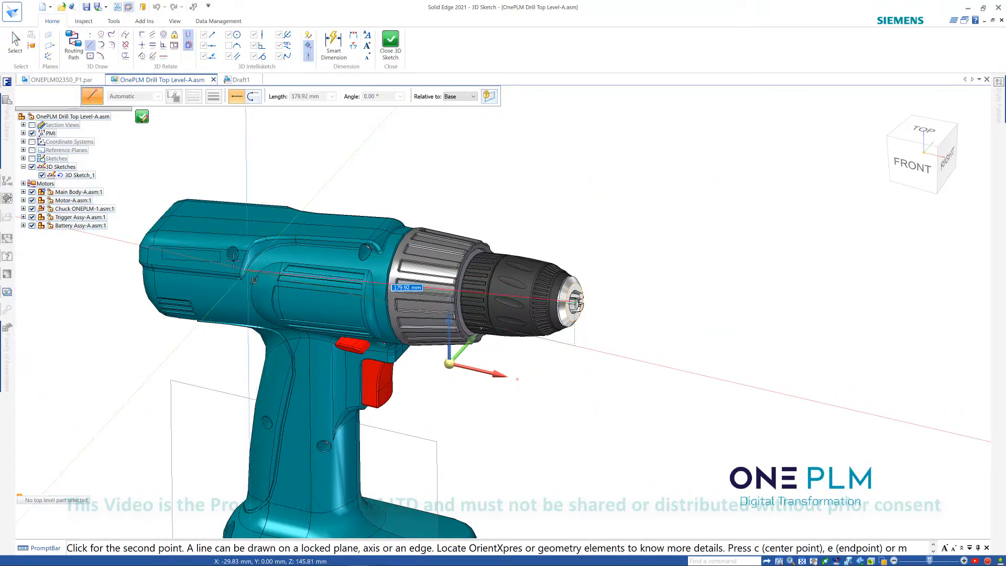
pyautogui.click(153, 57)
pyautogui.moveTo(343, 197); pyautogui.dragTo(519, 207, button='middle')
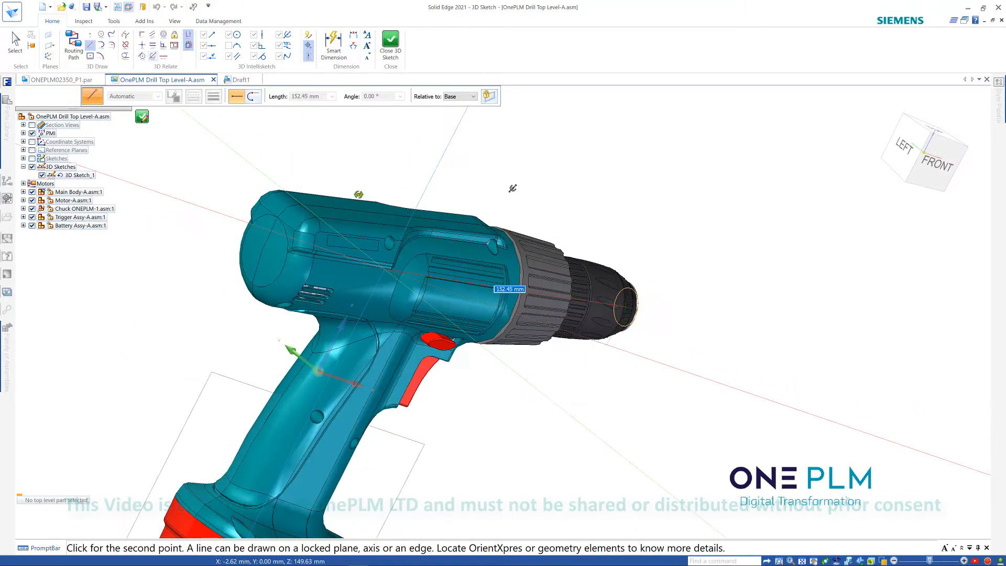
# - Activate the main body housing part
pyautogui.scroll(3, 272, 230)
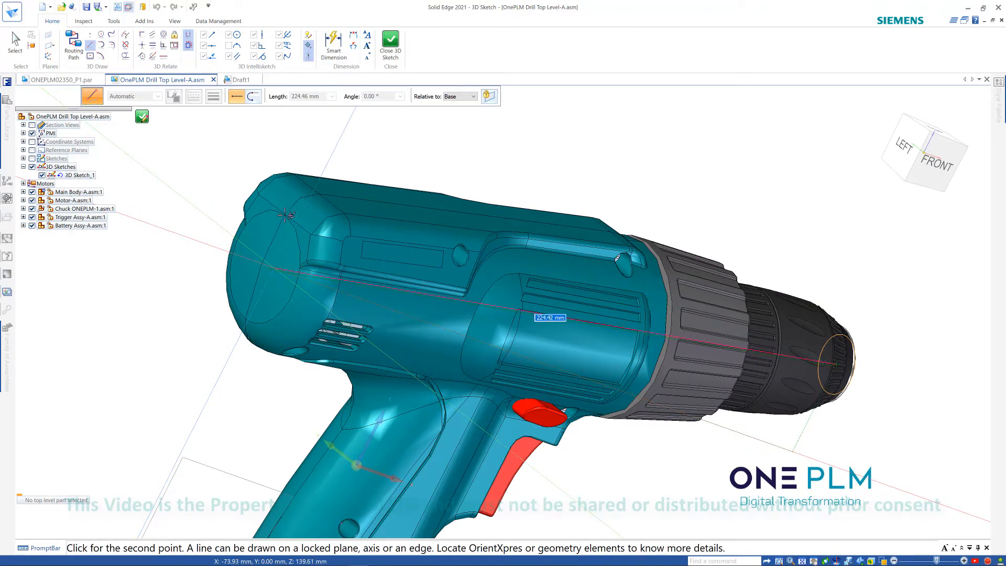
pyautogui.click(32, 46)
pyautogui.click(291, 197)
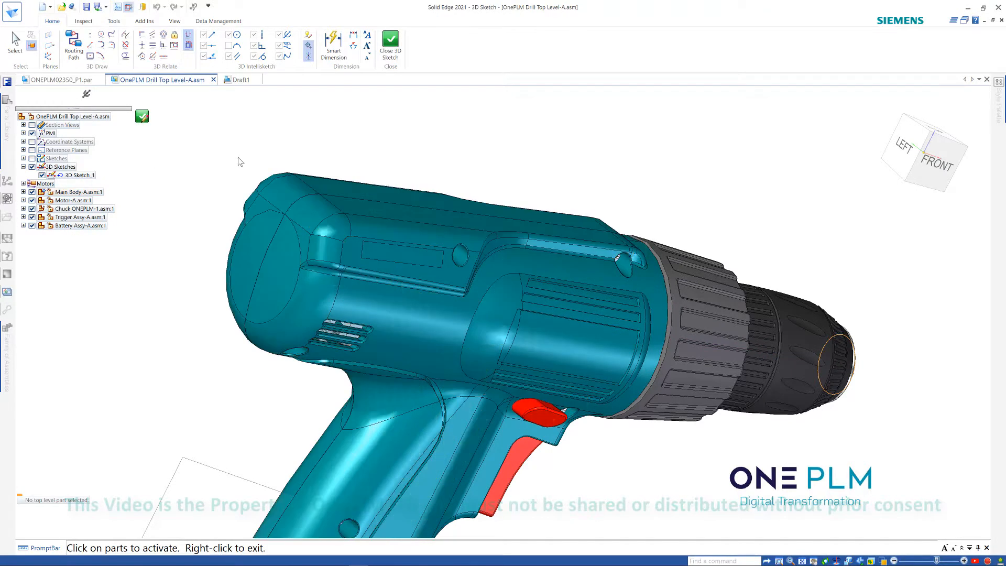
pyautogui.moveTo(238, 158); pyautogui.dragTo(222, 162, button='middle')
# - Draw a 3D line about 228 mm long from the chuck's centre to the rear of the housing, and close the 3D sketch
pyautogui.click(90, 44)
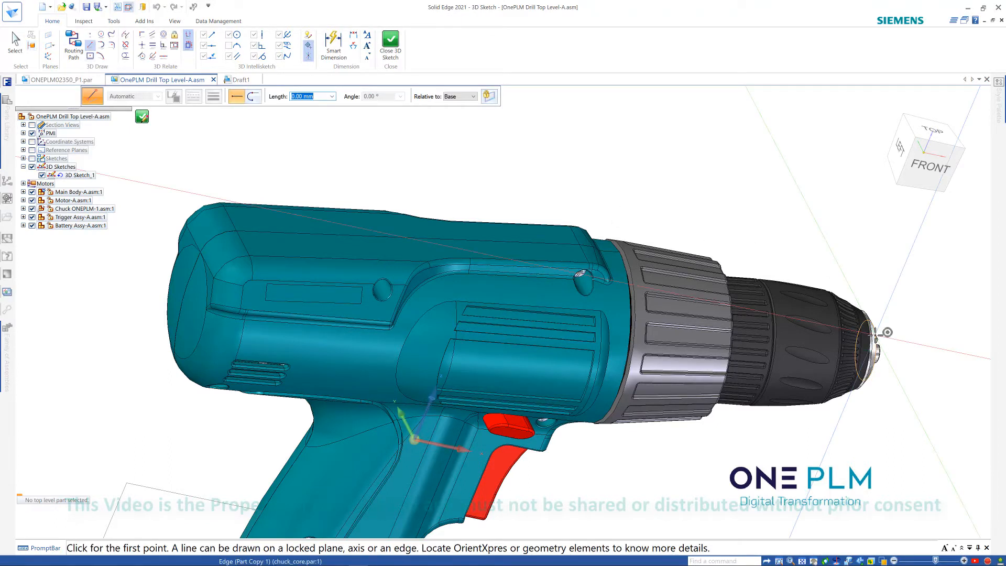
pyautogui.click(877, 335)
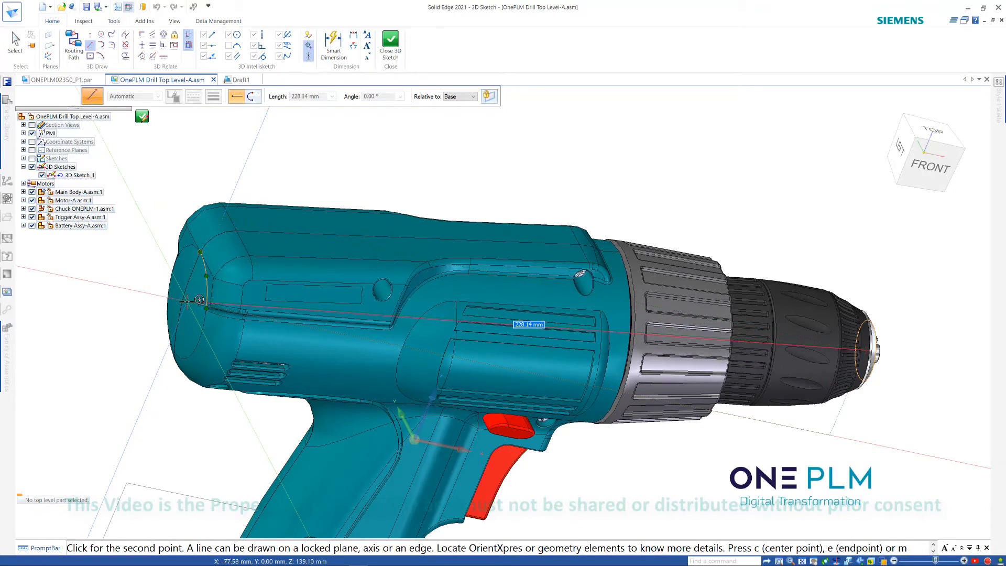
pyautogui.click(187, 303)
pyautogui.rightClick(158, 296)
pyautogui.moveTo(462, 149)
pyautogui.mouseDown(button='middle')
pyautogui.moveTo(453, 133)
pyautogui.moveTo(444, 146)
pyautogui.mouseUp(button='middle')
pyautogui.scroll(-3, 261, 159)
pyautogui.scroll(8, 348, 231)
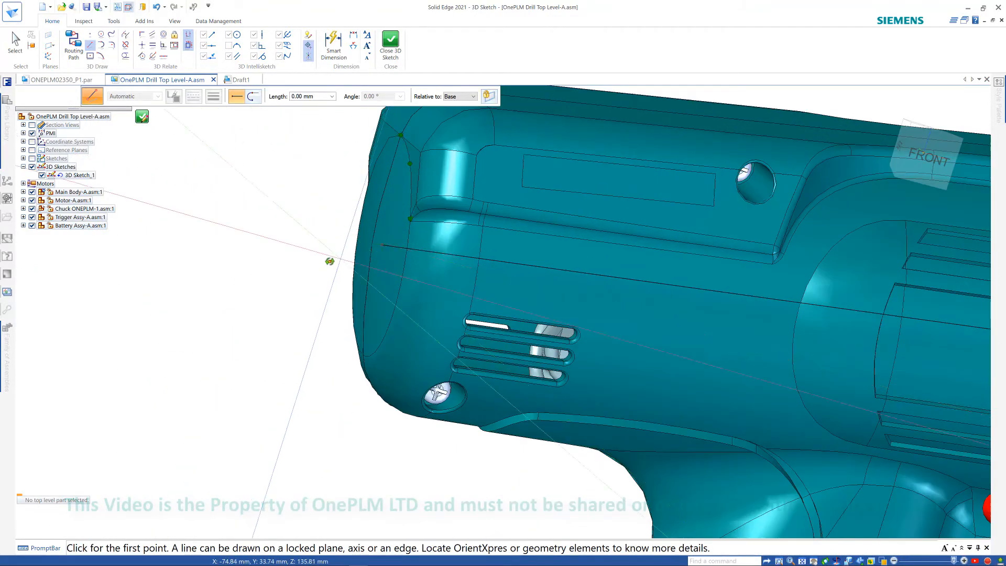
pyautogui.scroll(-8, 327, 258)
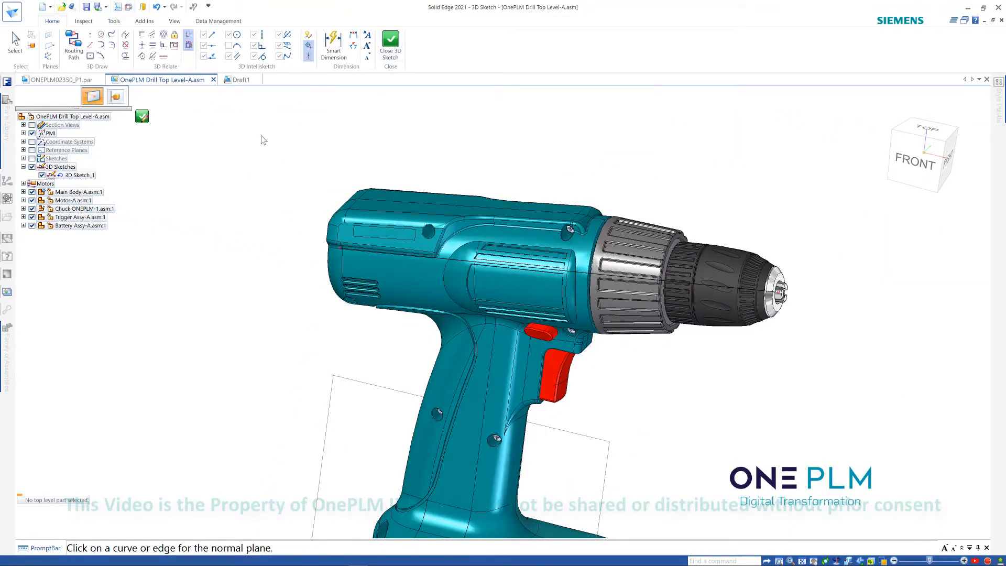
pyautogui.click(390, 46)
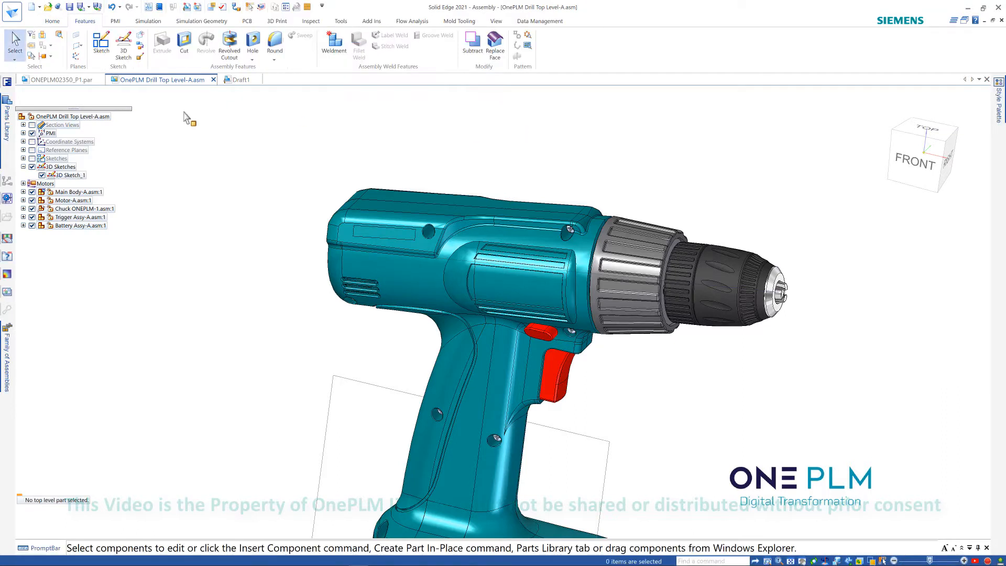
# - Start a Normal to Curve reference plane and select the 3D sketch line, temporarily hiding the main body and motor to reach it
pyautogui.click(78, 46)
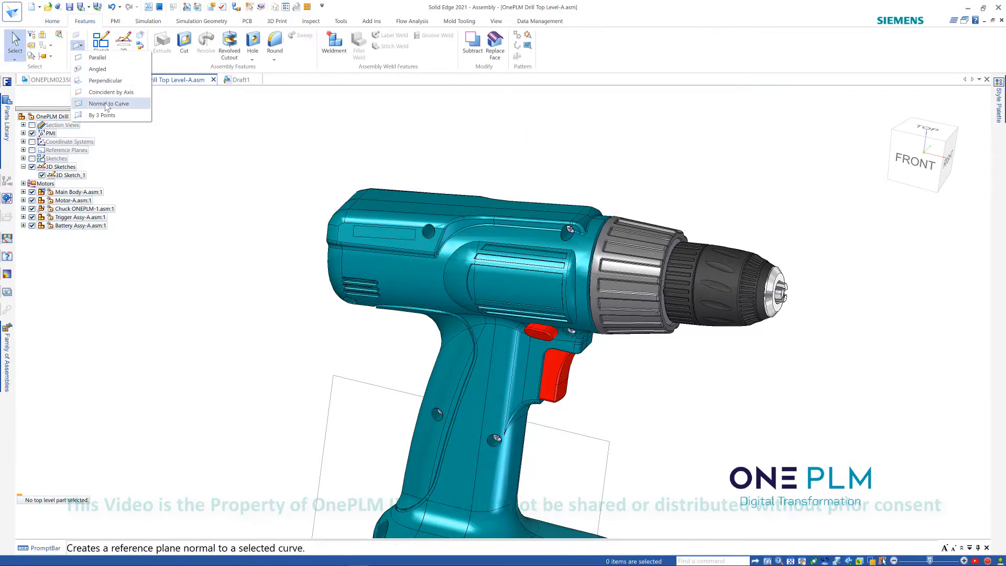
pyautogui.click(106, 103)
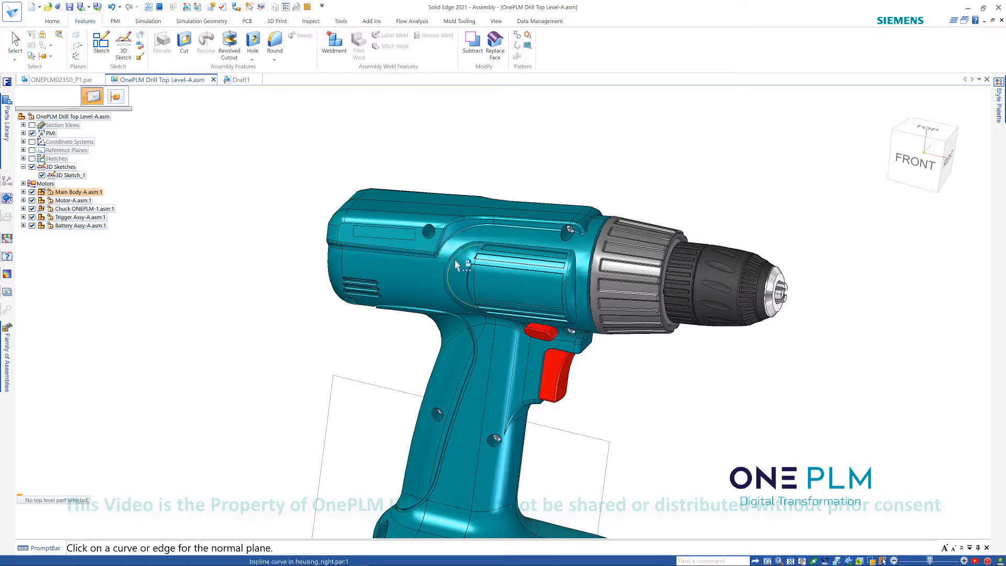
pyautogui.click(32, 191)
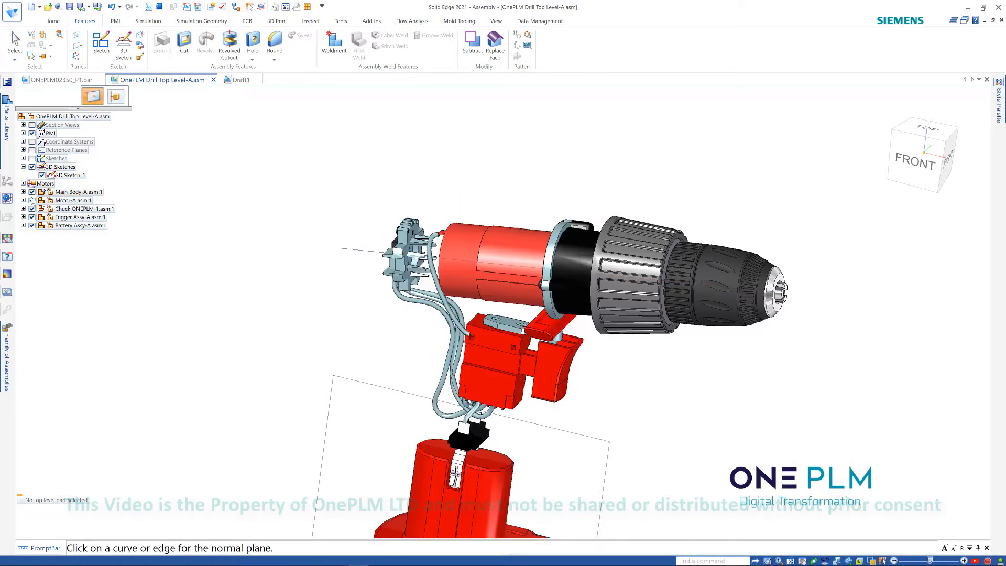
pyautogui.click(32, 200)
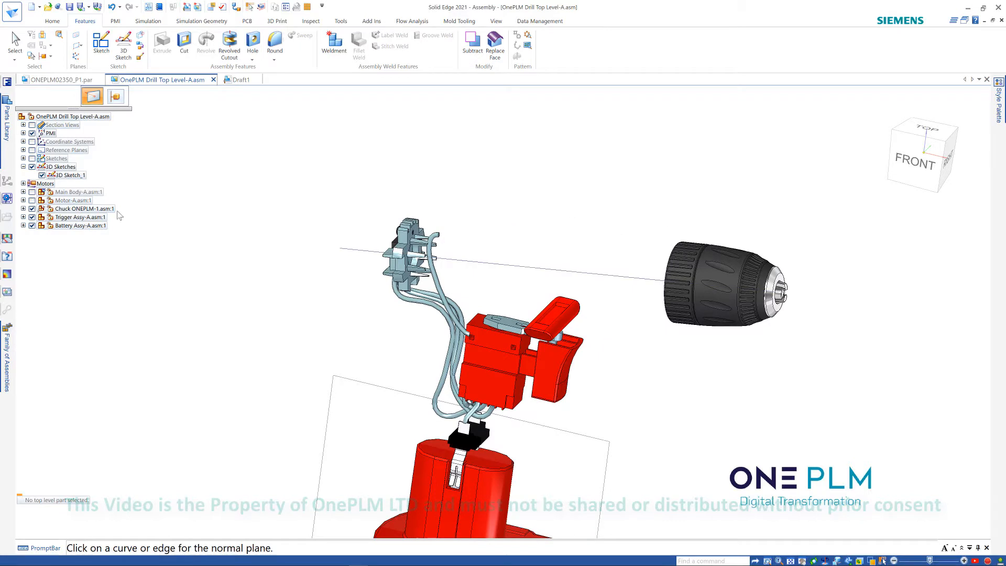
pyautogui.click(365, 255)
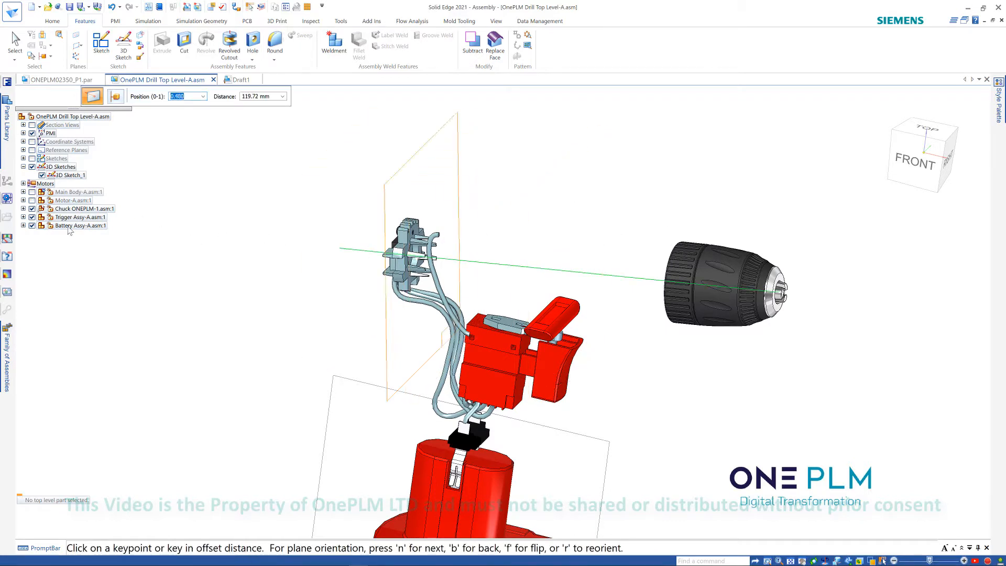
pyautogui.click(32, 200)
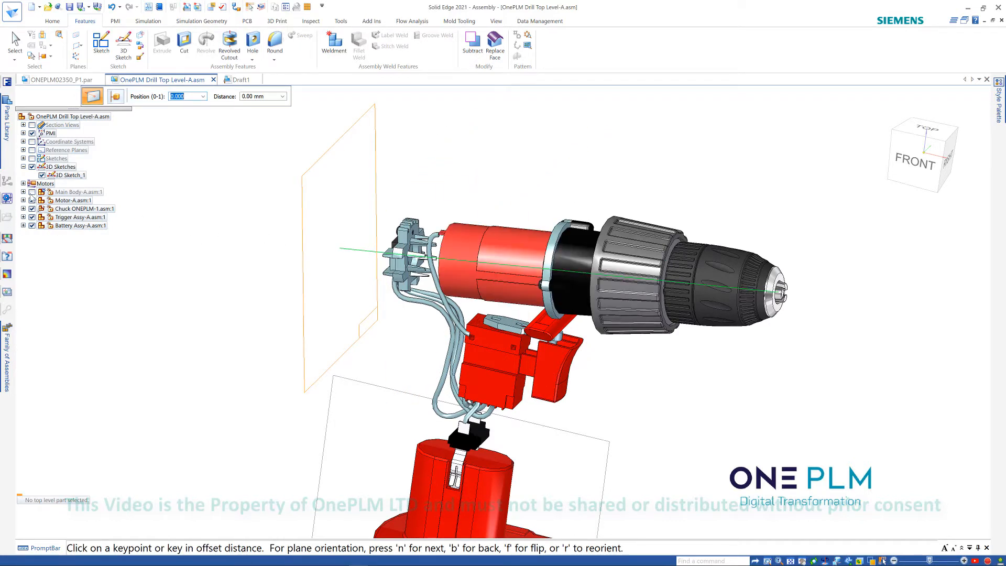
pyautogui.click(32, 191)
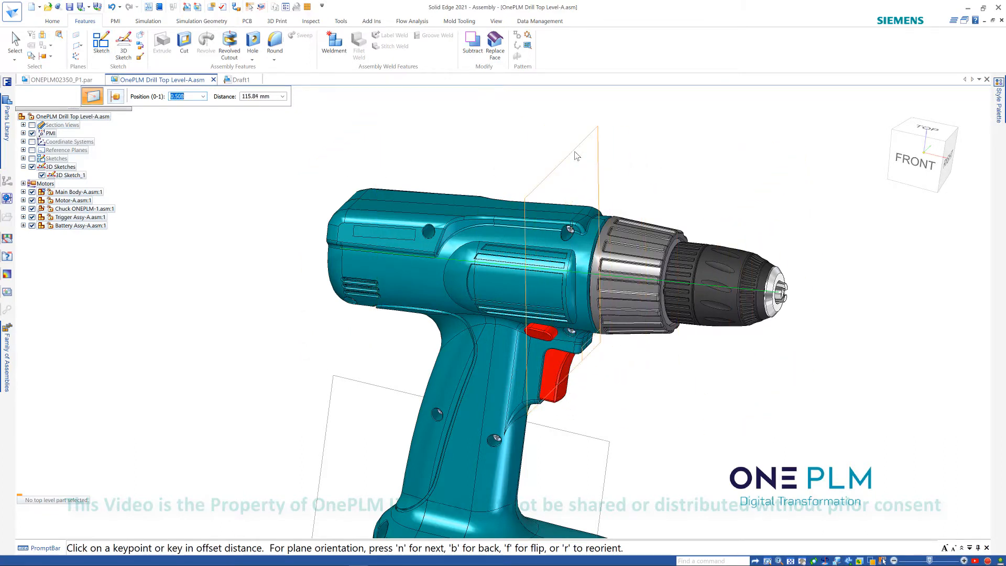
# - Place the normal plane at position 0.5, midway along the 3D line
pyautogui.press('Return')
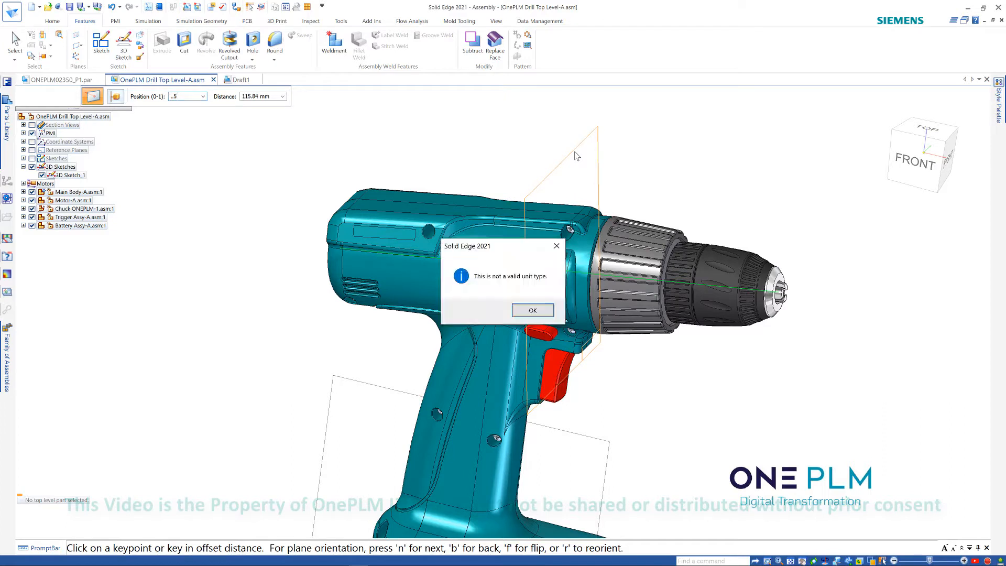
pyautogui.click(532, 310)
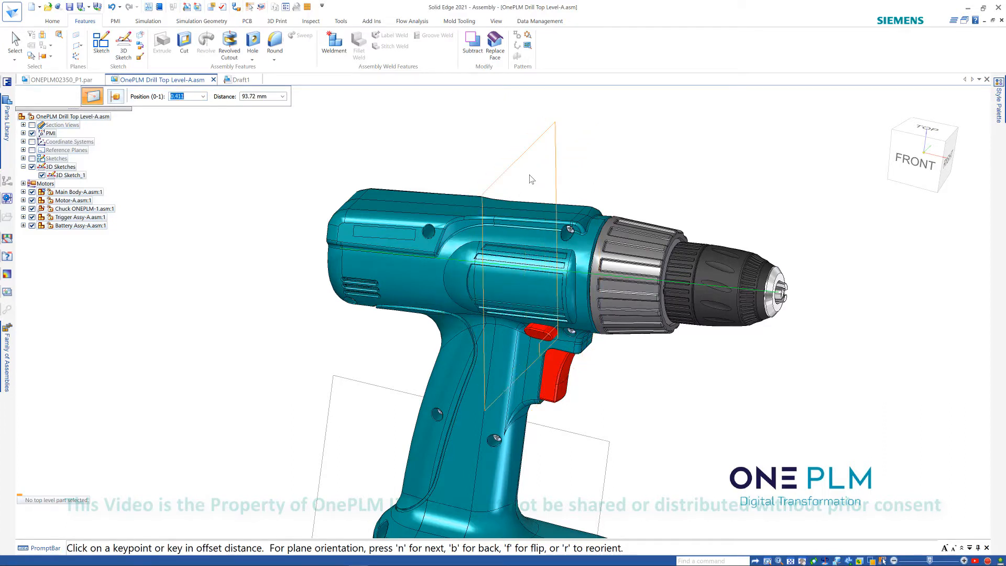
pyautogui.write('.5')
pyautogui.press('Return')
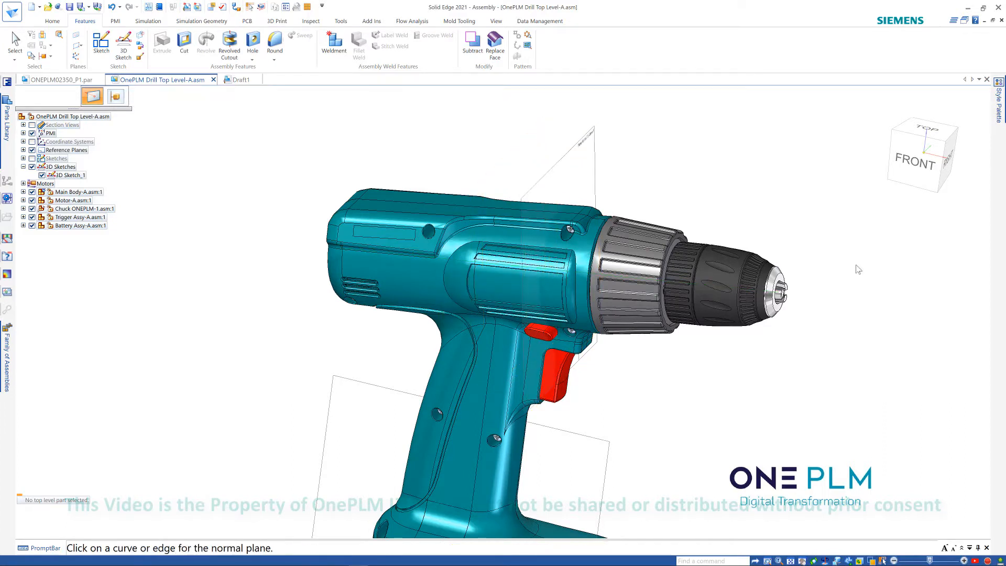
pyautogui.moveTo(715, 165); pyautogui.dragTo(707, 164, button='middle')
pyautogui.press('Escape')
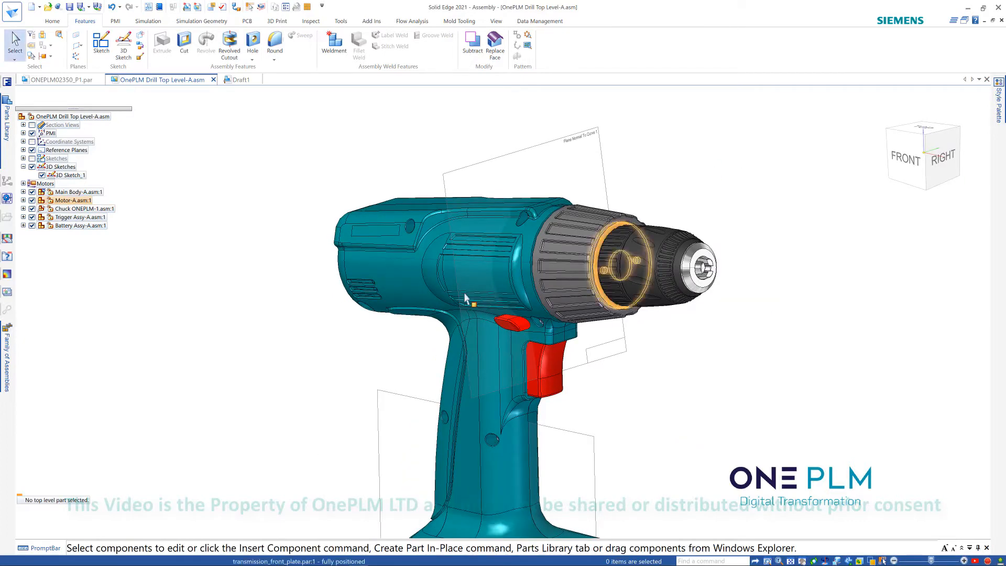
pyautogui.moveTo(472, 124); pyautogui.dragTo(585, 164, button='middle')
pyautogui.scroll(3, 460, 120)
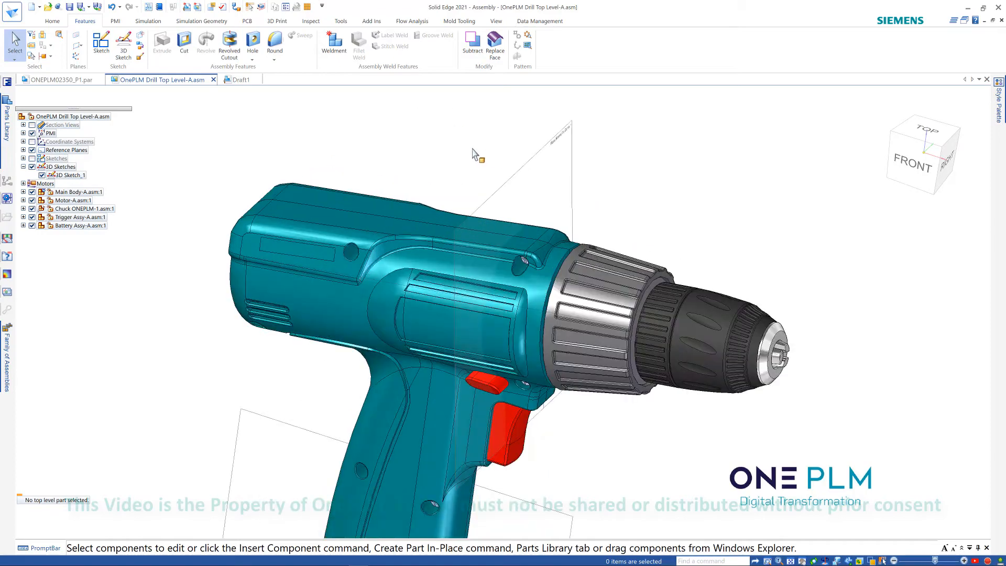
pyautogui.moveTo(472, 150)
pyautogui.mouseDown(button='middle')
pyautogui.moveTo(447, 148)
pyautogui.moveTo(570, 164)
pyautogui.moveTo(459, 152)
pyautogui.mouseUp(button='middle')
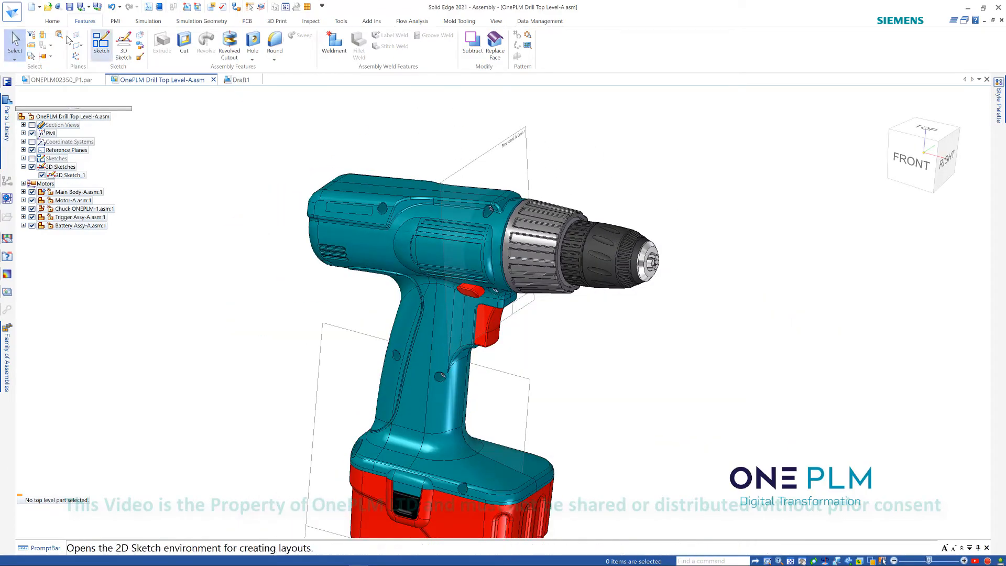
pyautogui.click(53, 22)
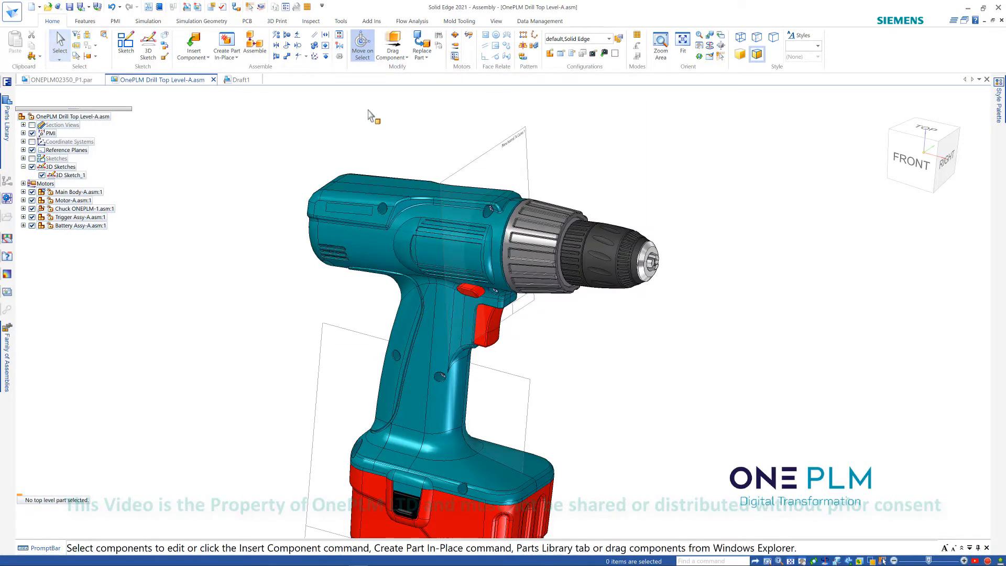
pyautogui.click(346, 254)
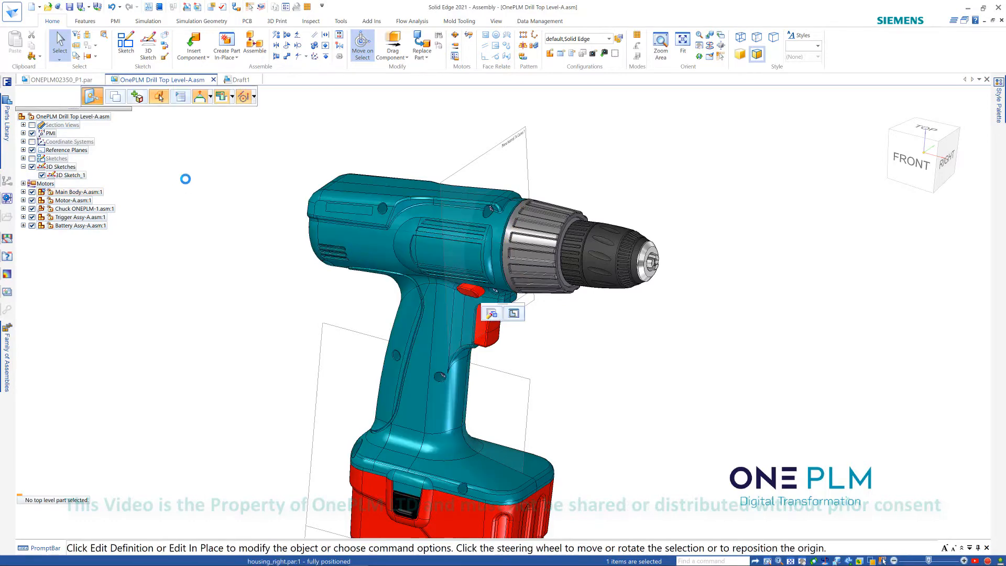
pyautogui.click(492, 313)
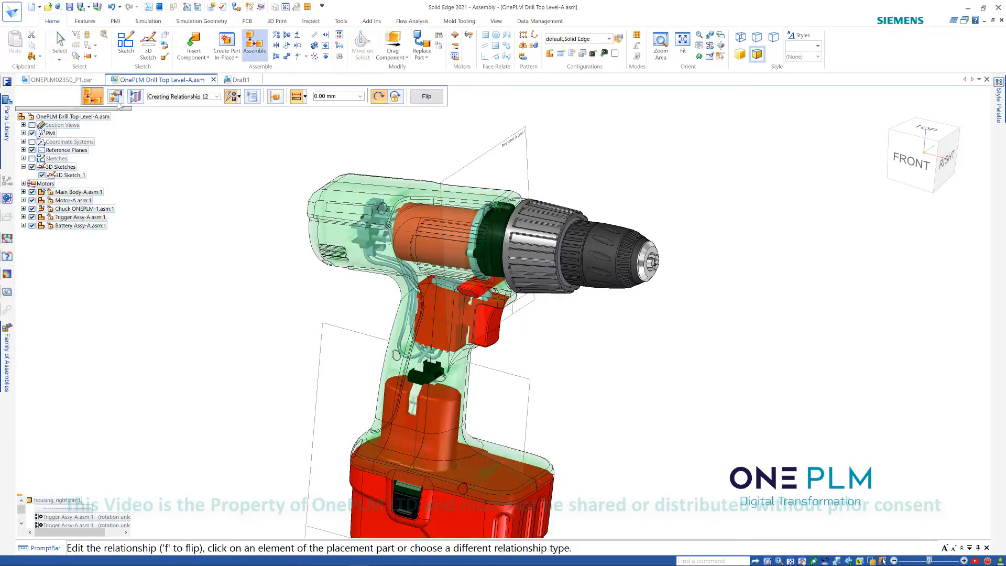
pyautogui.click(135, 96)
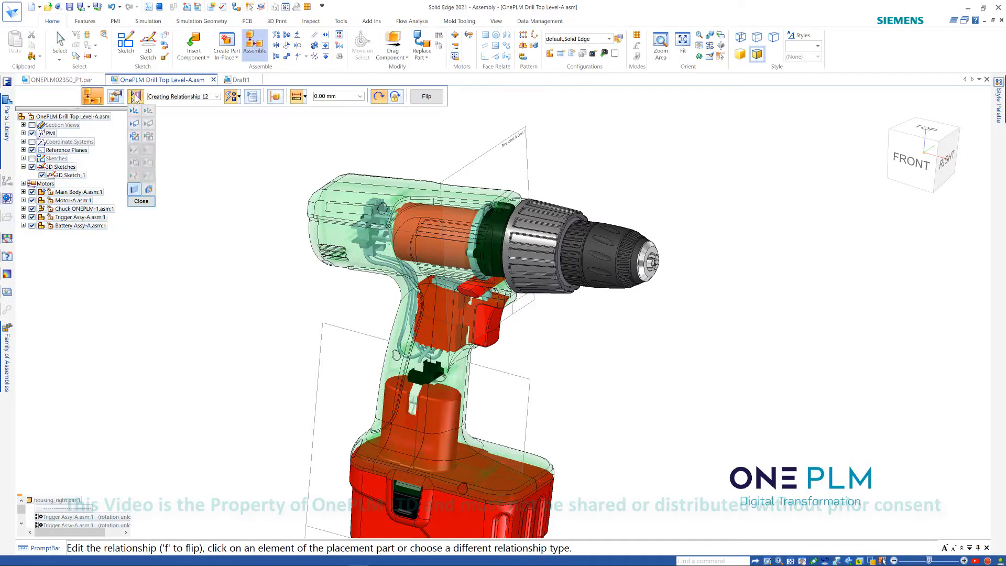
pyautogui.click(135, 122)
pyautogui.moveTo(349, 140); pyautogui.dragTo(337, 155, button='middle')
pyautogui.press('Escape')
pyautogui.click(336, 239)
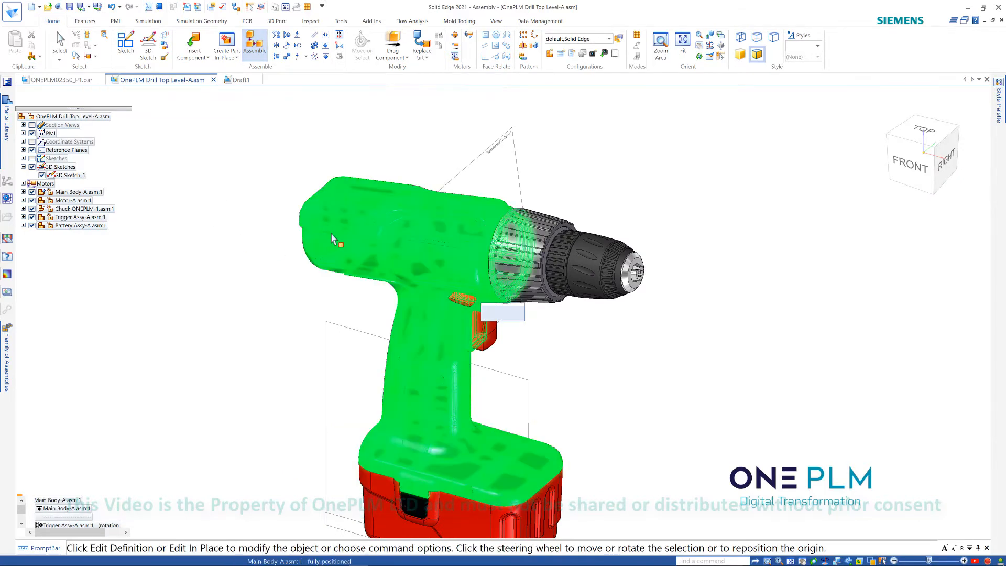
pyautogui.press('Escape')
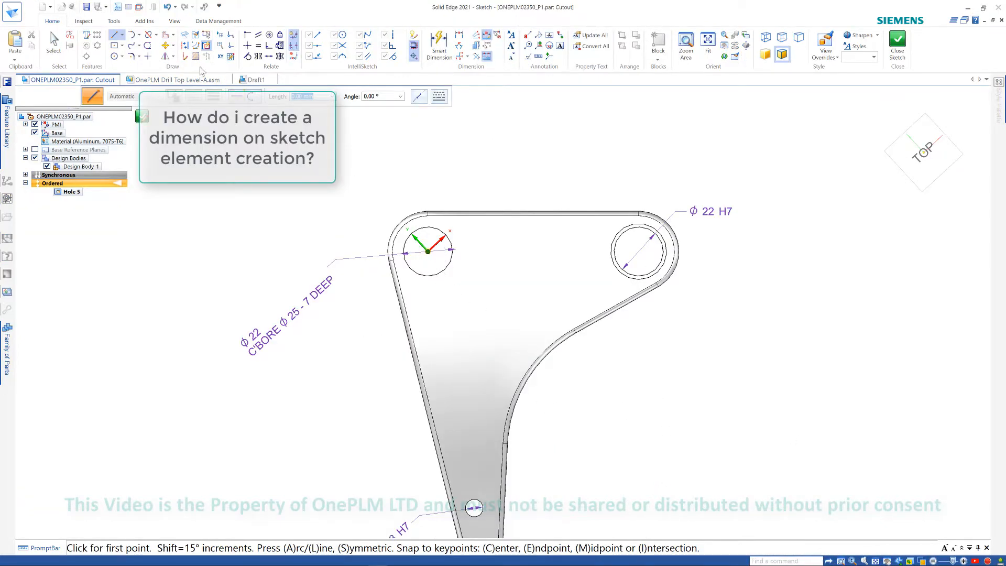
# - Draw a construction line about 65 mm from the left hole's centre diagonally down towards the plate's lower arm
pyautogui.click(185, 46)
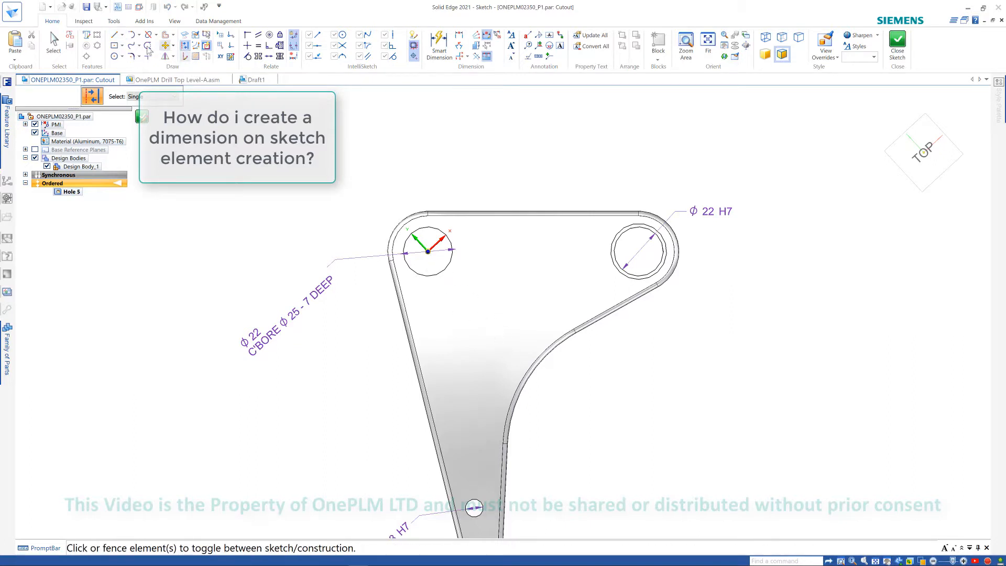
pyautogui.click(114, 35)
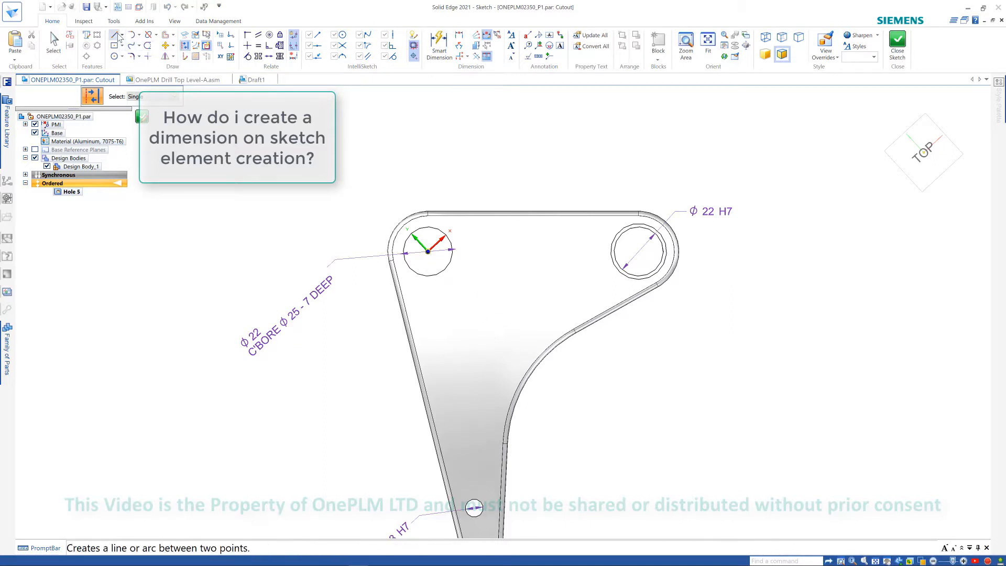
pyautogui.click(184, 56)
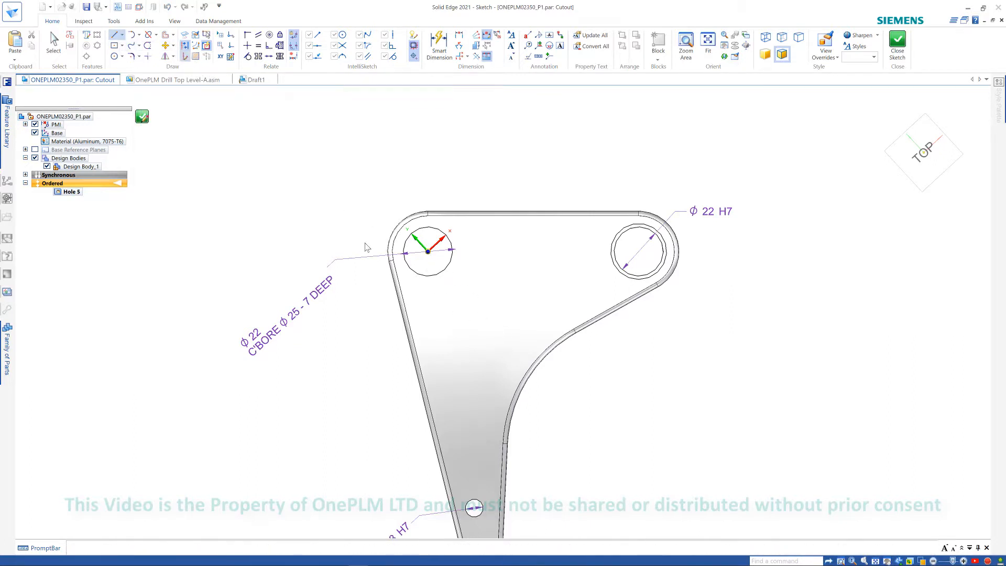
pyautogui.click(427, 252)
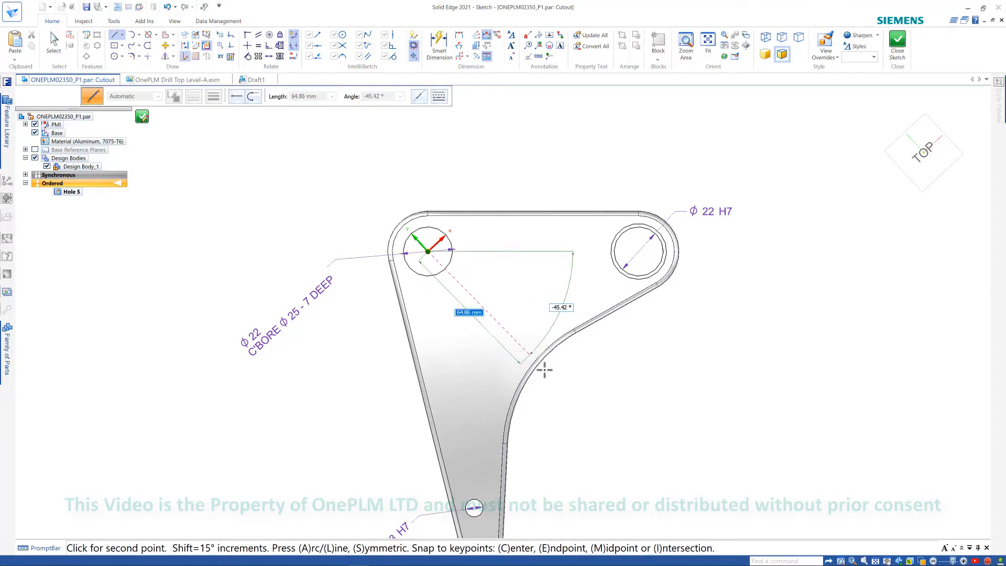
pyautogui.click(530, 354)
pyautogui.press('Escape')
pyautogui.press('Escape')
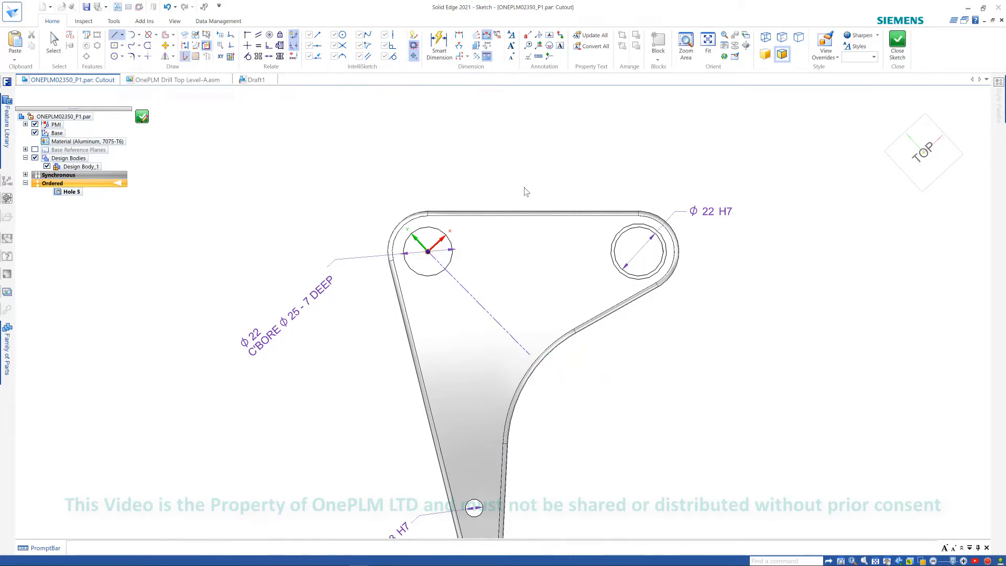
# - Review the IntelliSketch auto-dimension options, keeping dimensions created only for geometry with keyed-in values
pyautogui.press('l')
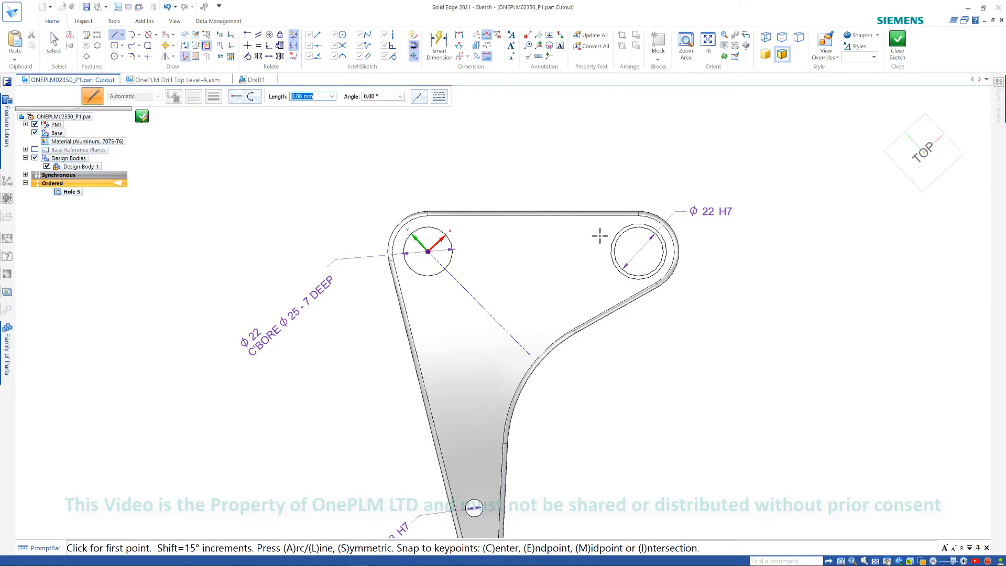
pyautogui.click(413, 35)
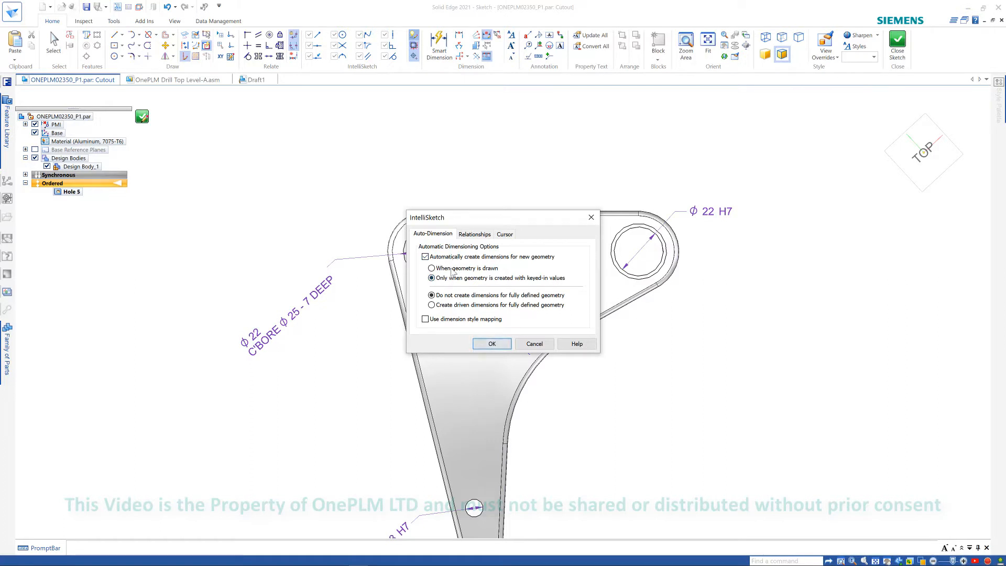
pyautogui.click(492, 343)
# - Turn construction mode off and draw a horizontal 60 mm line below the plate's upper edge
pyautogui.press('l')
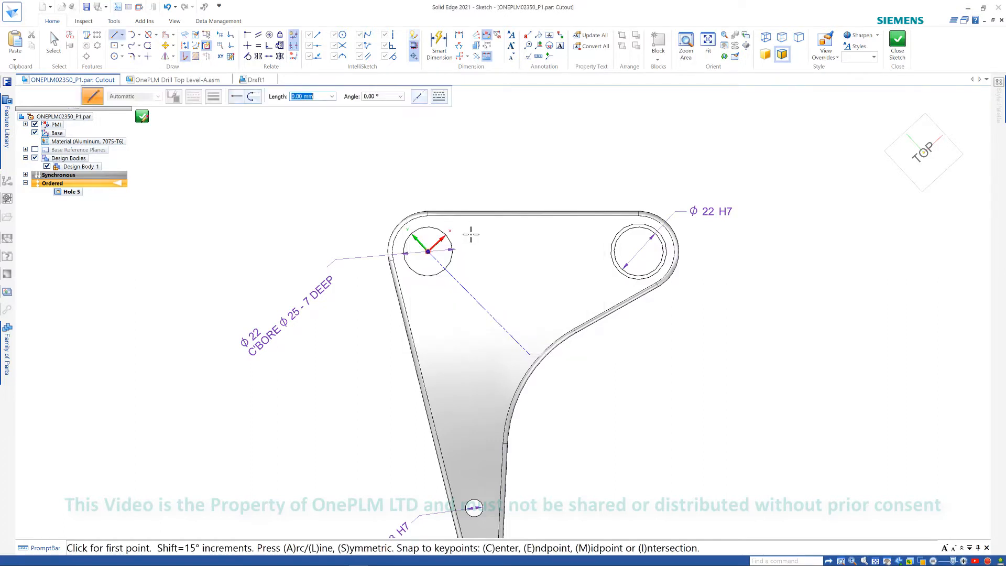
pyautogui.click(471, 230)
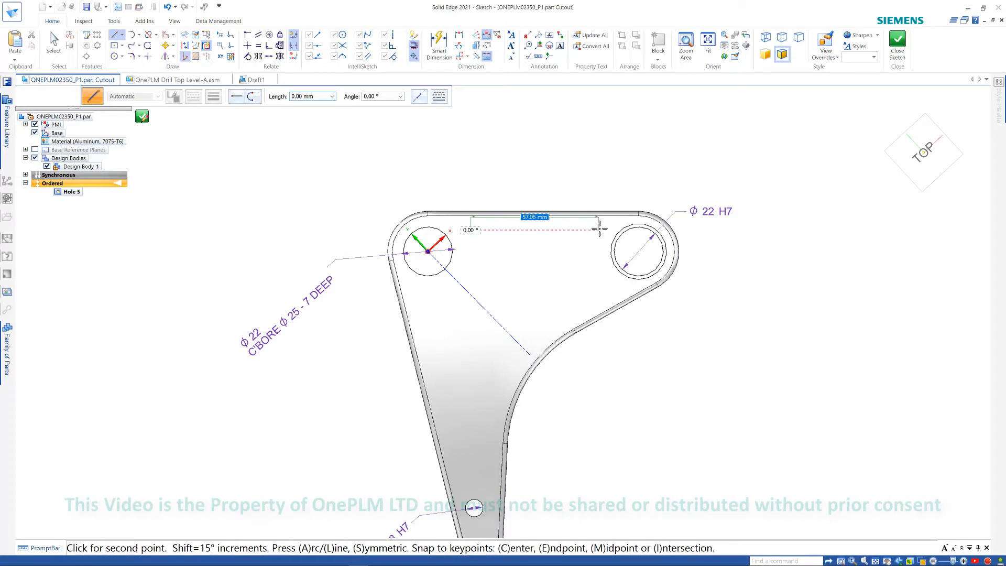
pyautogui.click(186, 61)
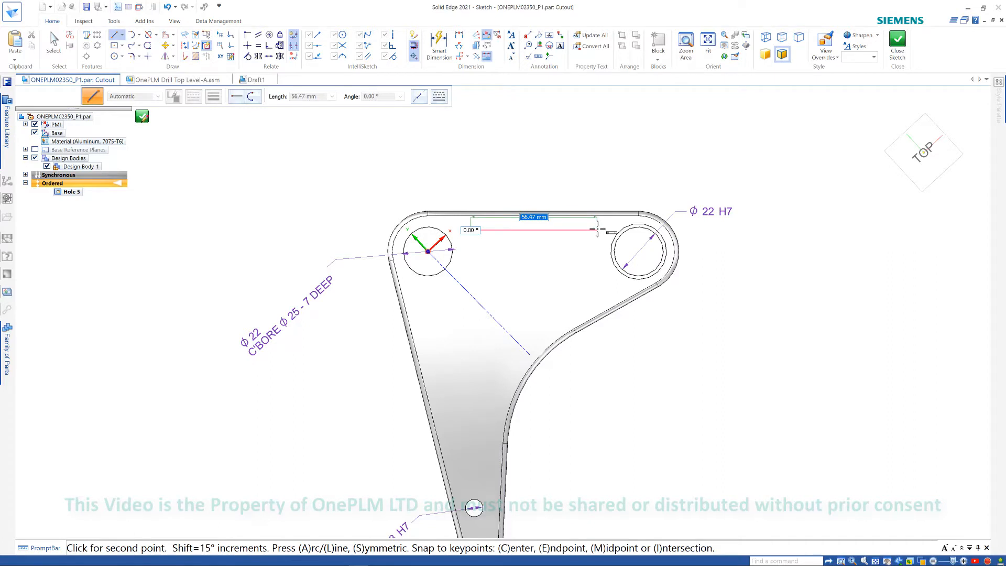
pyautogui.write('6')
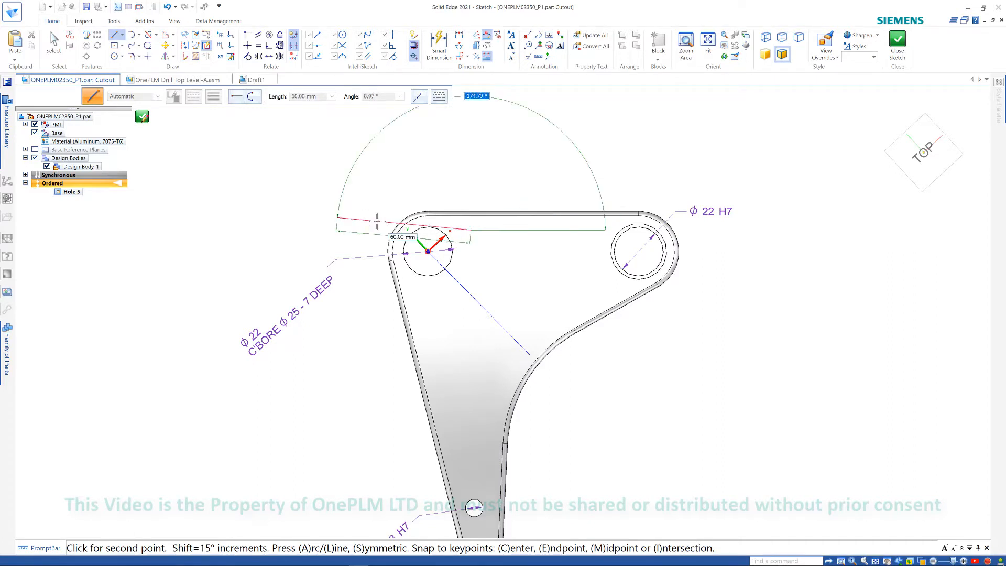
pyautogui.click(604, 229)
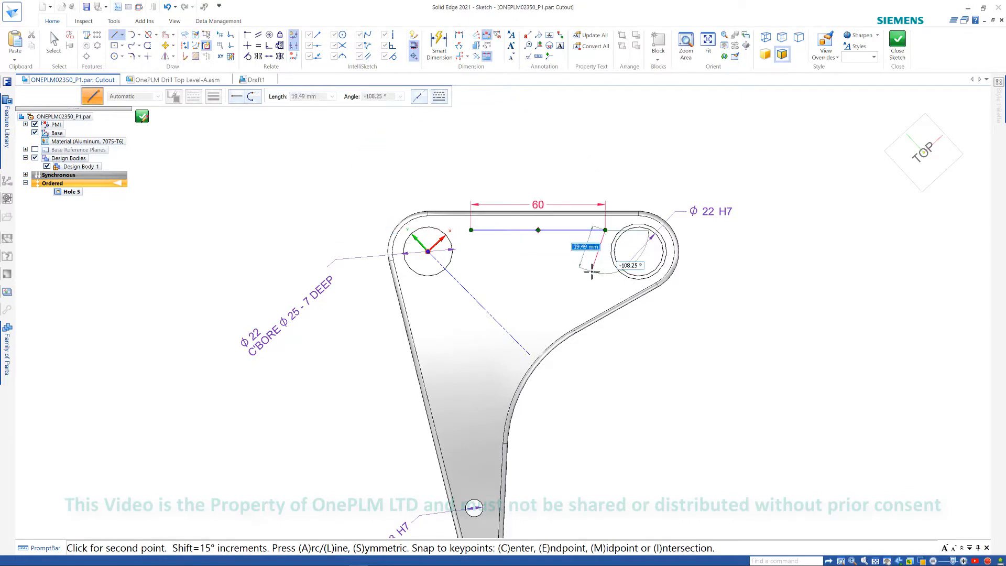
# - Draw a 40 mm line parallel to the plate's lower-right inner edge
pyautogui.scroll(1, 591, 271)
pyautogui.rightClick(597, 294)
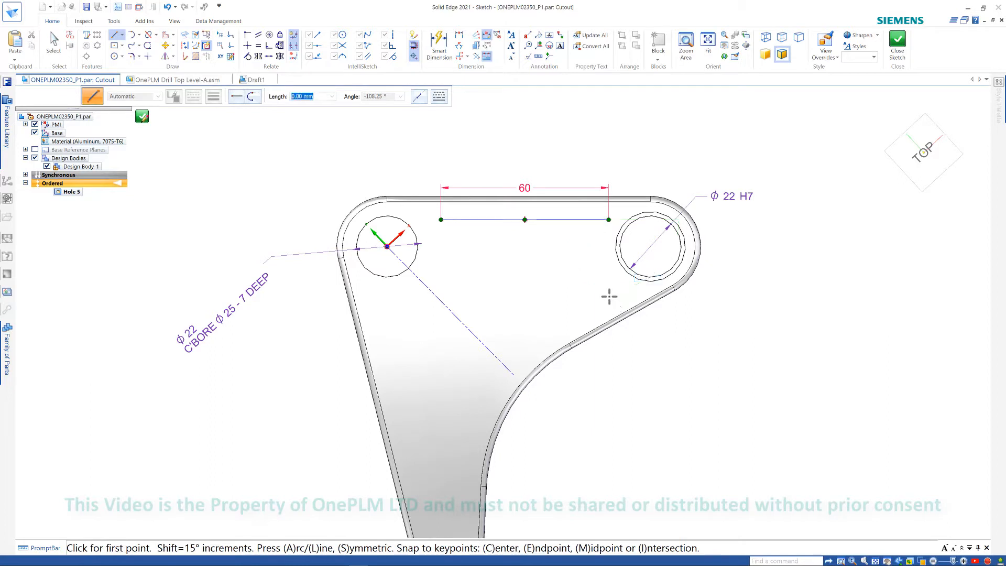
pyautogui.click(527, 336)
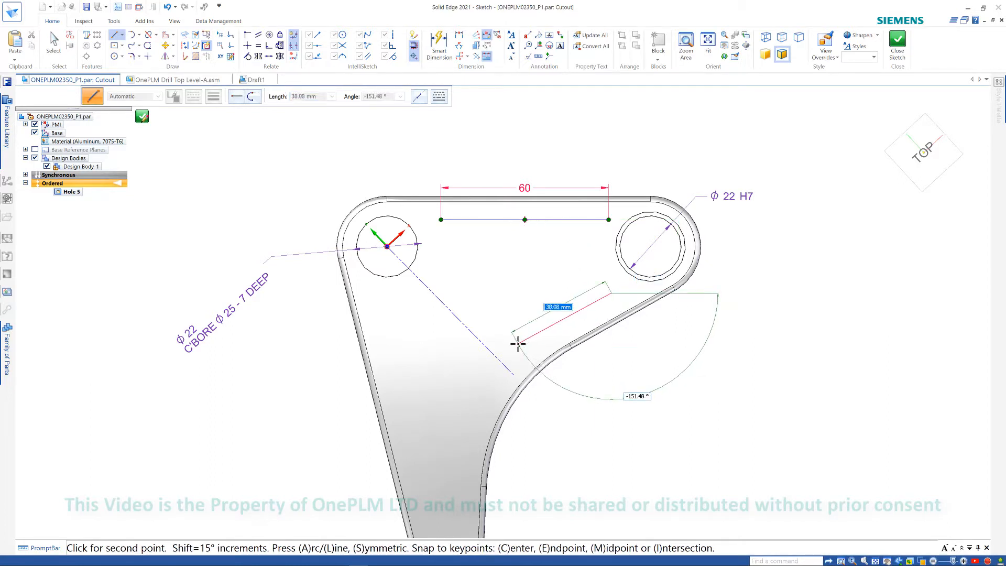
pyautogui.write('40')
pyautogui.click(518, 344)
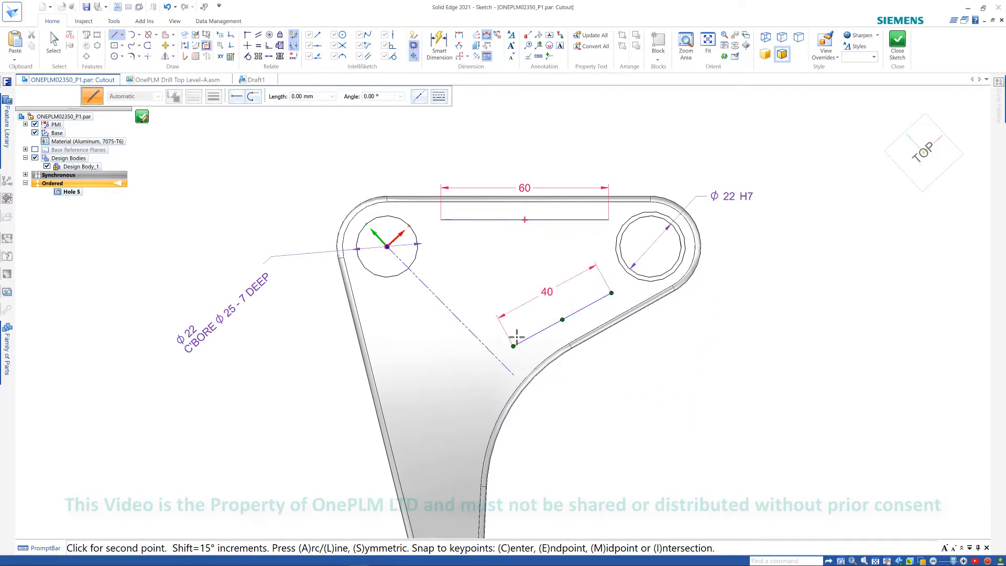
# - Draw a line about 32 mm long parallel to the diagonal construction line
pyautogui.rightClick(516, 336)
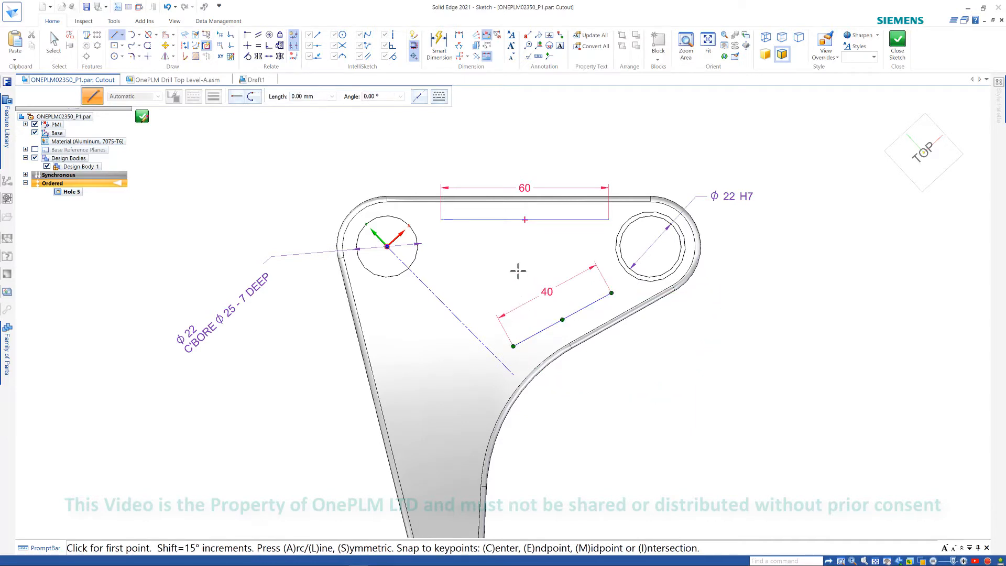
pyautogui.click(435, 271)
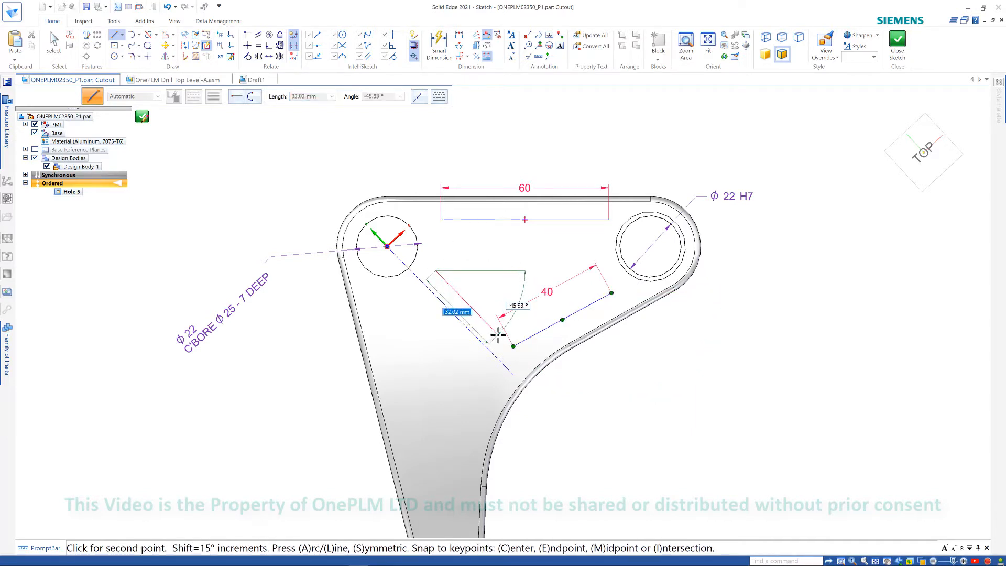
pyautogui.click(497, 335)
pyautogui.press('Escape')
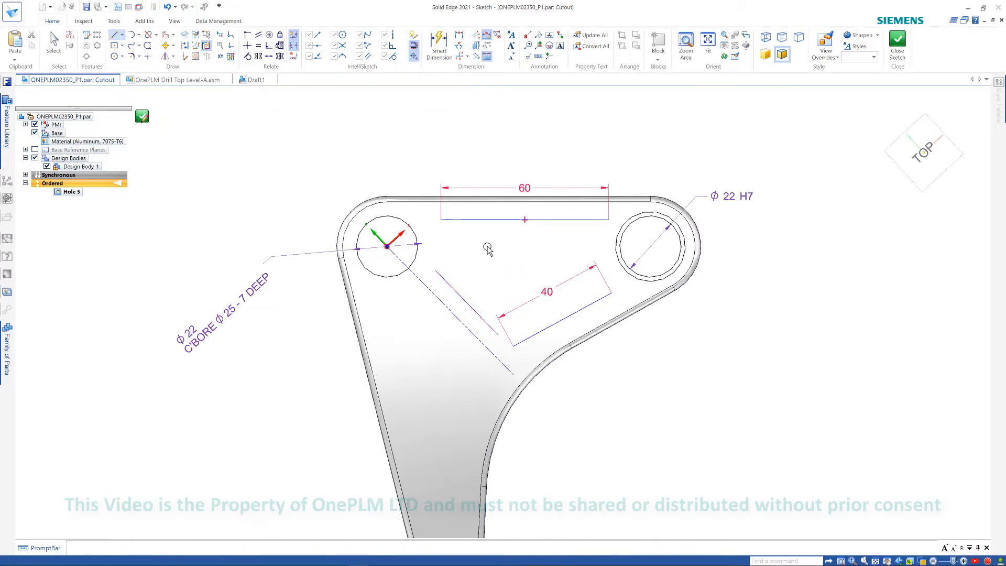
# - With Smart Dimension using the dimension axis option, dimension the gap between the cutout's lower-right edge and the plate's outer edge
pyautogui.scroll(1, 489, 252)
pyautogui.scroll(-1, 489, 251)
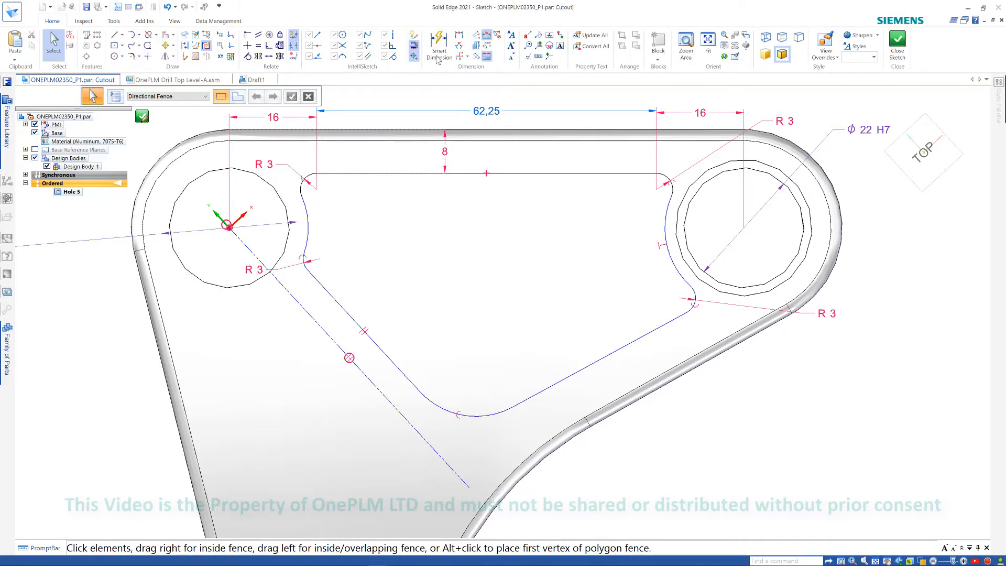
pyautogui.click(443, 43)
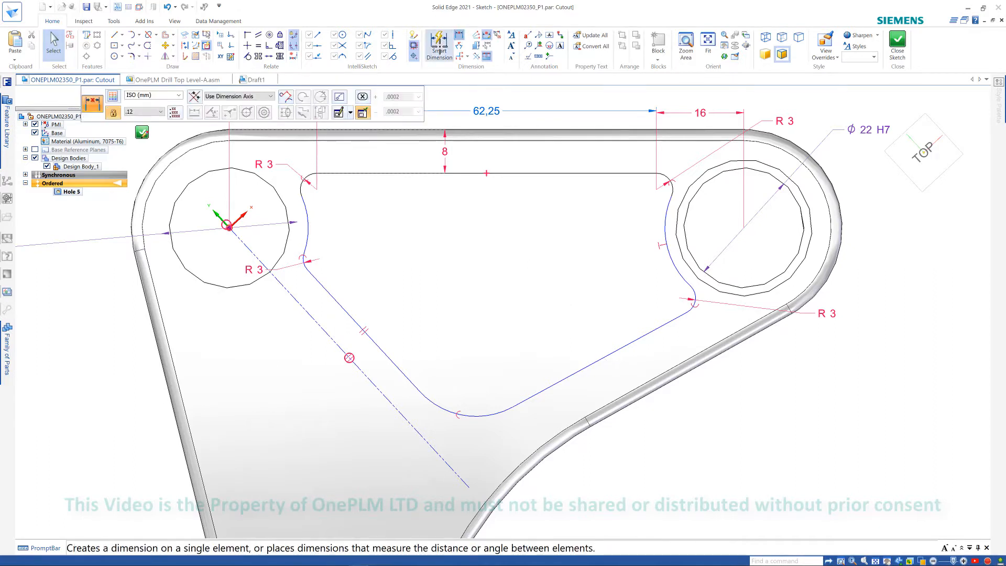
pyautogui.click(459, 36)
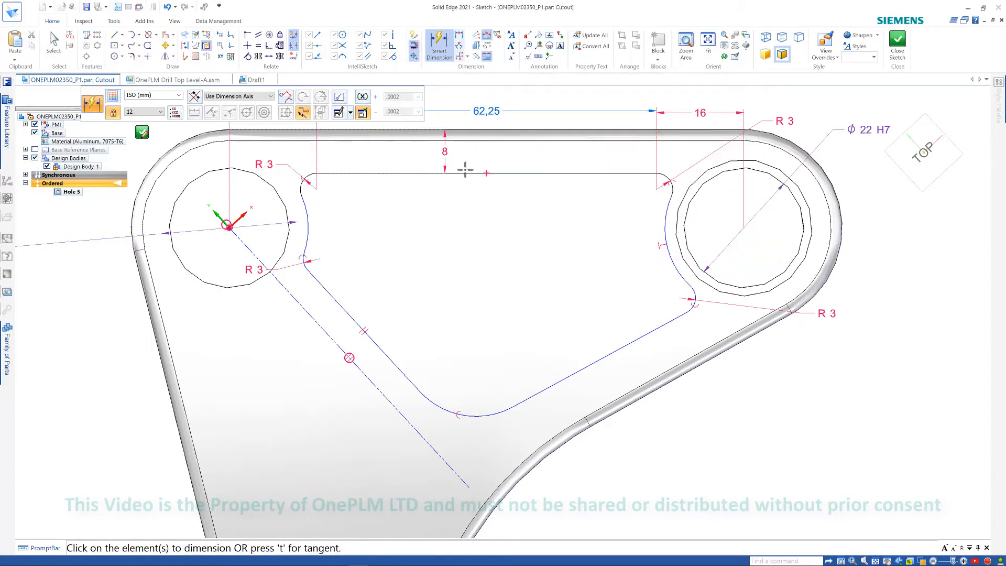
pyautogui.click(262, 97)
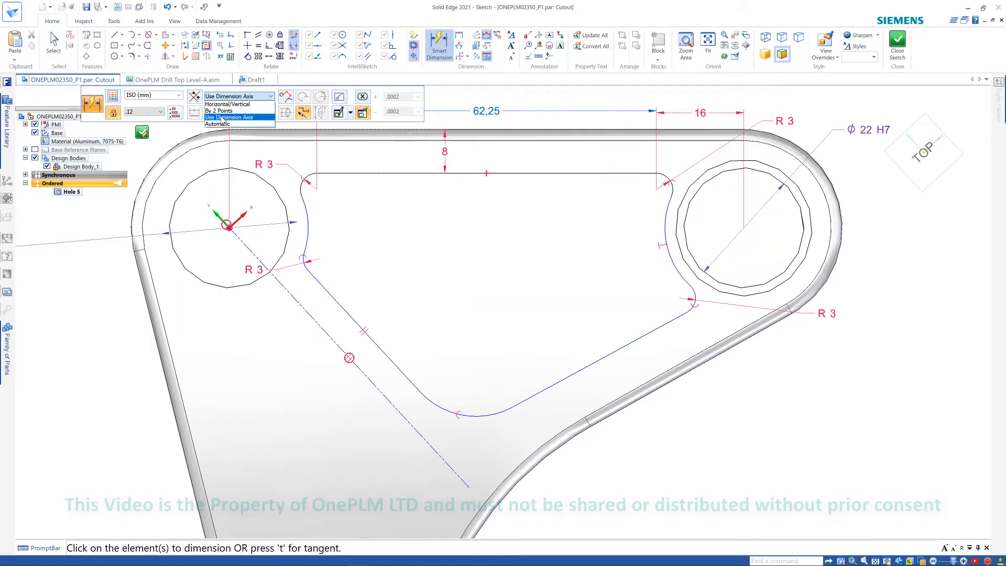
pyautogui.click(222, 118)
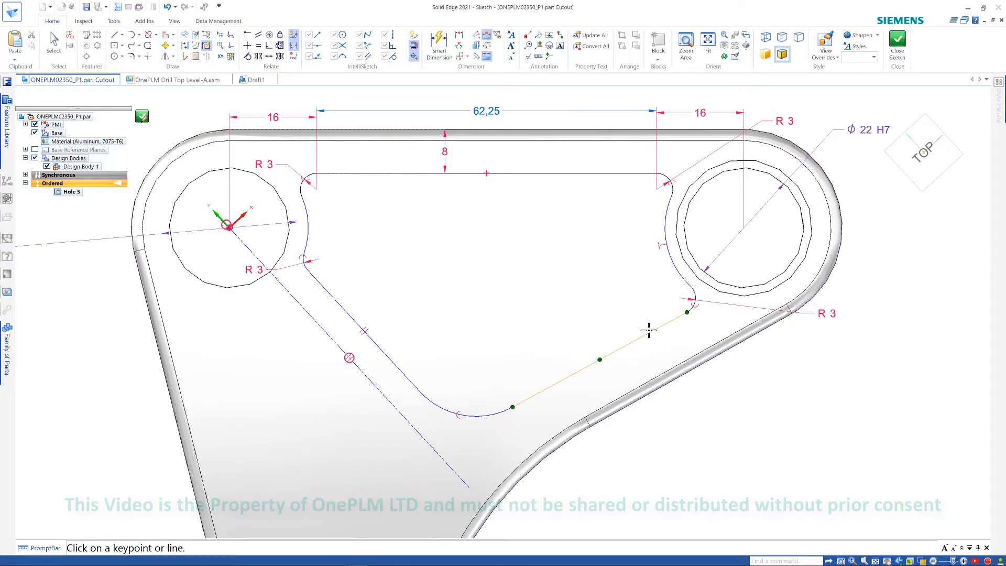
pyautogui.press('d')
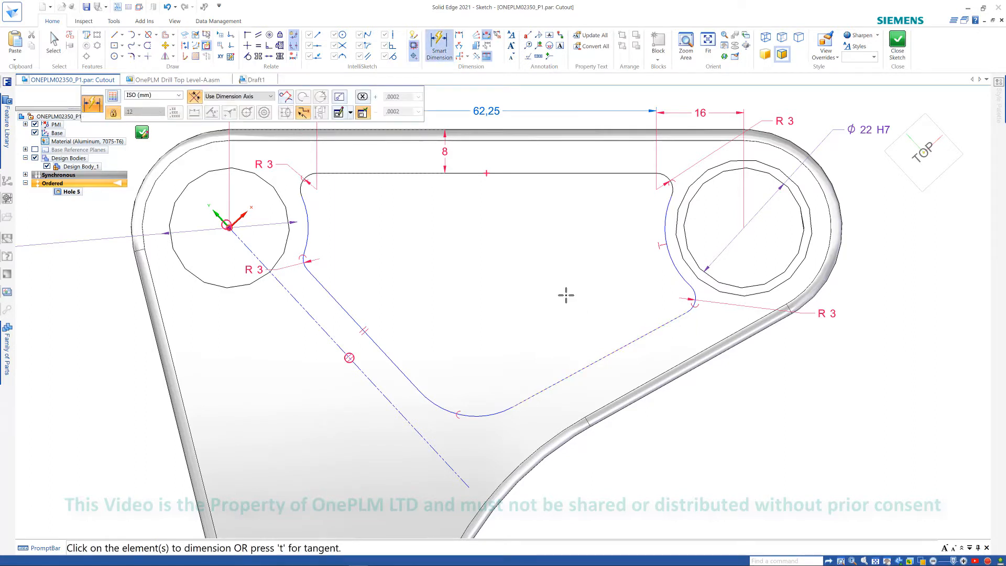
pyautogui.click(663, 324)
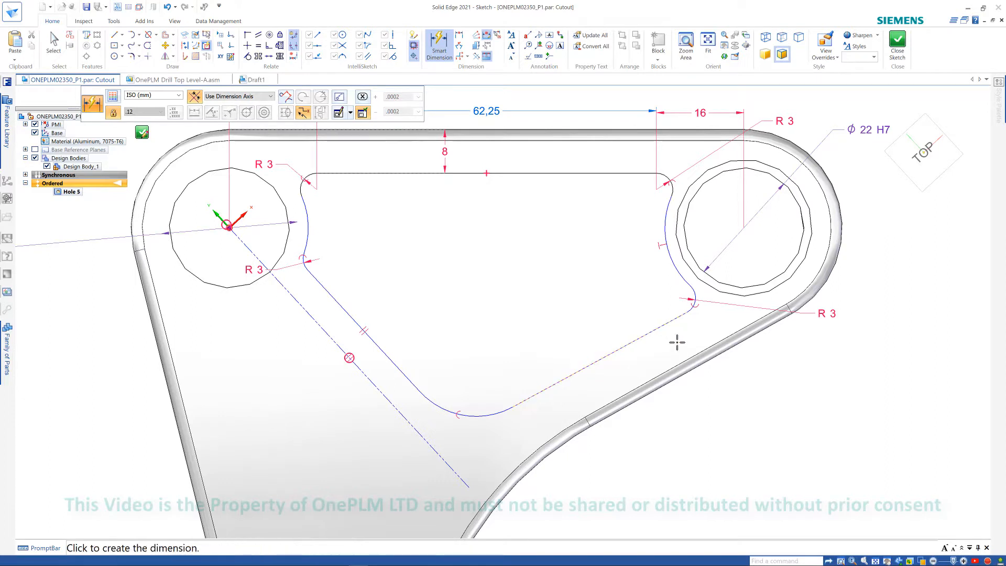
pyautogui.click(670, 374)
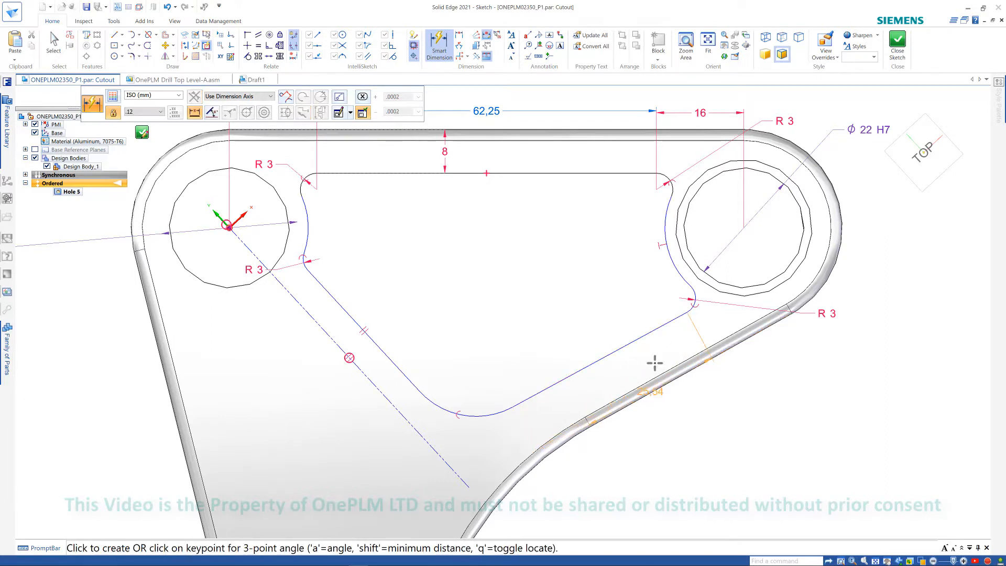
pyautogui.click(677, 346)
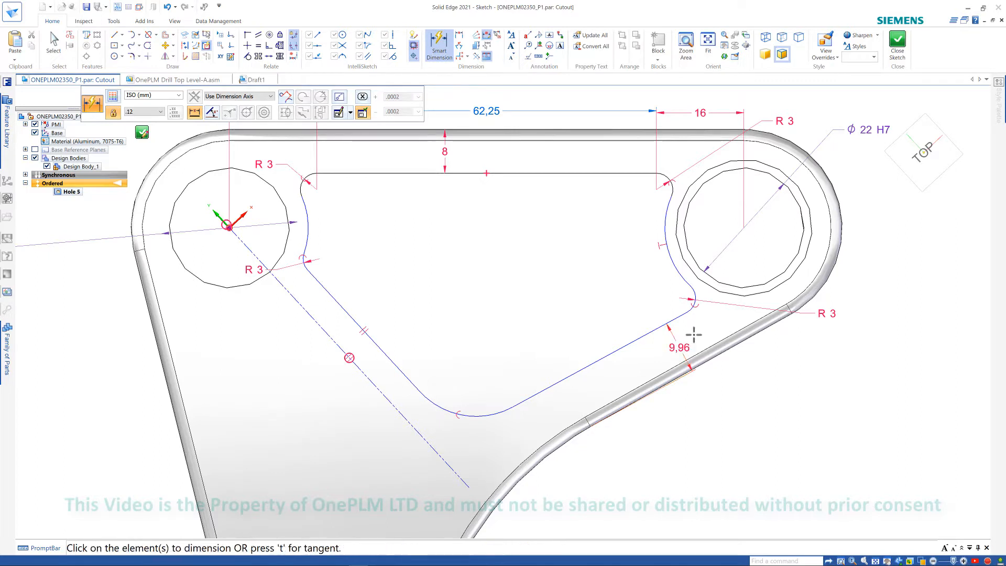
# - Set the gap dimension between the cutout's lower-right edge and the plate's outer edge to 8 mm
pyautogui.press('Return')
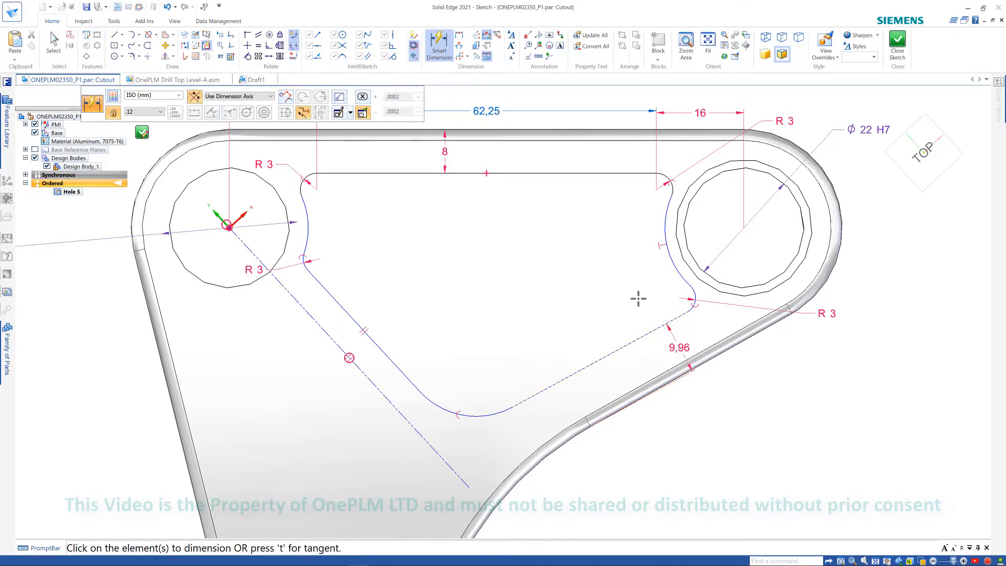
pyautogui.press('Escape')
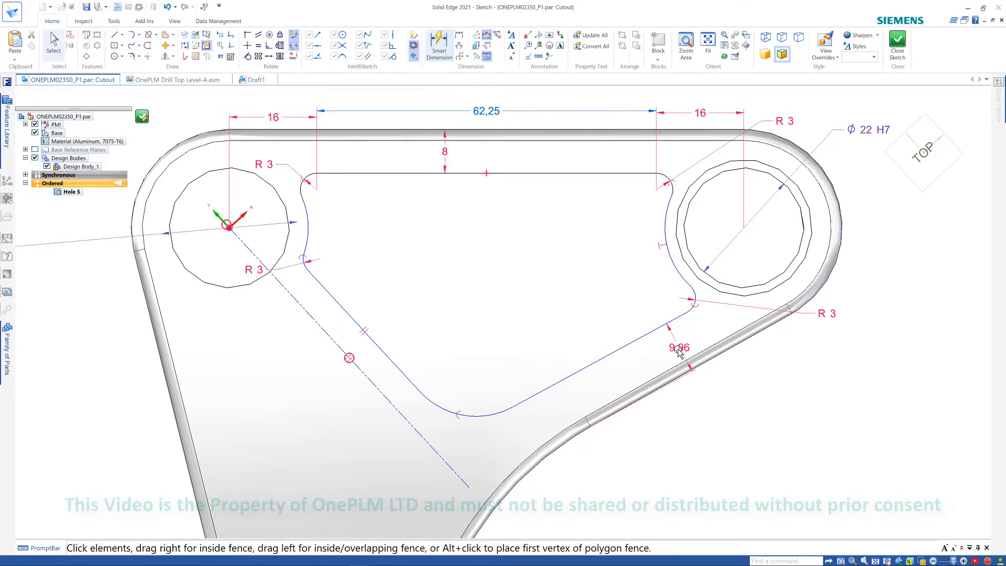
pyautogui.click(679, 350)
pyautogui.write('8')
pyautogui.press('Return')
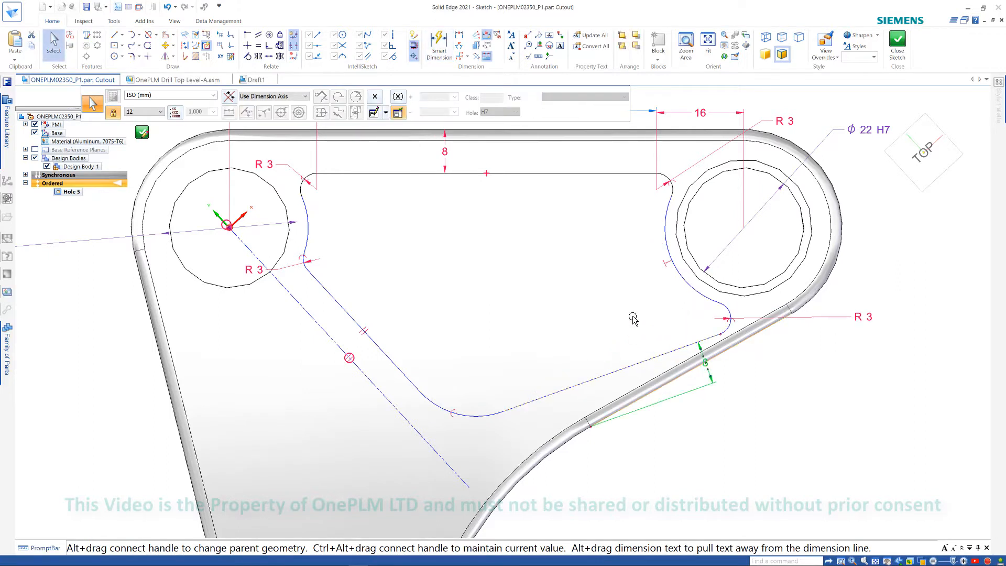
pyautogui.press('Escape')
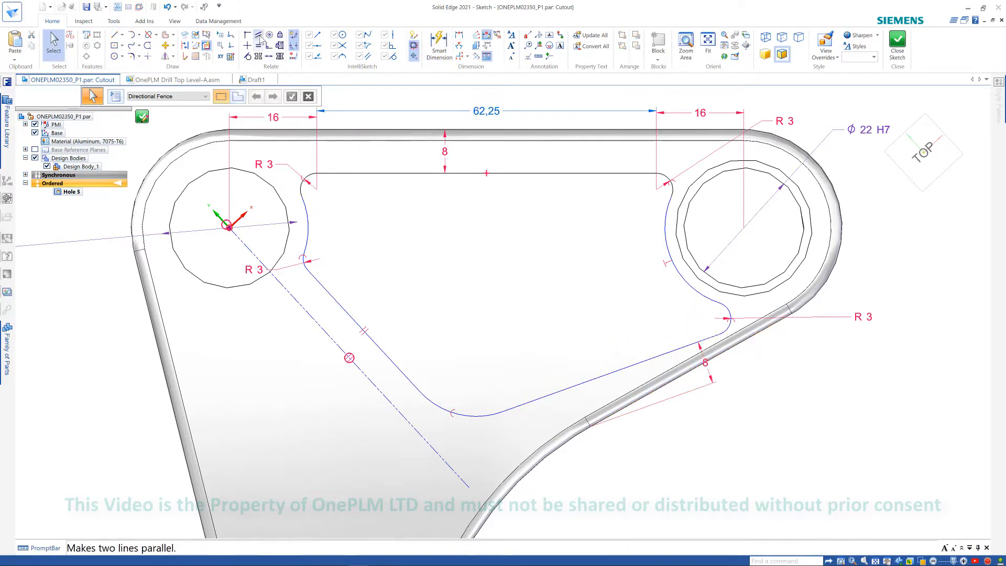
# - Make the cutout's lower-right line parallel to the plate's outer lower-right edge
pyautogui.click(258, 34)
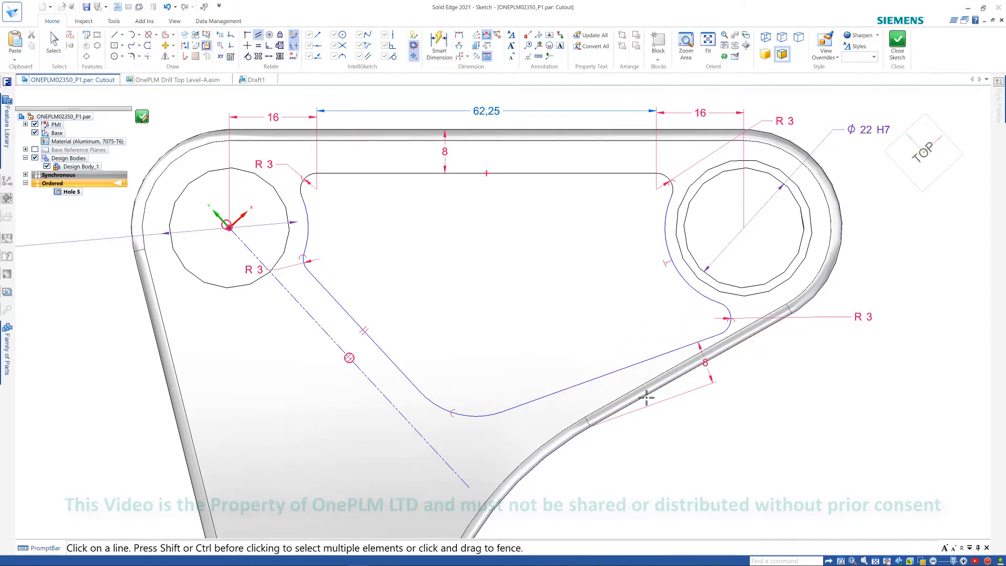
pyautogui.click(677, 407)
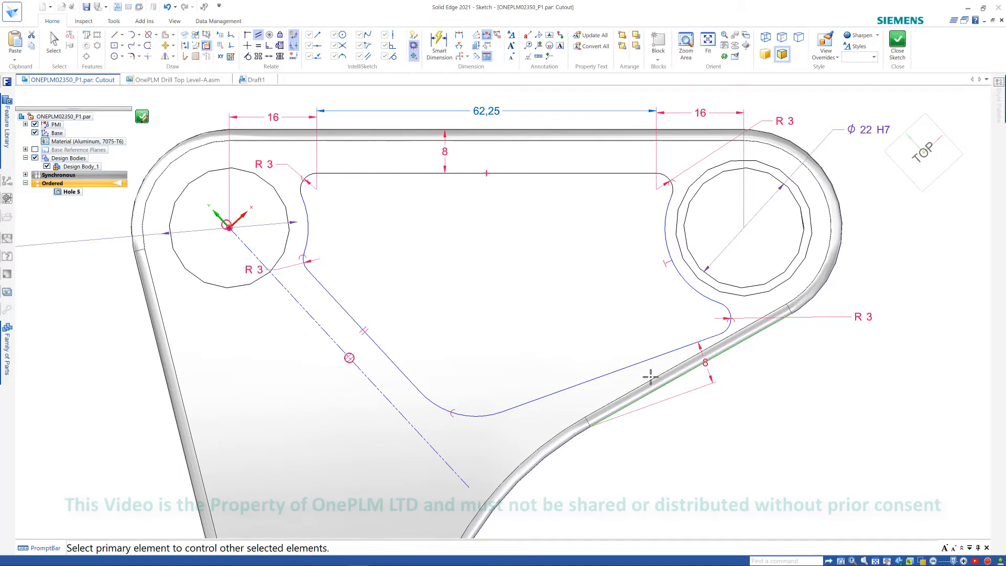
pyautogui.click(645, 360)
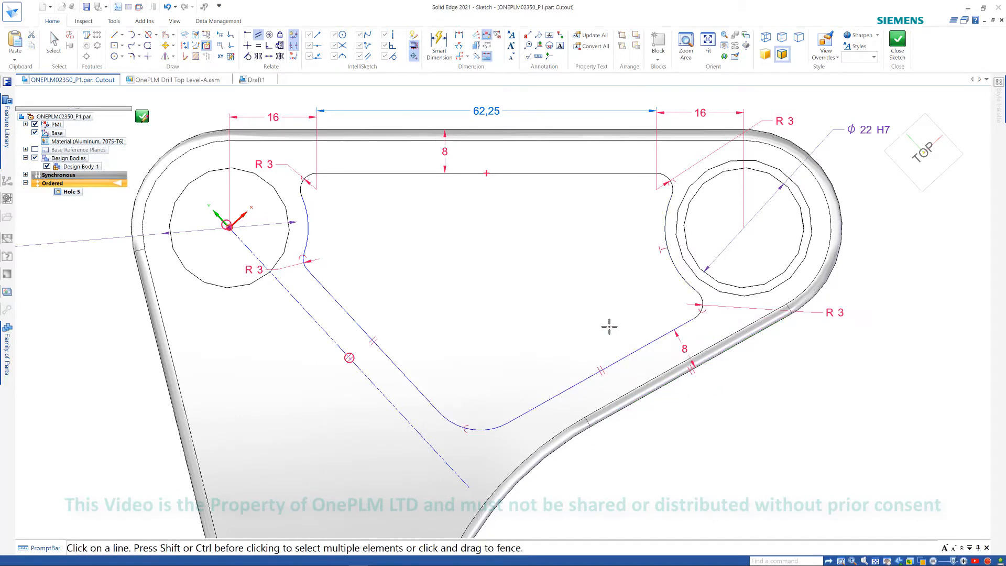
# - With Smart Dimension on the dimension axis, dimension the gap between the diagonal construction line and the cutout's left diagonal line as 4 mm
pyautogui.click(458, 35)
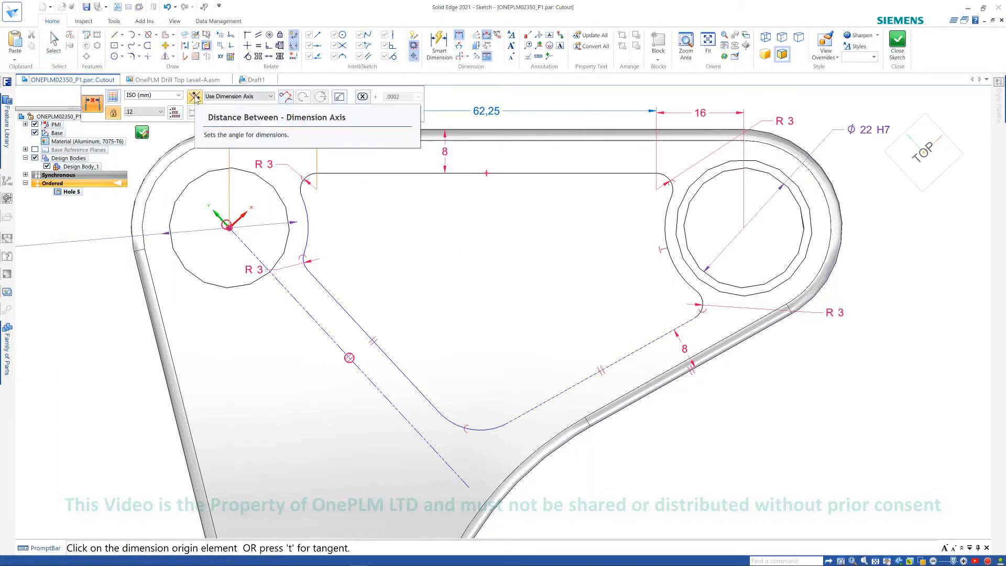
pyautogui.click(194, 97)
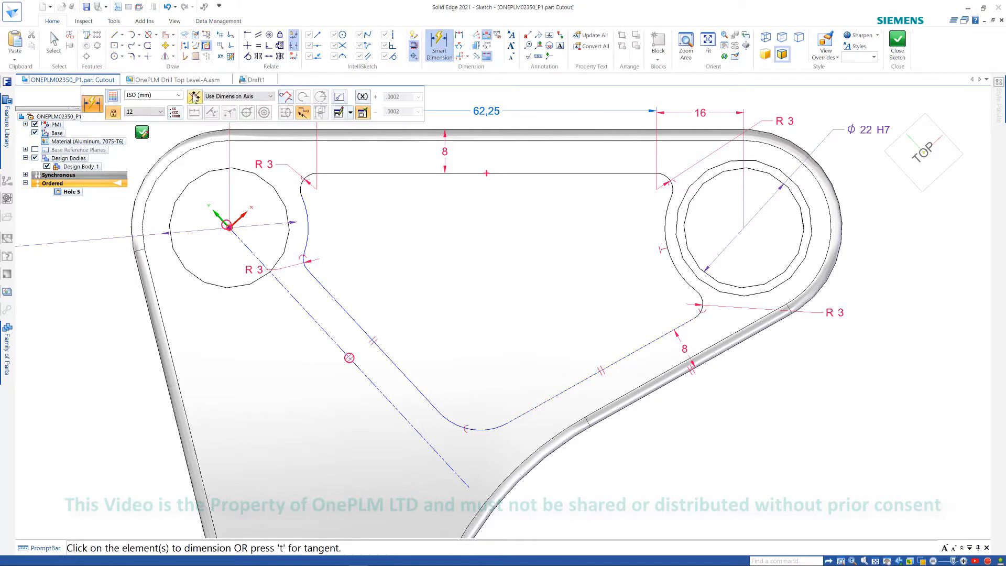
pyautogui.click(196, 98)
pyautogui.click(303, 316)
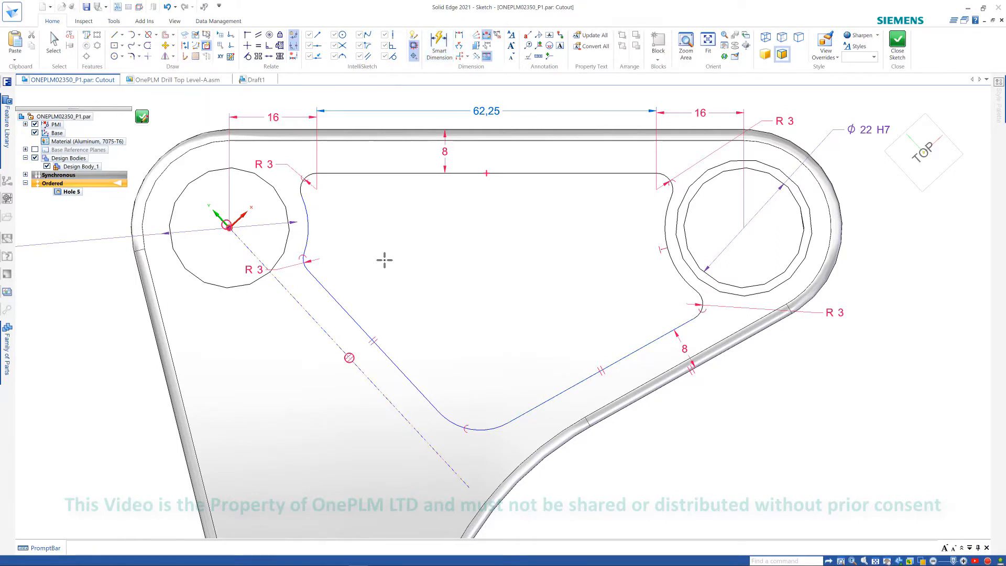
pyautogui.click(321, 285)
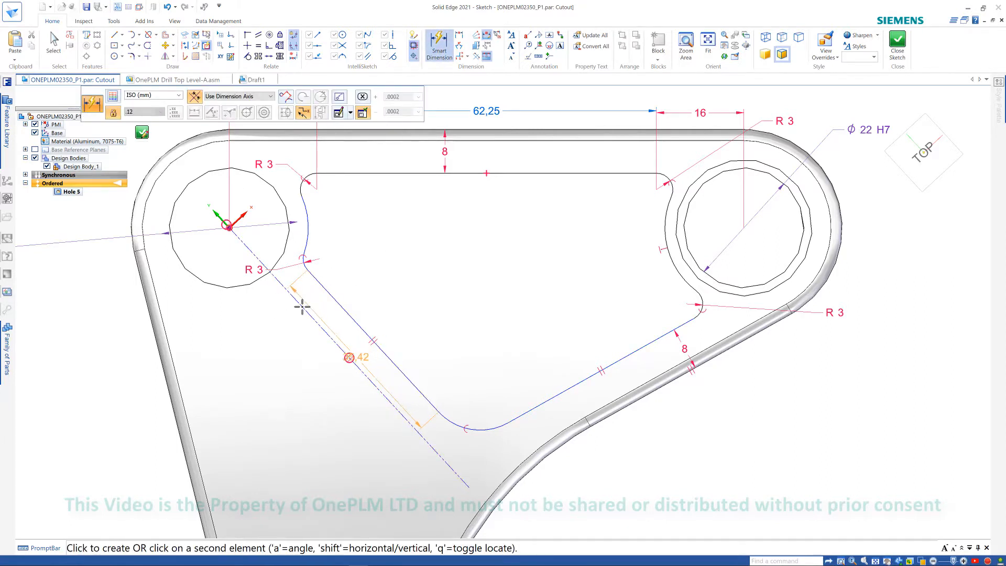
pyautogui.click(336, 325)
pyautogui.write('4')
pyautogui.press('Return')
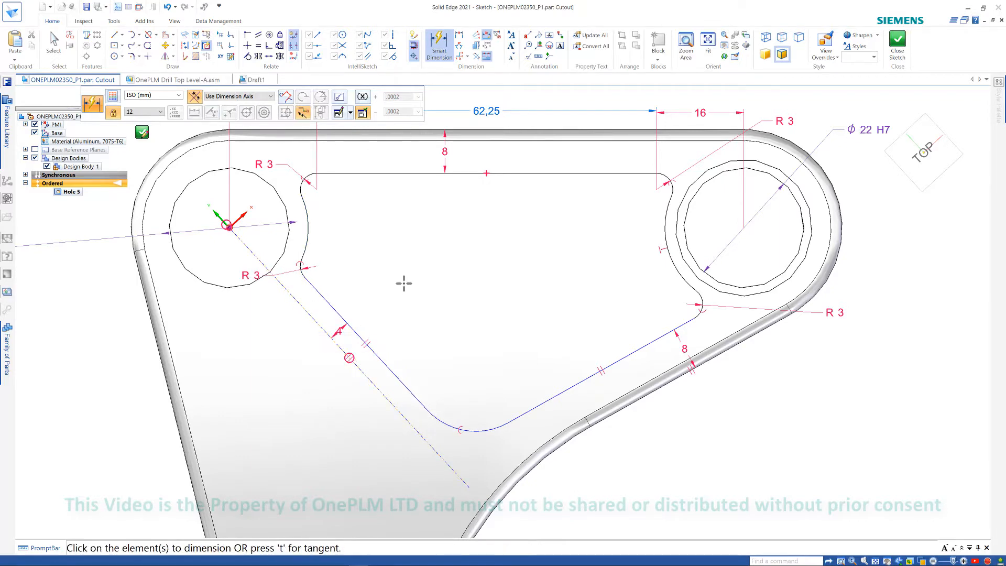
pyautogui.scroll(-1, 458, 312)
pyautogui.press('Escape')
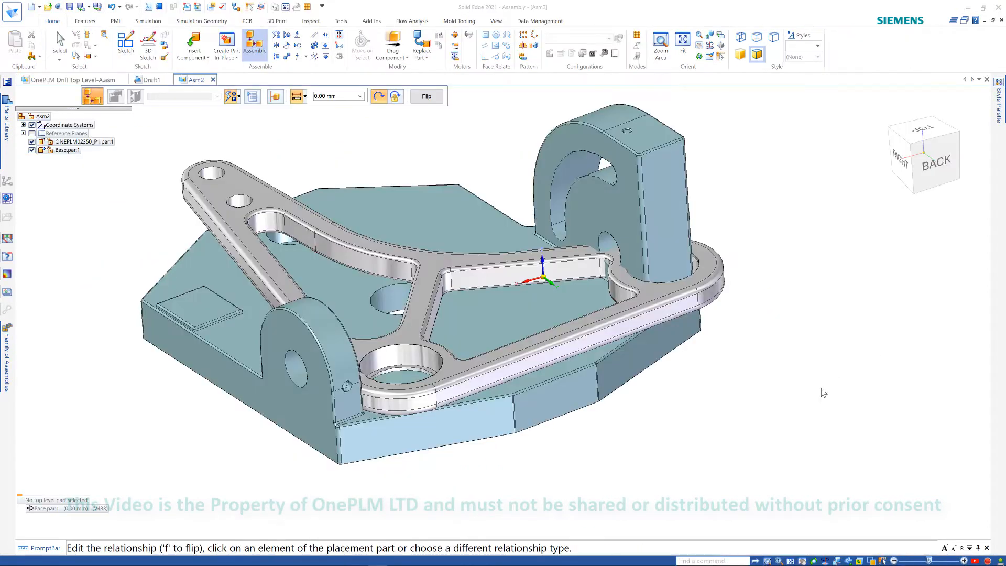
pyautogui.moveTo(760, 386); pyautogui.dragTo(763, 376, button='middle')
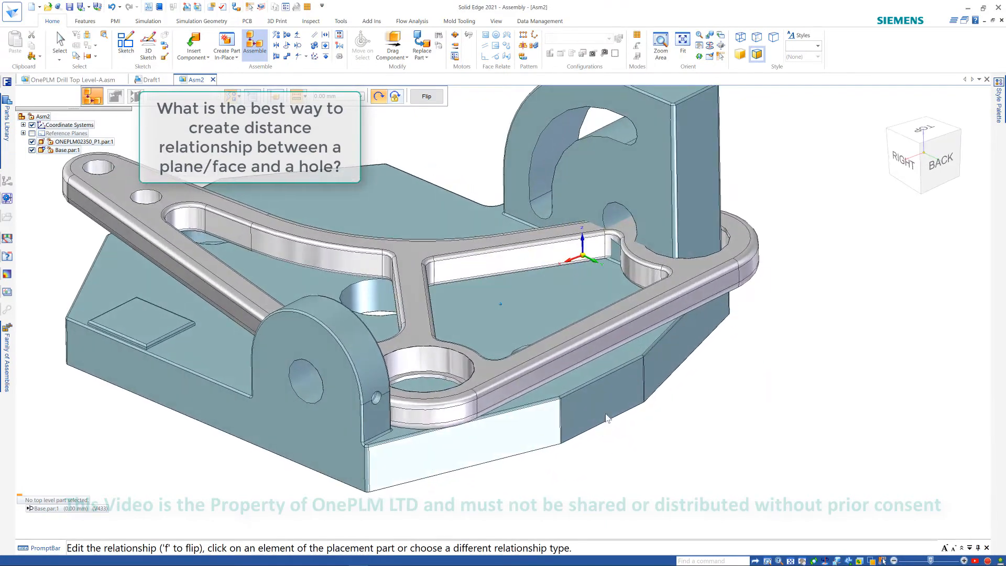
pyautogui.moveTo(611, 413); pyautogui.dragTo(606, 408, button='middle')
pyautogui.moveTo(661, 472); pyautogui.dragTo(690, 446, button='middle')
pyautogui.click(457, 263)
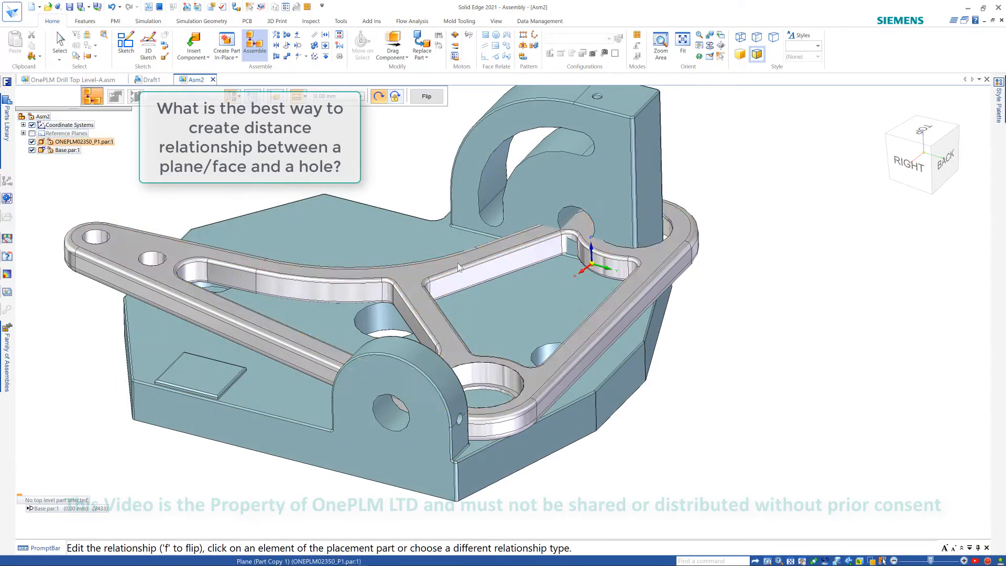
pyautogui.moveTo(488, 270); pyautogui.dragTo(603, 306)
pyautogui.moveTo(772, 350); pyautogui.dragTo(790, 346, button='middle')
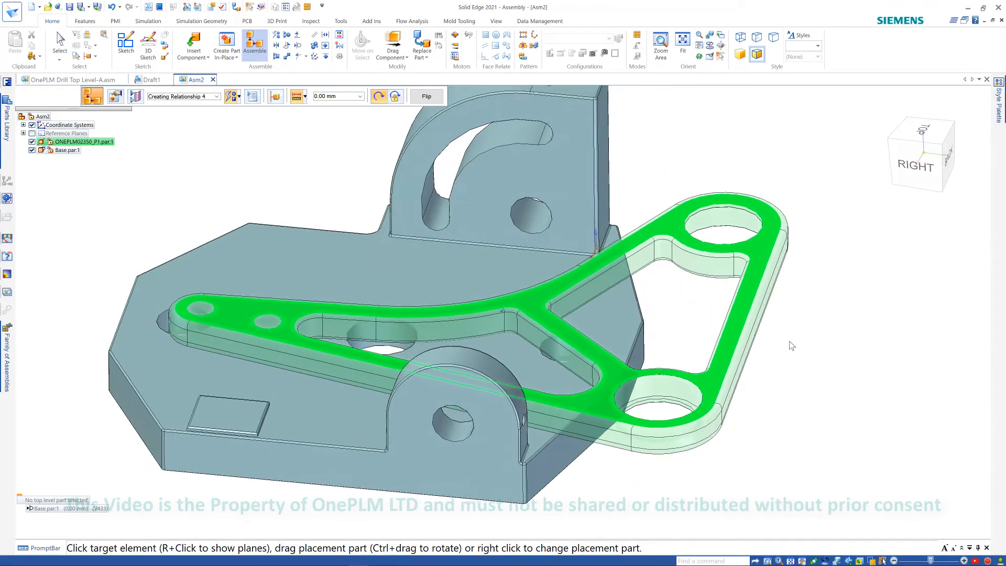
pyautogui.scroll(2, 790, 347)
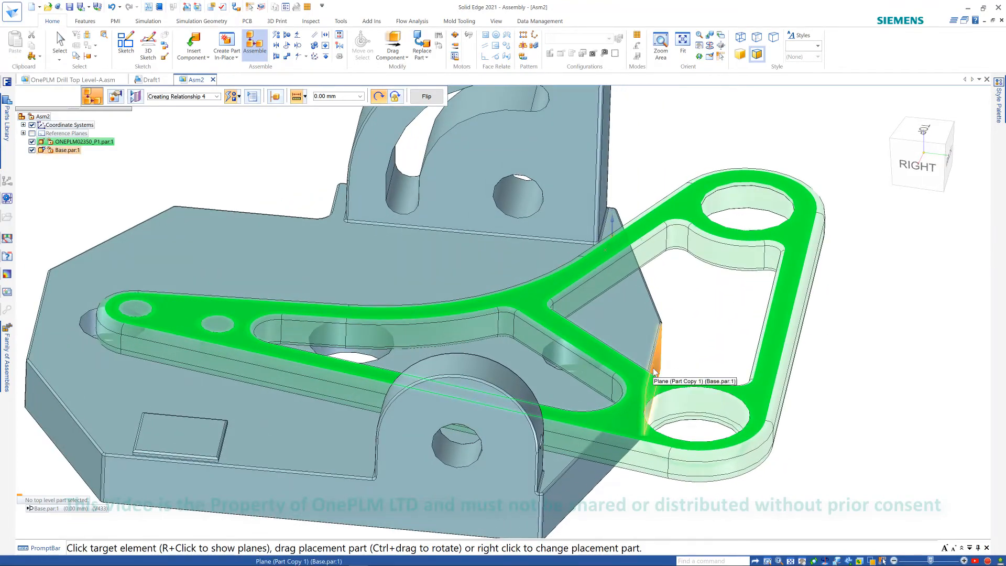
pyautogui.scroll(-1, 719, 318)
pyautogui.moveTo(725, 318); pyautogui.dragTo(748, 403, button='middle')
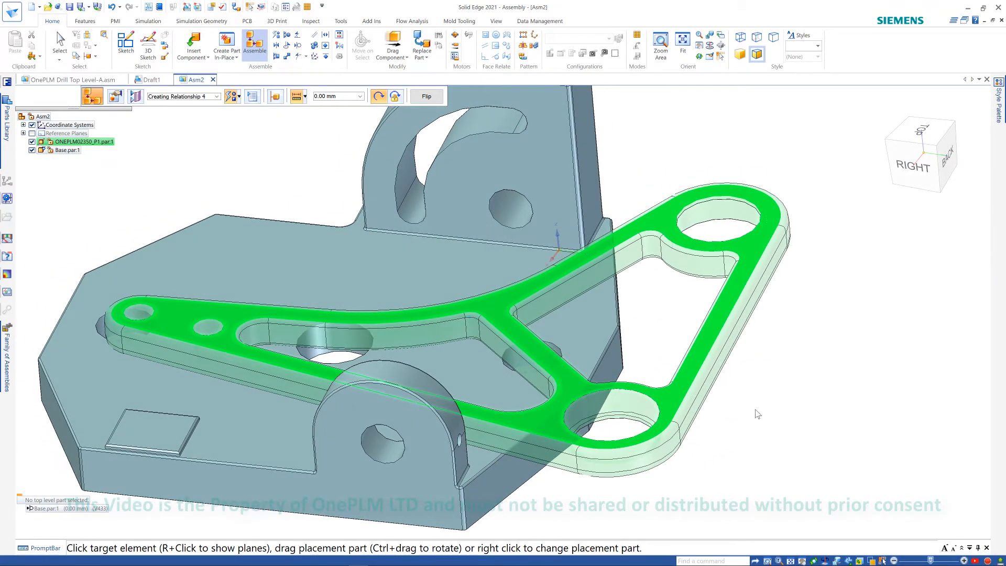
pyautogui.press('Escape')
# - Select the bracket and relate its lower hole axis to the base's angled plane face
pyautogui.click(518, 334)
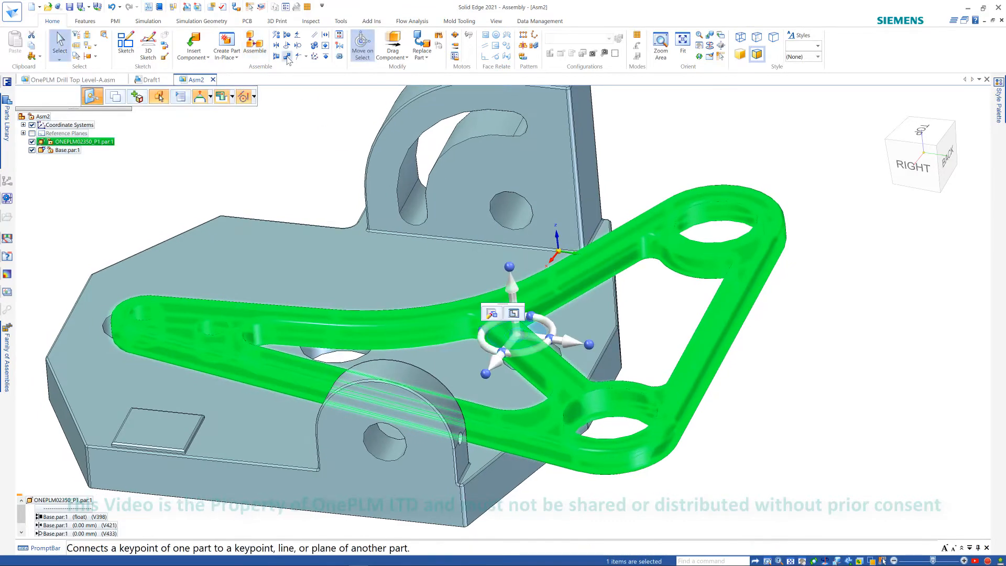
pyautogui.click(287, 57)
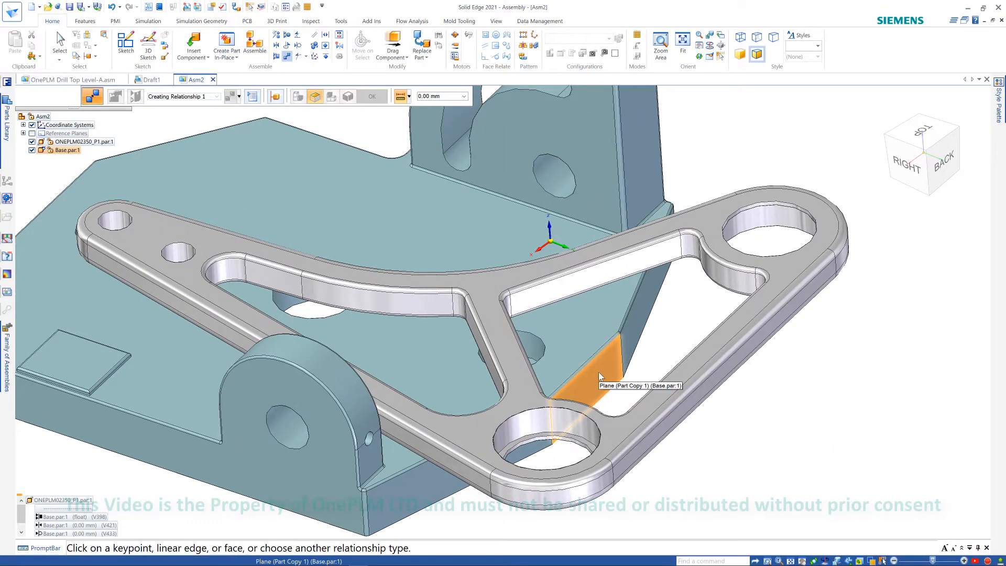
pyautogui.click(610, 377)
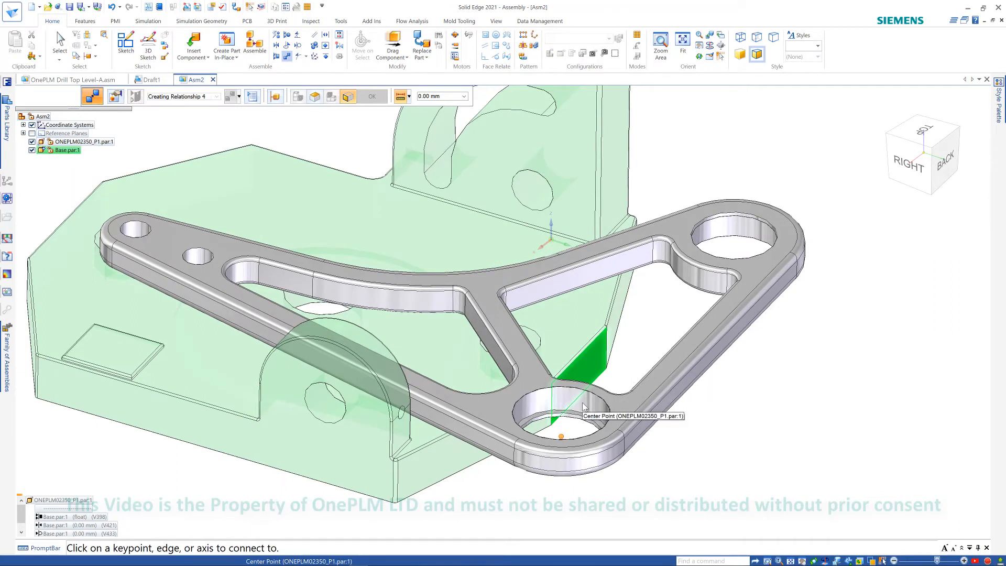
pyautogui.rightClick(582, 403)
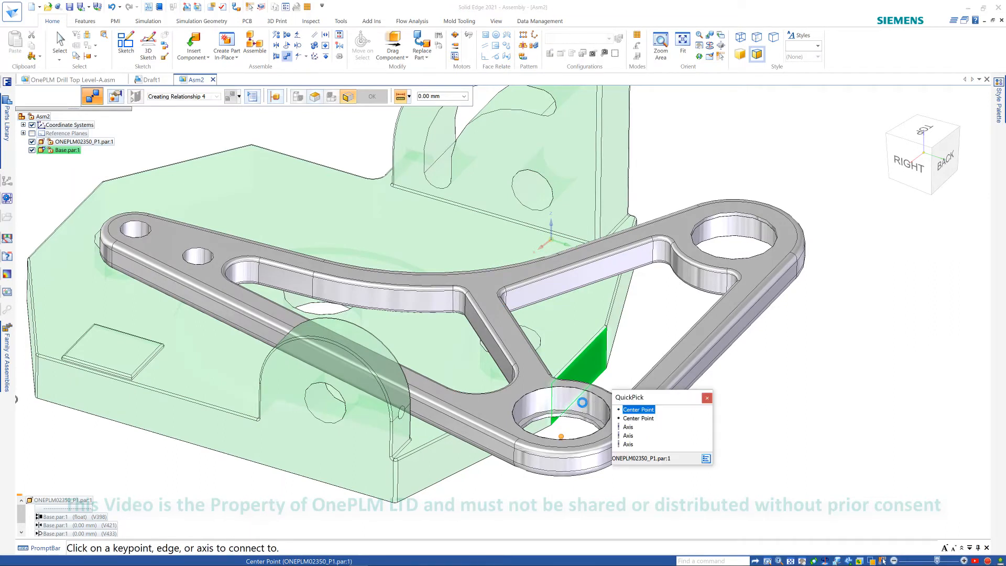
pyautogui.click(627, 426)
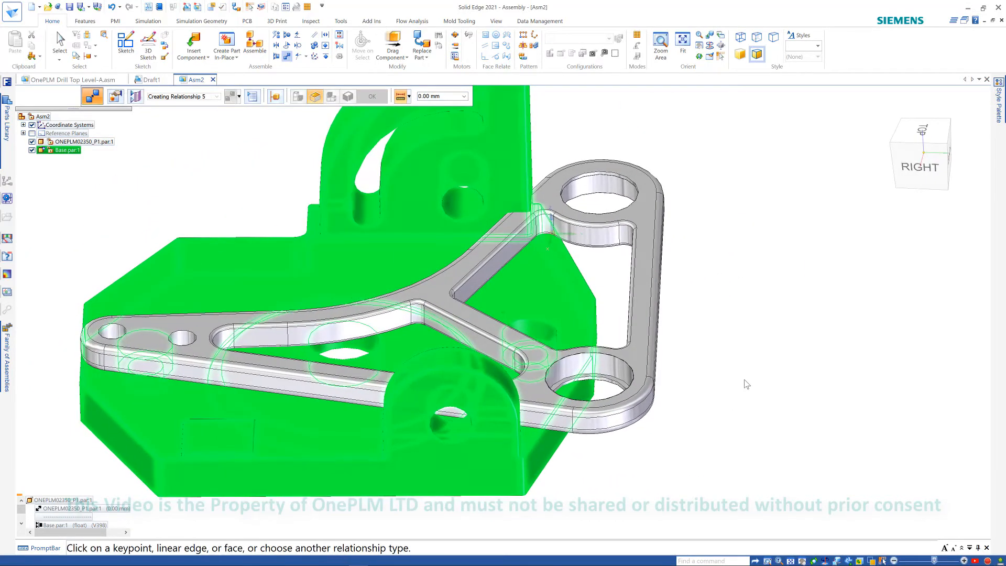
pyautogui.press('Escape')
pyautogui.click(649, 329)
pyautogui.press('Escape')
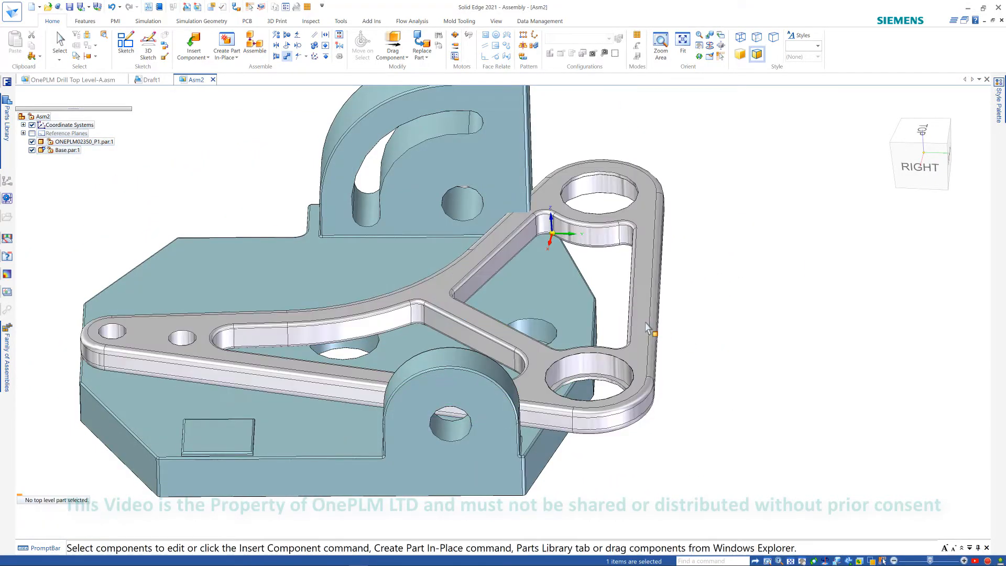
# - Set the bracket's new hole-to-face relationship offset to 30 mm
pyautogui.click(649, 328)
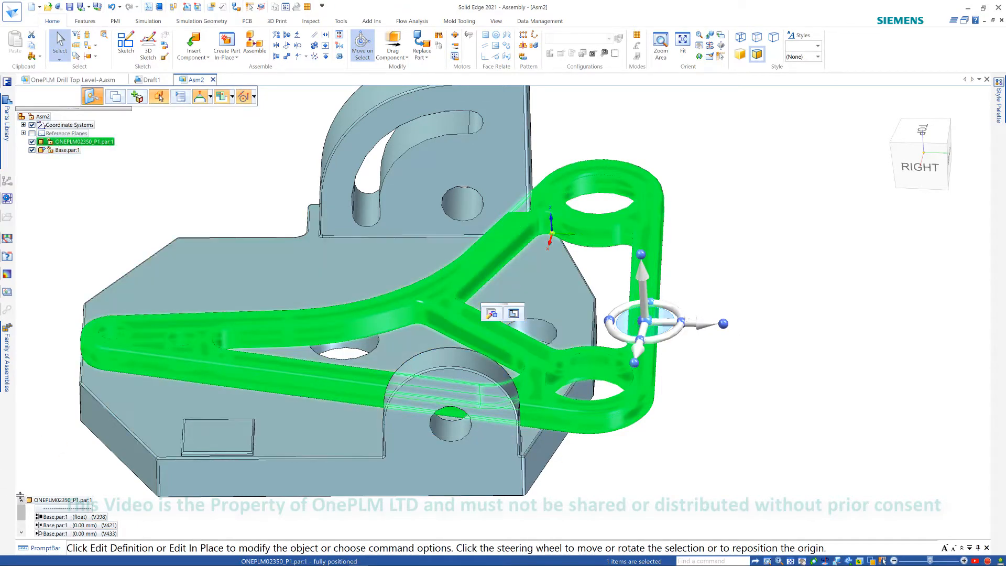
pyautogui.moveTo(20, 496); pyautogui.dragTo(19, 451)
pyautogui.click(62, 497)
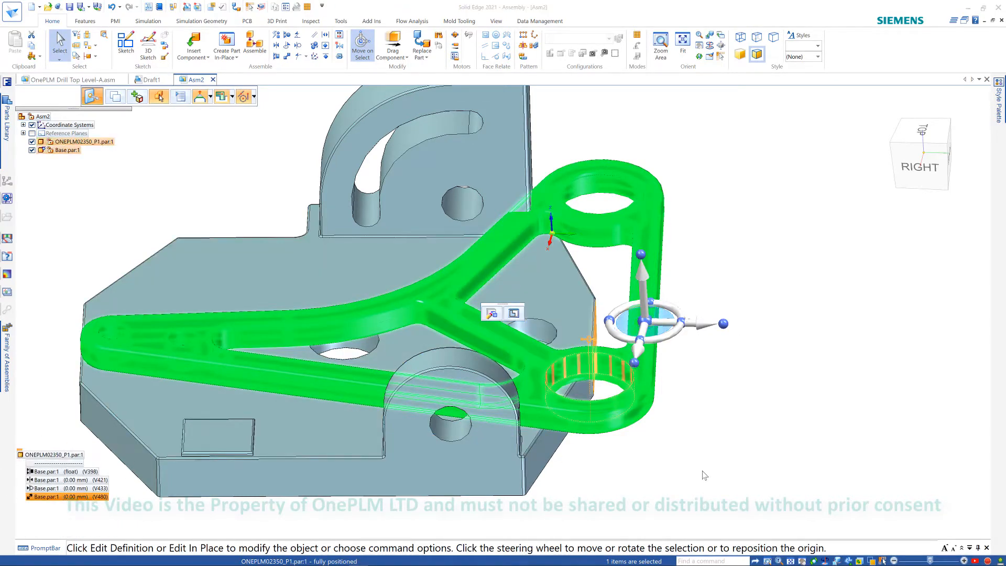
pyautogui.write('30')
pyautogui.press('Return')
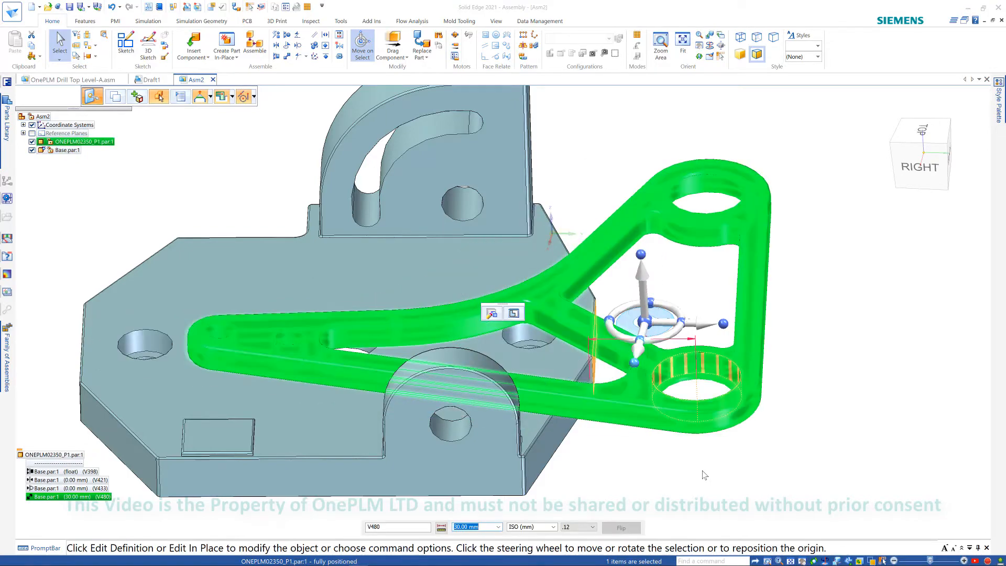
# - Select the bracket to review its relationships, then move it with Drag Component to test its remaining freedom
pyautogui.click(835, 409)
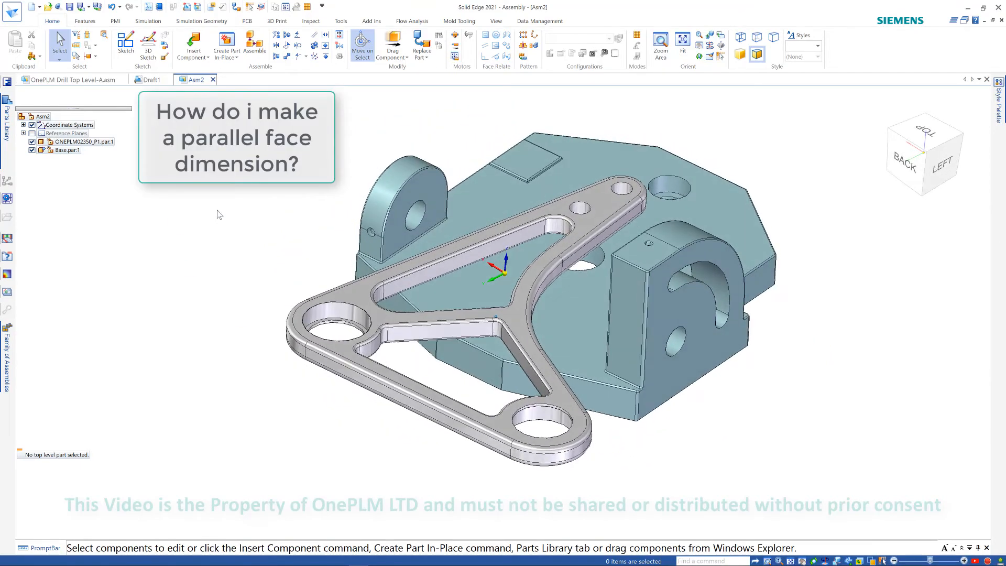
pyautogui.click(359, 385)
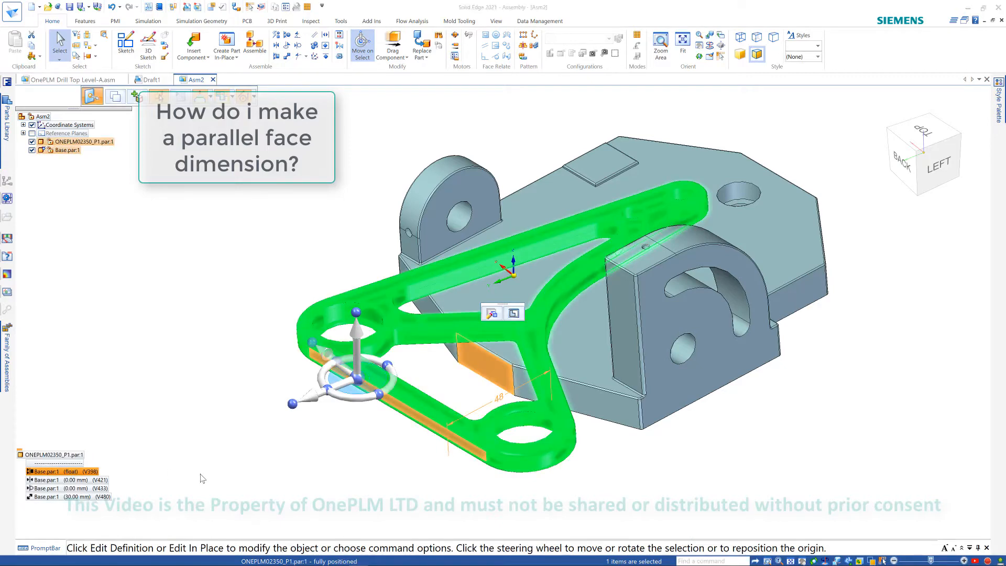
pyautogui.click(237, 516)
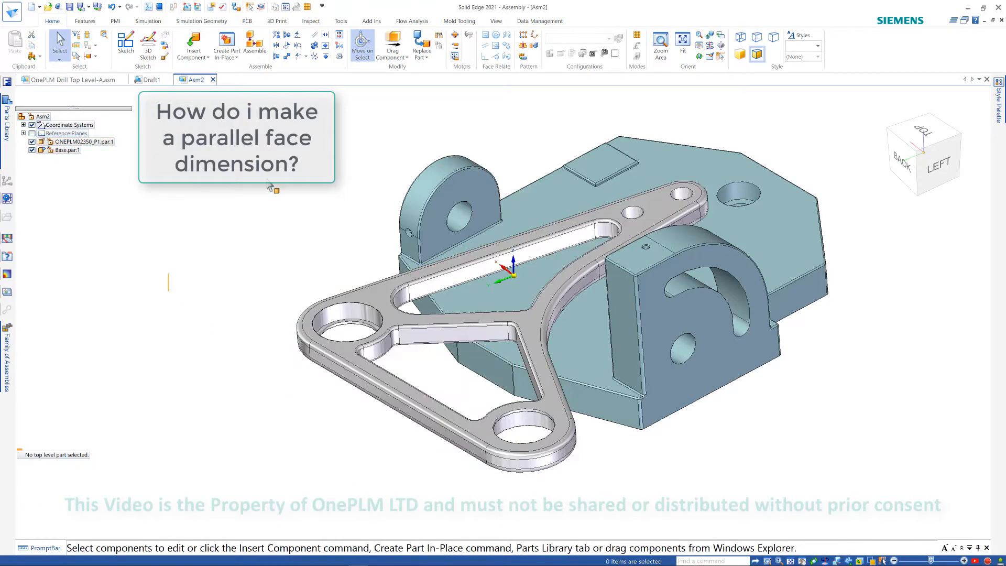
pyautogui.click(393, 47)
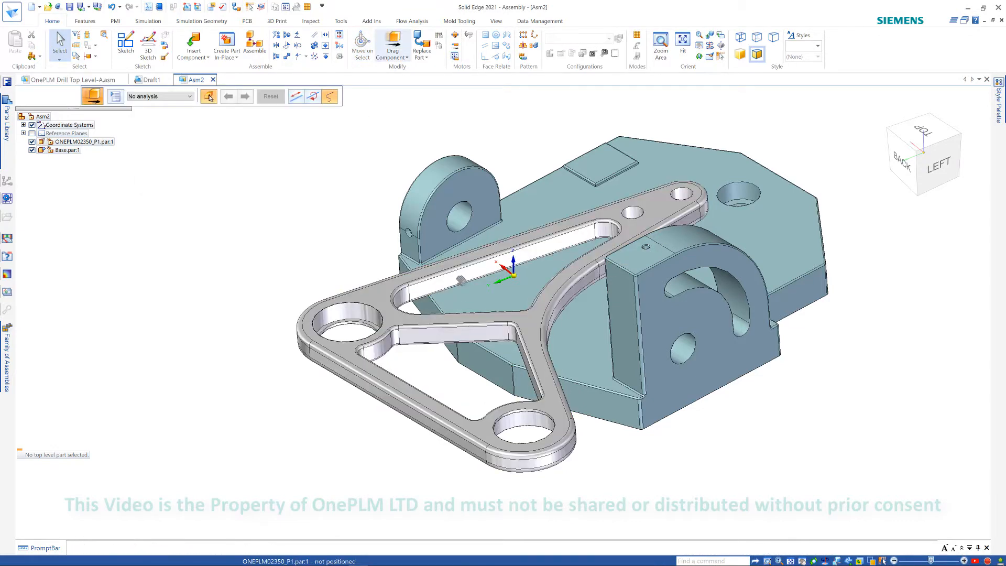
pyautogui.moveTo(461, 301); pyautogui.dragTo(490, 246)
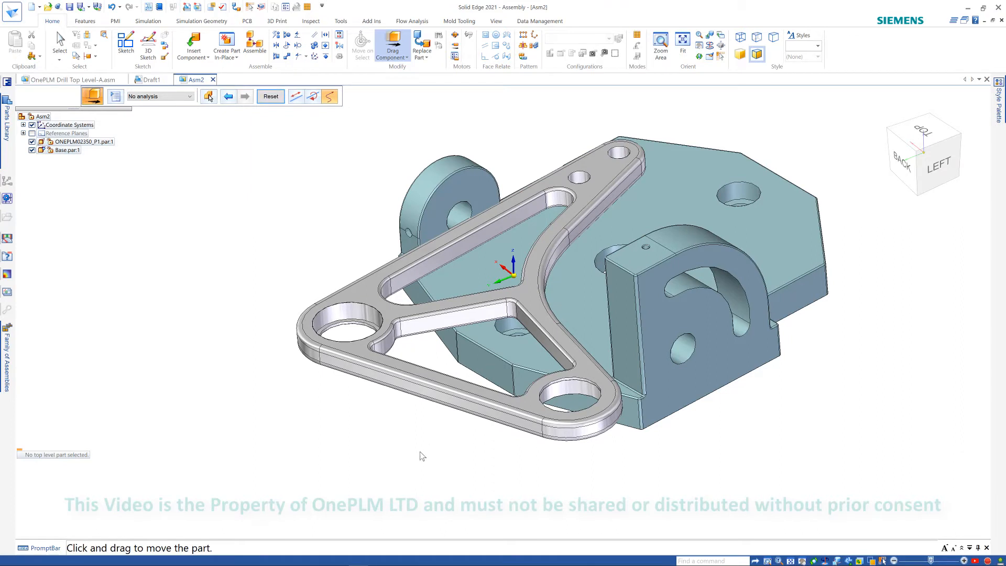
# - Create a relationship with a Float offset between the bracket's lower edge and the base's angled plane face
pyautogui.click(276, 45)
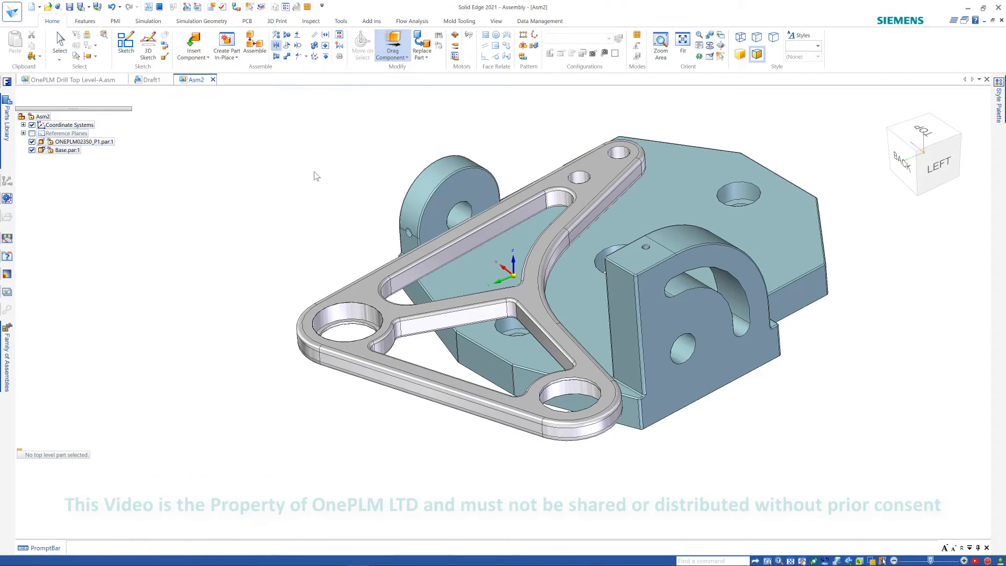
pyautogui.click(315, 35)
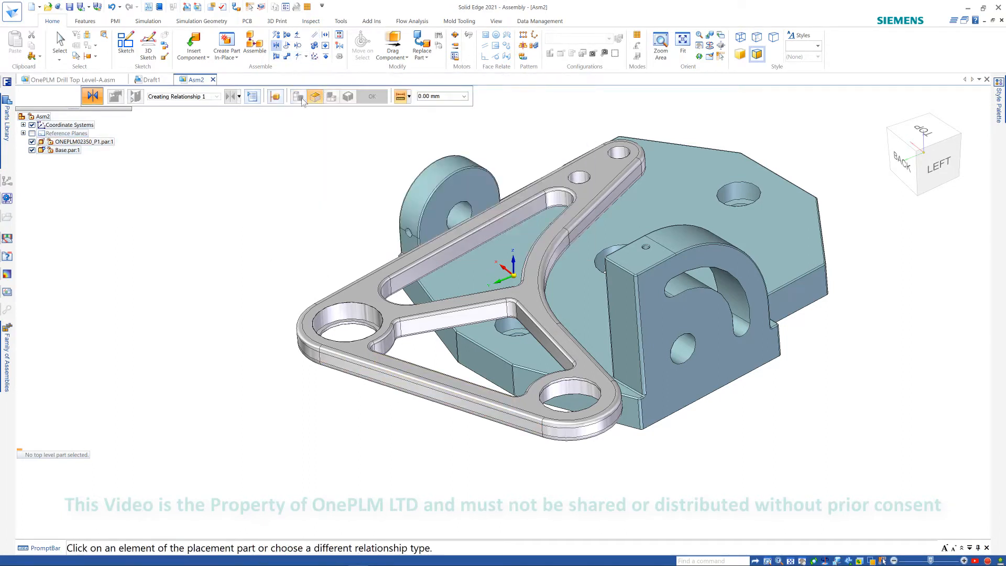
pyautogui.click(275, 56)
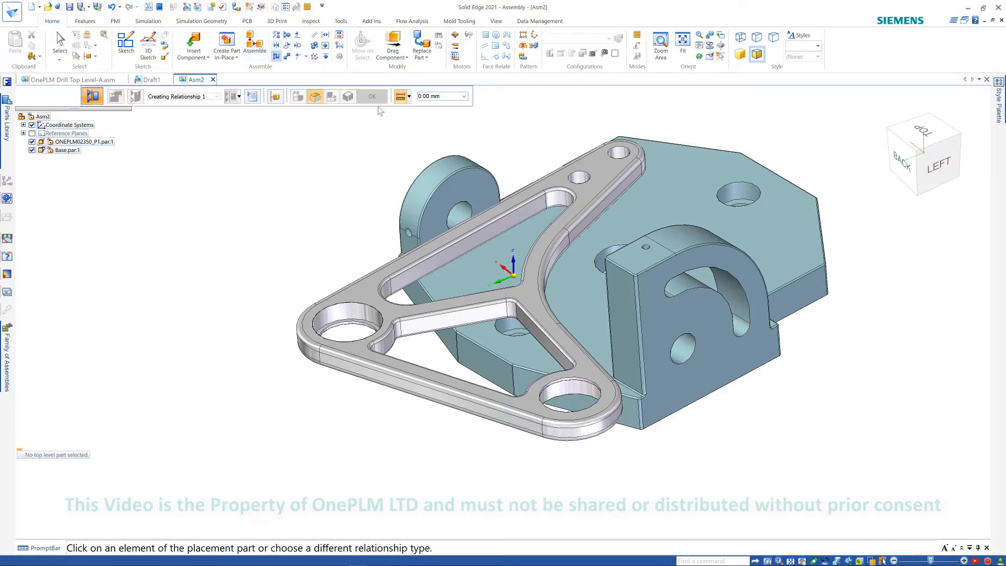
pyautogui.click(408, 96)
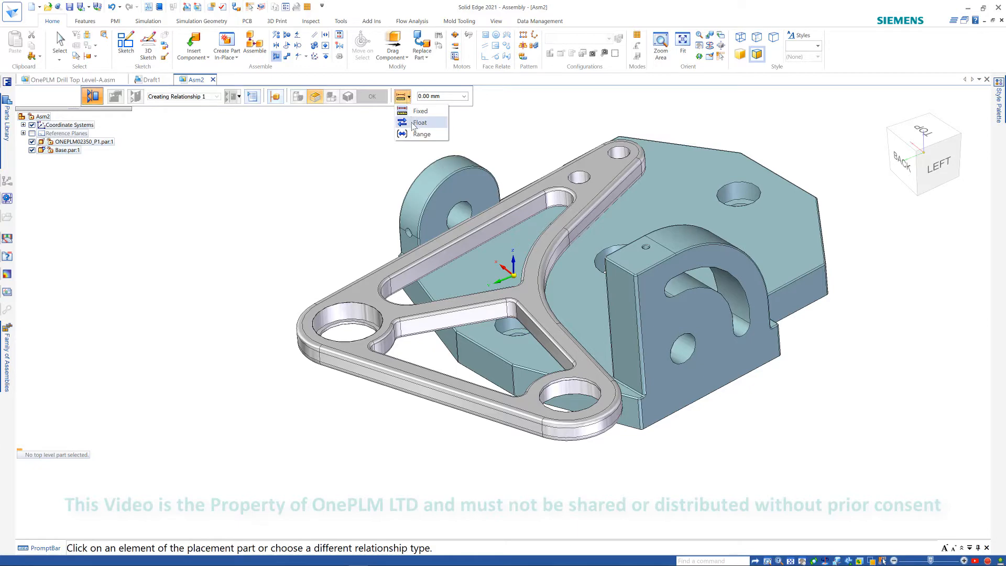
pyautogui.click(419, 122)
pyautogui.click(450, 399)
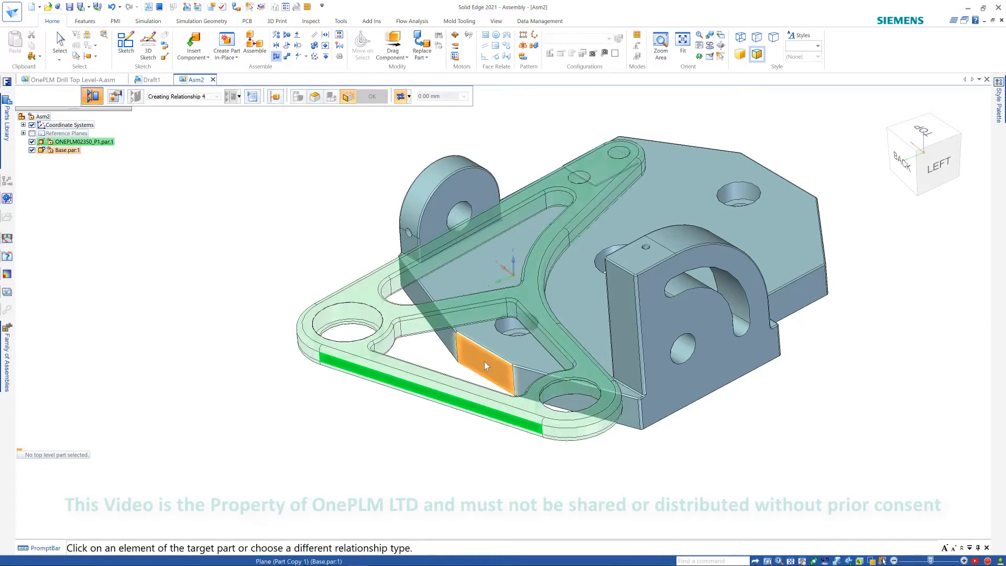
pyautogui.click(485, 365)
pyautogui.moveTo(560, 511); pyautogui.dragTo(587, 507, button='middle')
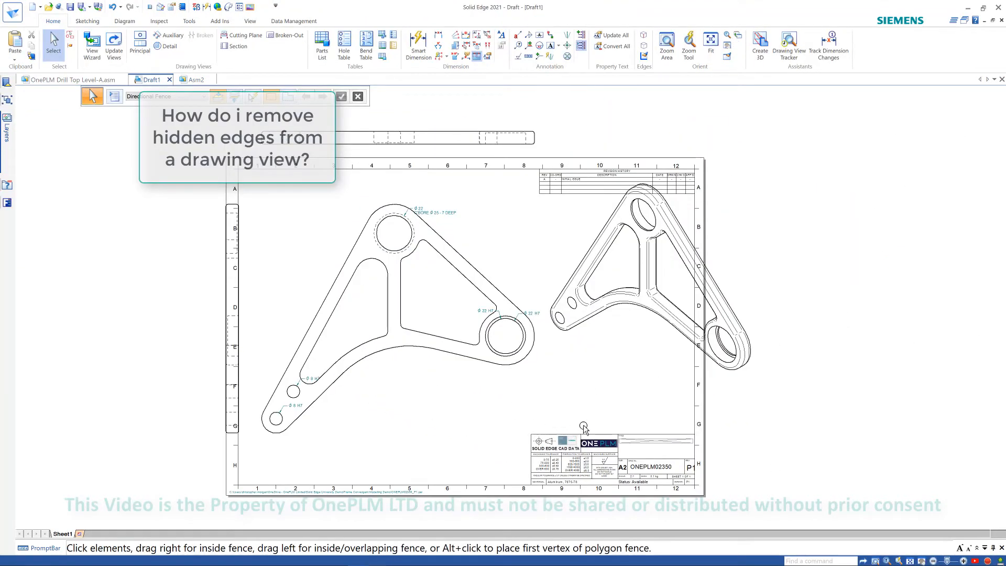
# - In Draft1, turn off hidden edges in the flat drawing view's display properties and update the views
pyautogui.moveTo(546, 378)
pyautogui.mouseDown(button='middle')
pyautogui.moveTo(633, 405)
pyautogui.moveTo(665, 395)
pyautogui.mouseUp(button='middle')
pyautogui.moveTo(641, 248); pyautogui.dragTo(630, 247, button='middle')
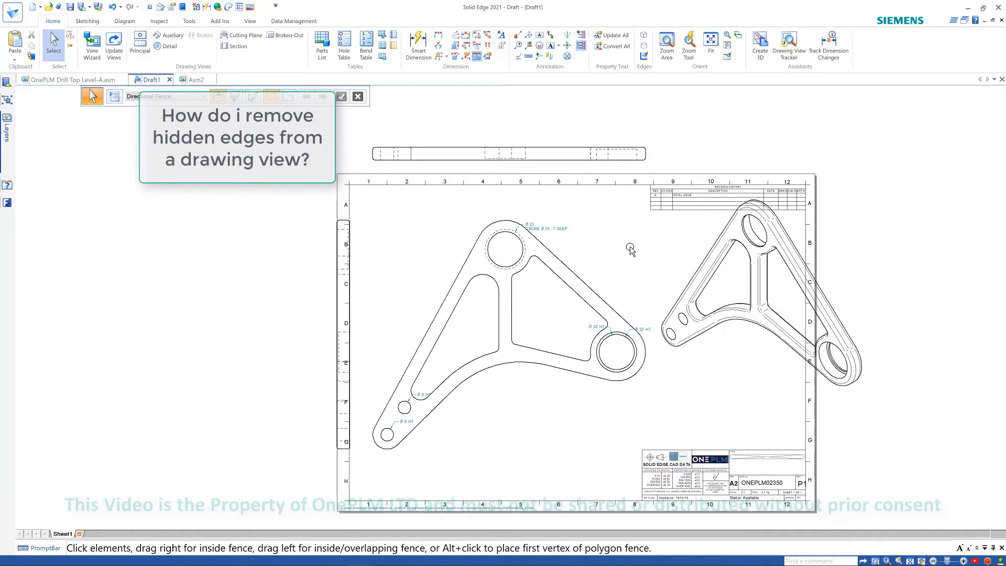
pyautogui.click(584, 284)
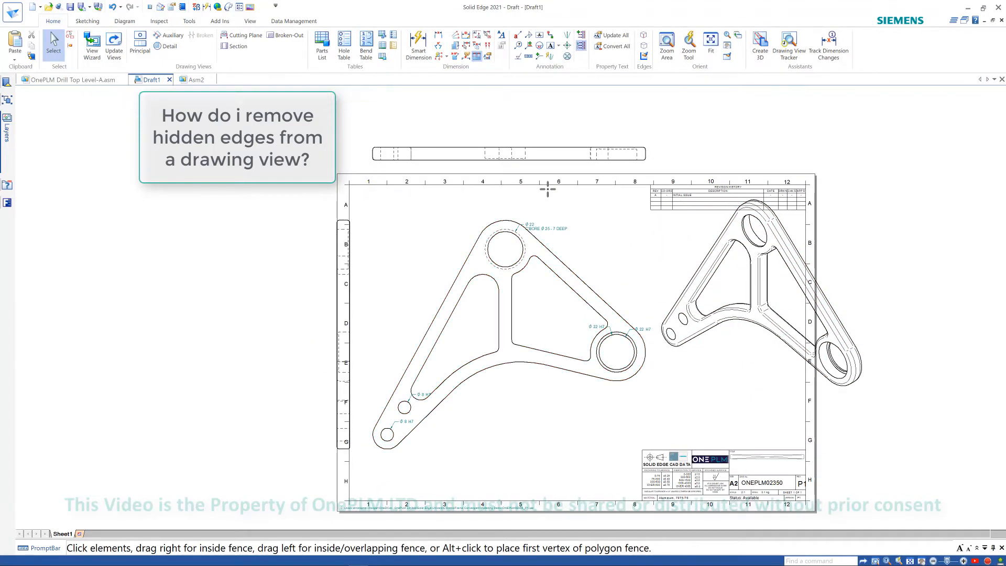
pyautogui.keyDown('ctrl'); pyautogui.click(540, 159); pyautogui.keyUp('ctrl')
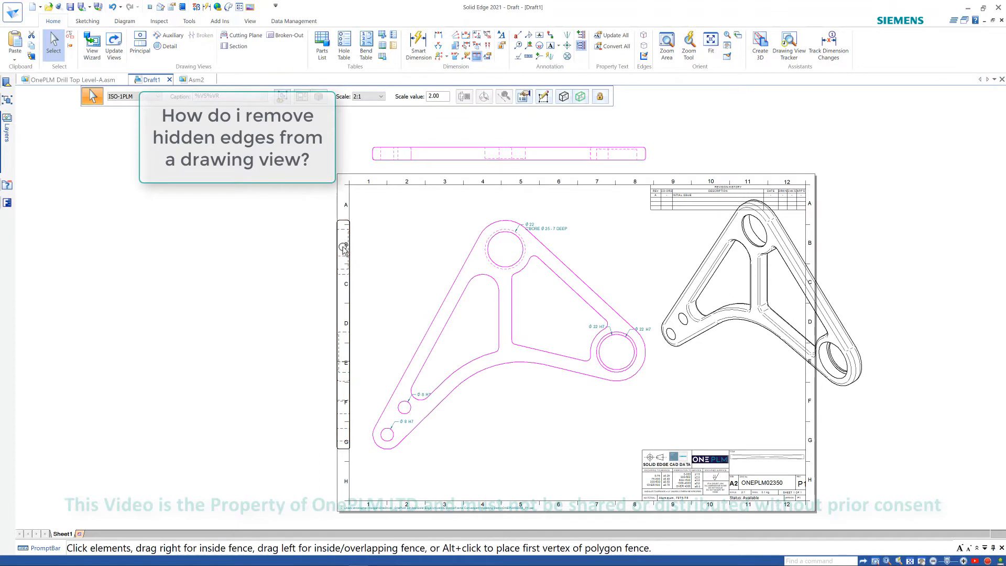
pyautogui.keyDown('ctrl'); pyautogui.click(344, 249); pyautogui.keyUp('ctrl')
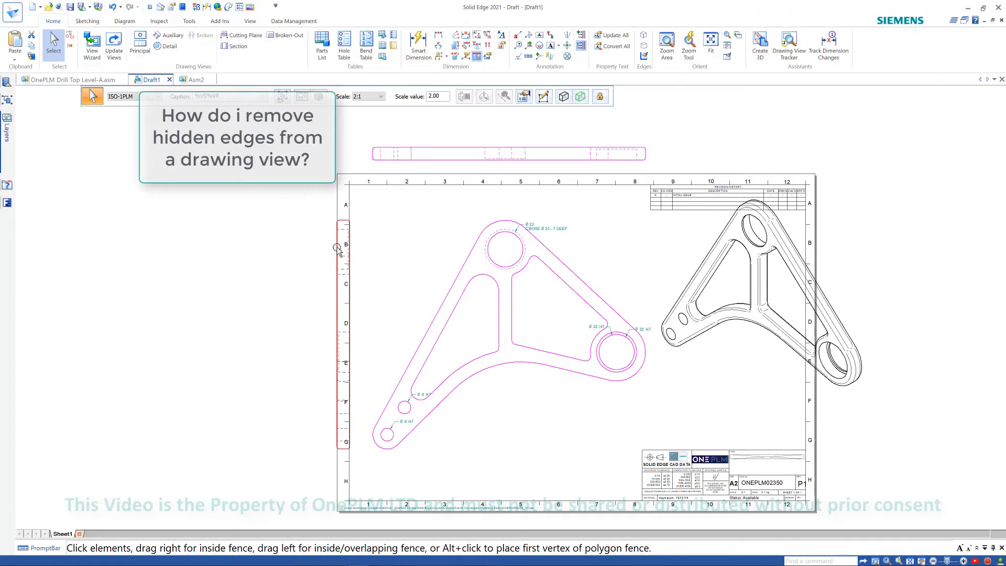
pyautogui.click(523, 98)
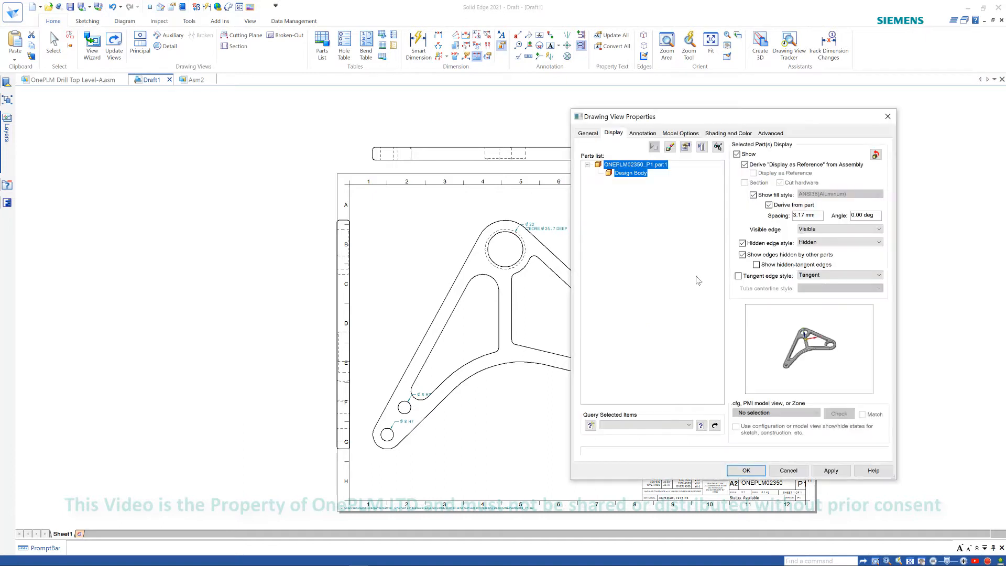
pyautogui.click(751, 245)
pyautogui.click(829, 469)
pyautogui.click(745, 470)
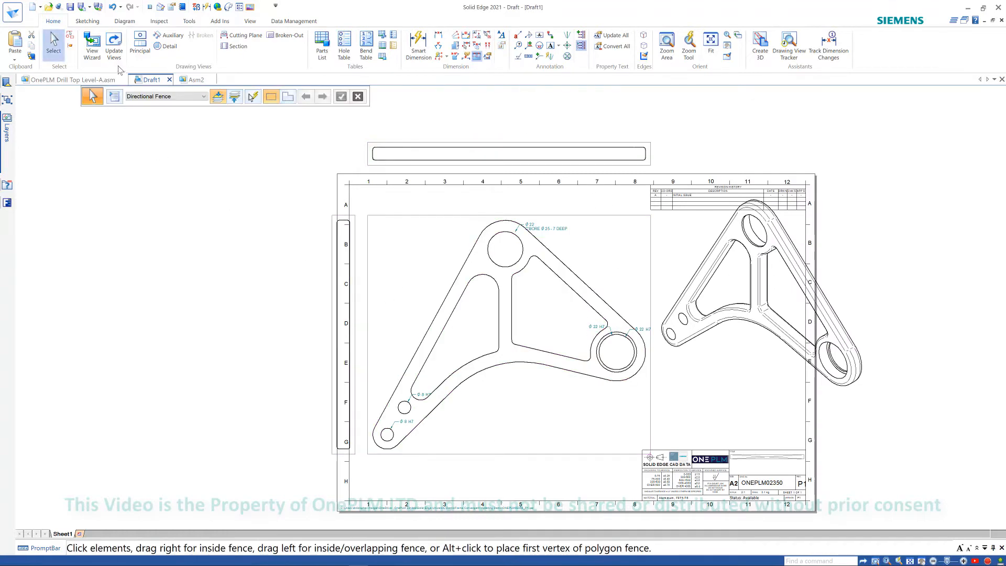
pyautogui.click(117, 44)
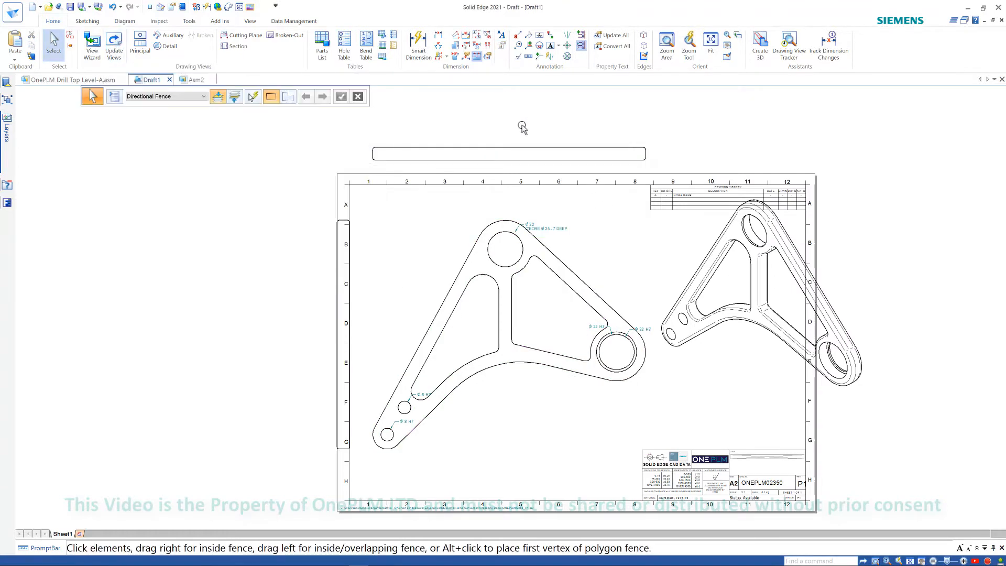
# - Start the Detail command with the independent detail view option
pyautogui.scroll(3, 589, 344)
pyautogui.scroll(-3, 589, 344)
pyautogui.moveTo(588, 344); pyautogui.dragTo(490, 330, button='middle')
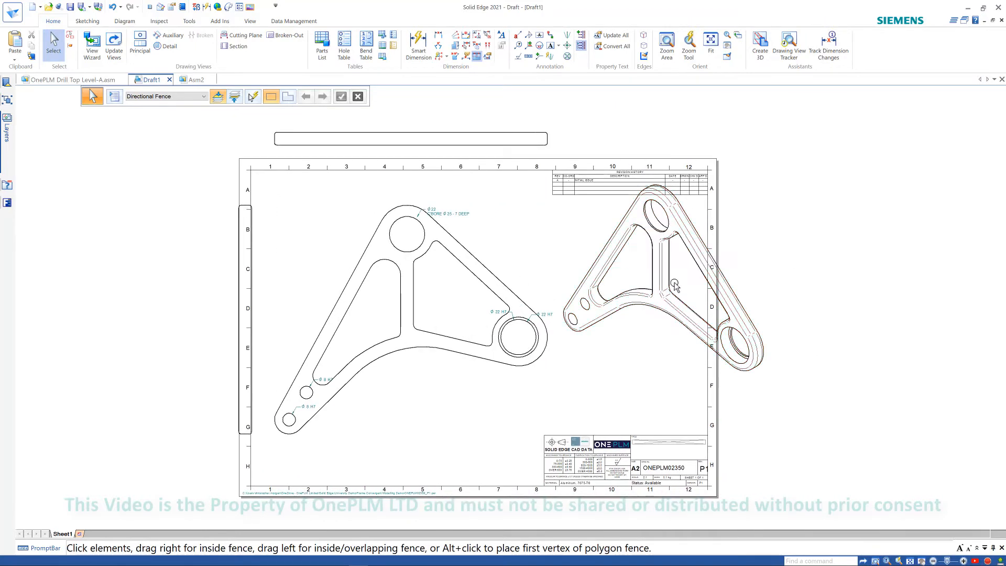
pyautogui.moveTo(781, 304)
pyautogui.mouseDown(button='middle')
pyautogui.moveTo(820, 305)
pyautogui.moveTo(811, 298)
pyautogui.mouseUp(button='middle')
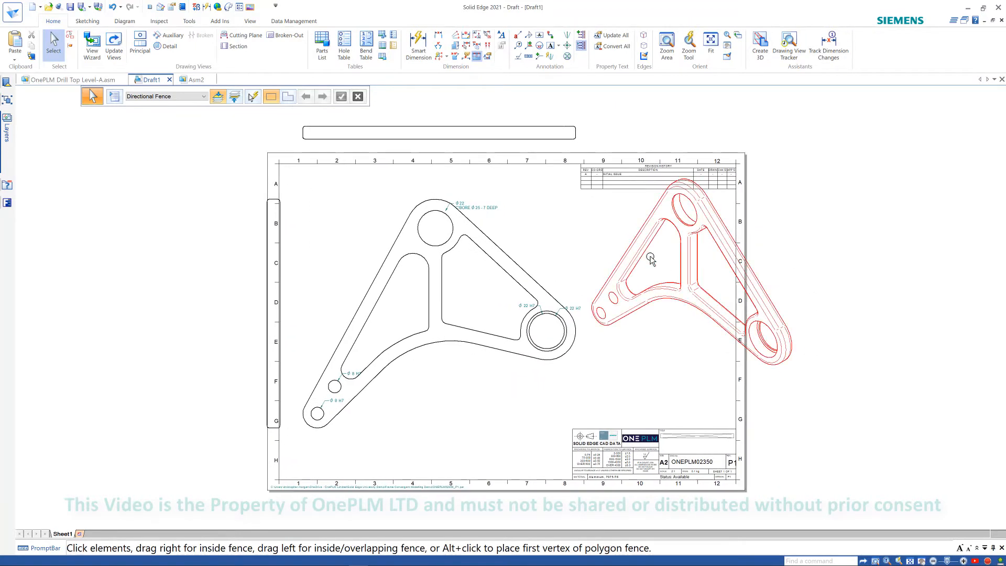
pyautogui.moveTo(651, 258); pyautogui.dragTo(681, 263, button='middle')
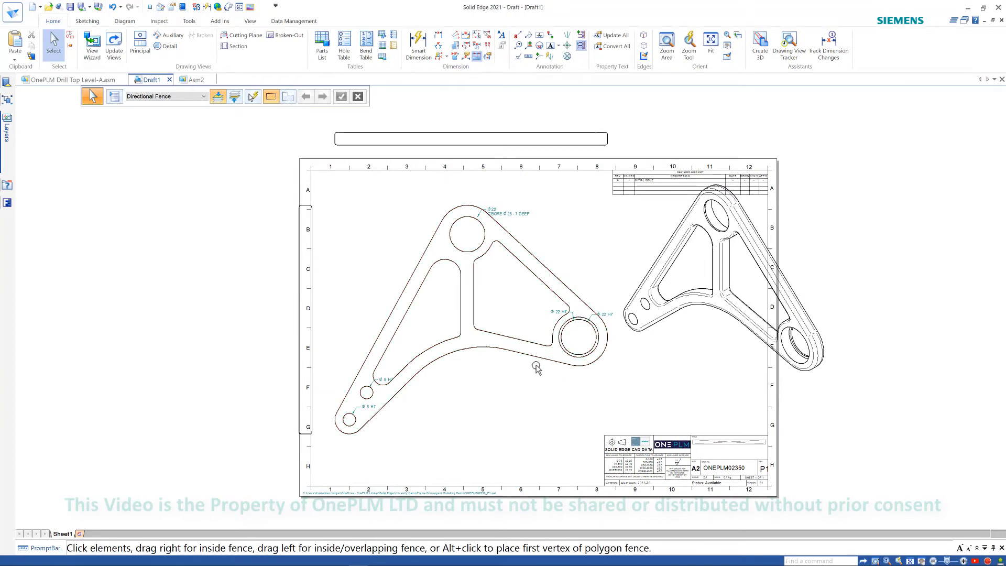
pyautogui.moveTo(521, 388); pyautogui.dragTo(529, 385, button='middle')
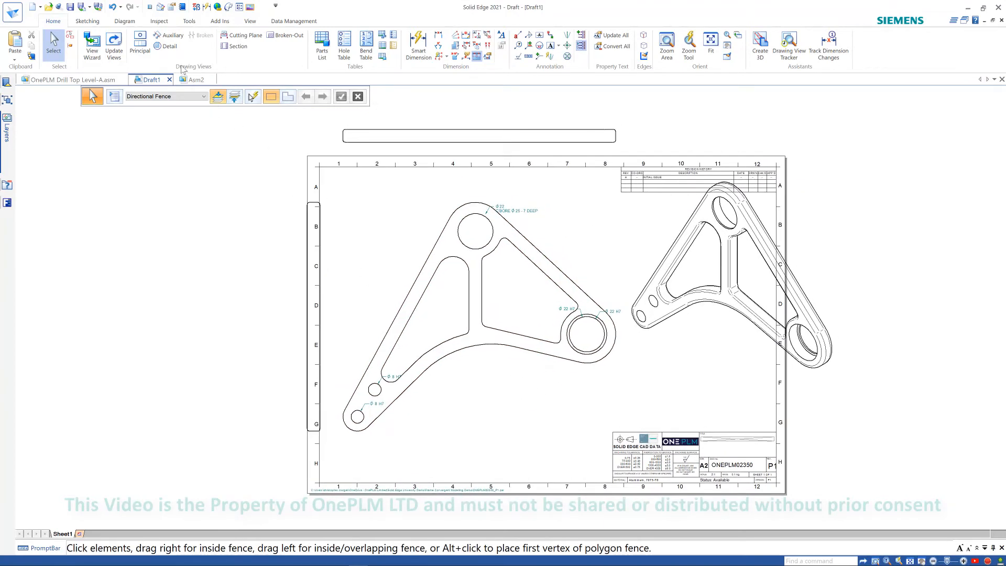
pyautogui.click(166, 46)
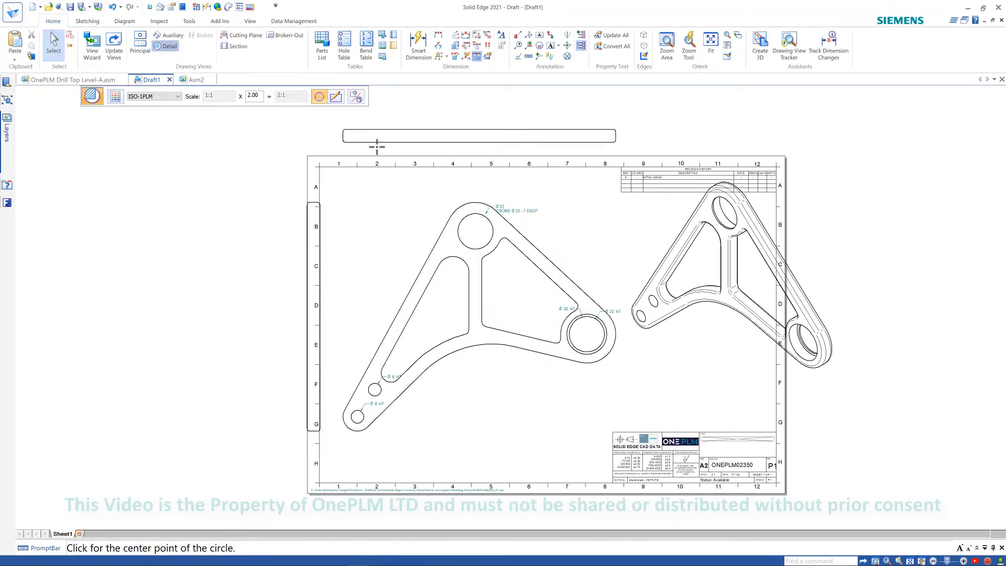
pyautogui.click(357, 96)
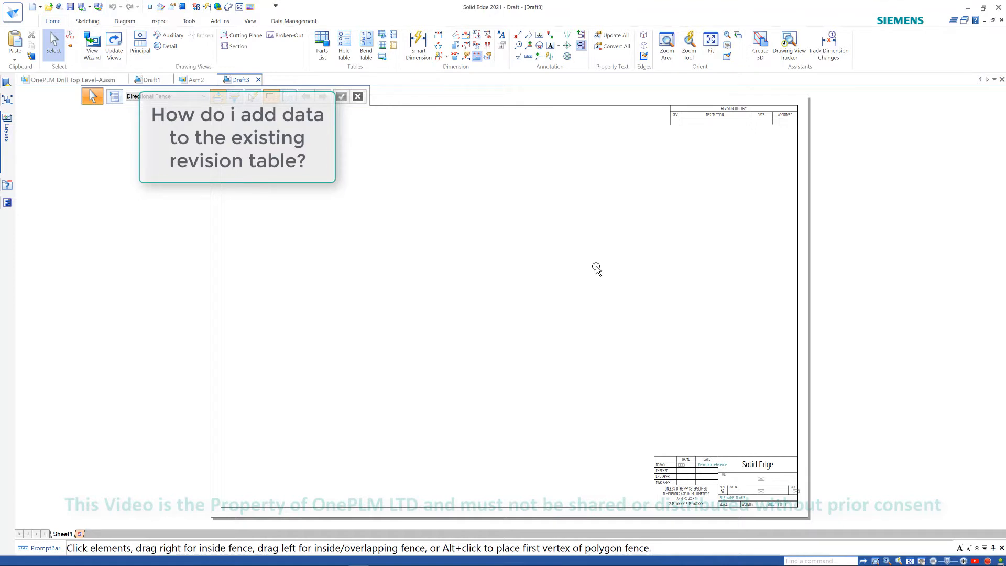
# - In Draft3, open the A2-Sheet background and examine its revision history table
pyautogui.moveTo(596, 269)
pyautogui.mouseDown(button='middle')
pyautogui.moveTo(564, 258)
pyautogui.moveTo(521, 280)
pyautogui.moveTo(534, 278)
pyautogui.mouseUp(button='middle')
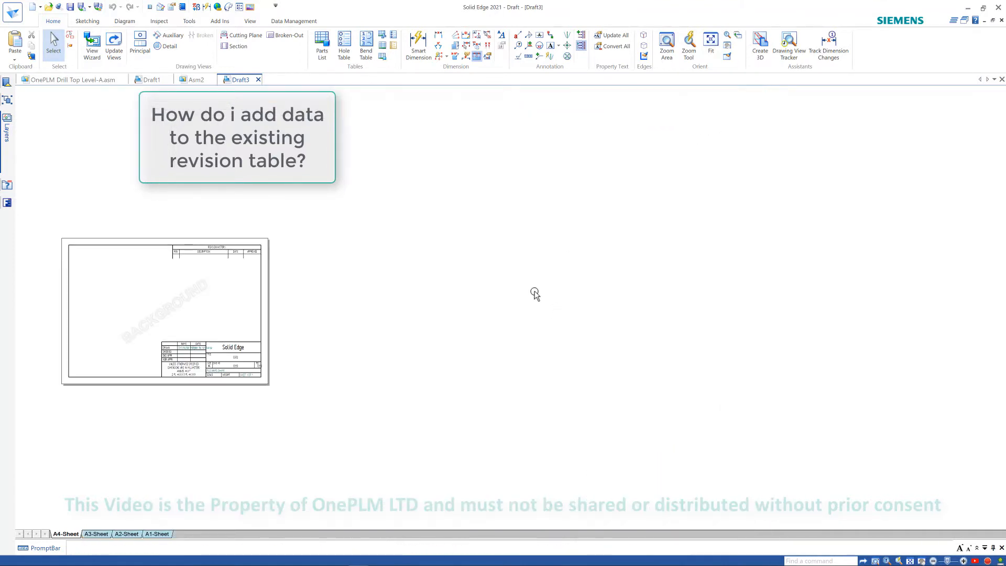
pyautogui.scroll(3, 210, 315)
pyautogui.moveTo(201, 298); pyautogui.dragTo(429, 412, button='middle')
pyautogui.click(129, 533)
pyautogui.scroll(5, 491, 272)
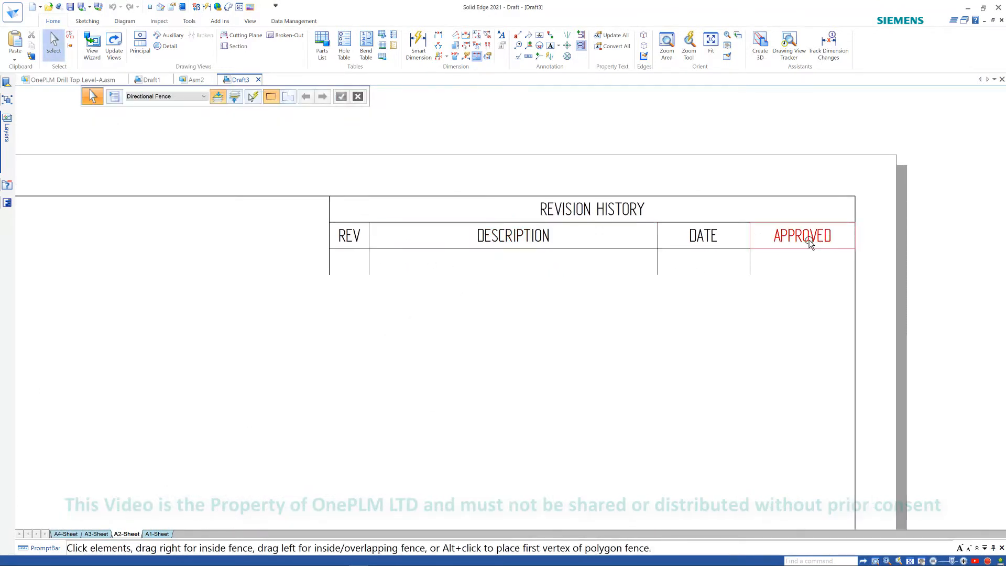
pyautogui.scroll(-2, 531, 307)
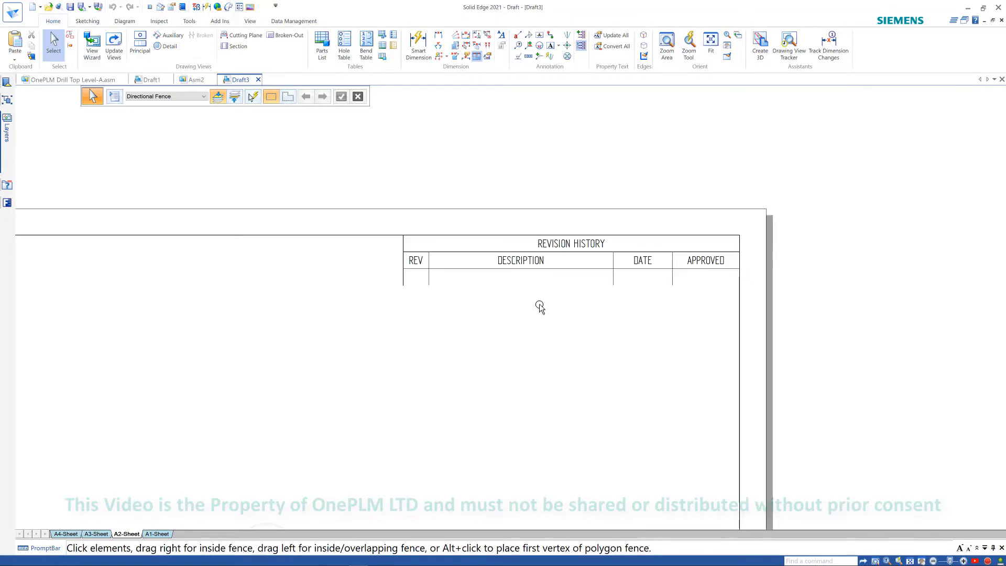
pyautogui.scroll(3, 538, 305)
pyautogui.scroll(-1, 501, 331)
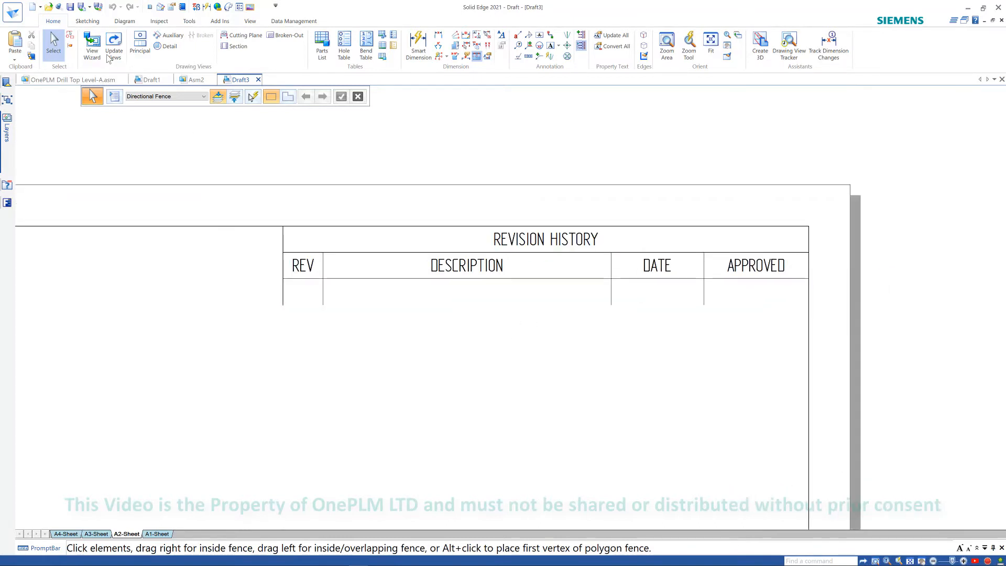
# - Copy the revision table's header row one row down with the Move command in copy mode
pyautogui.click(87, 21)
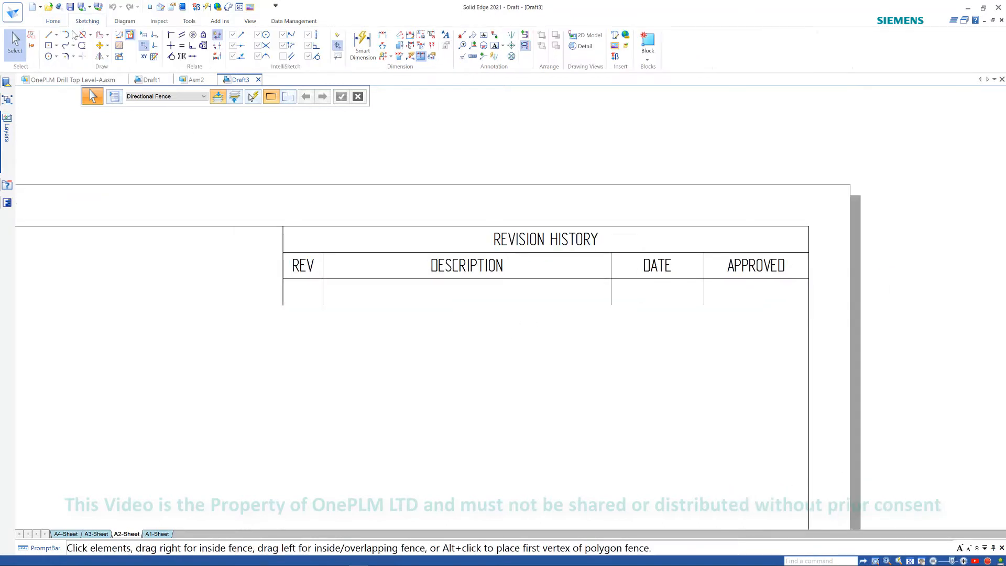
pyautogui.click(108, 46)
pyautogui.click(114, 58)
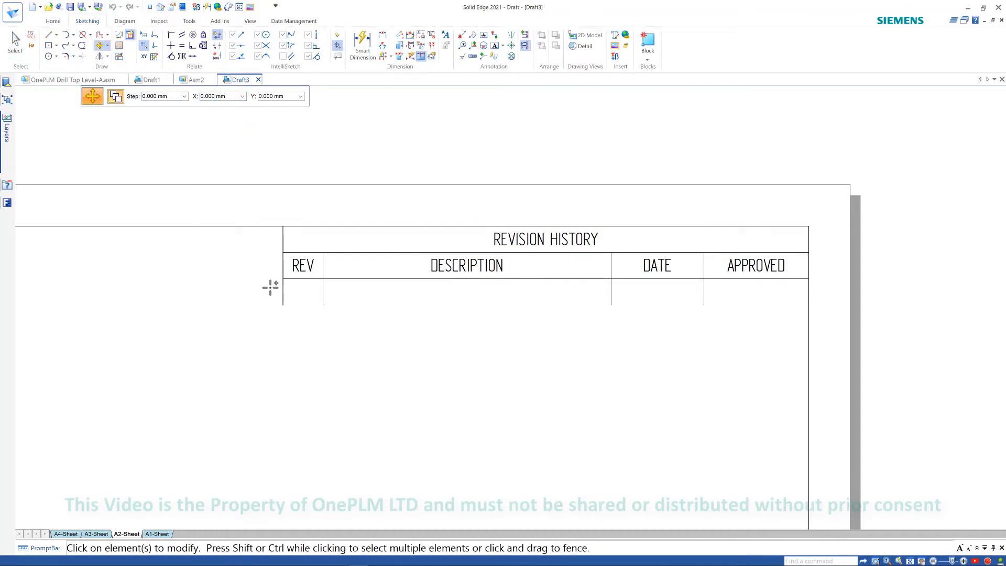
pyautogui.moveTo(818, 242); pyautogui.dragTo(270, 289)
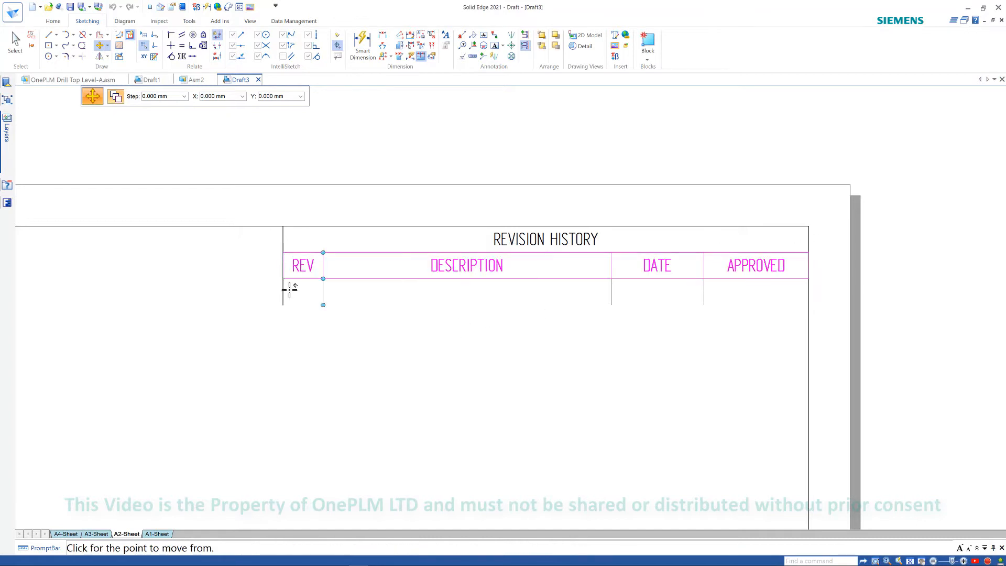
pyautogui.click(283, 252)
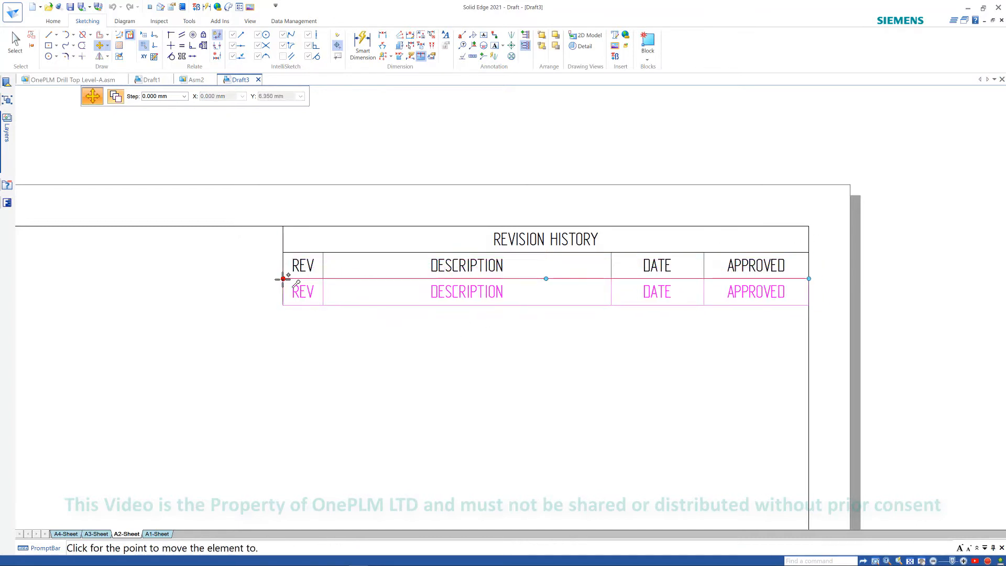
pyautogui.click(283, 278)
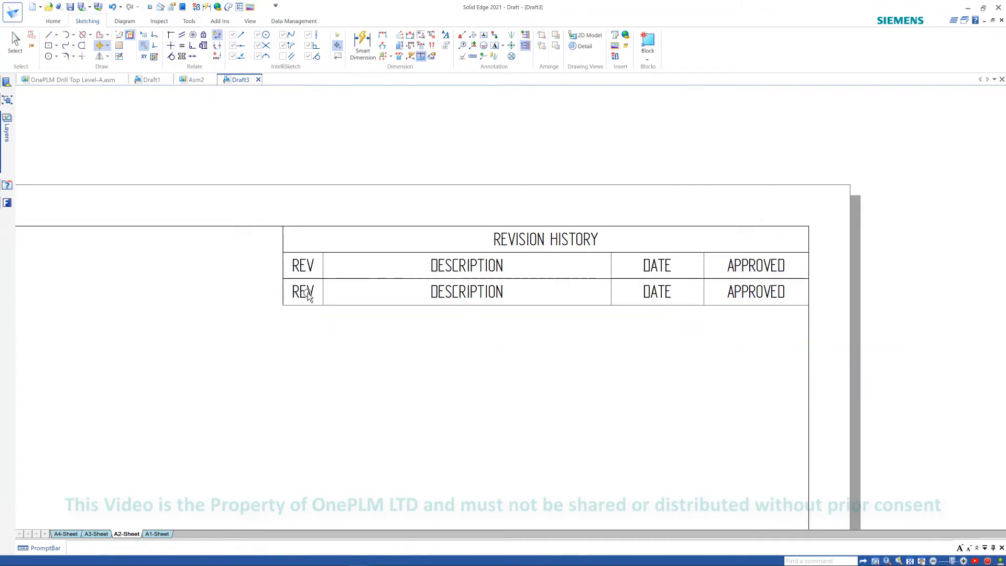
# - Change the copied row's REV text to A
pyautogui.doubleClick(307, 293)
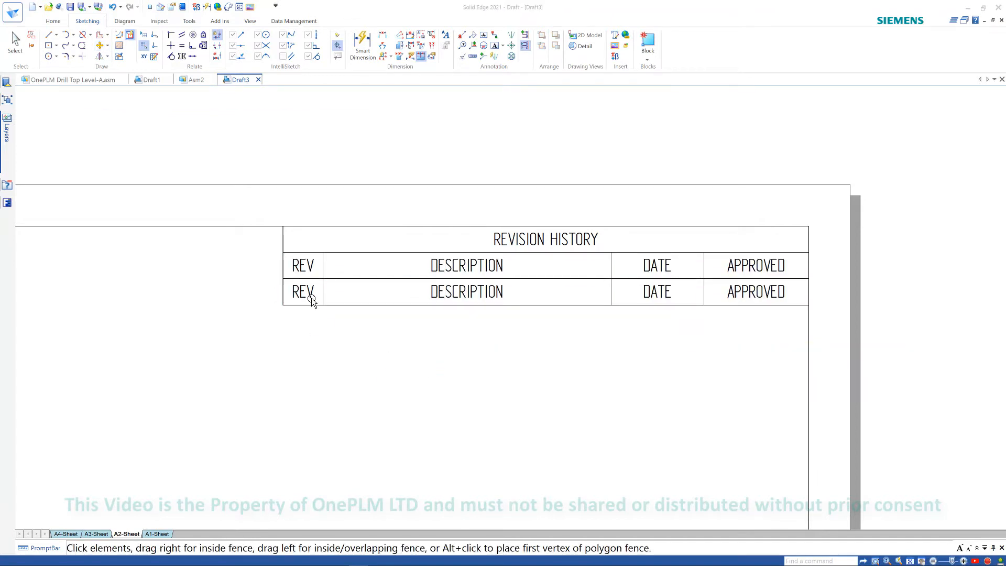
pyautogui.click(297, 292)
pyautogui.write('a')
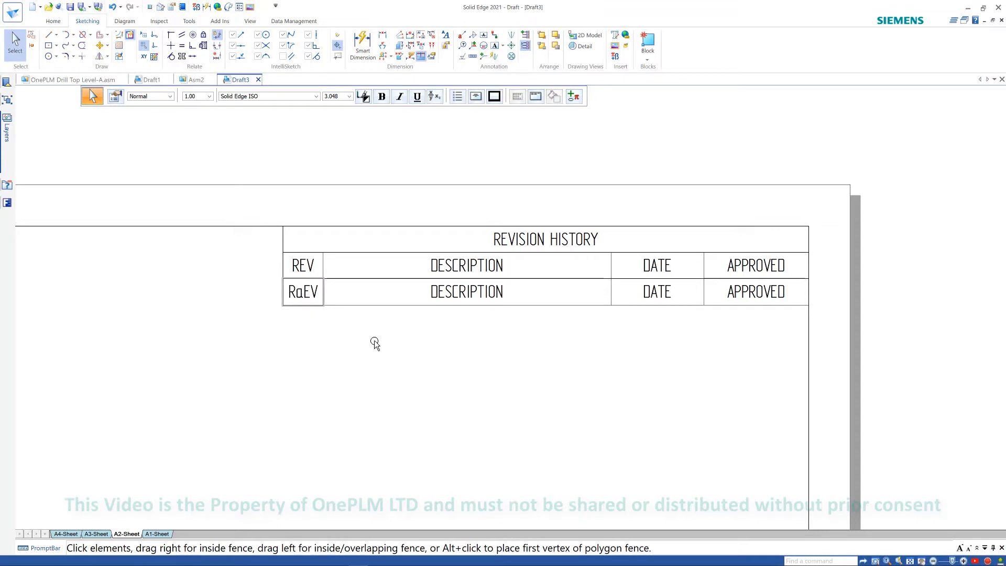
pyautogui.press('BackSpace')
pyautogui.press('BackSpace')
pyautogui.press('Delete')
pyautogui.press('Delete')
pyautogui.write('A')
pyautogui.click(427, 395)
# - Switch to Draft1 and examine the revision history table on its drawing sheet
pyautogui.doubleClick(498, 294)
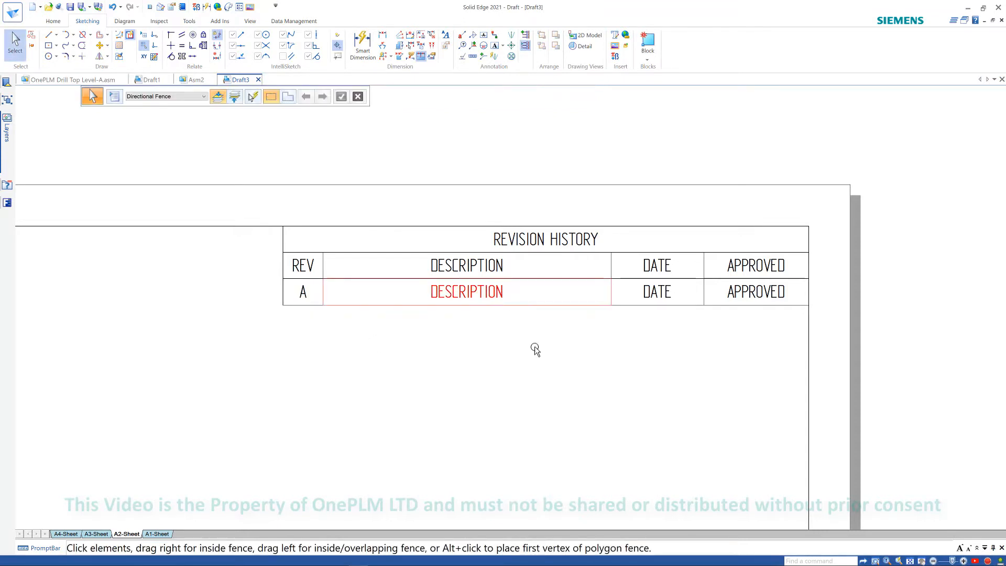
pyautogui.click(151, 79)
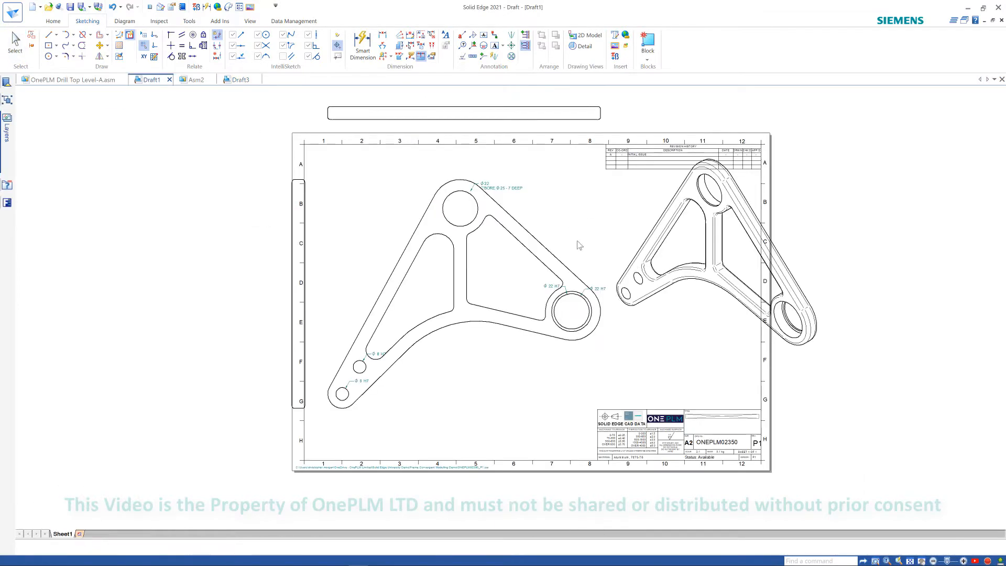
pyautogui.moveTo(644, 169); pyautogui.dragTo(563, 253, button='middle')
pyautogui.scroll(3, 561, 259)
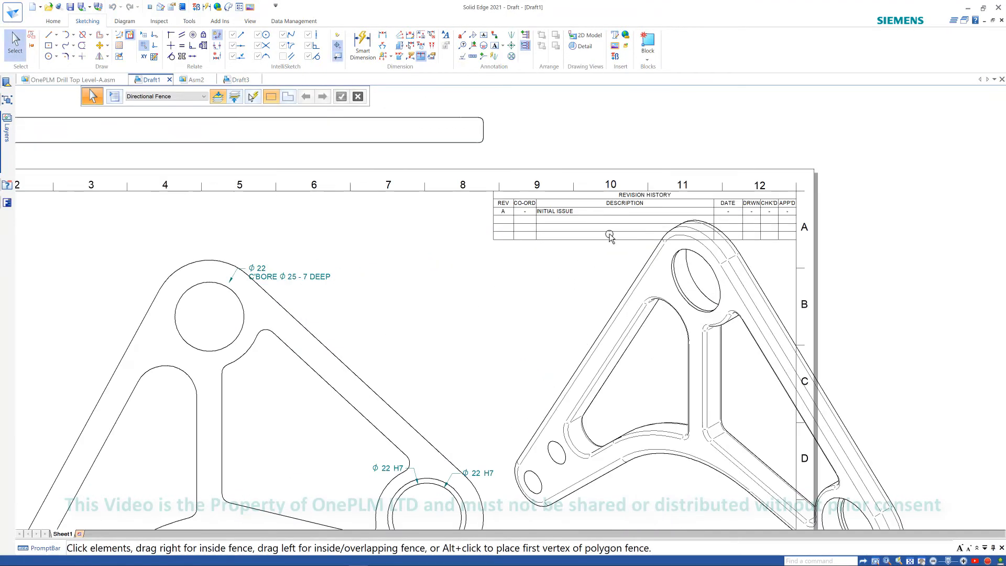
pyautogui.moveTo(612, 222); pyautogui.dragTo(577, 291, button='middle')
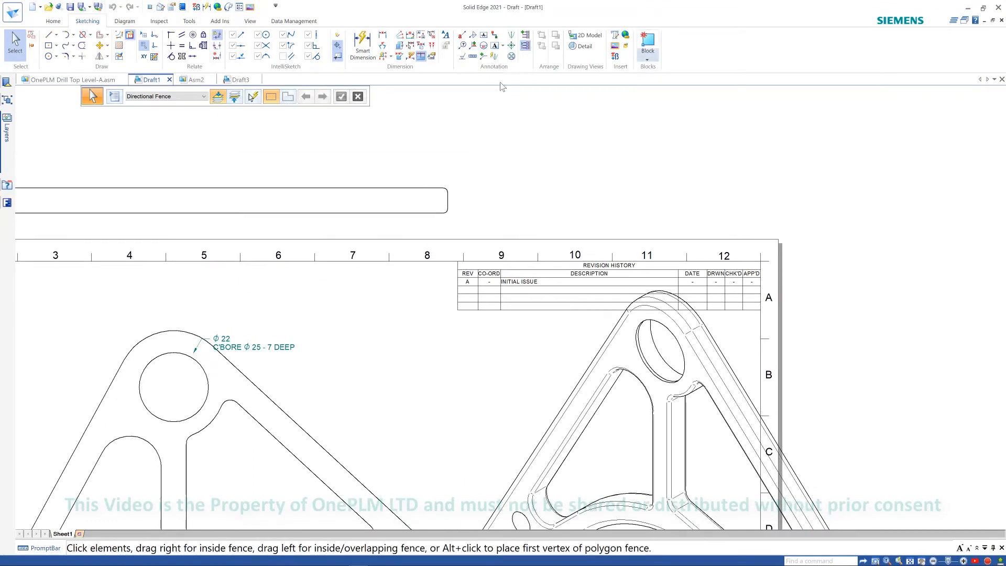
pyautogui.click(53, 22)
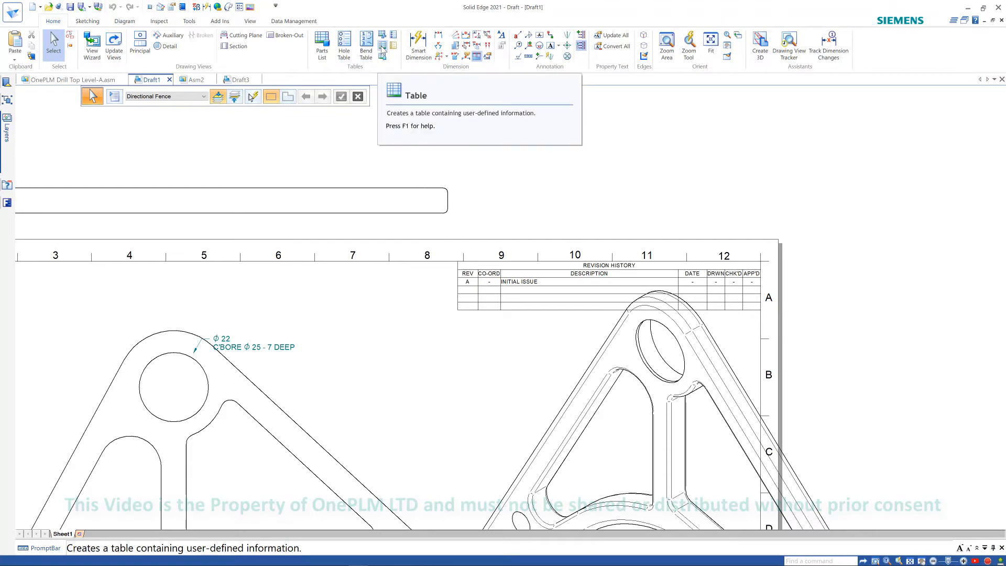
pyautogui.moveTo(561, 164); pyautogui.dragTo(668, 120, button='middle')
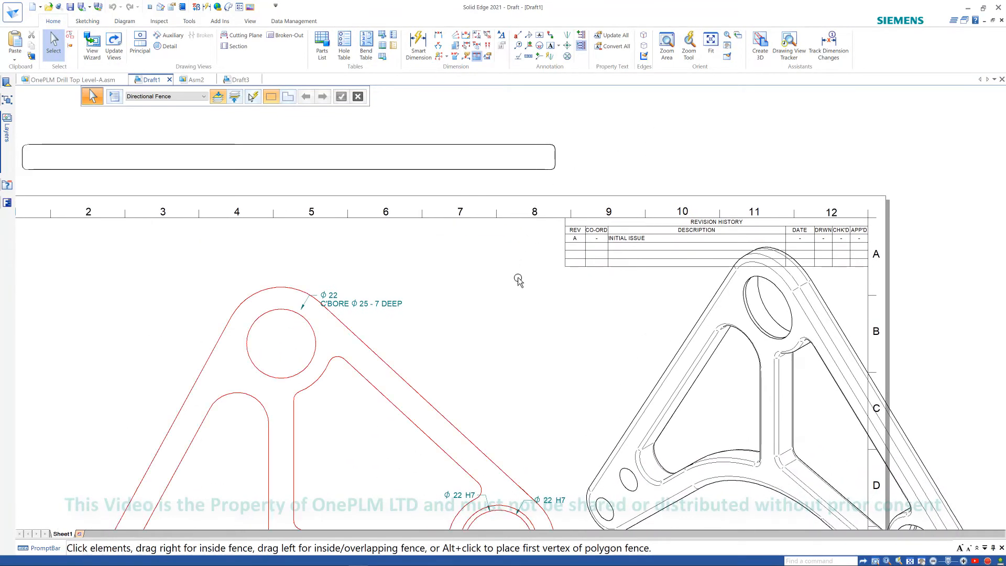
# - Open the Rev Table block from the library of the active document for editing
pyautogui.click(7, 85)
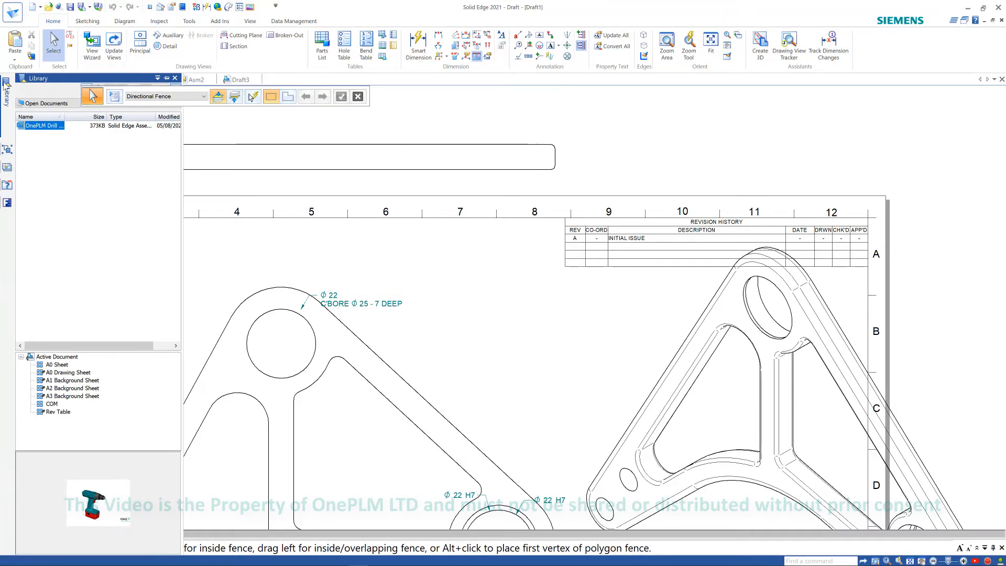
pyautogui.click(58, 411)
pyautogui.rightClick(61, 414)
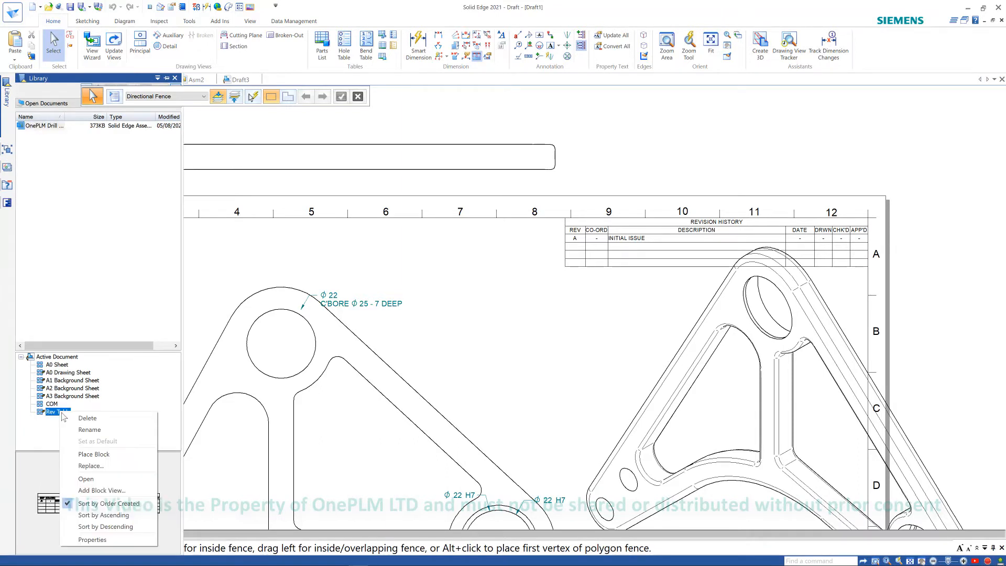
pyautogui.click(85, 478)
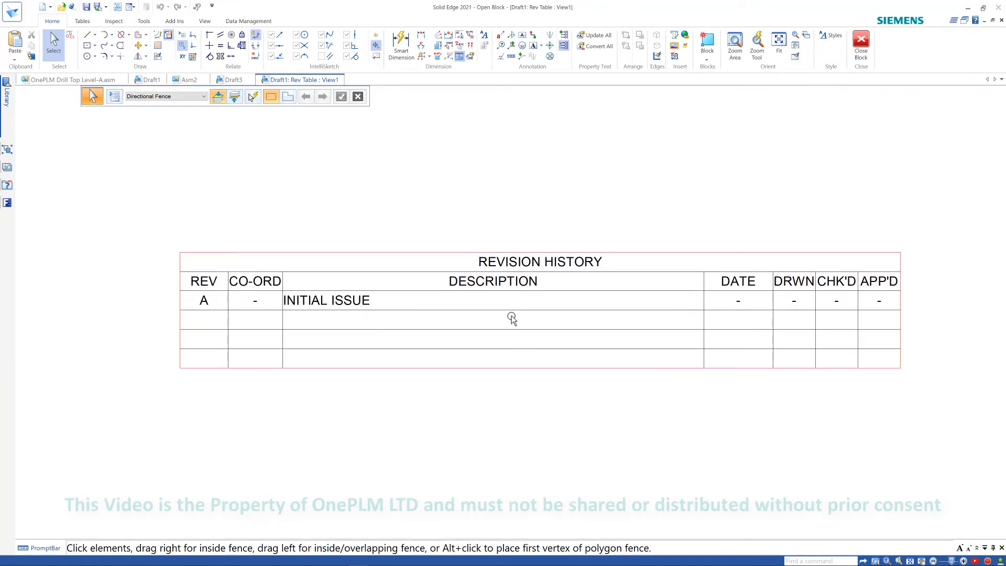
# - Fill the next revision row with B, -, changes, 01/01/2021, fjgk and kdfj
pyautogui.click(510, 310)
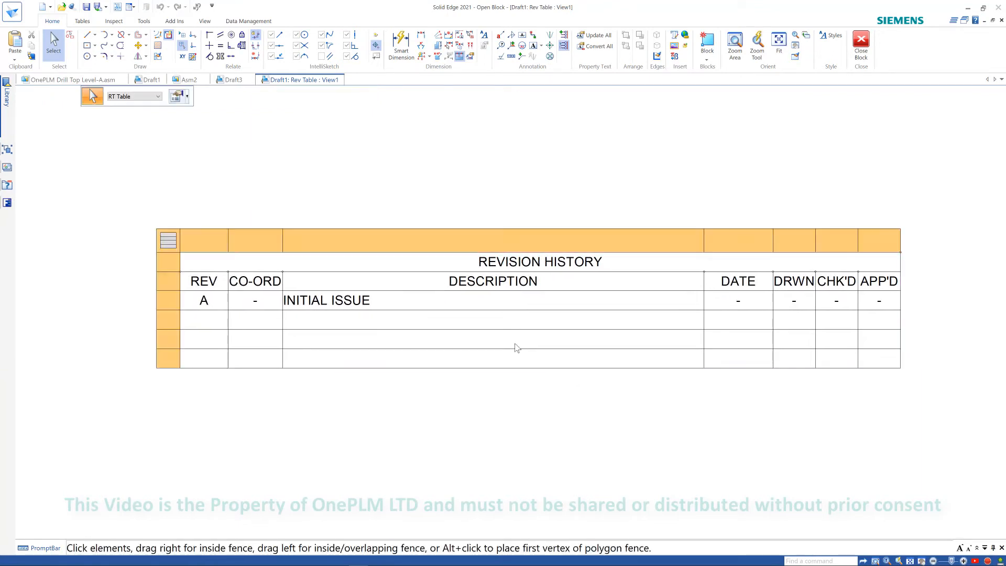
pyautogui.doubleClick(208, 319)
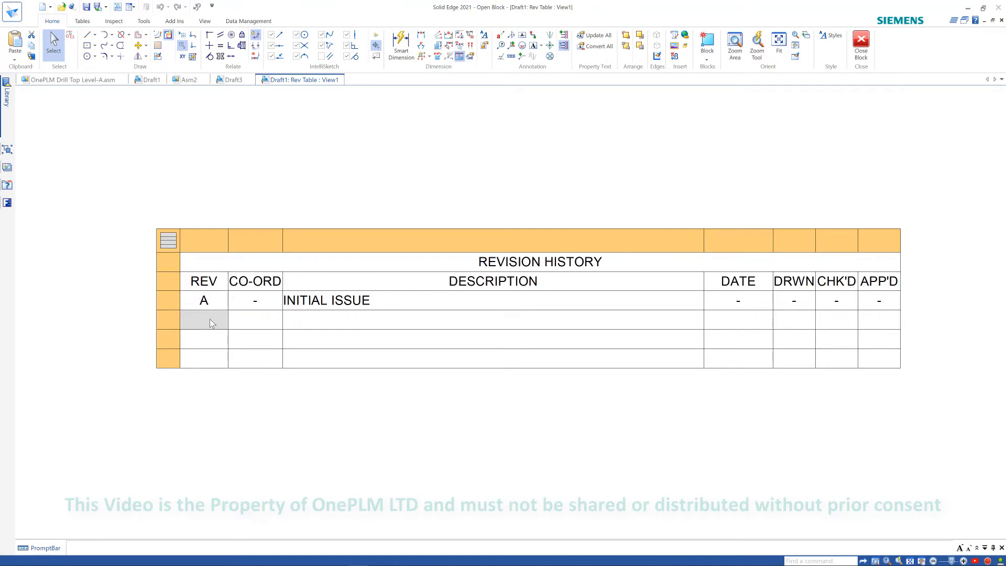
pyautogui.write('b')
pyautogui.press('Tab')
pyautogui.write('-')
pyautogui.press('Tab')
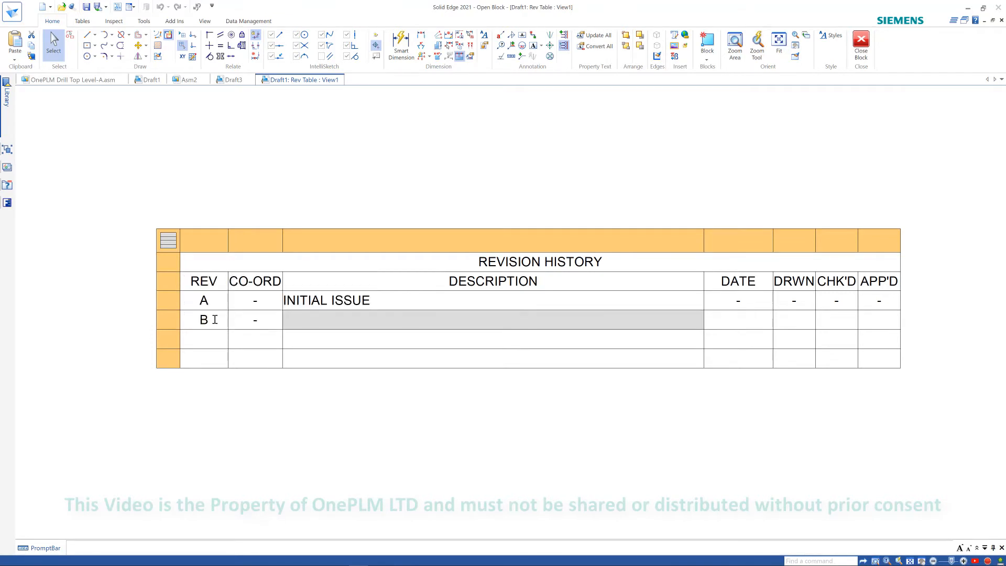
pyautogui.write('changes')
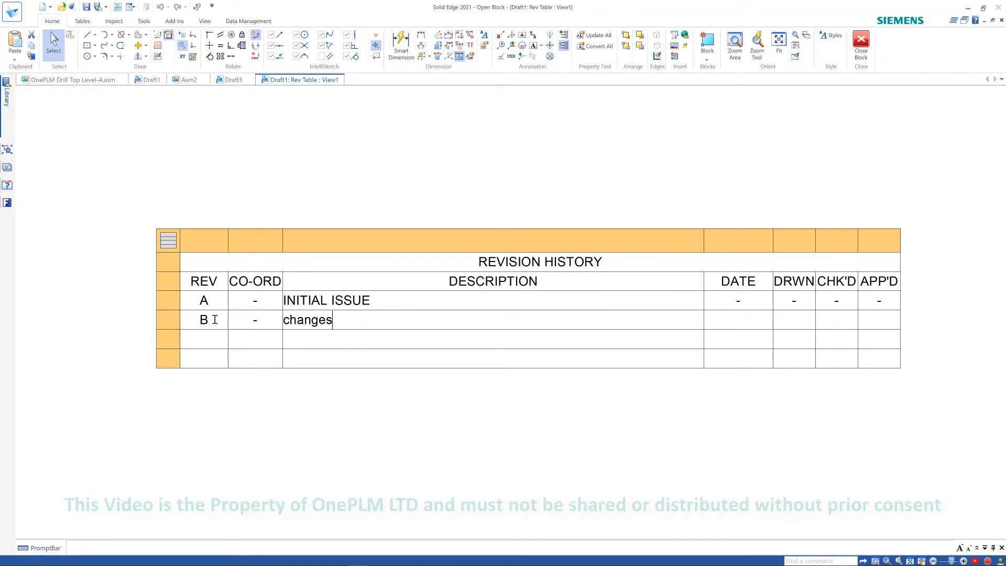
pyautogui.press('Tab')
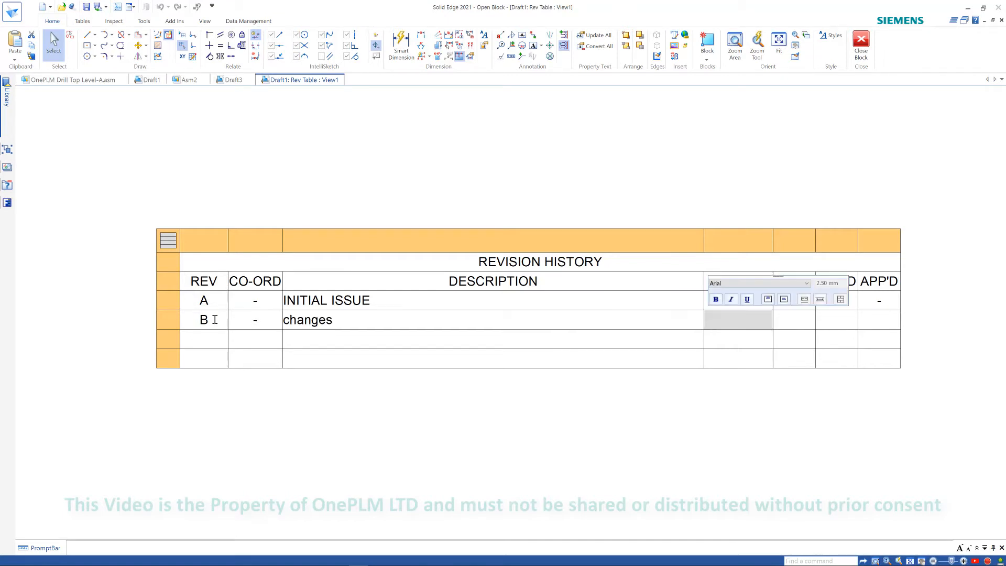
pyautogui.write('01/01/2021')
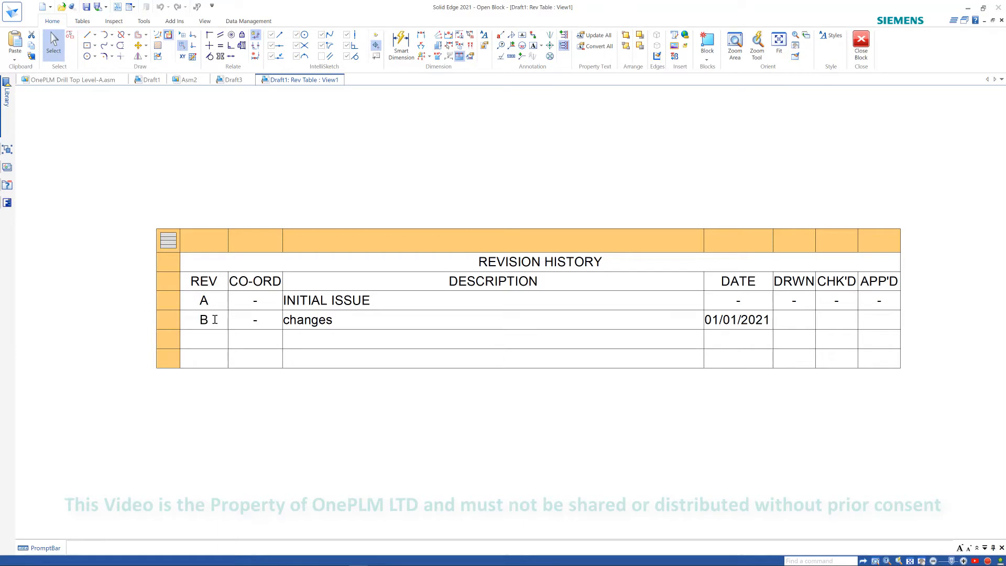
pyautogui.press('Tab')
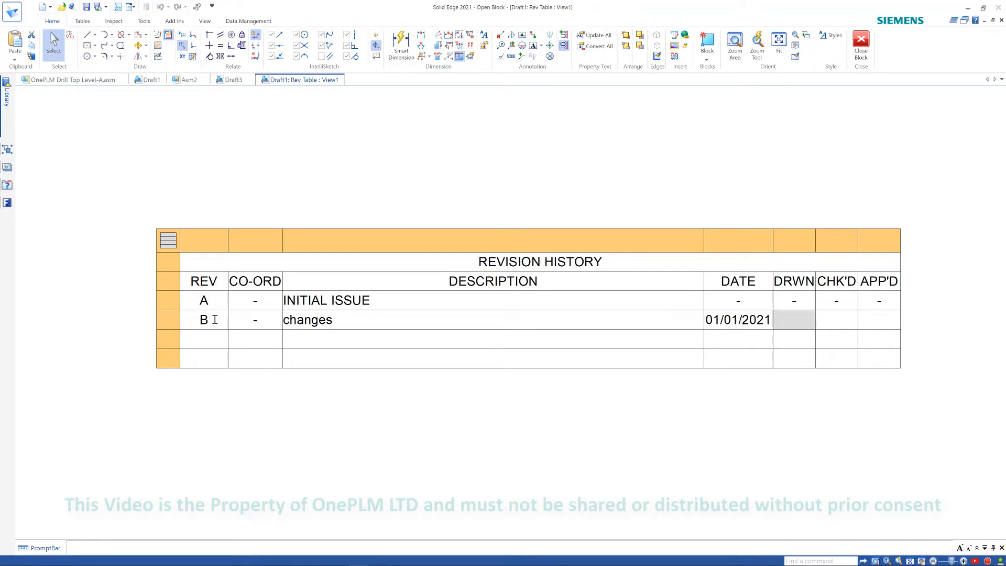
pyautogui.write('fjgk')
pyautogui.press('Tab')
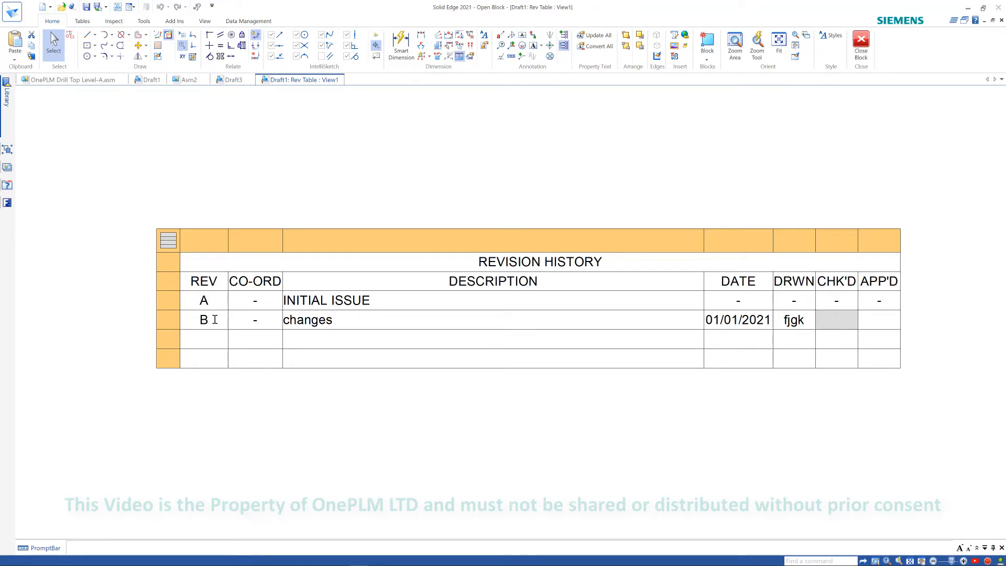
pyautogui.write('kdfj')
pyautogui.click(360, 401)
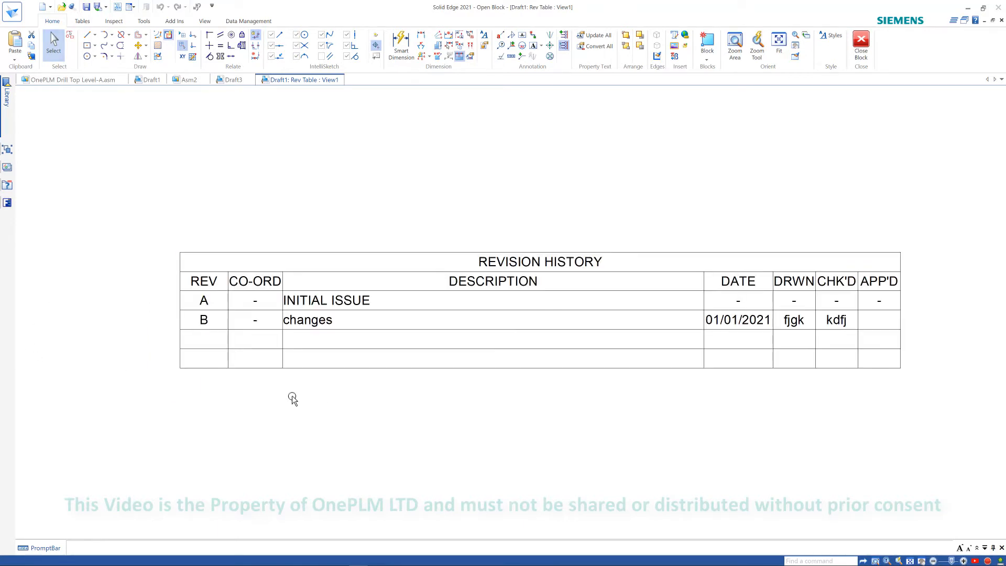
# - Close the revision table block and return to the Draft1 sheet
pyautogui.click(190, 334)
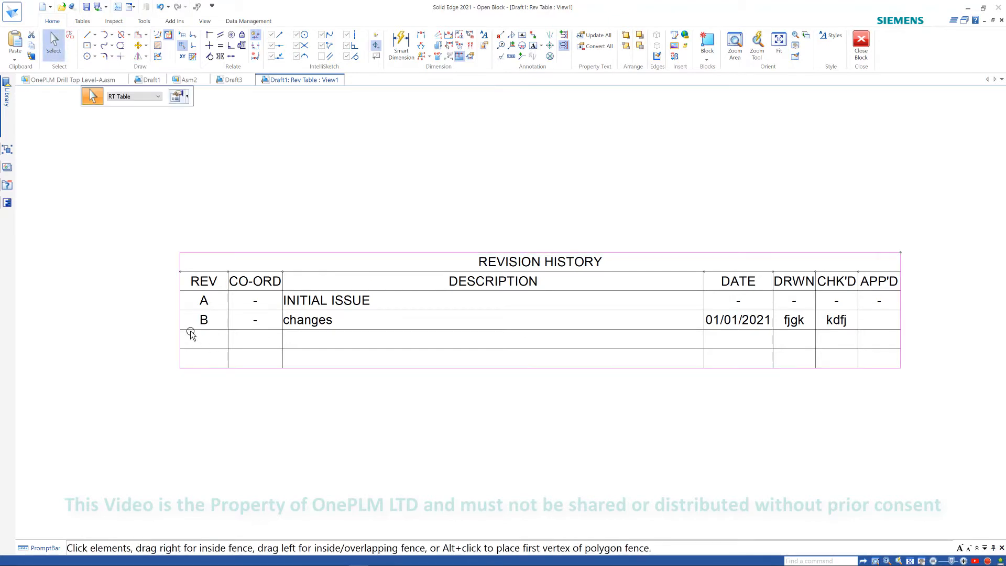
pyautogui.click(190, 334)
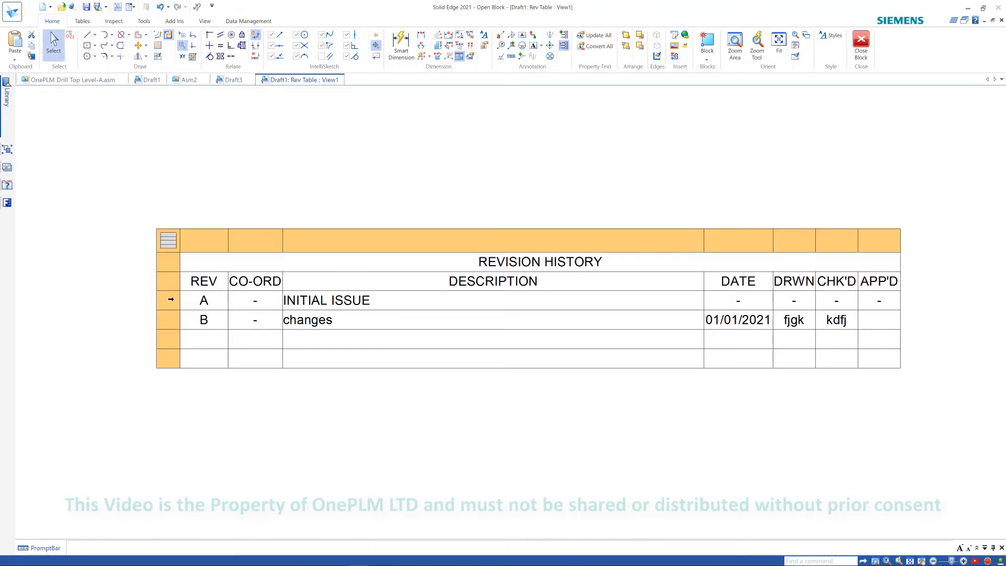
pyautogui.click(168, 299)
pyautogui.rightClick(168, 299)
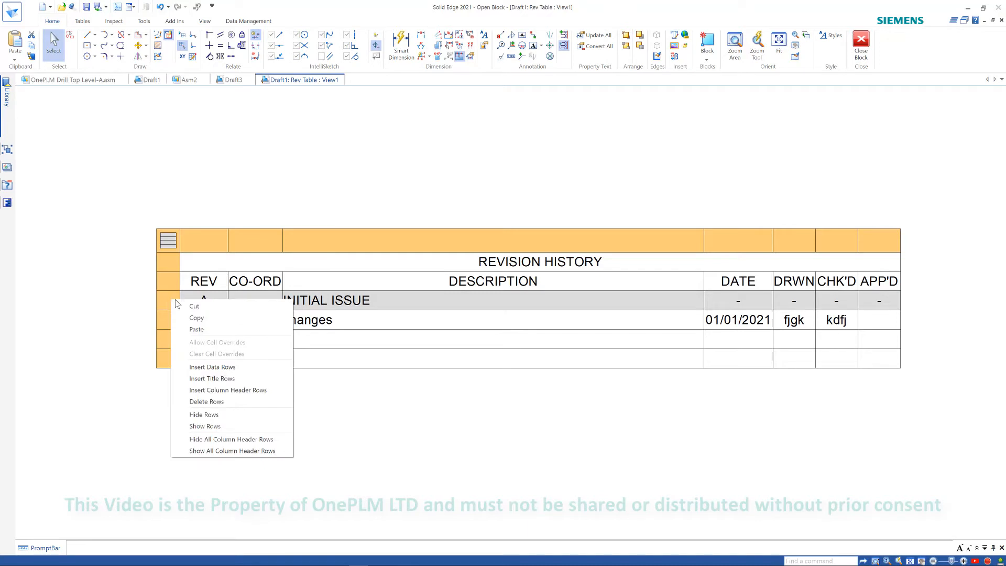
pyautogui.click(383, 402)
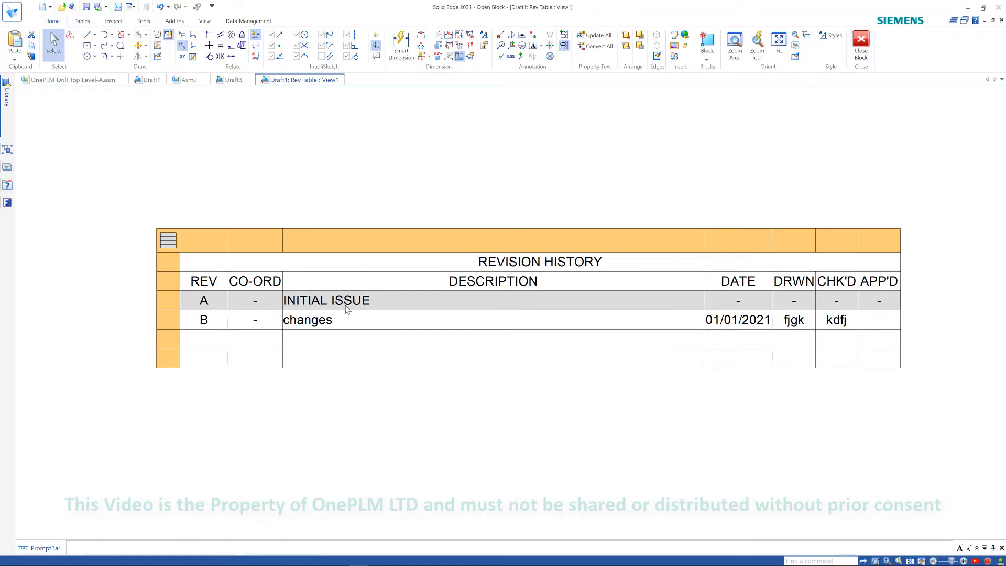
pyautogui.click(861, 43)
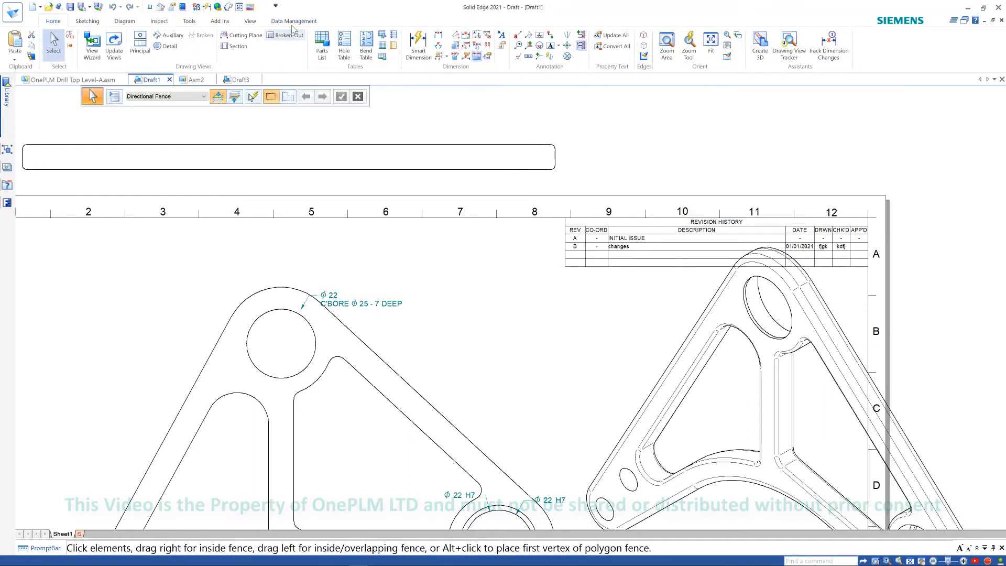
# - Open the drawing's file properties and review its custom properties
pyautogui.click(295, 23)
pyautogui.click(256, 46)
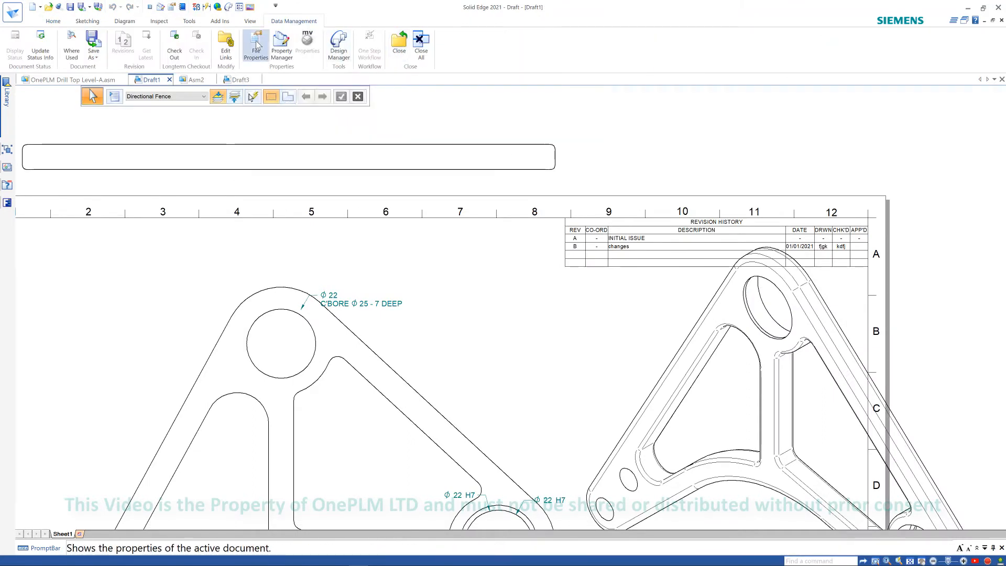
pyautogui.click(204, 31)
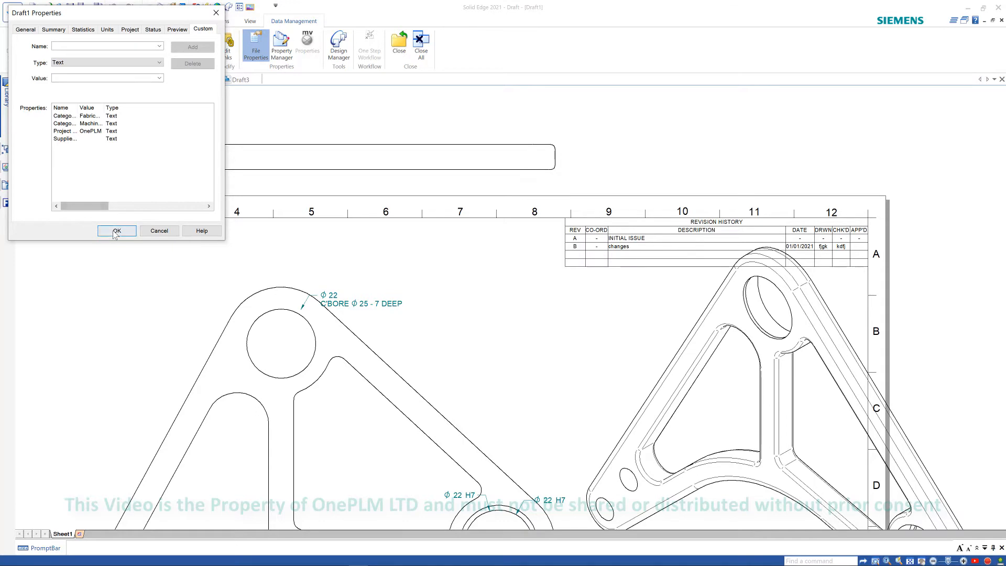
pyautogui.click(135, 232)
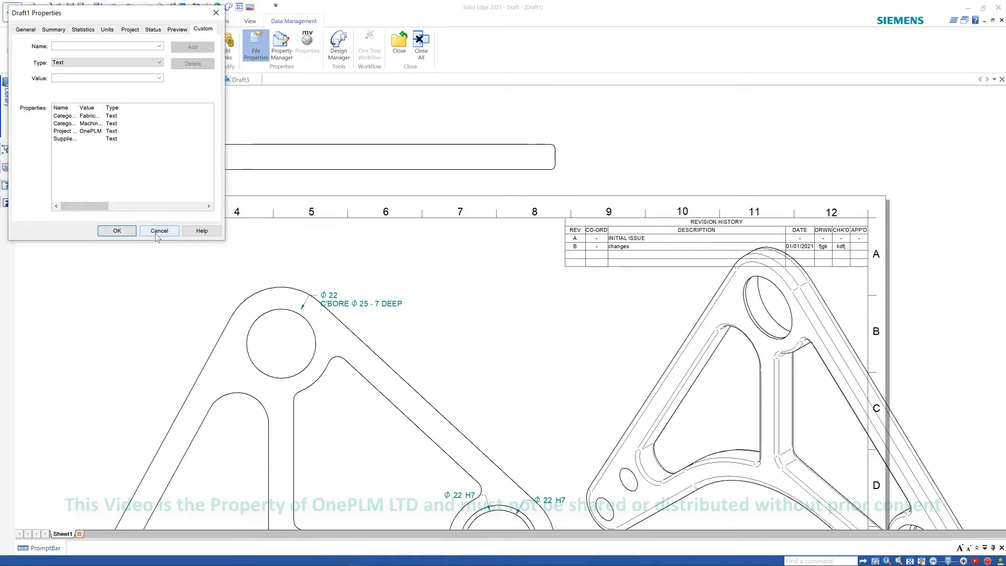
# - Place a radius dimension on the top arc of the bracket using the ISO 1PLM style
pyautogui.hotkey('ctrl', 'f')
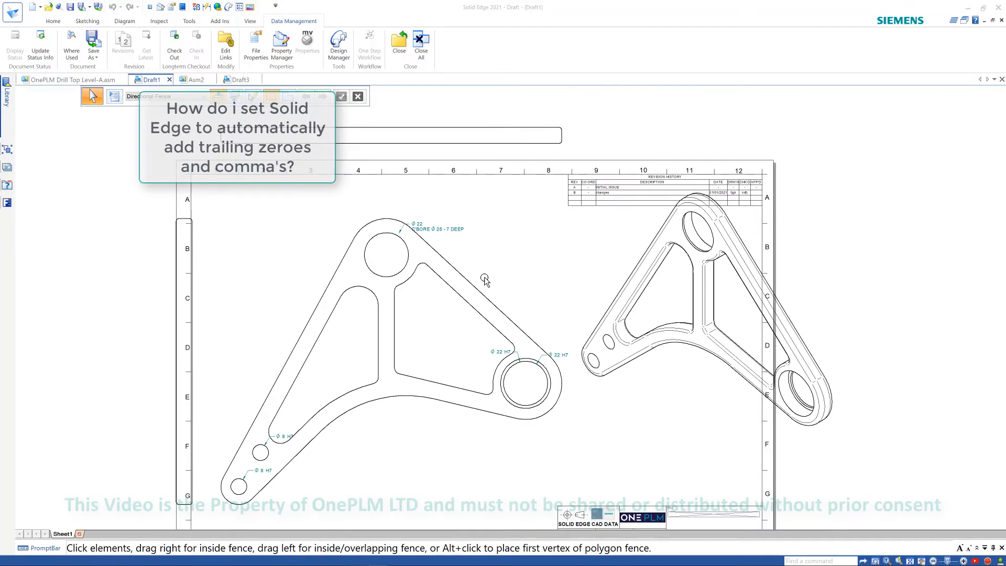
pyautogui.click(53, 21)
pyautogui.click(410, 46)
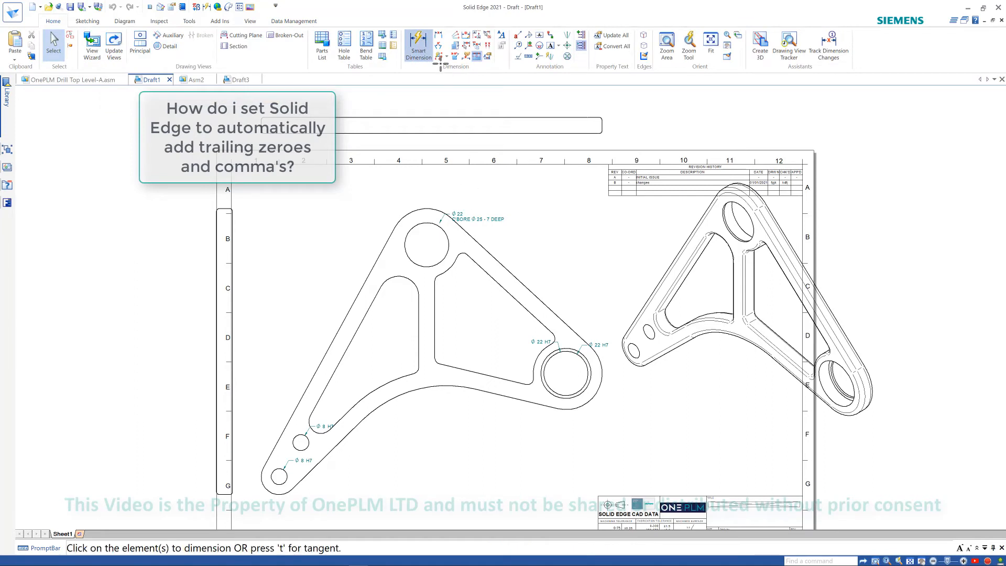
pyautogui.click(185, 96)
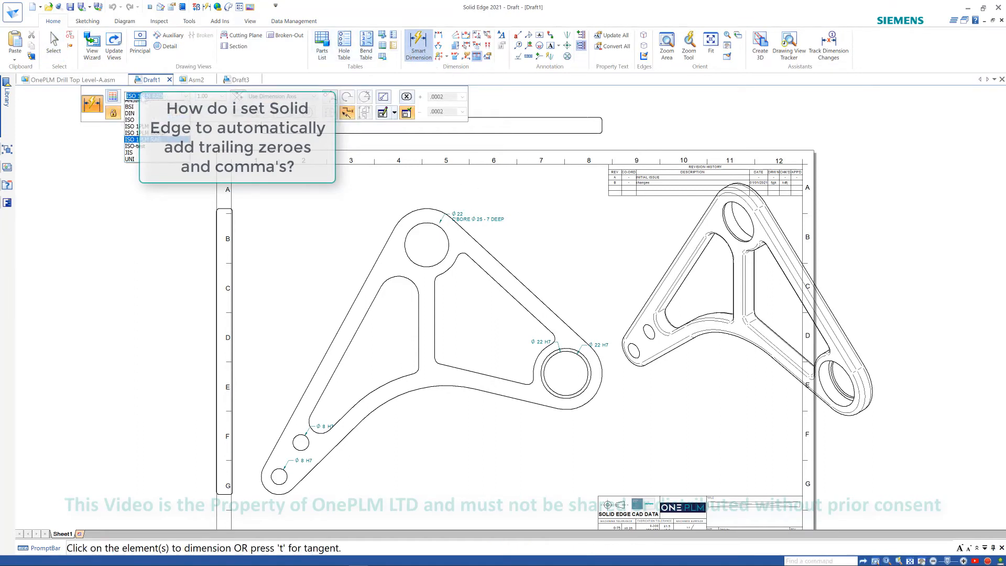
pyautogui.click(137, 136)
pyautogui.click(408, 213)
pyautogui.click(394, 196)
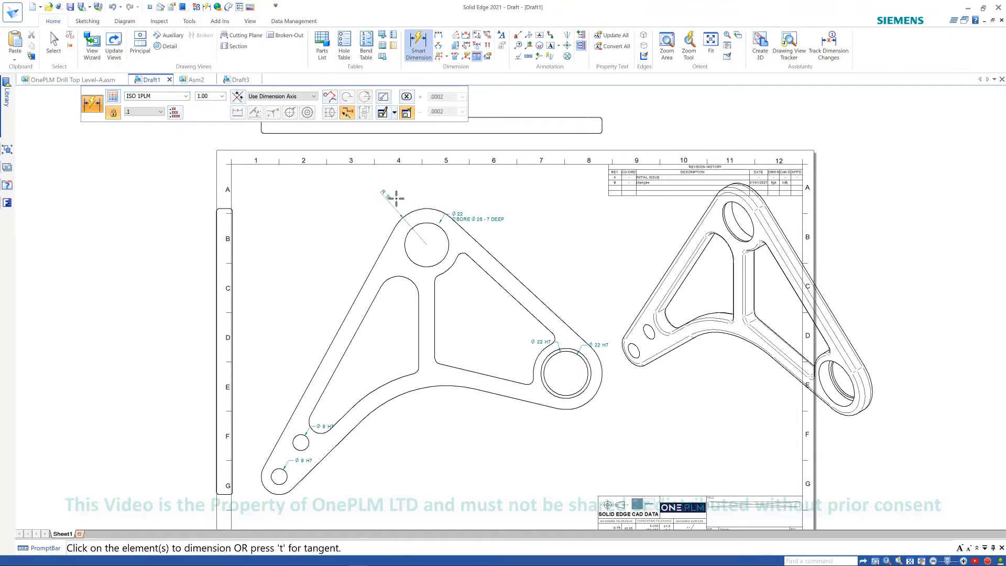
pyautogui.scroll(4, 394, 197)
pyautogui.press('Escape')
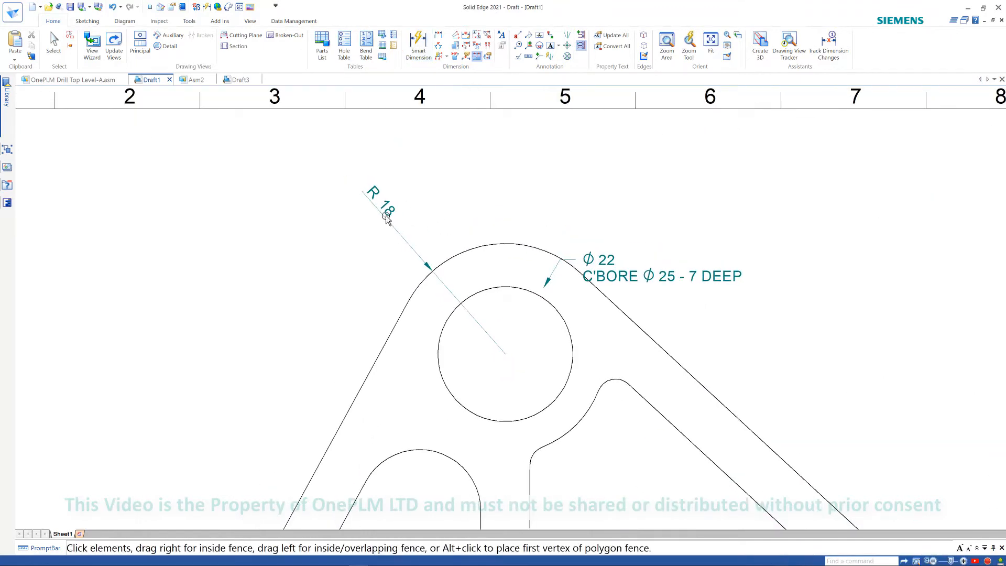
# - Change the radius dimension's style to ISO 1PLM RAD
pyautogui.click(385, 214)
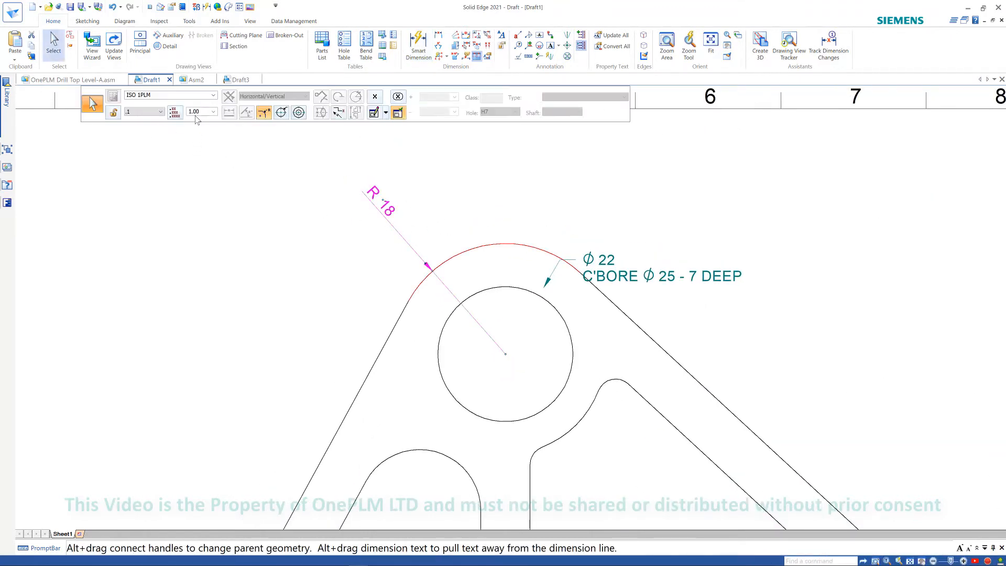
pyautogui.click(213, 95)
pyautogui.click(154, 149)
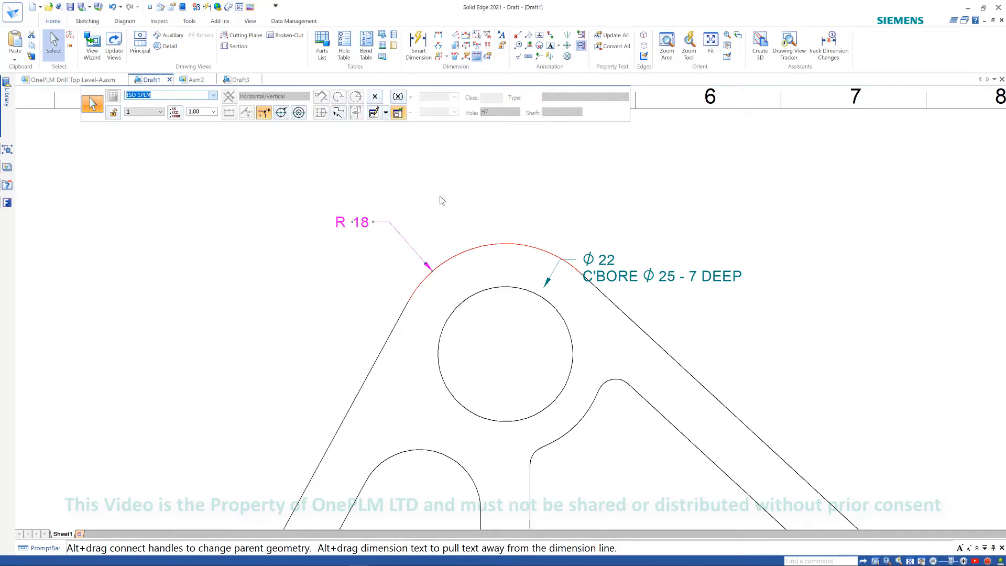
pyautogui.click(386, 262)
pyautogui.scroll(-2, 402, 260)
pyautogui.scroll(3, 403, 260)
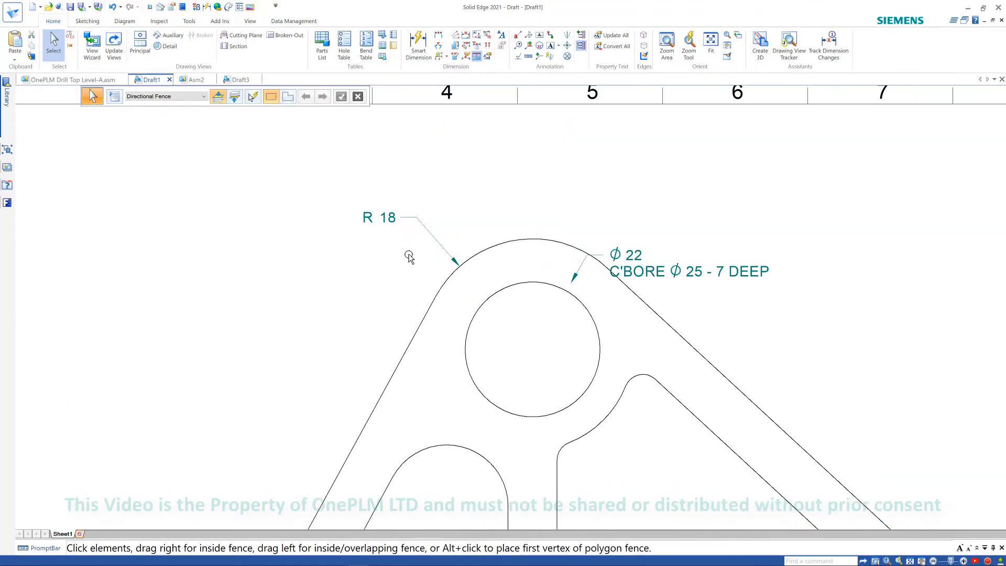
# - Edit the ISO-test dimension style's Units settings to show trailing zeros and apply it
pyautogui.click(250, 21)
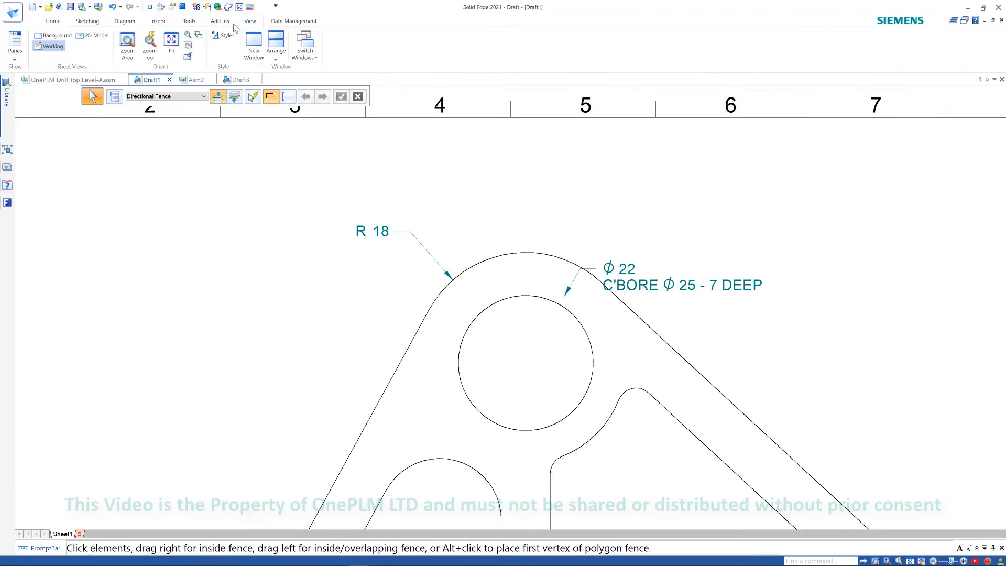
pyautogui.click(224, 35)
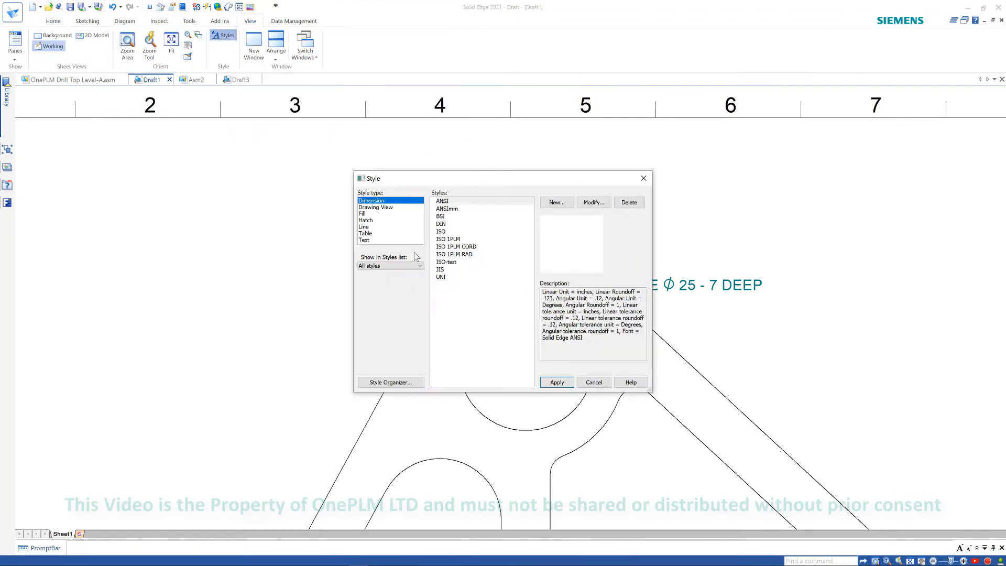
pyautogui.click(449, 240)
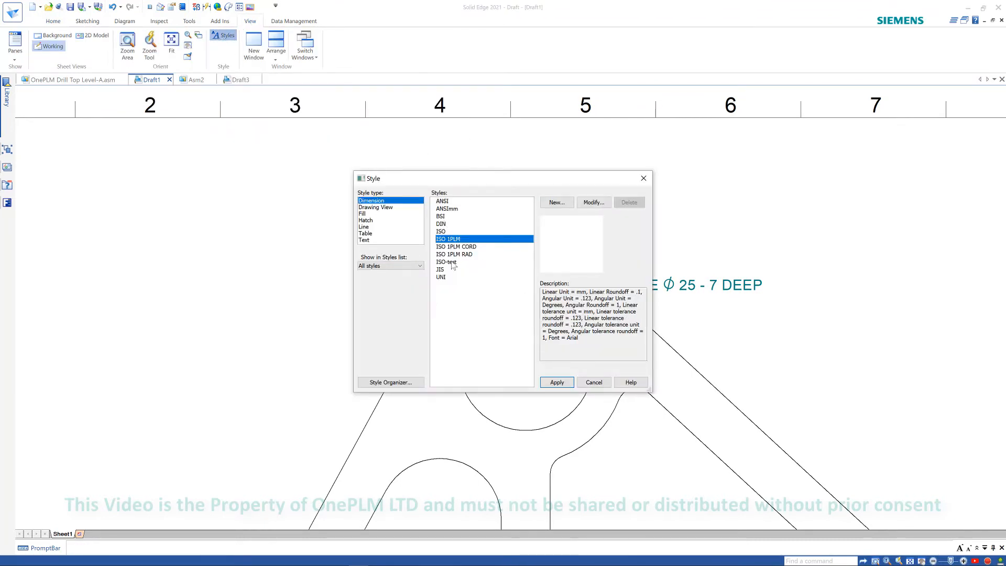
pyautogui.click(504, 261)
pyautogui.click(593, 203)
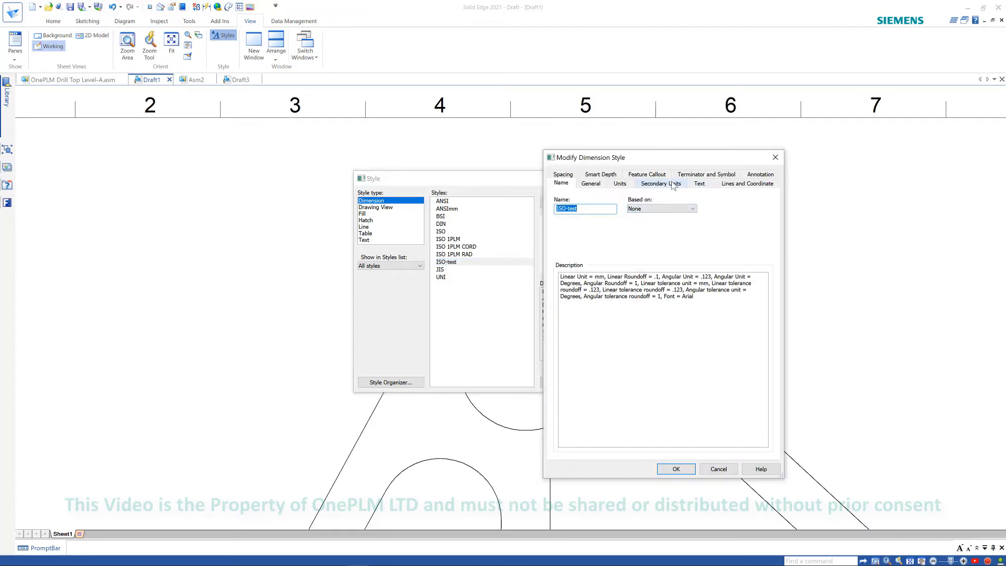
pyautogui.click(618, 184)
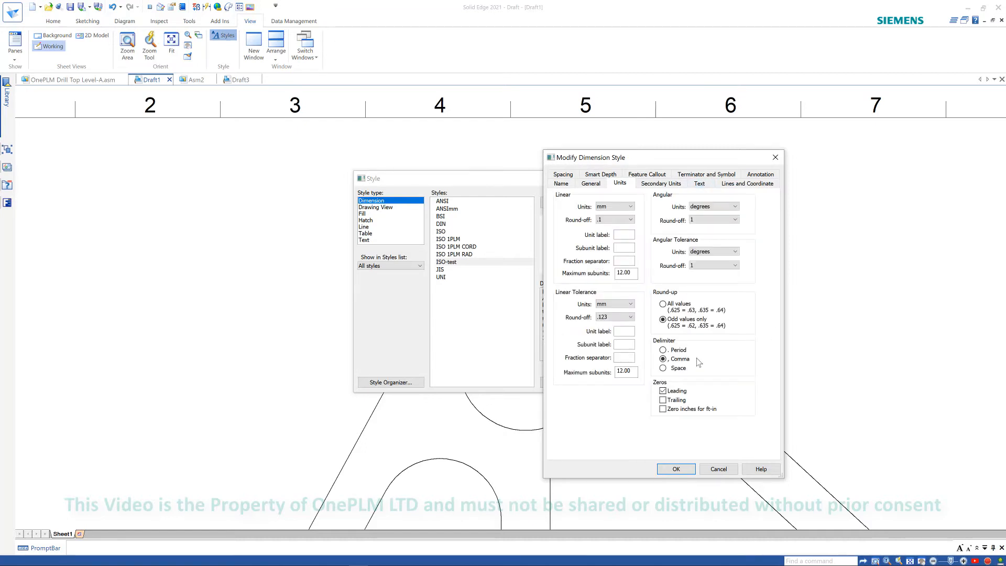
pyautogui.click(743, 348)
pyautogui.click(615, 317)
pyautogui.click(606, 351)
pyautogui.click(674, 470)
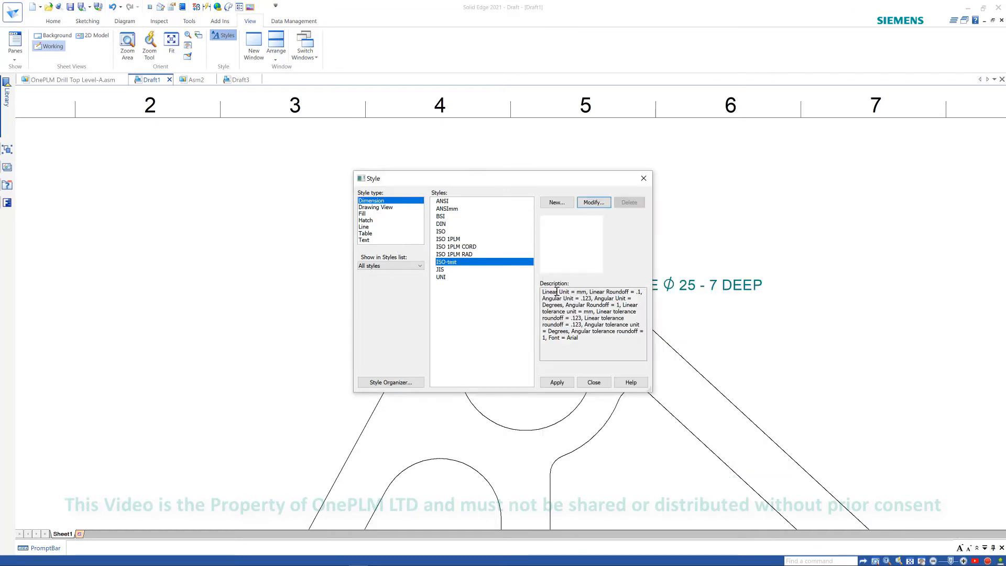
pyautogui.click(554, 385)
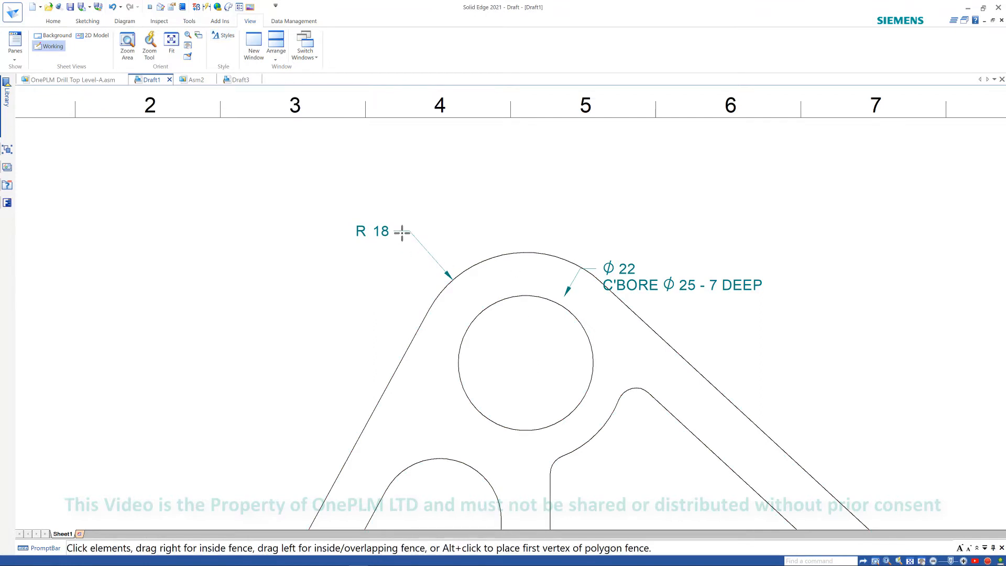
# - Change the R 18 radius dimension's style to ISO-test
pyautogui.click(361, 231)
pyautogui.click(212, 96)
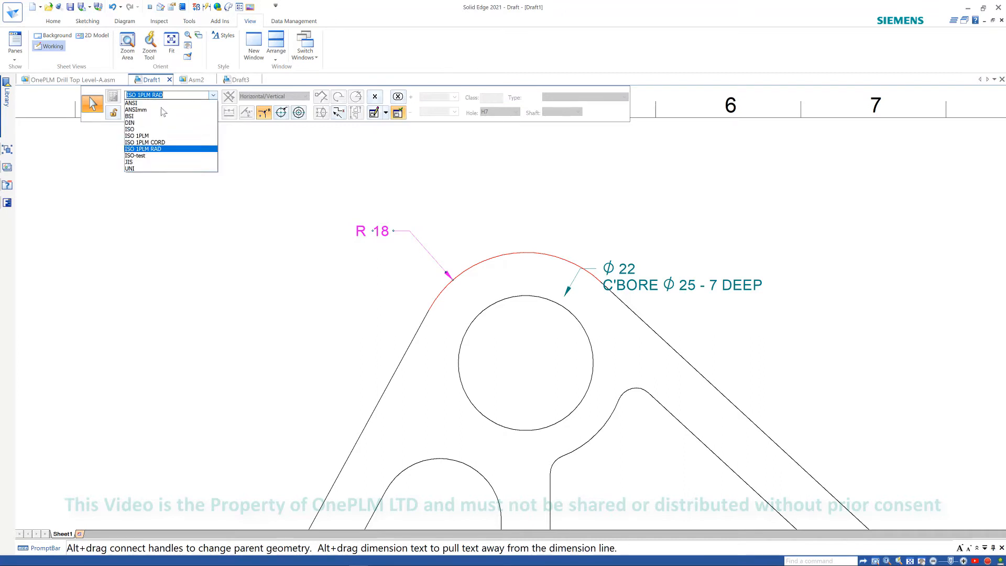
pyautogui.click(152, 152)
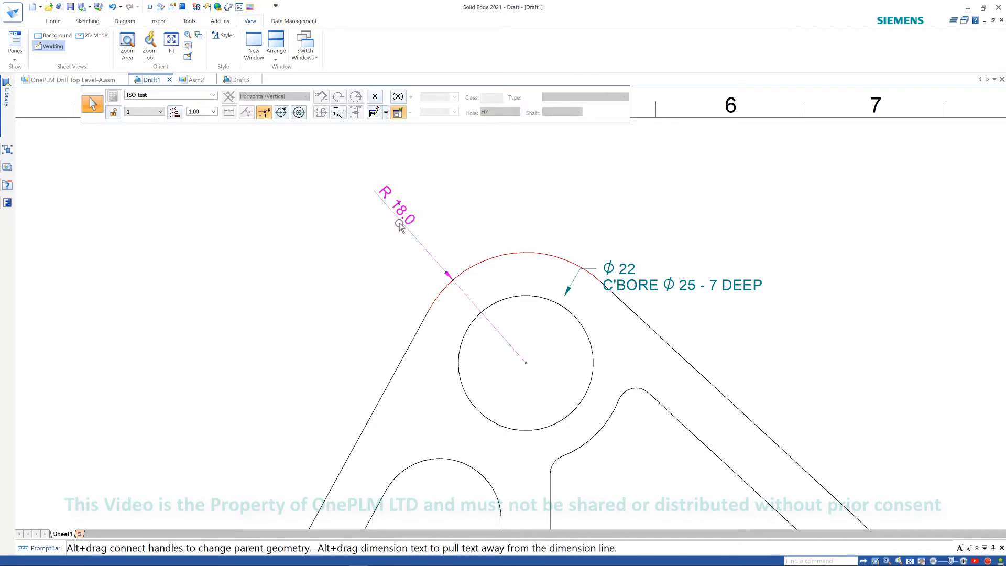
pyautogui.moveTo(518, 203)
pyautogui.mouseDown(button='middle')
pyautogui.moveTo(499, 218)
pyautogui.moveTo(526, 217)
pyautogui.moveTo(524, 193)
pyautogui.moveTo(530, 204)
pyautogui.mouseUp(button='middle')
pyautogui.click(526, 203)
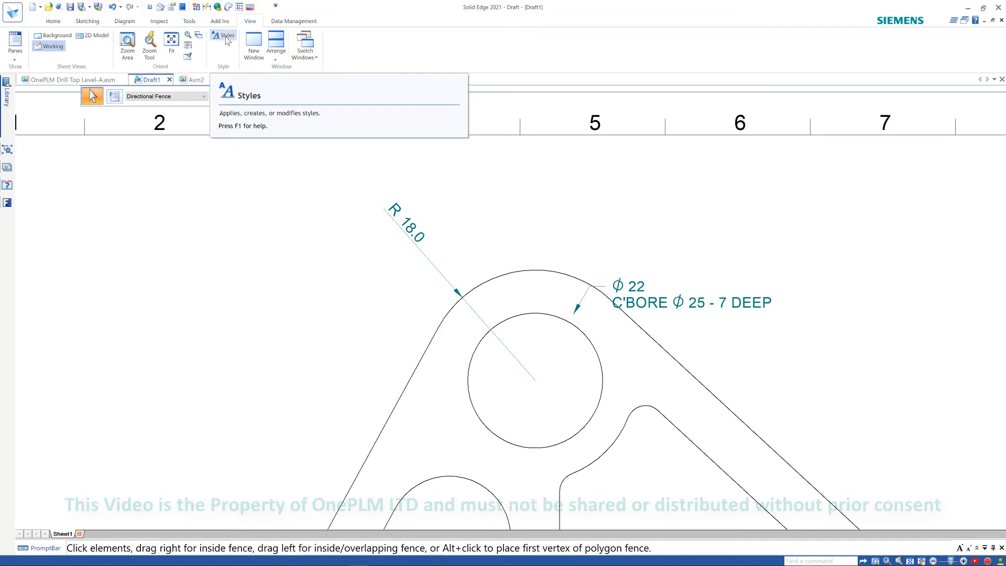
pyautogui.scroll(-2, 433, 211)
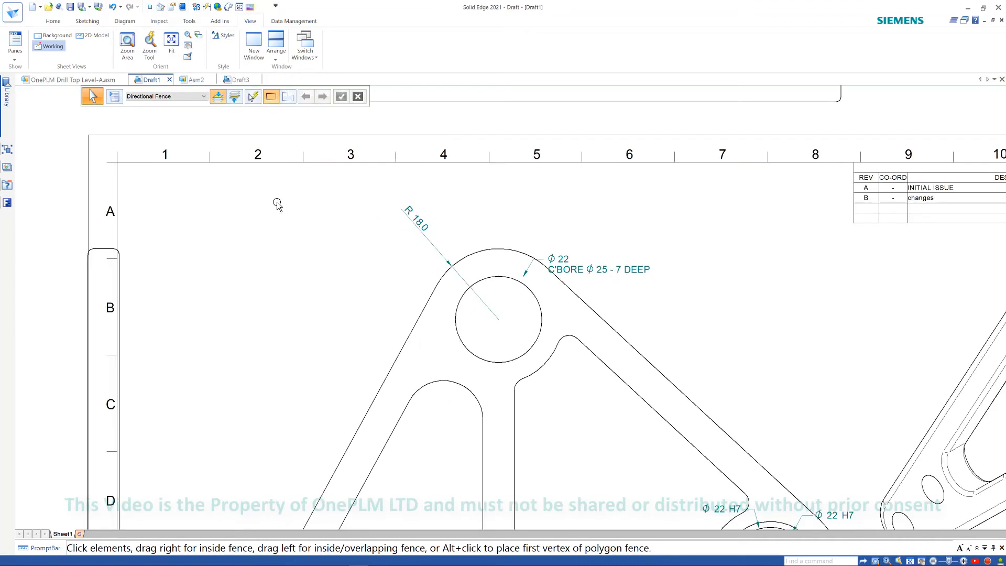
pyautogui.hotkey('ctrl', 'n')
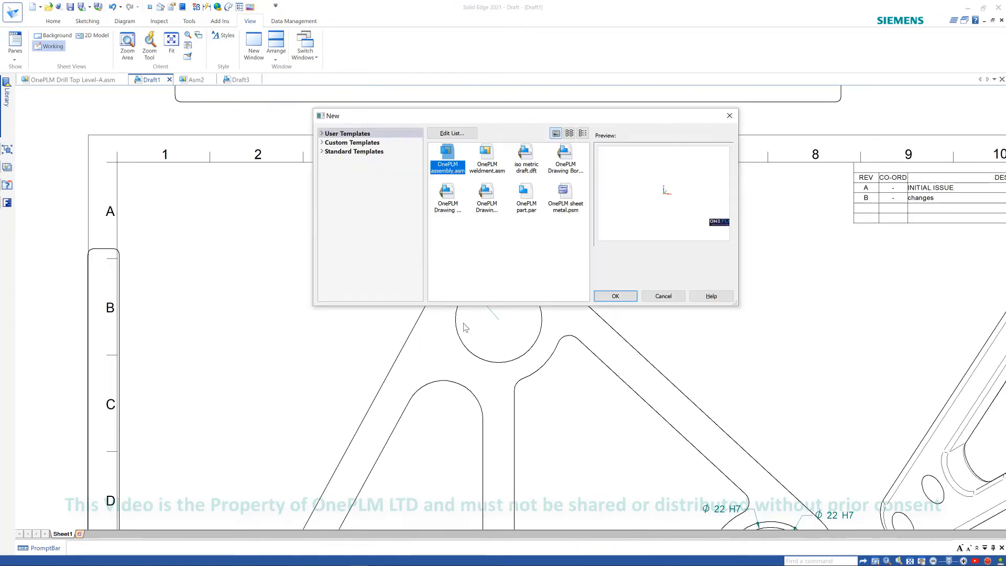
pyautogui.click(663, 296)
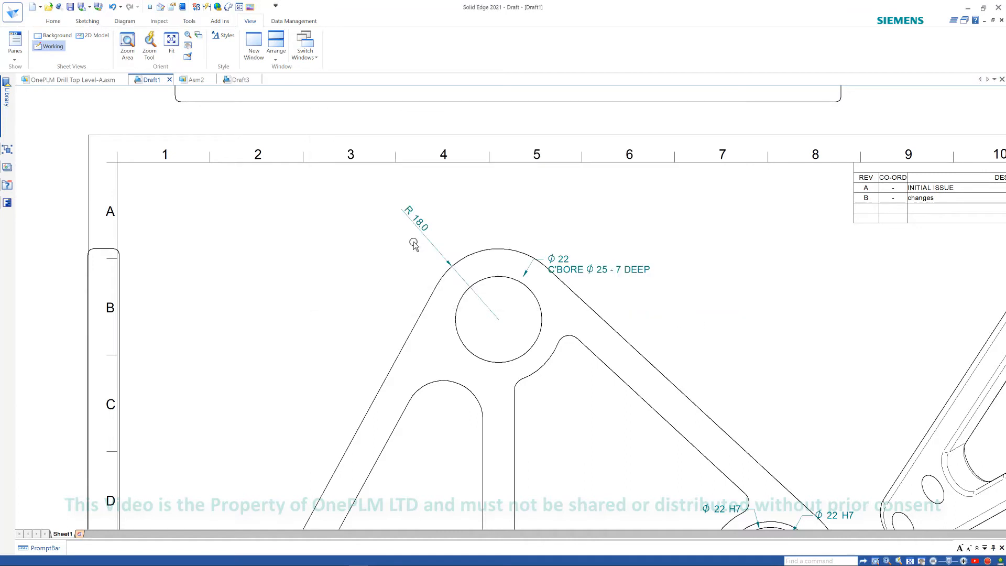
# - Open the program options and select the User templates entry under File Locations
pyautogui.click(150, 7)
pyautogui.click(309, 192)
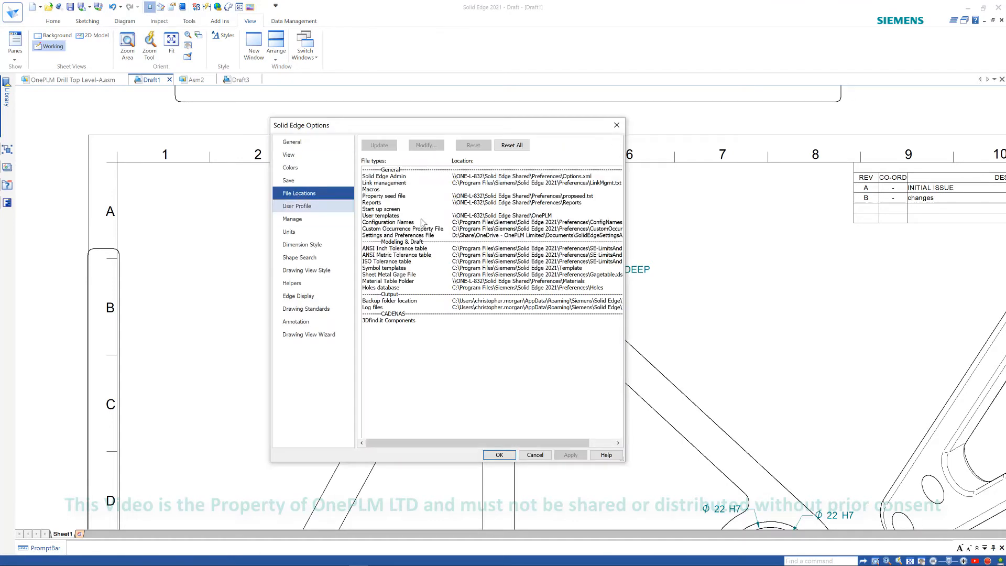
pyautogui.click(381, 217)
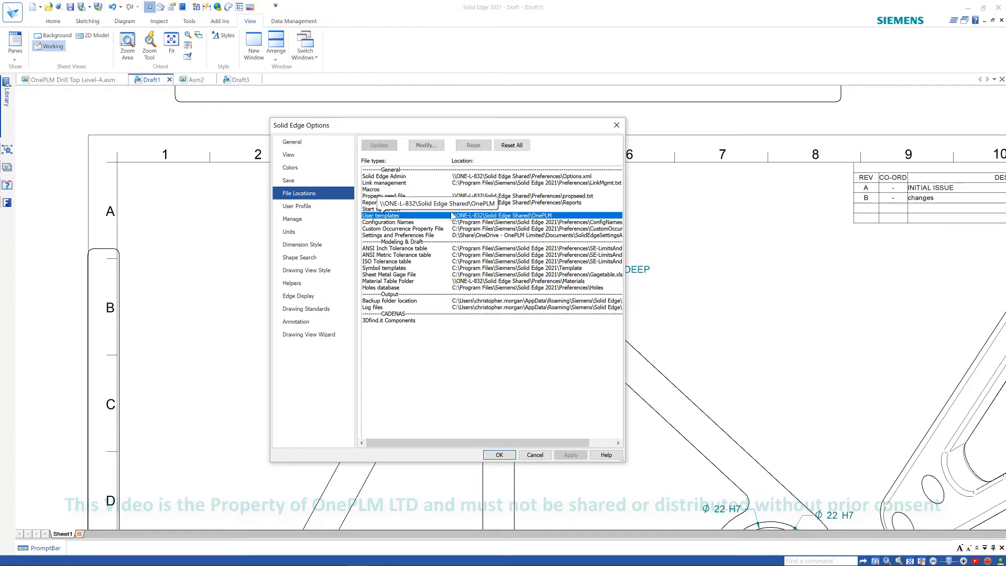
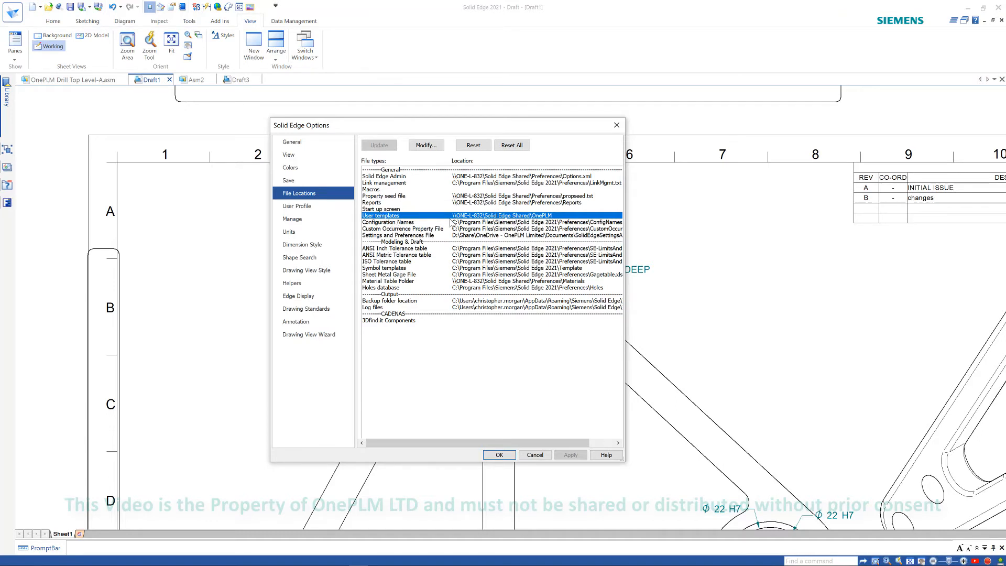
# - Select all dimensions on the sheet with SmartSelect by element type and change their style to ISO 1PLM RAD
pyautogui.click(617, 124)
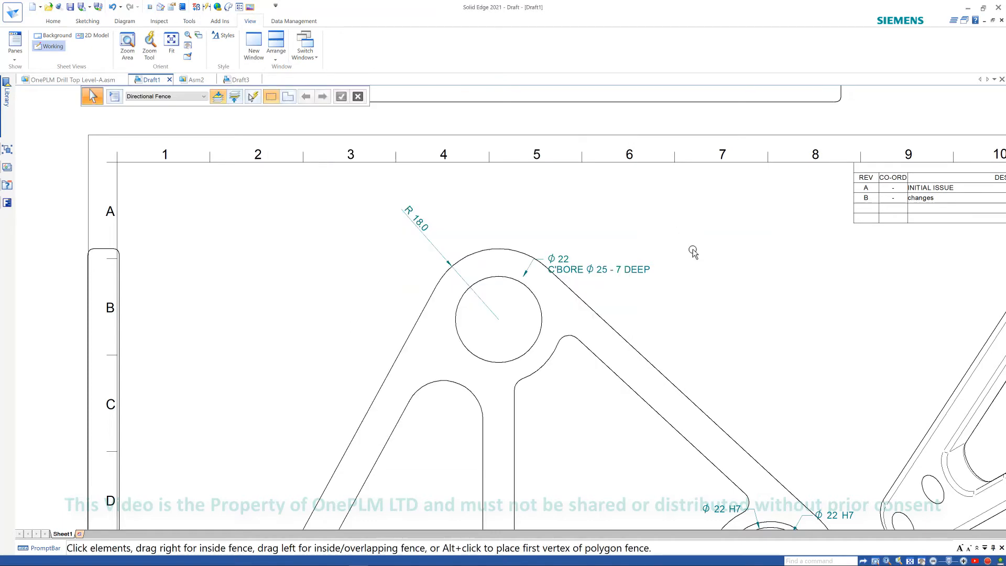
pyautogui.moveTo(665, 245)
pyautogui.mouseDown(button='middle')
pyautogui.moveTo(580, 241)
pyautogui.moveTo(629, 237)
pyautogui.mouseUp(button='middle')
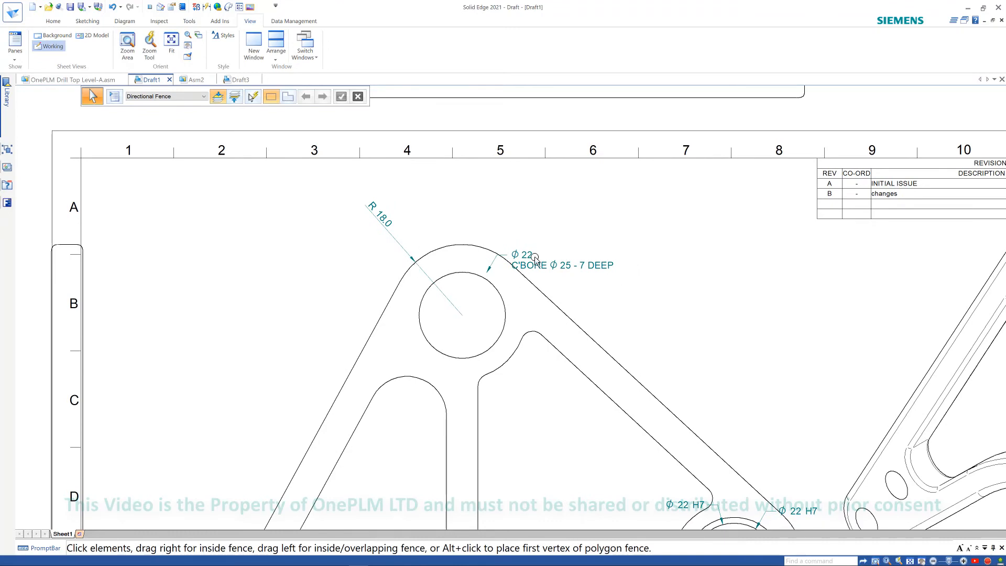
pyautogui.moveTo(479, 220); pyautogui.dragTo(498, 214, button='middle')
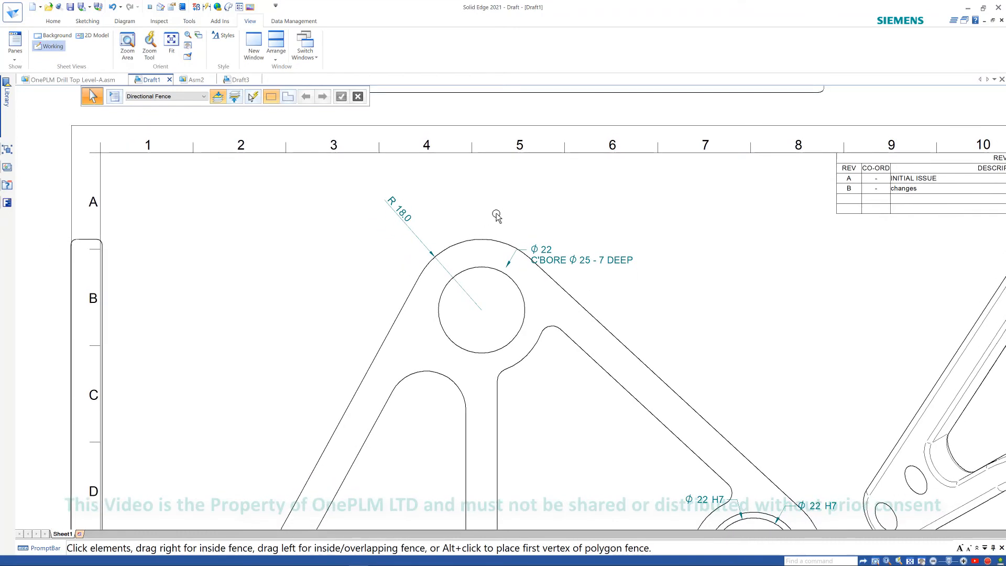
pyautogui.click(402, 215)
pyautogui.scroll(-1, 494, 222)
pyautogui.click(497, 230)
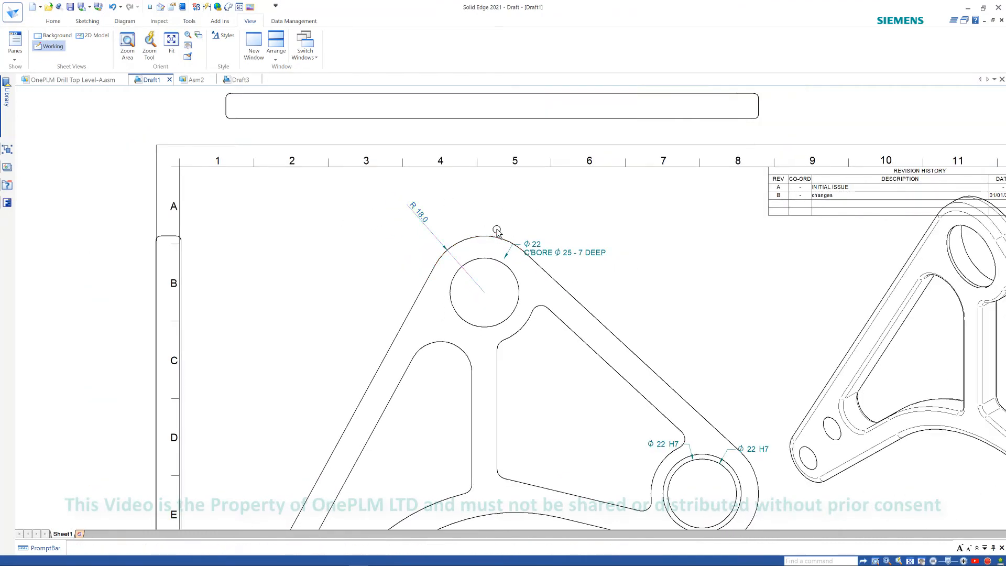
pyautogui.scroll(-2, 496, 230)
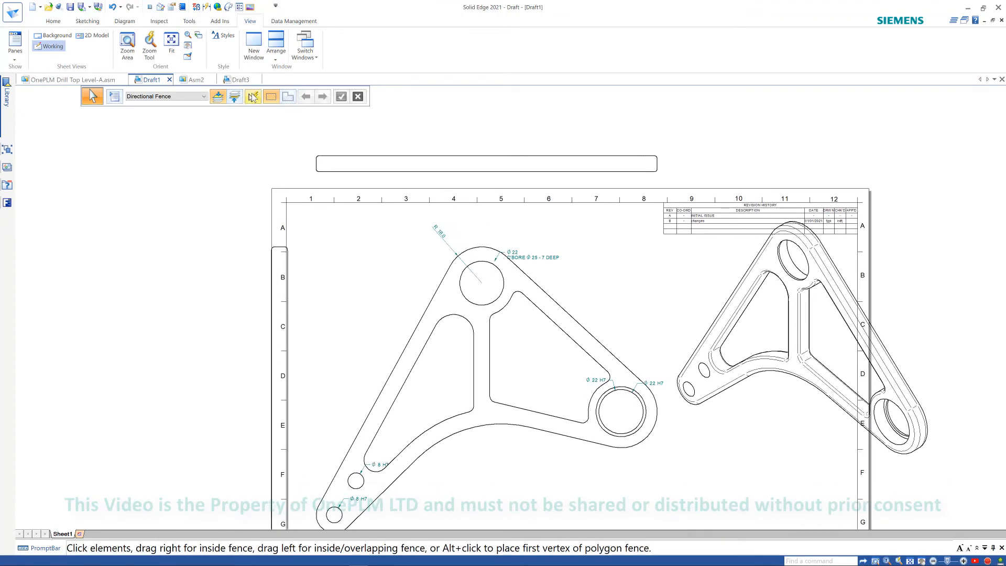
pyautogui.click(252, 97)
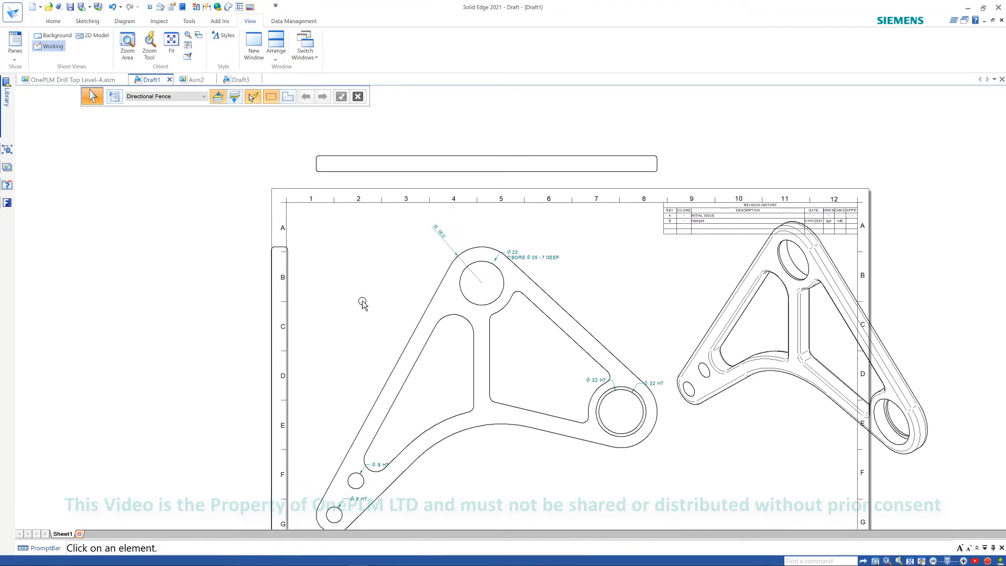
pyautogui.click(439, 237)
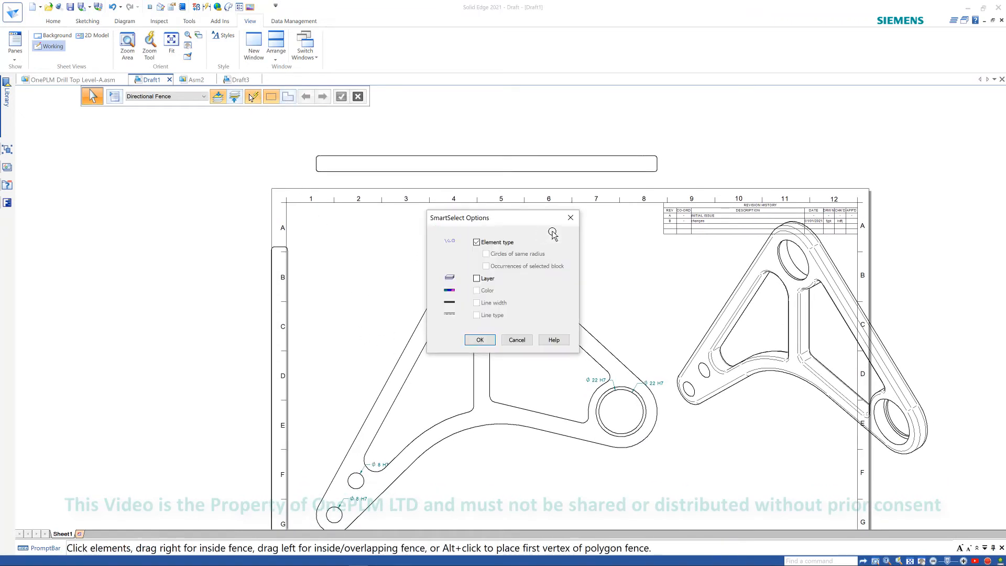
pyautogui.click(480, 340)
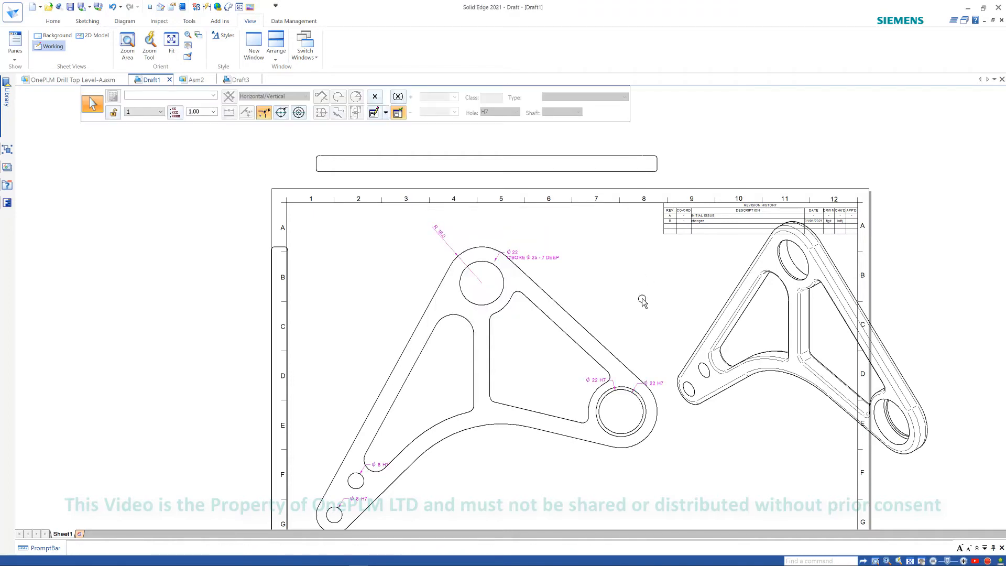
pyautogui.scroll(-3, 643, 301)
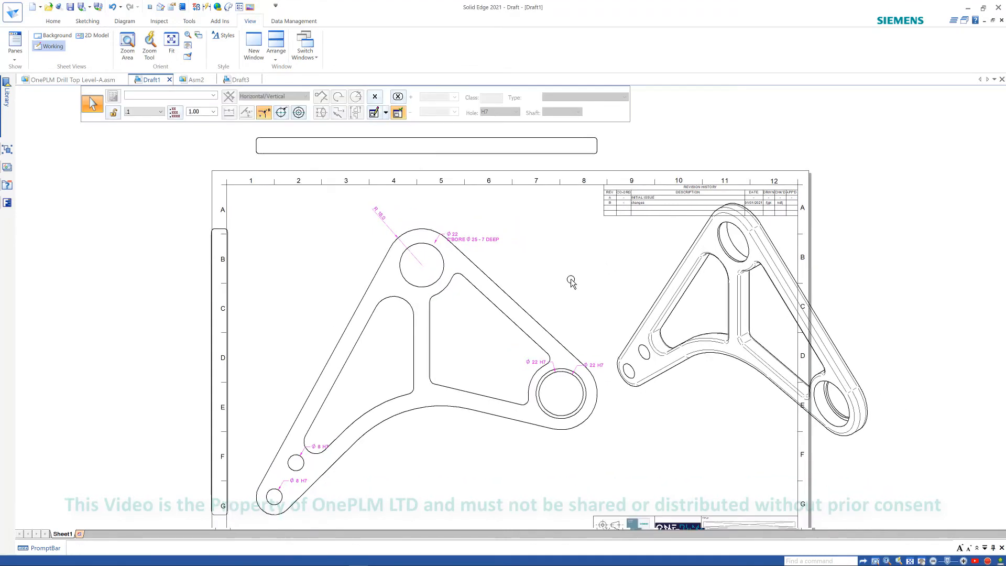
pyautogui.click(213, 95)
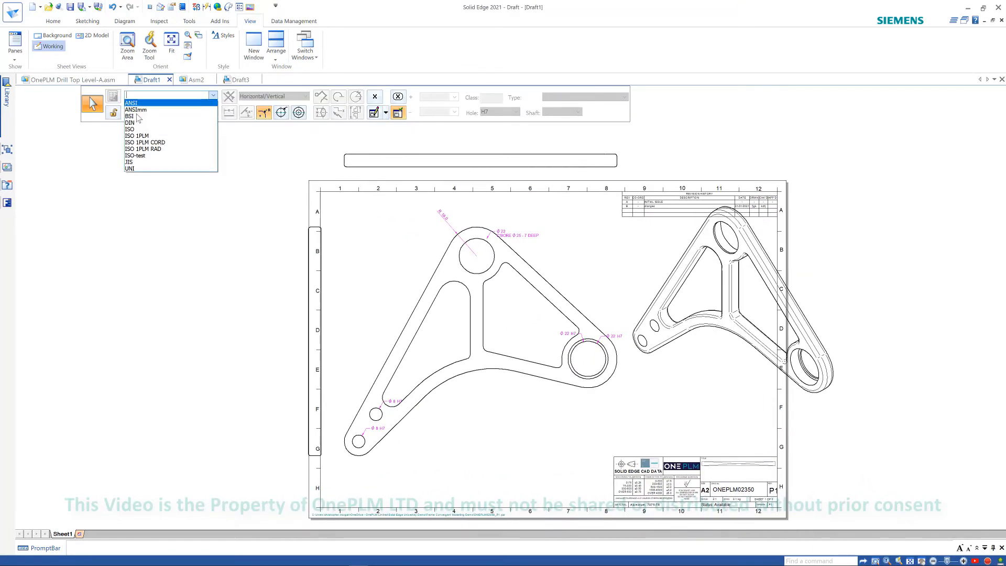
pyautogui.click(146, 150)
pyautogui.press('Escape')
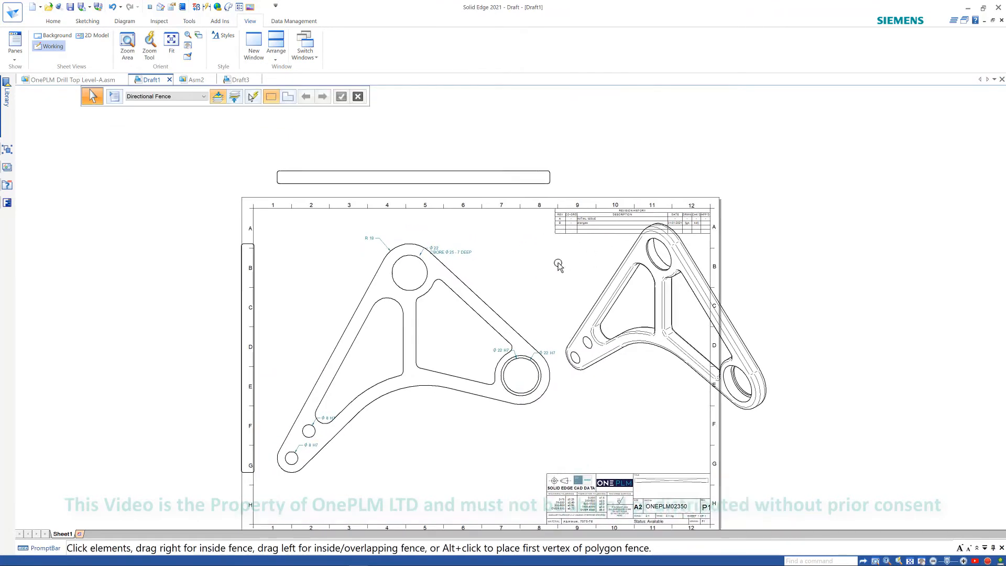
pyautogui.scroll(3, 558, 265)
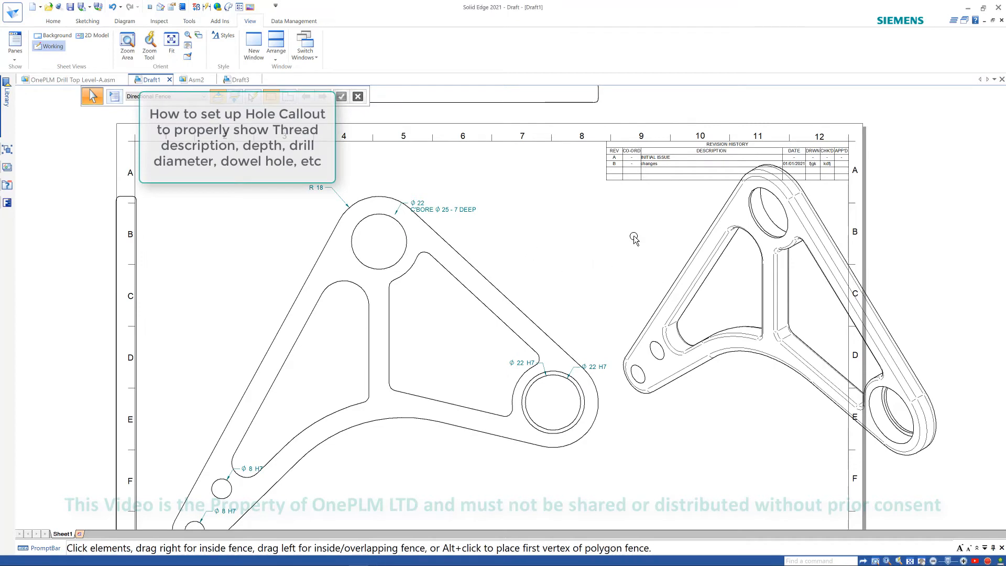
pyautogui.moveTo(572, 234)
pyautogui.mouseDown(button='middle')
pyautogui.moveTo(631, 228)
pyautogui.moveTo(651, 213)
pyautogui.mouseUp(button='middle')
pyautogui.click(53, 21)
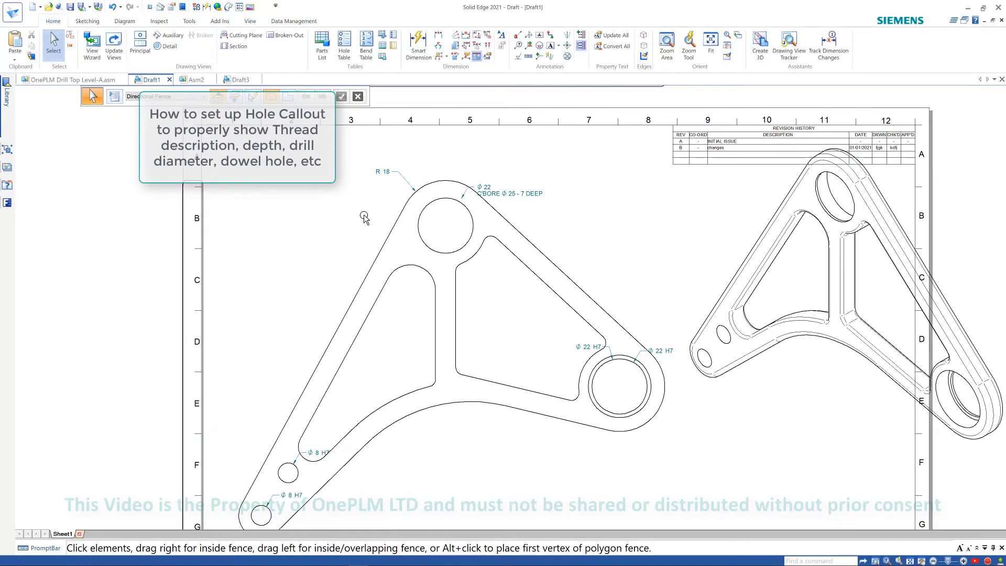
pyautogui.moveTo(364, 215); pyautogui.dragTo(435, 230, button='middle')
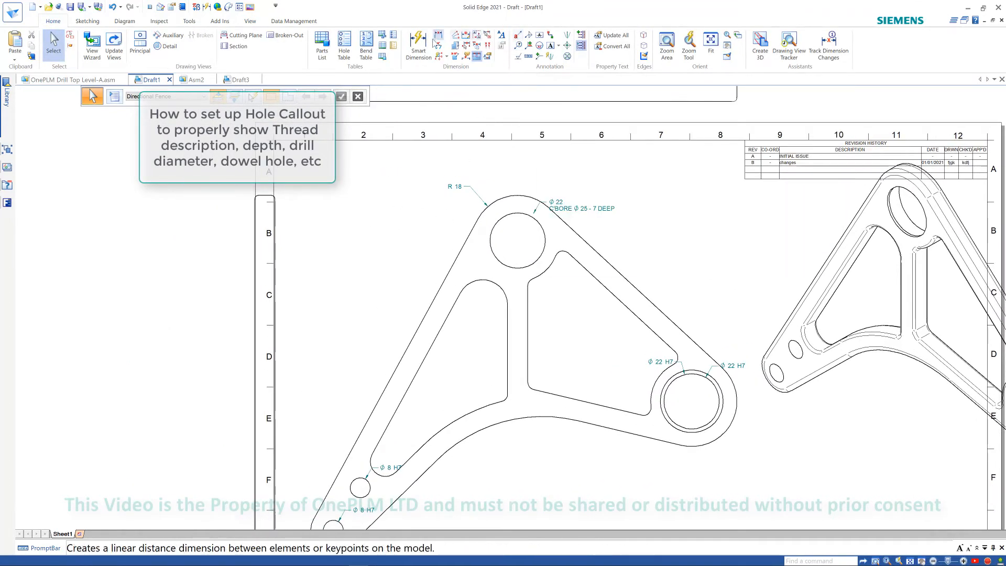
pyautogui.click(419, 46)
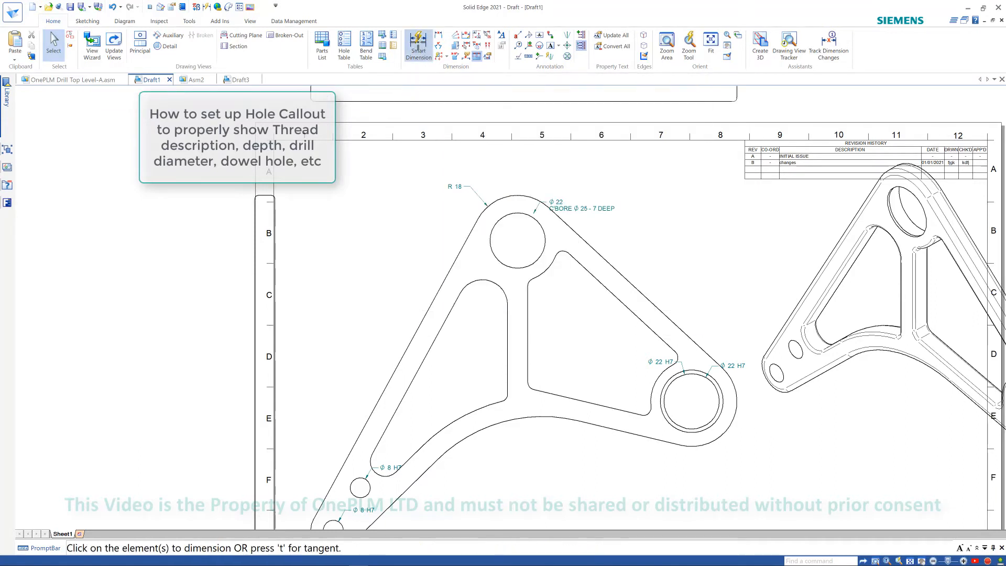
pyautogui.click(383, 97)
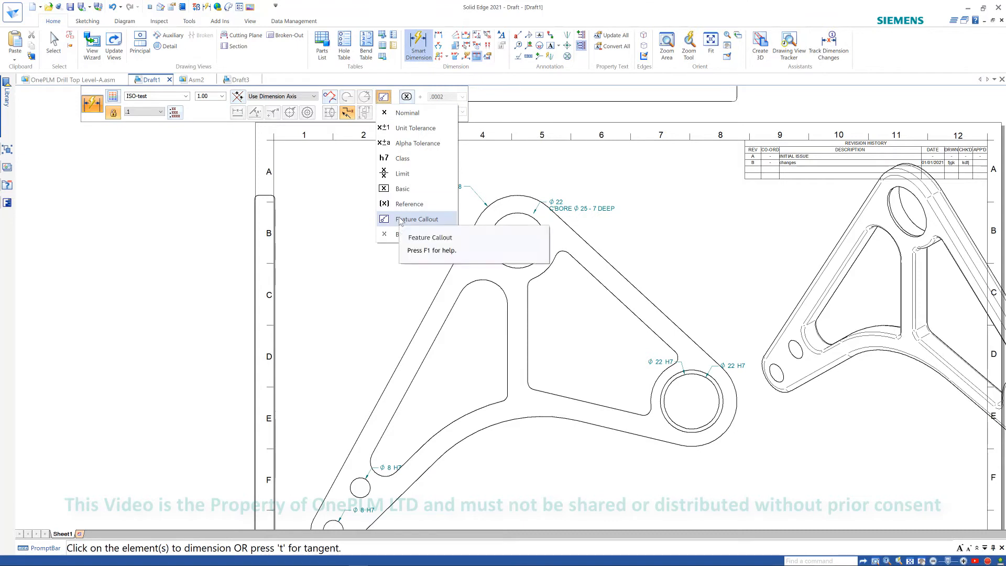
pyautogui.click(539, 164)
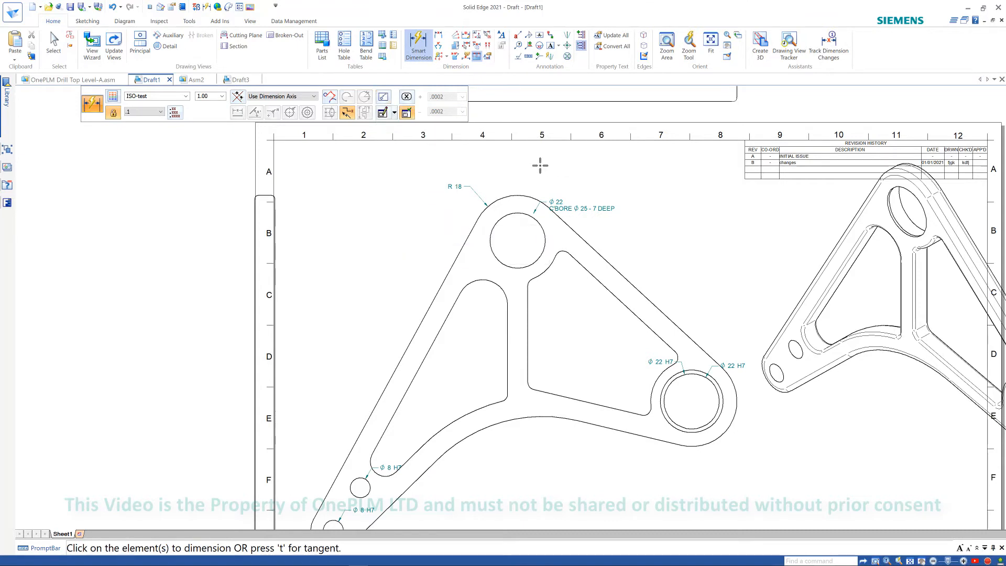
pyautogui.press('Escape')
# - Start a Callout using the feature callout code, and review the hole callout formats and available symbols and values
pyautogui.click(517, 35)
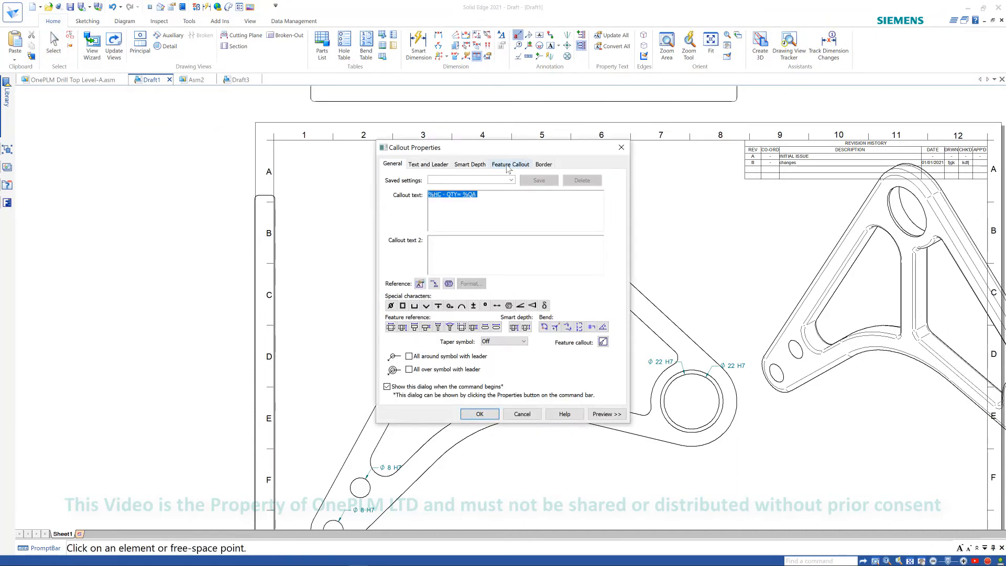
pyautogui.click(602, 342)
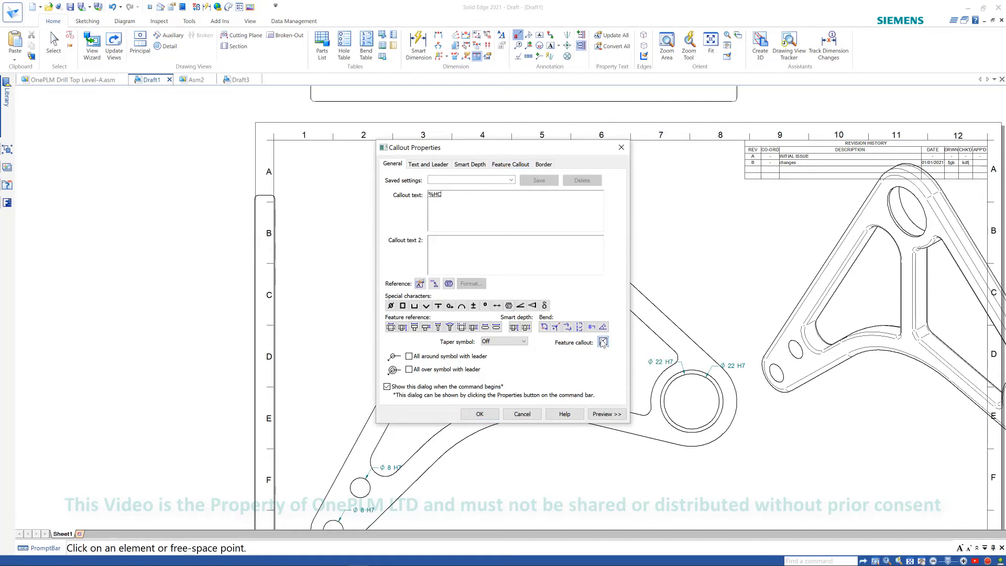
pyautogui.click(511, 166)
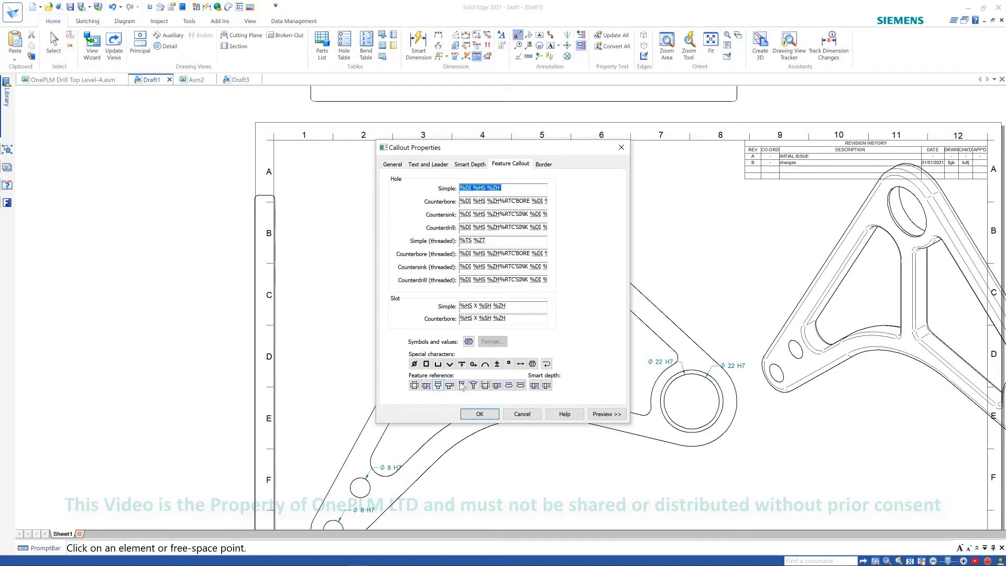
pyautogui.click(468, 342)
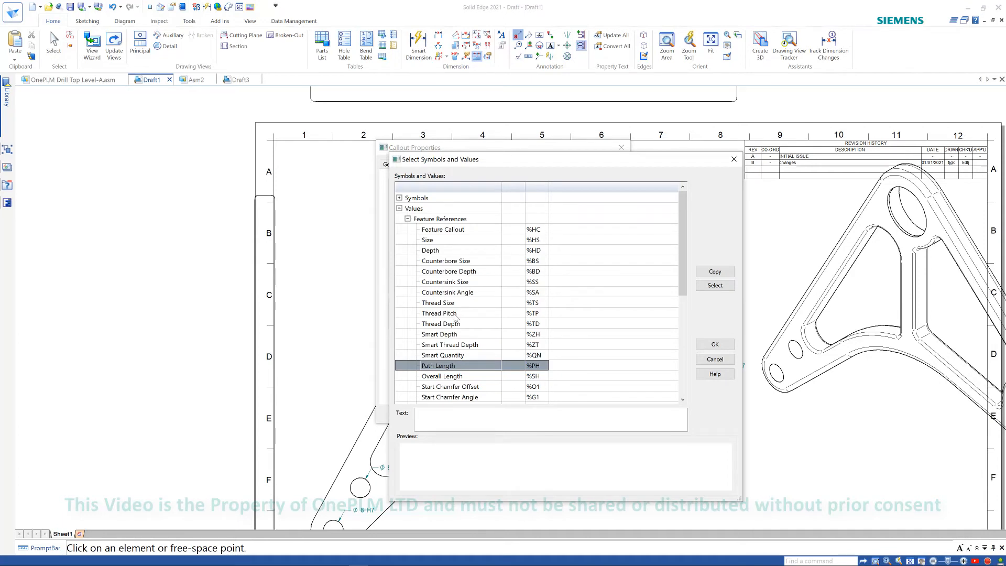
pyautogui.scroll(-3, 446, 337)
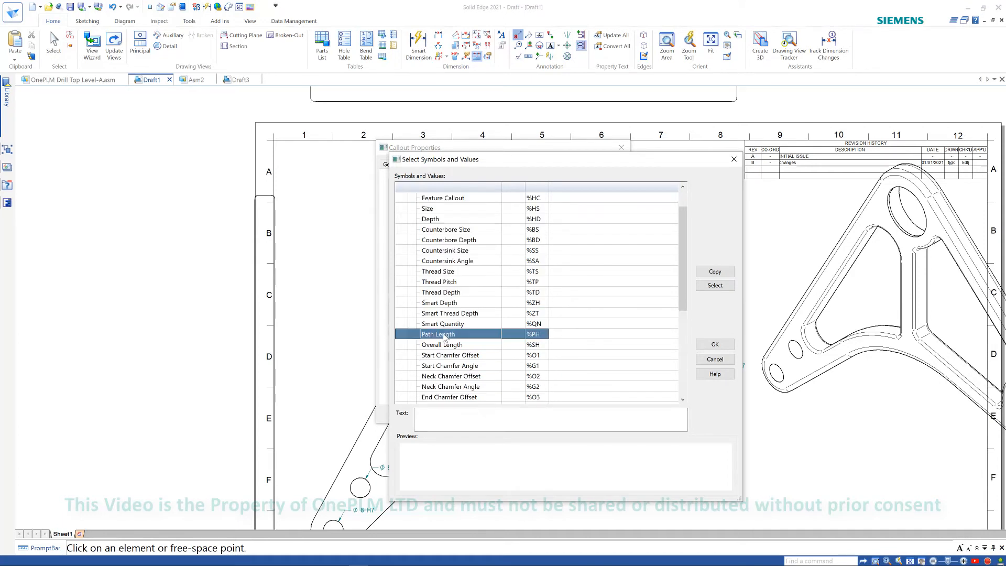
pyautogui.scroll(3, 445, 338)
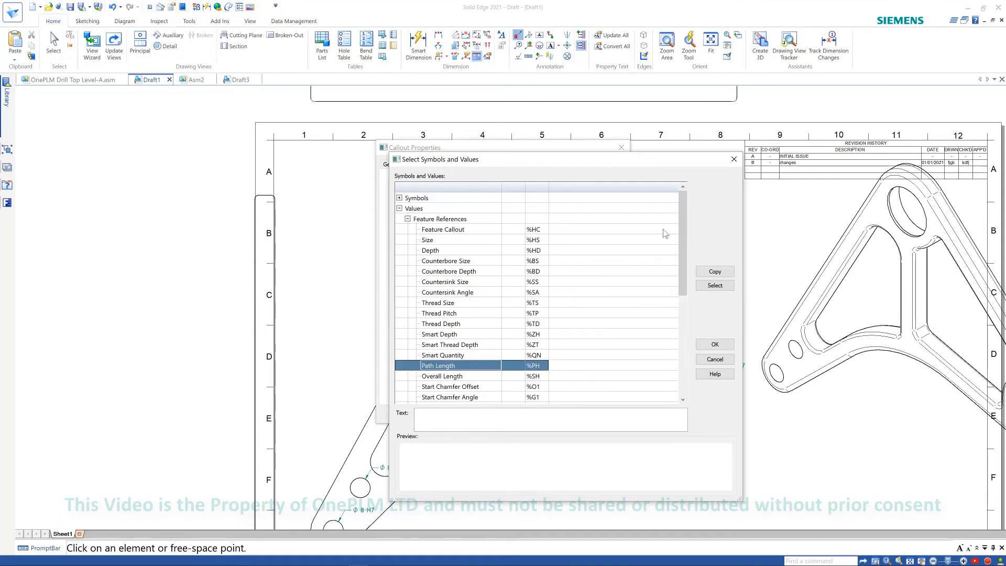
pyautogui.click(733, 159)
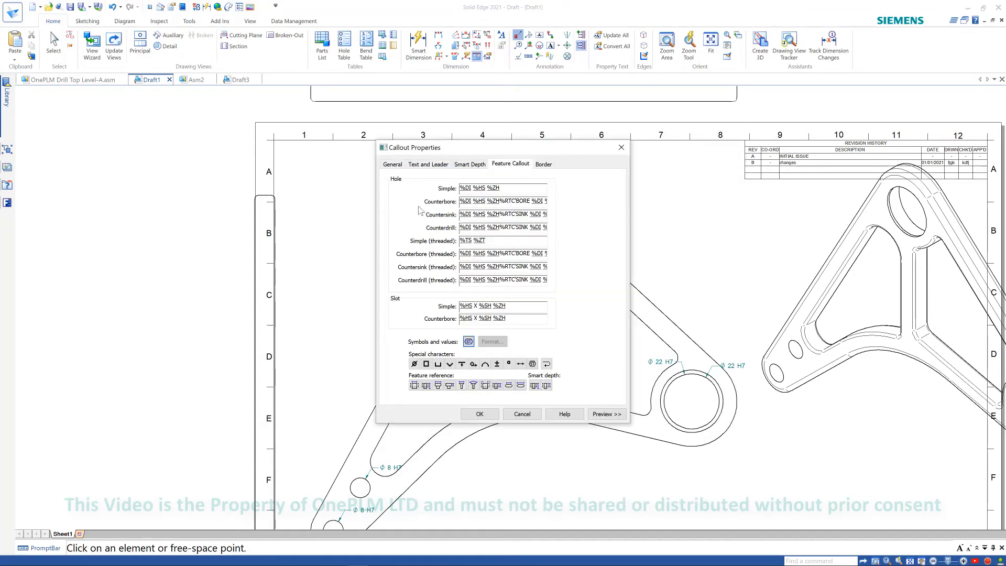
# - Complete the callout text as %HC - QTY = %QA by adding the Quantity - All value, and confirm
pyautogui.click(392, 164)
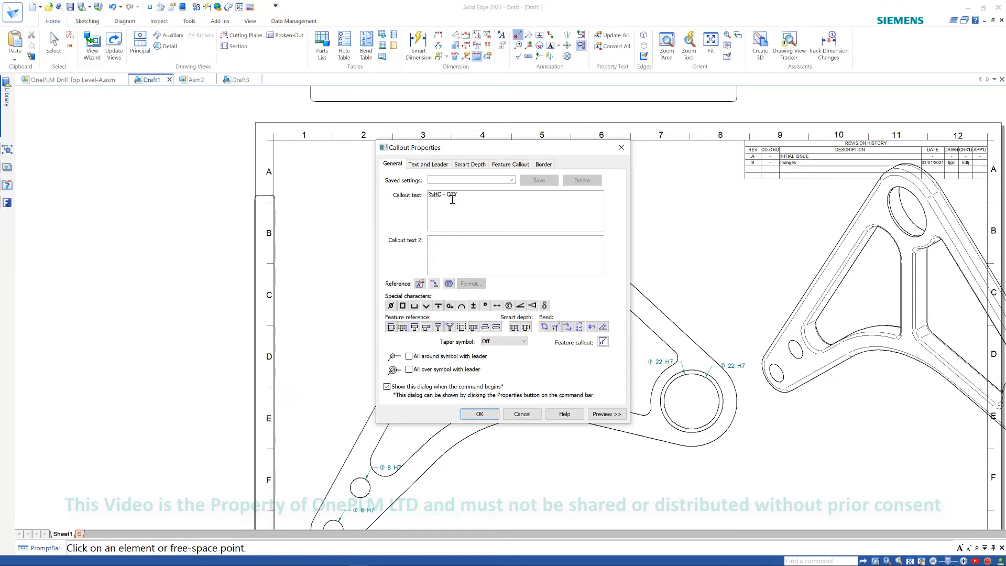
pyautogui.click(419, 284)
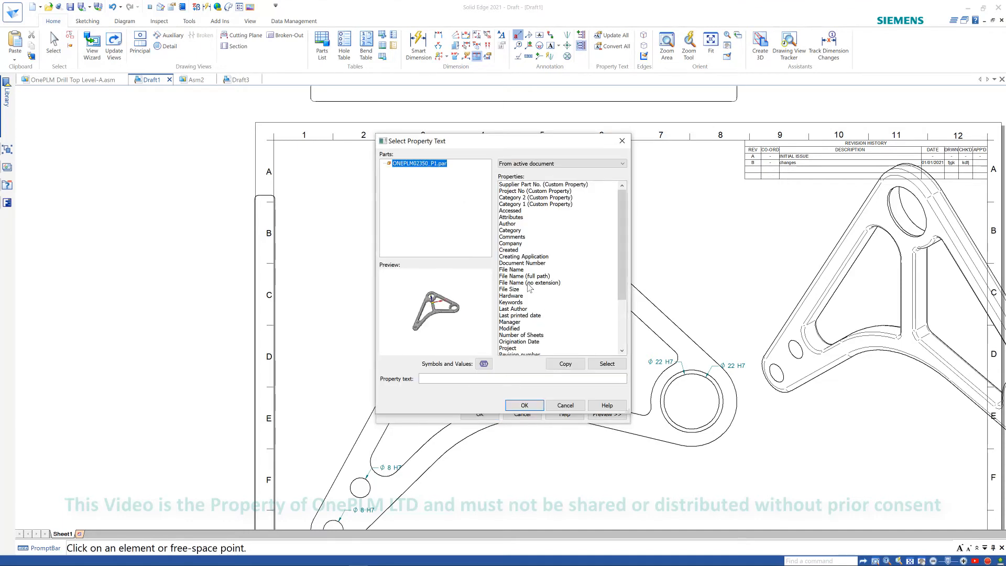
pyautogui.click(565, 405)
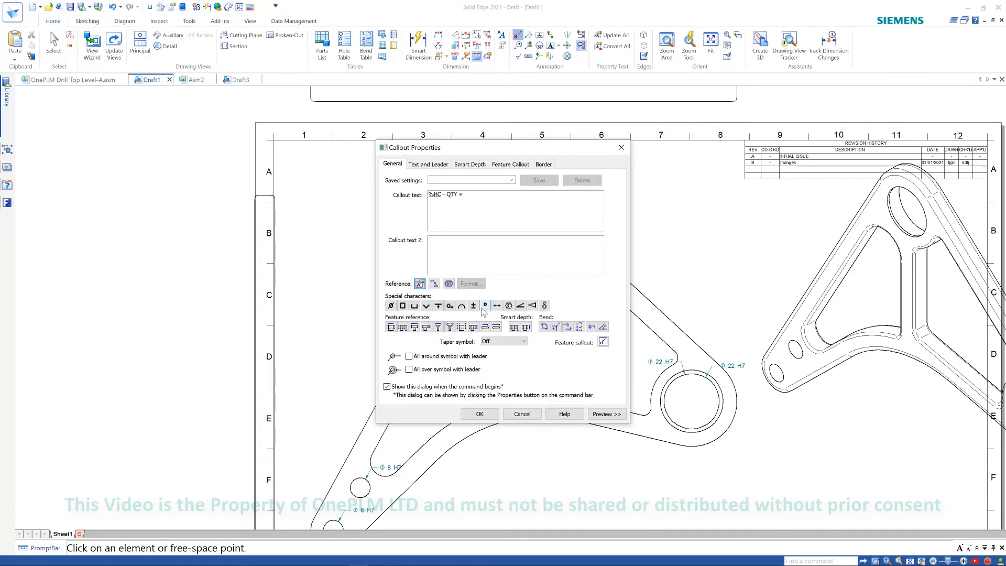
pyautogui.click(448, 284)
pyautogui.scroll(-7, 455, 343)
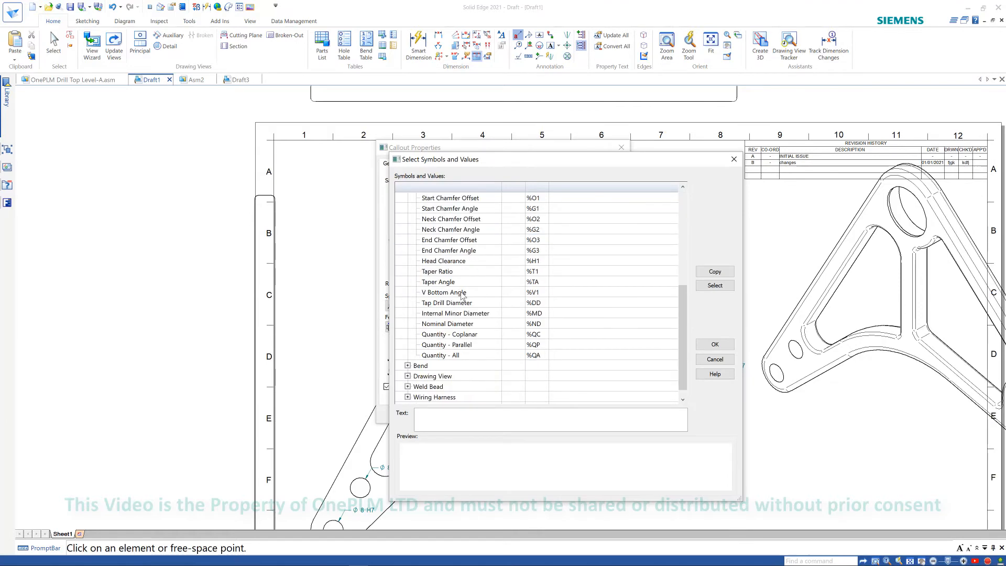
pyautogui.click(441, 345)
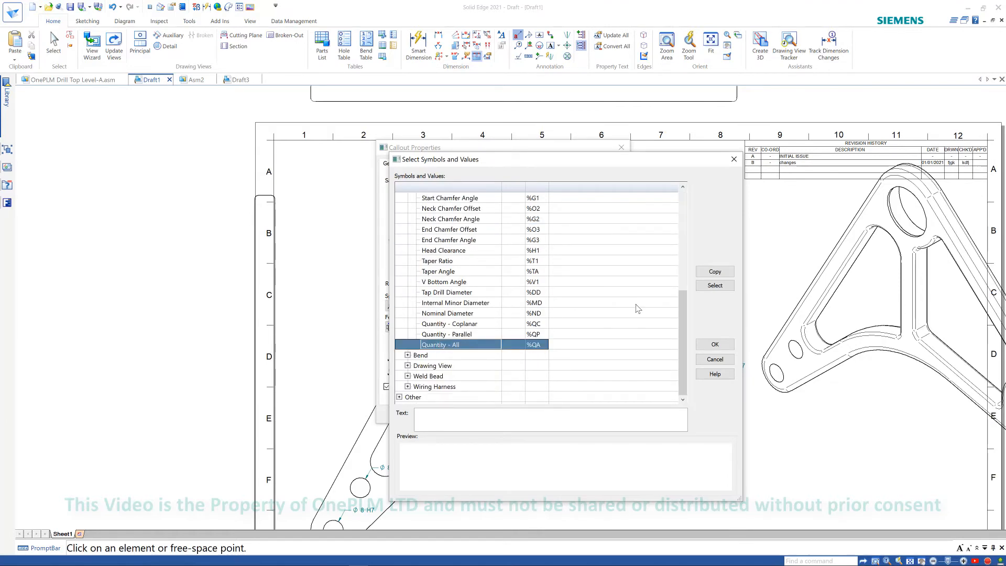
pyautogui.click(714, 285)
pyautogui.click(714, 344)
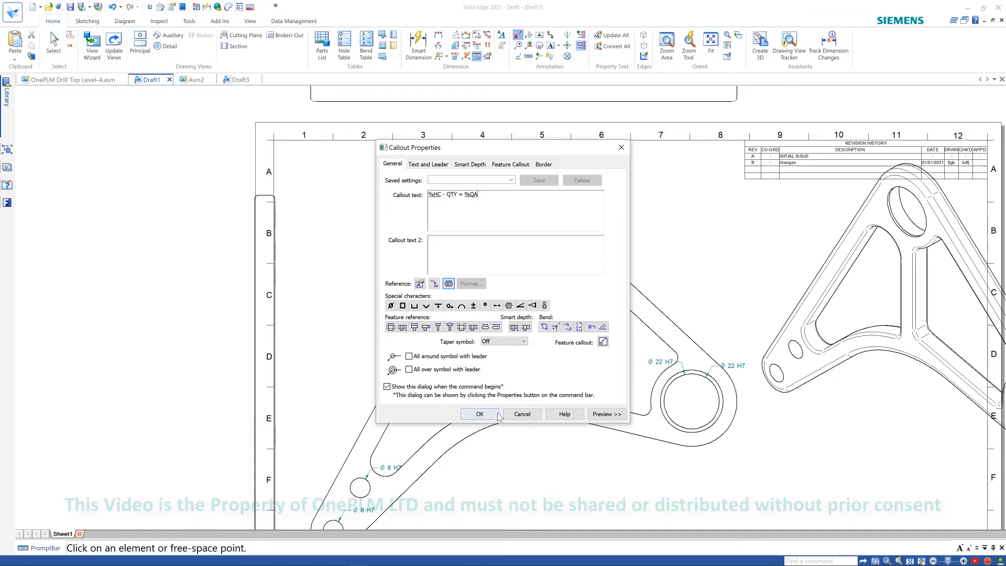
pyautogui.click(479, 414)
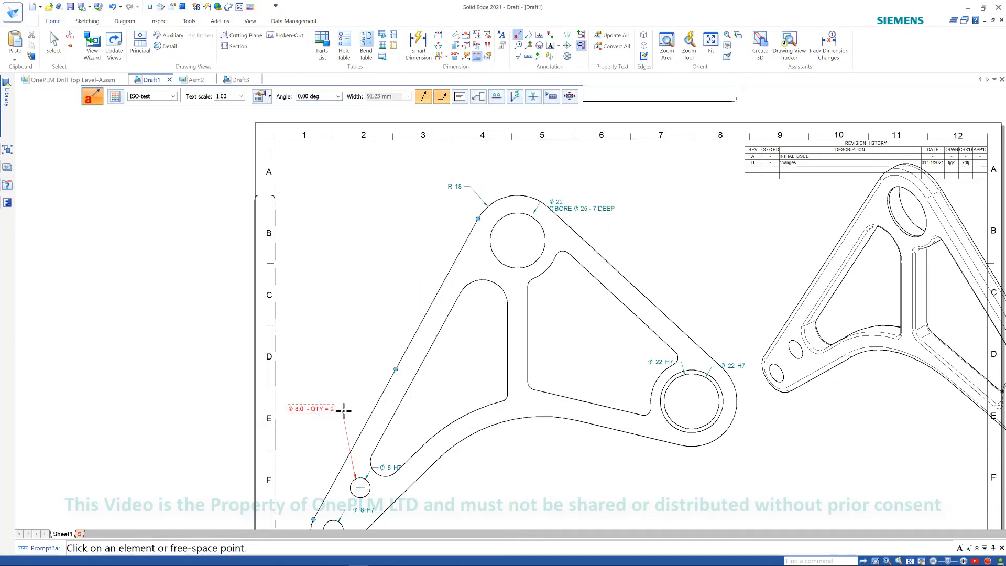
# - Place the callout on the small Ø 8 hole in the lower-left arm of the part
pyautogui.click(317, 413)
pyautogui.scroll(4, 295, 425)
pyautogui.scroll(-6, 317, 426)
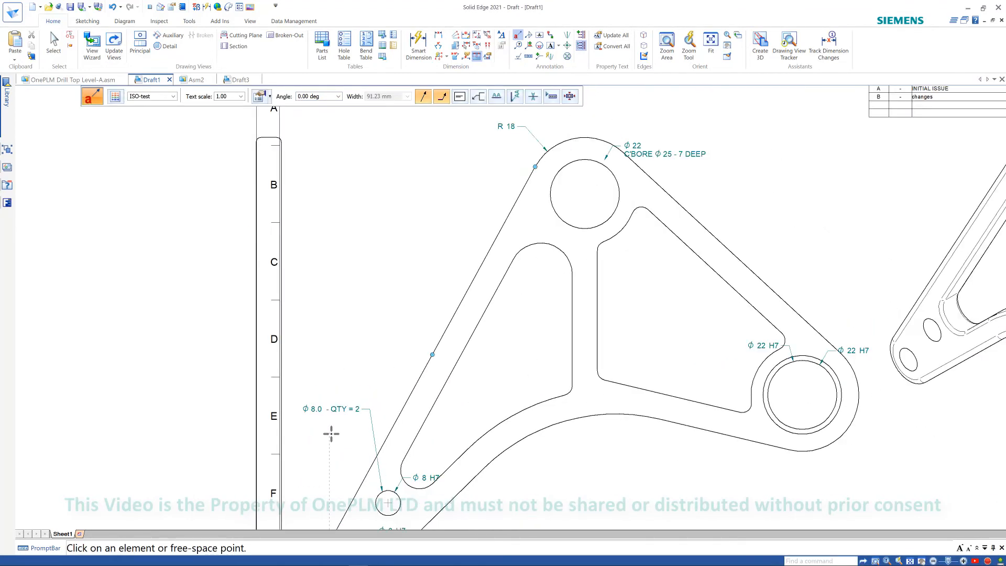
pyautogui.scroll(2, 449, 346)
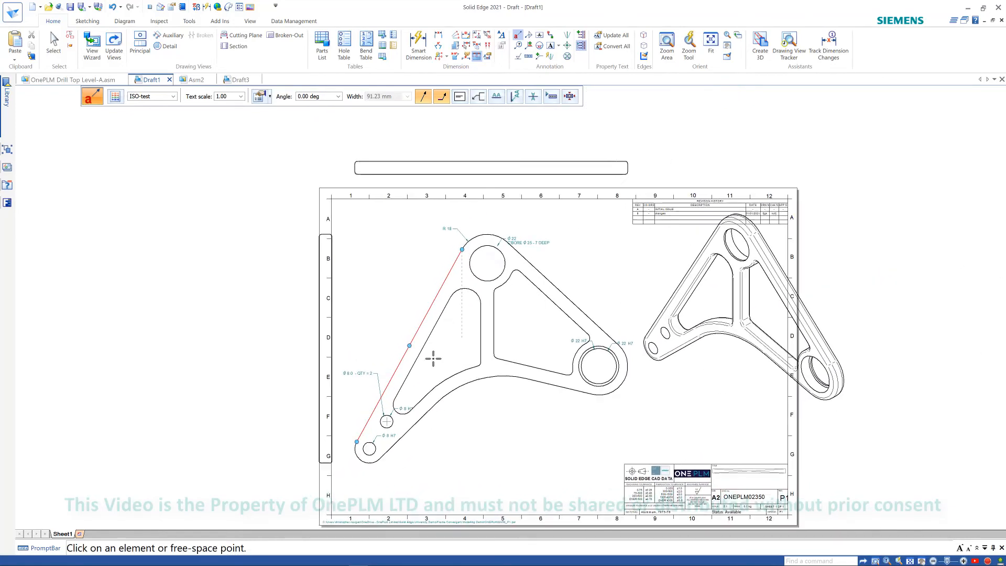
pyautogui.press('Escape')
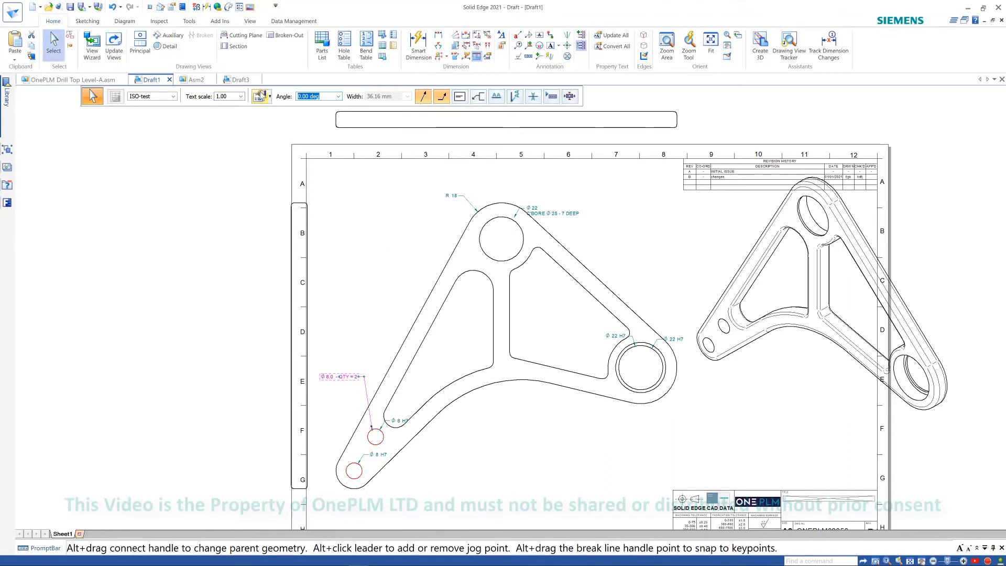
# - Open the callout properties and browse the saved callout settings list without applying any
pyautogui.click(567, 196)
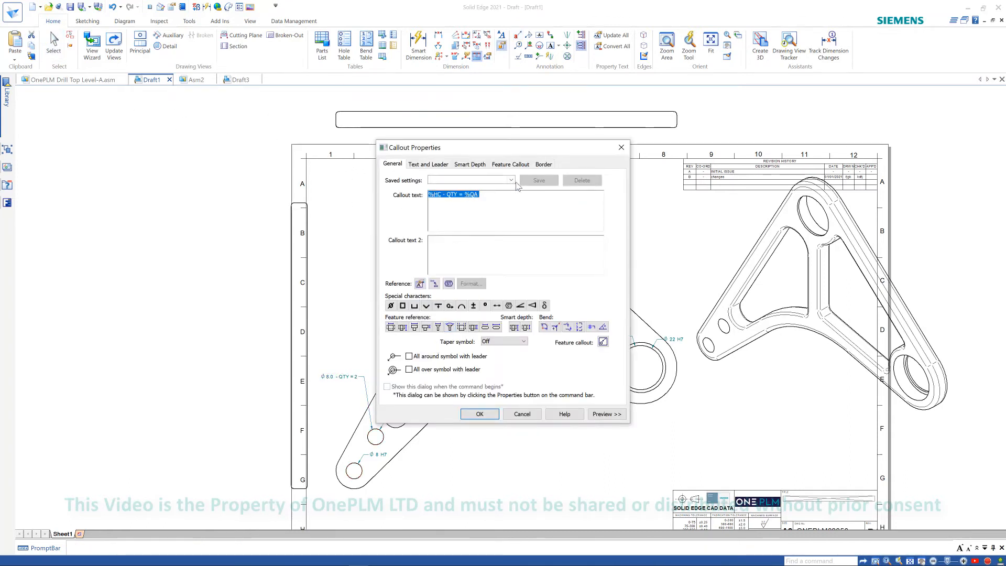
pyautogui.click(510, 180)
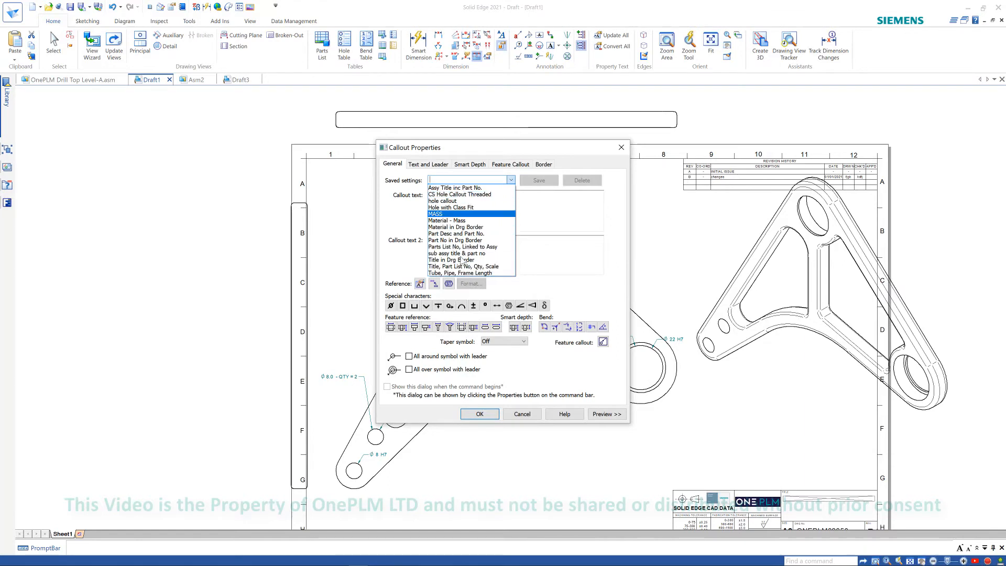
pyautogui.press('Return')
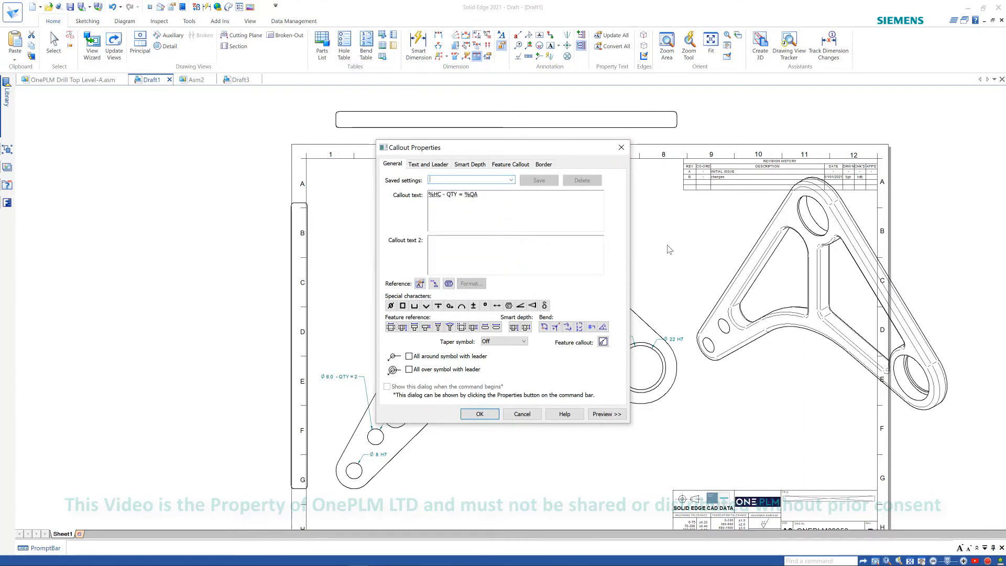
pyautogui.click(535, 413)
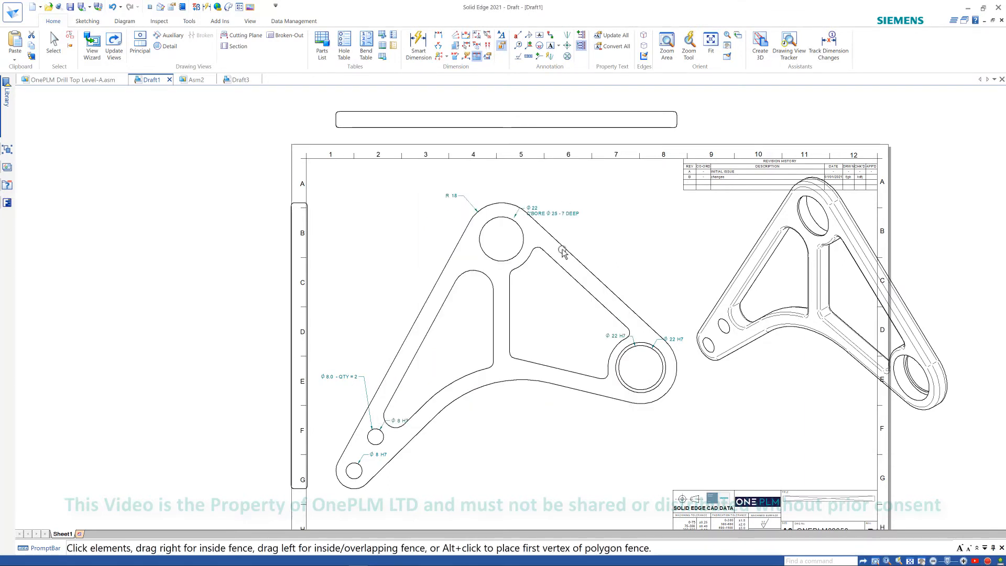
pyautogui.press('Escape')
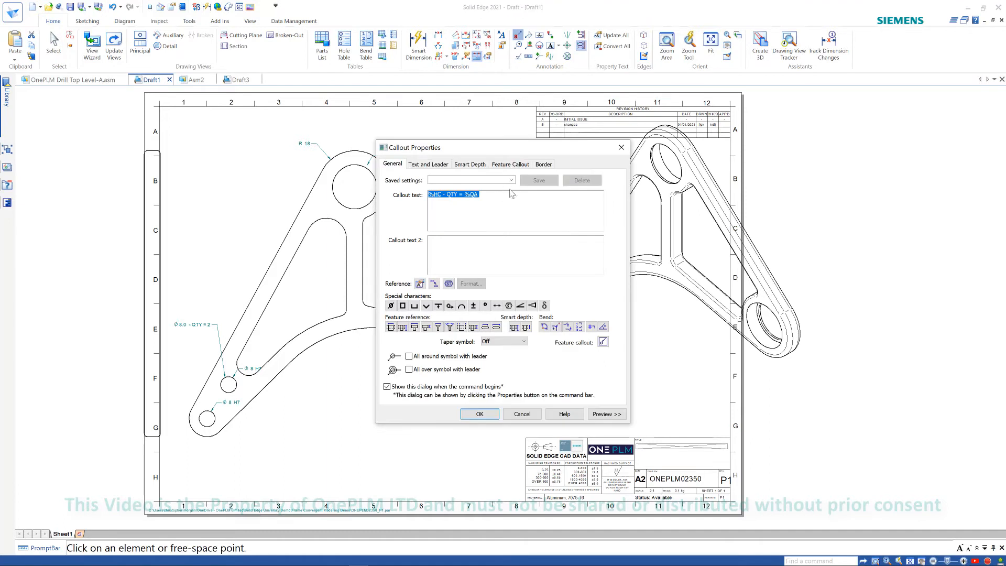
# - Place a callout using the CS Hole Callout Threaded saved setting on the Ø 22 hole in the right boss
pyautogui.click(510, 180)
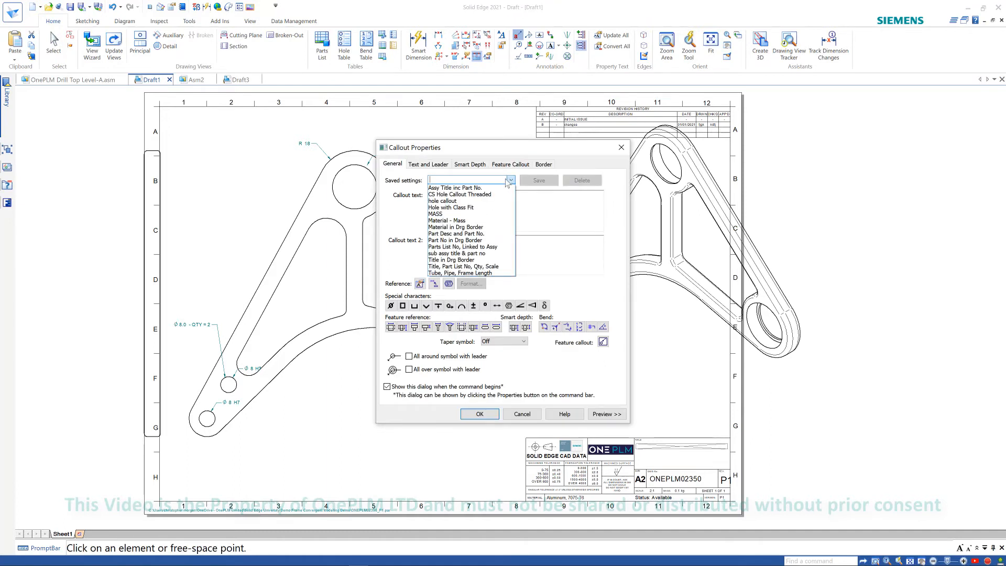
pyautogui.click(460, 194)
pyautogui.click(479, 413)
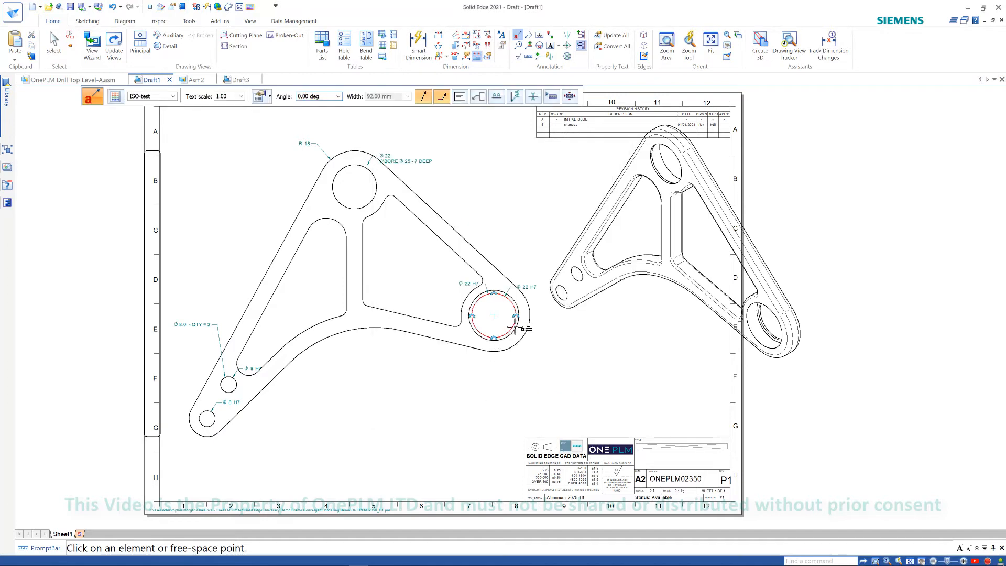
pyautogui.click(515, 328)
pyautogui.scroll(5, 545, 351)
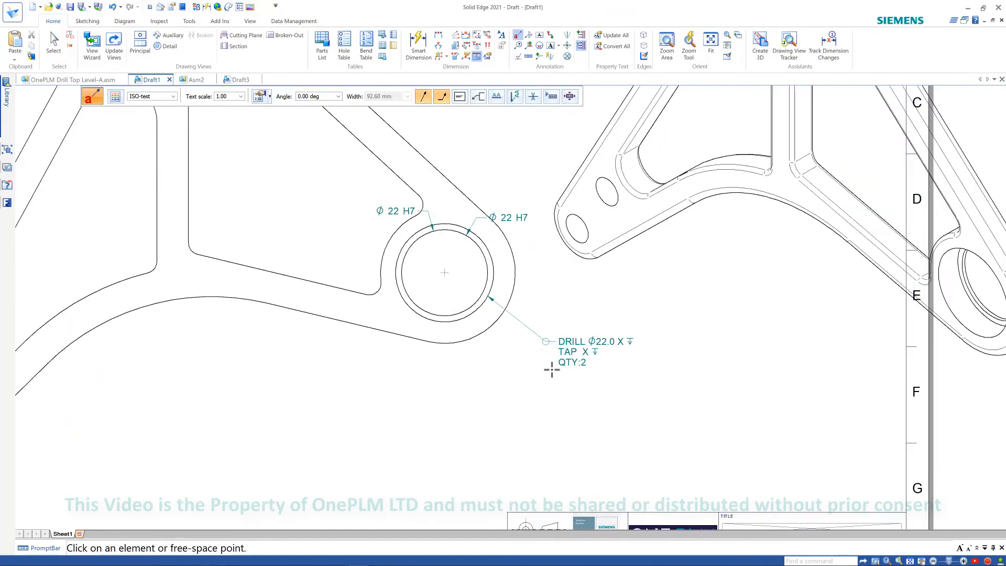
pyautogui.scroll(-2, 554, 391)
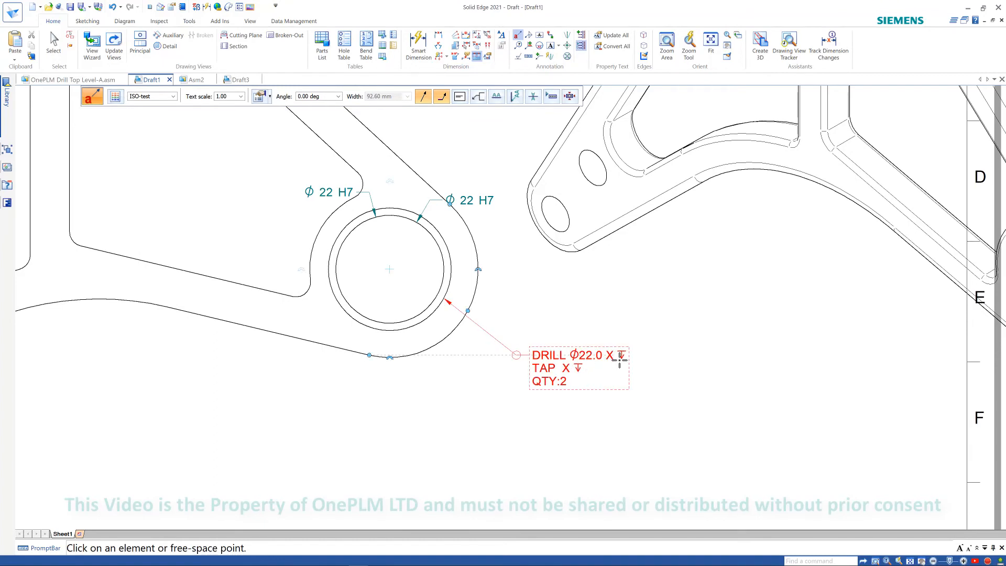
pyautogui.scroll(-4, 560, 398)
pyautogui.moveTo(551, 398); pyautogui.dragTo(568, 397, button='middle')
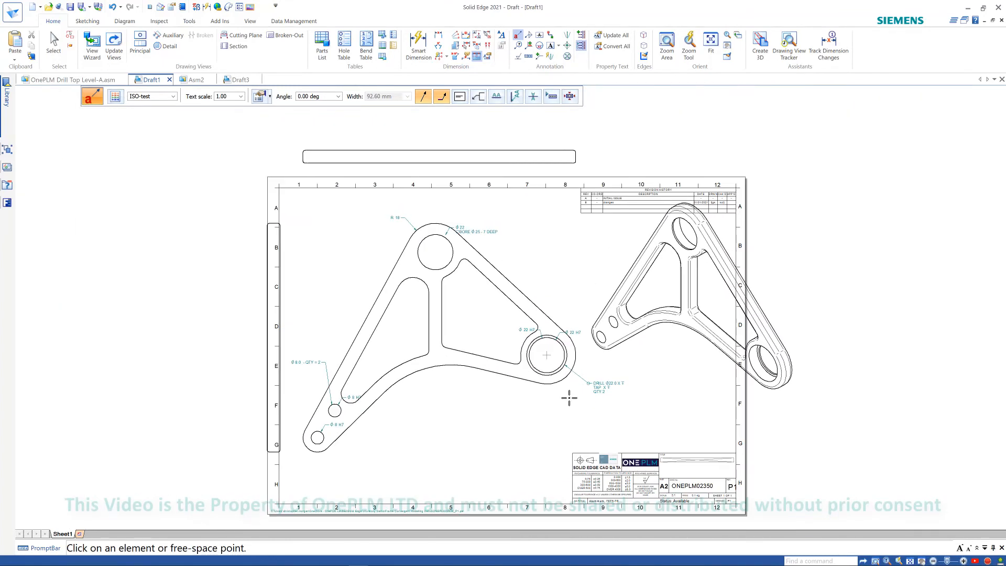
pyautogui.press('Escape')
pyautogui.moveTo(562, 279); pyautogui.dragTo(589, 283, button='middle')
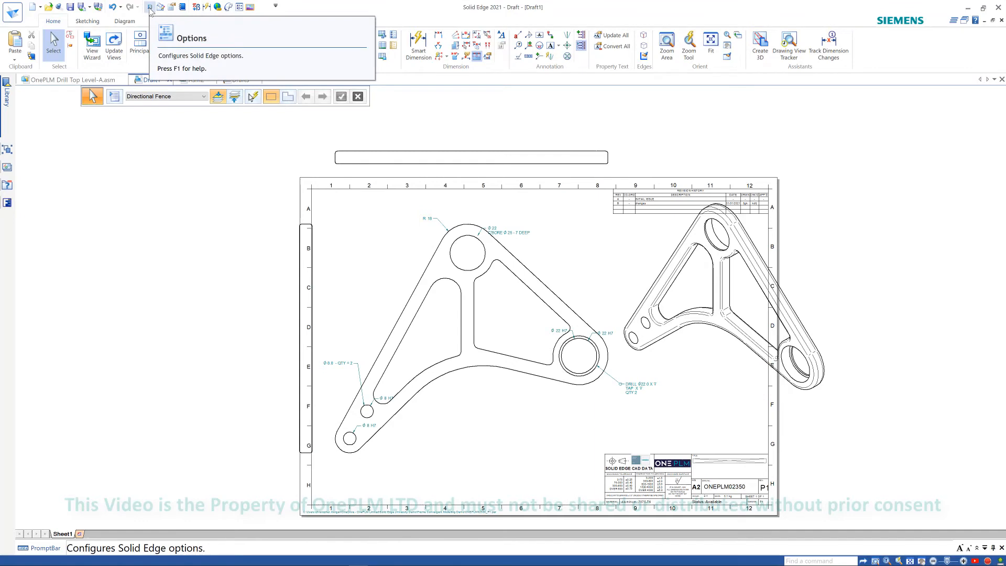
pyautogui.scroll(-3, 501, 148)
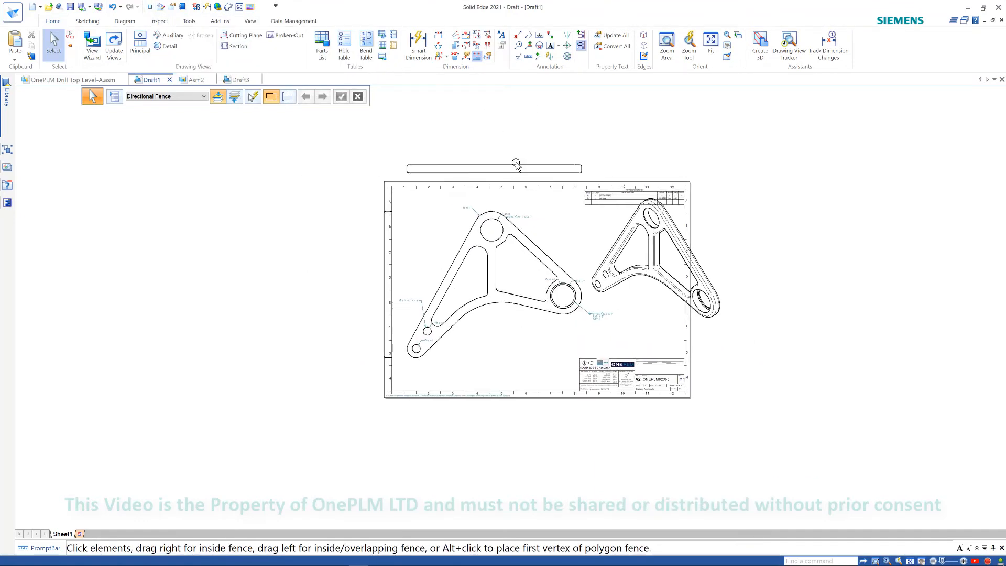
pyautogui.scroll(2, 515, 165)
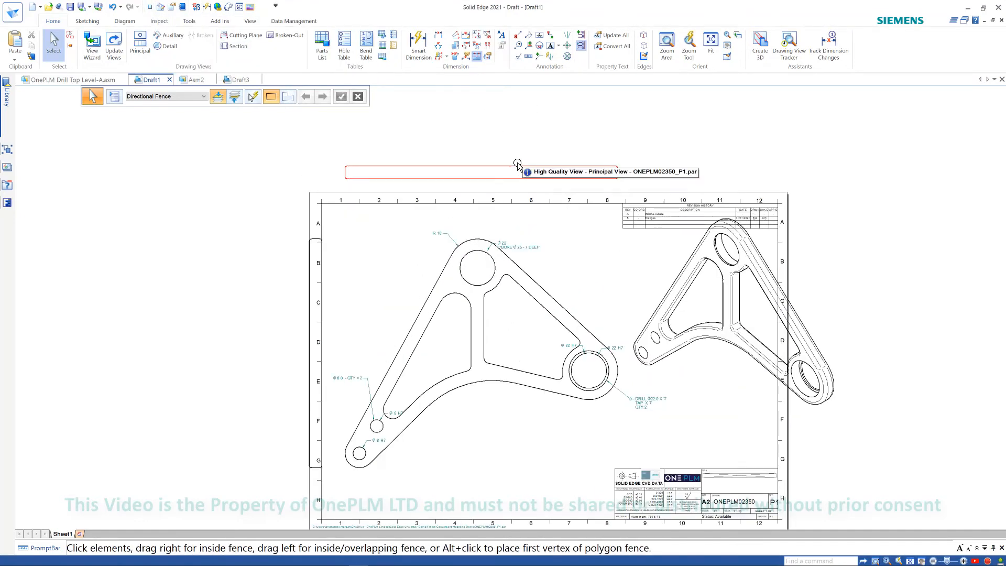
pyautogui.moveTo(573, 281); pyautogui.dragTo(552, 262, button='middle')
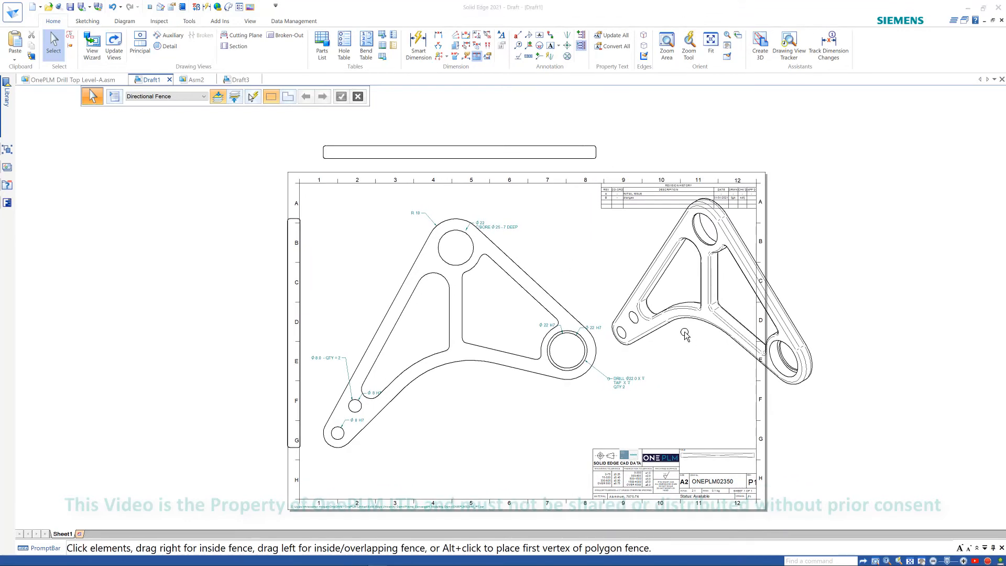
# - Add an aligned dimension with Automatic axis along the upper-left slanted edge of the part
pyautogui.moveTo(629, 223); pyautogui.dragTo(651, 222, button='middle')
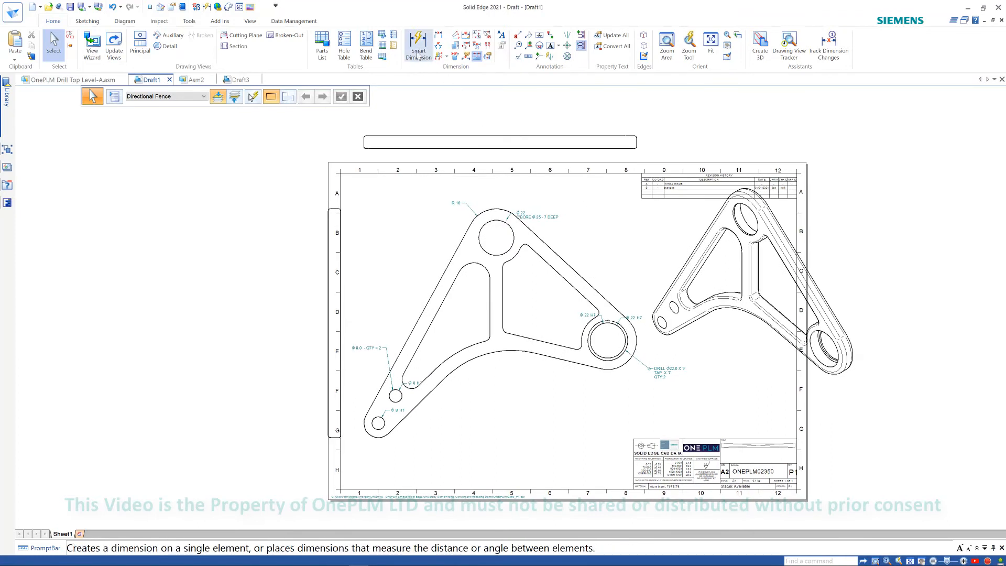
pyautogui.click(454, 252)
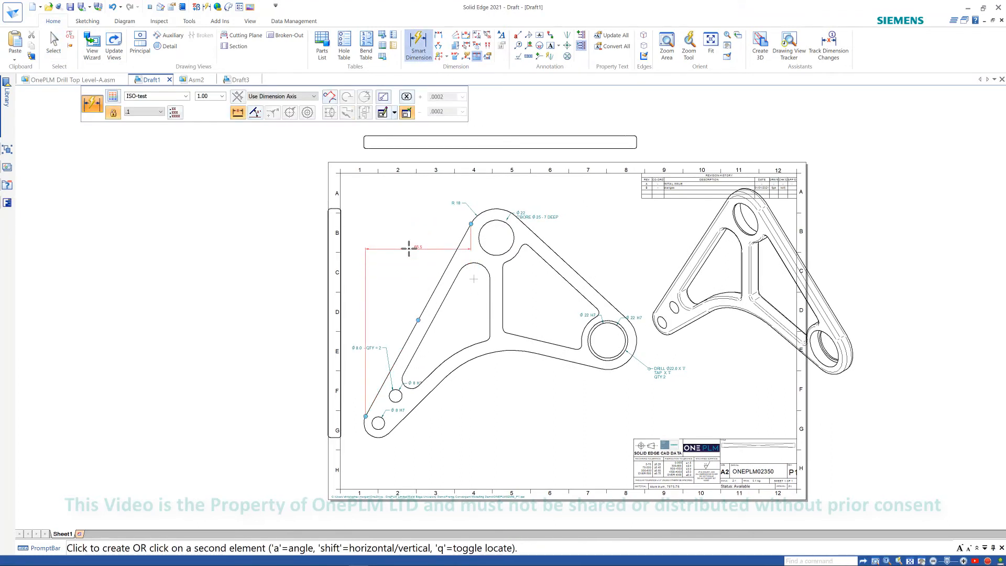
pyautogui.click(310, 97)
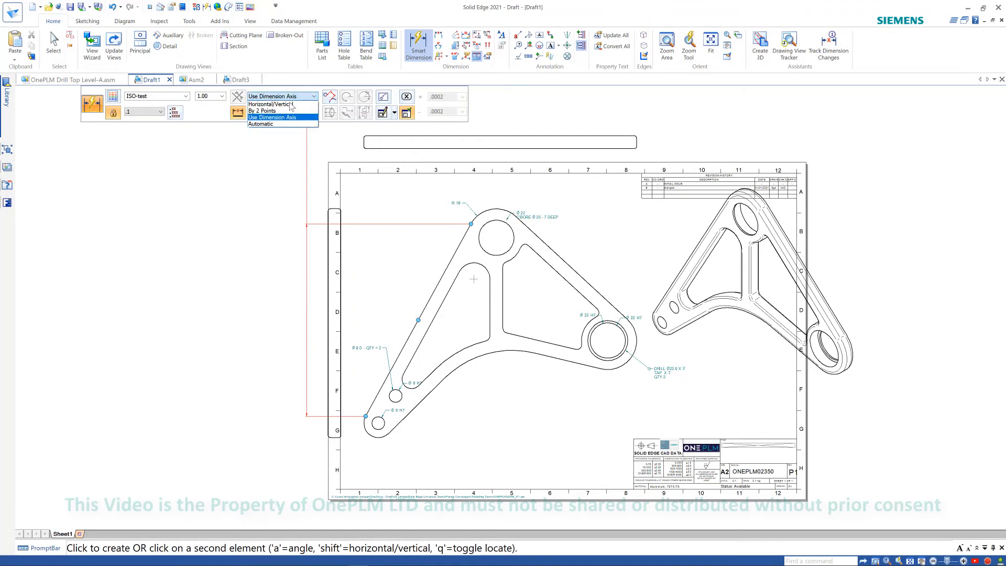
pyautogui.click(276, 124)
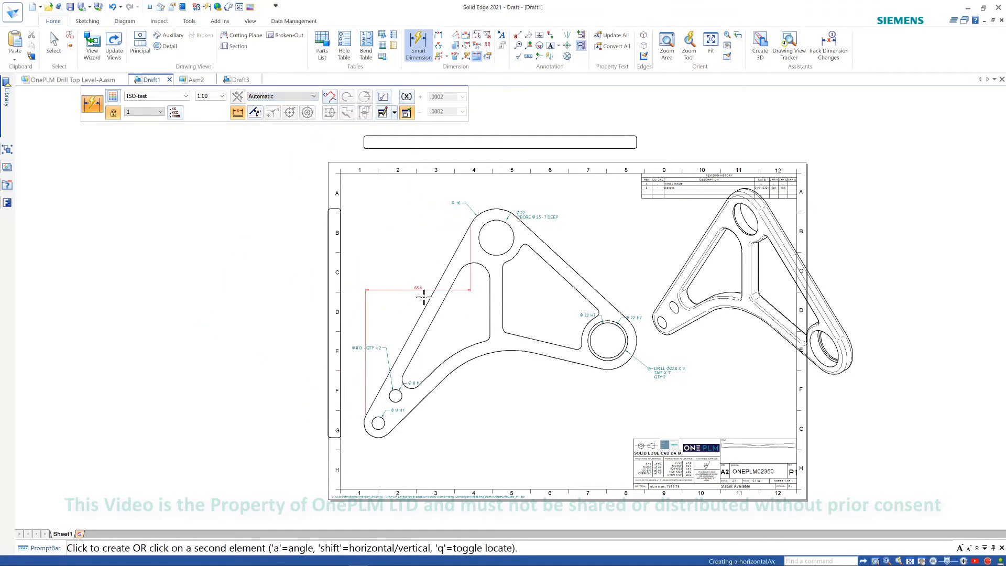
pyautogui.click(429, 234)
pyautogui.scroll(5, 430, 234)
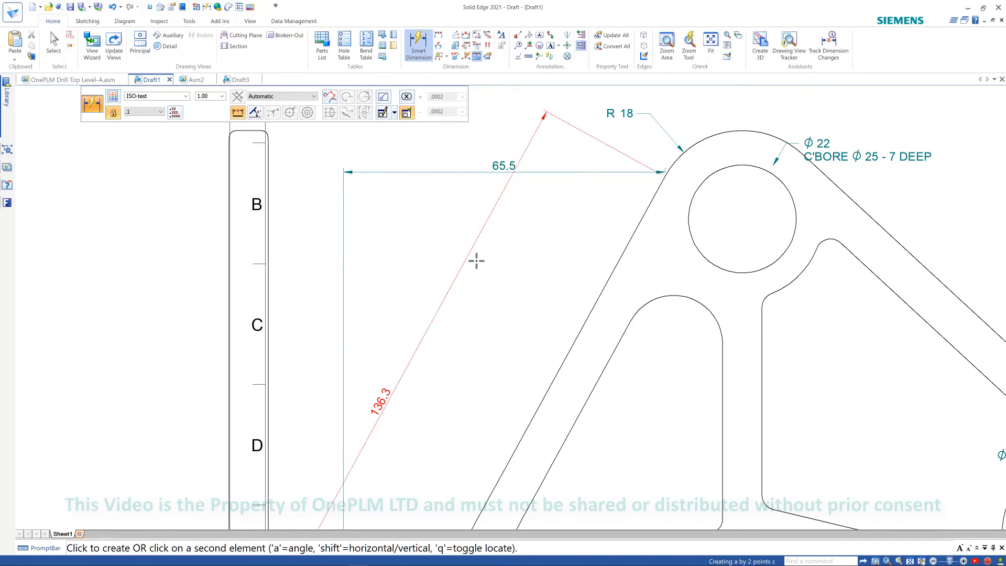
pyautogui.scroll(-3, 508, 267)
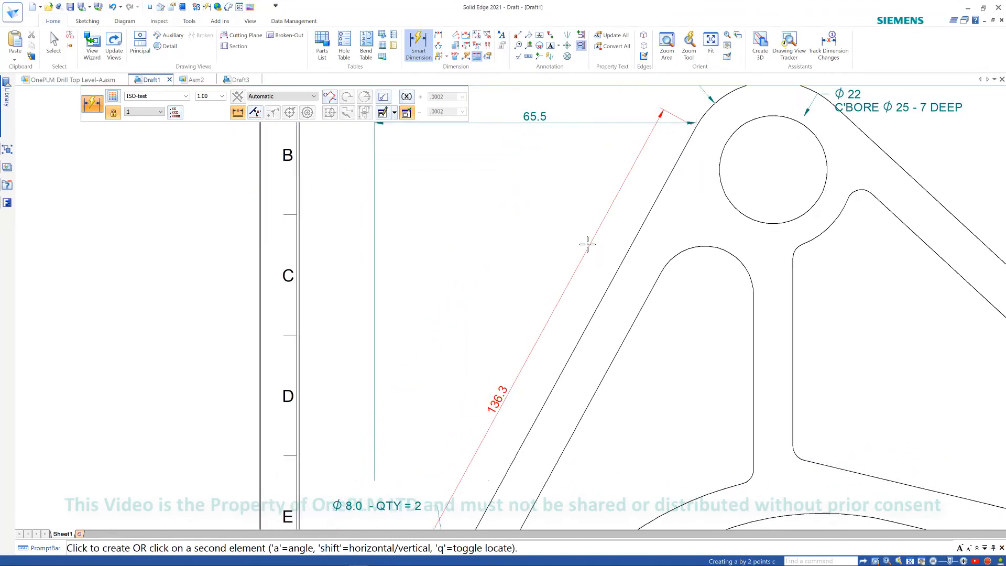
pyautogui.click(590, 259)
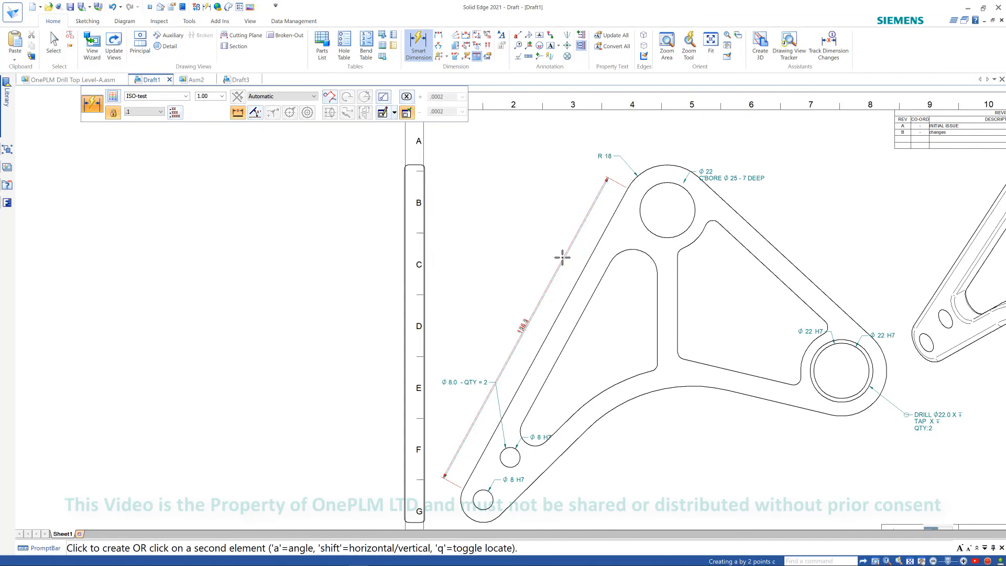
pyautogui.click(551, 287)
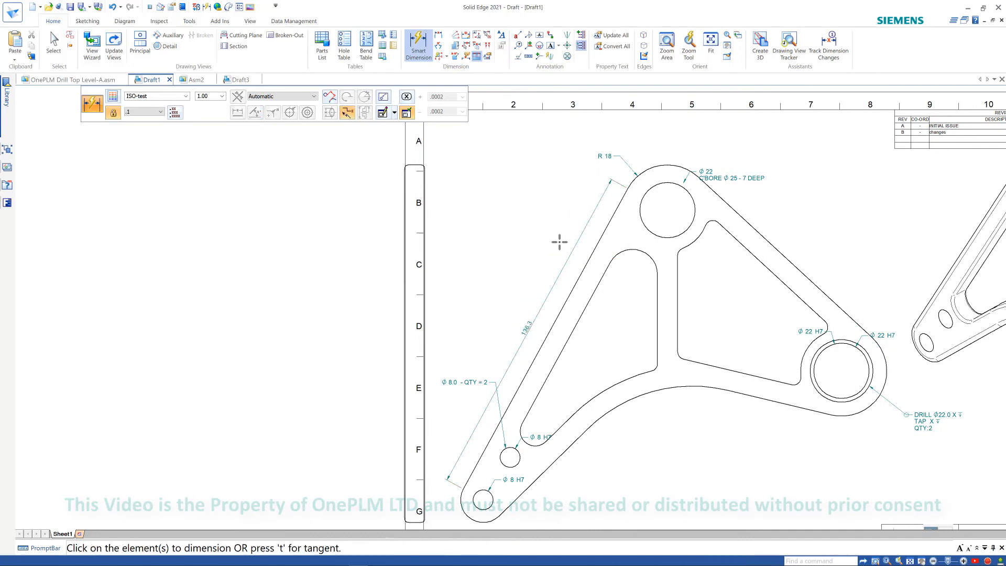
pyautogui.moveTo(550, 237); pyautogui.dragTo(531, 266, button='middle')
pyautogui.press('Escape')
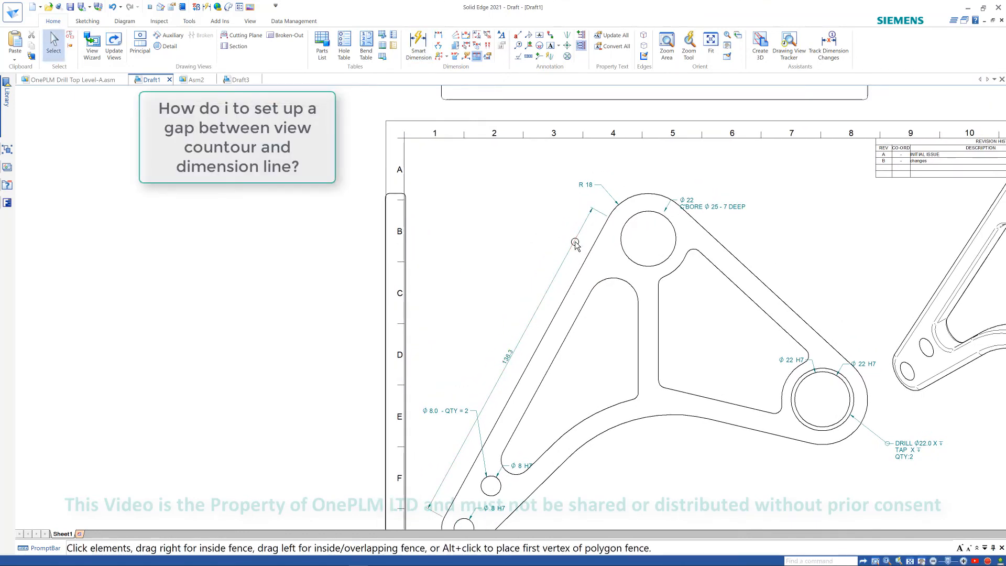
# - Open the new dimension's properties and review the projection line element gap and text settings
pyautogui.click(575, 244)
pyautogui.scroll(5, 592, 211)
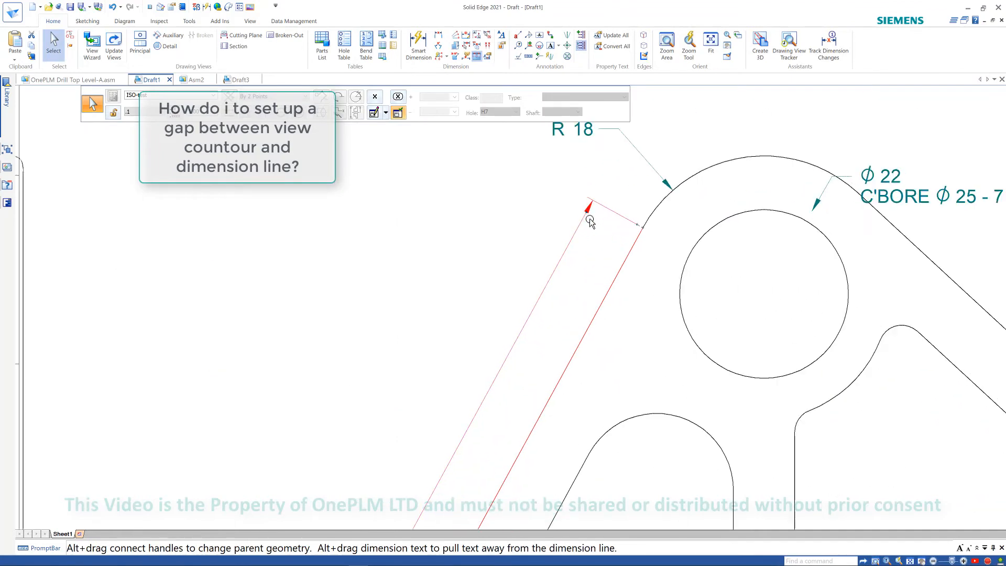
pyautogui.scroll(-5, 672, 234)
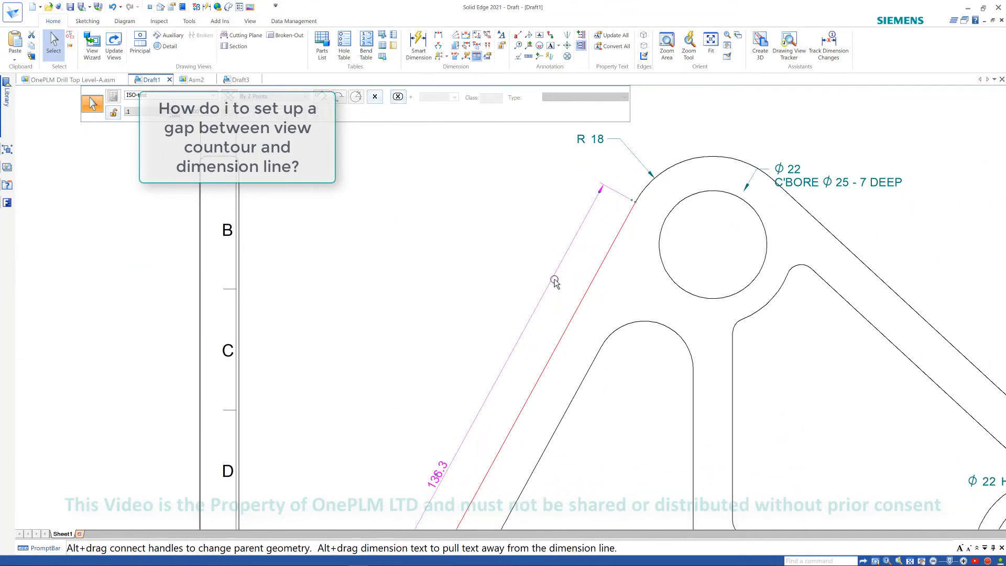
pyautogui.click(513, 260)
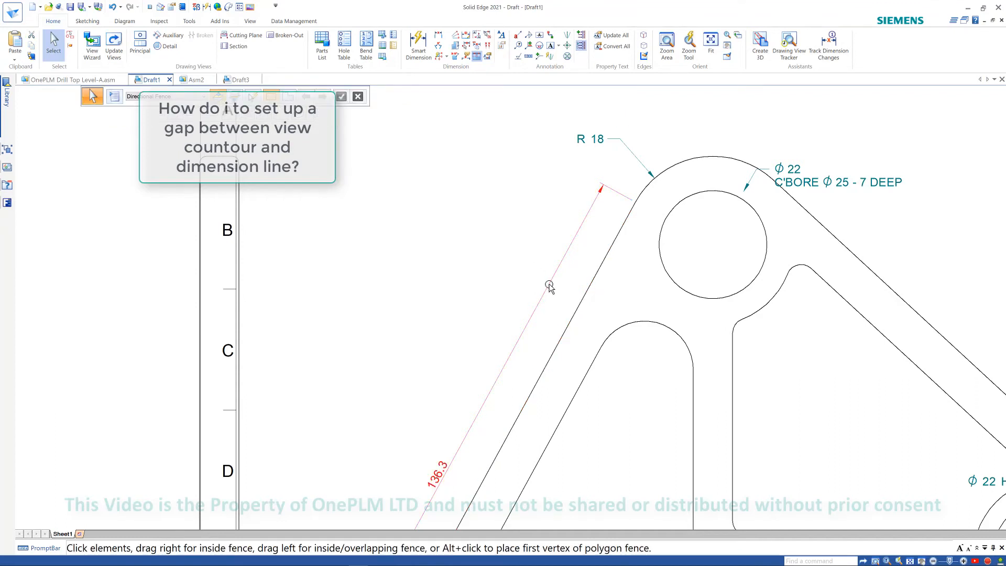
pyautogui.click(549, 287)
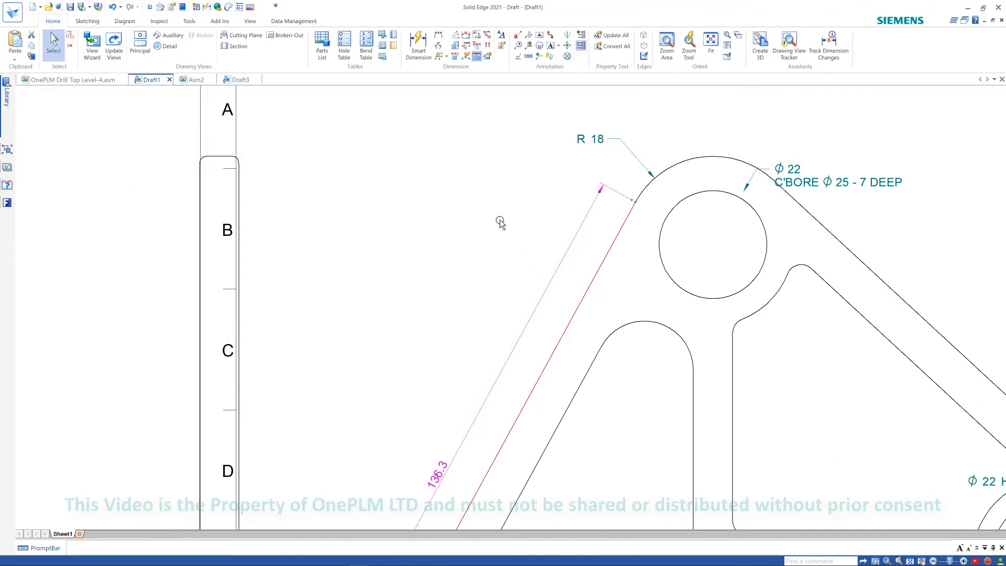
pyautogui.click(532, 224)
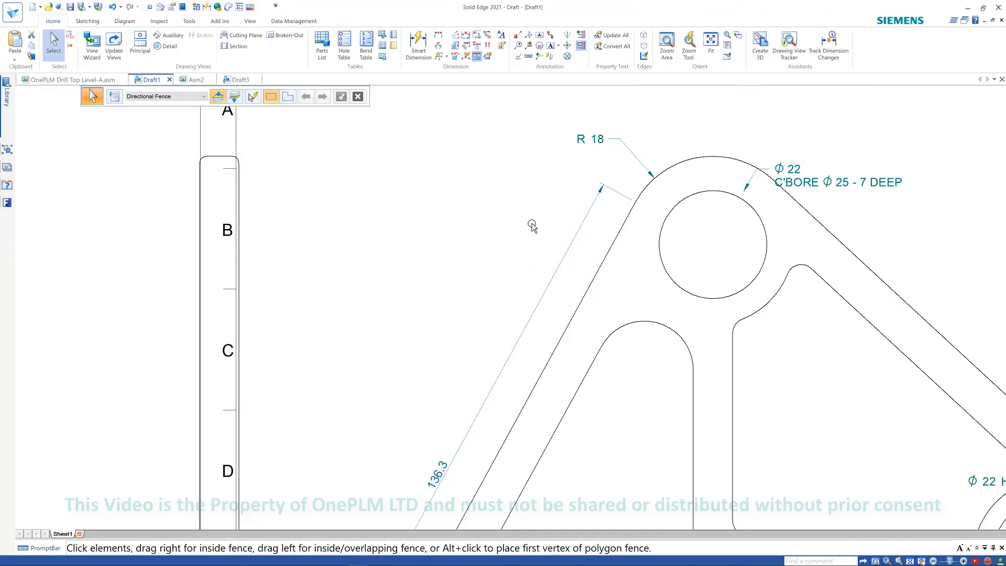
pyautogui.click(563, 264)
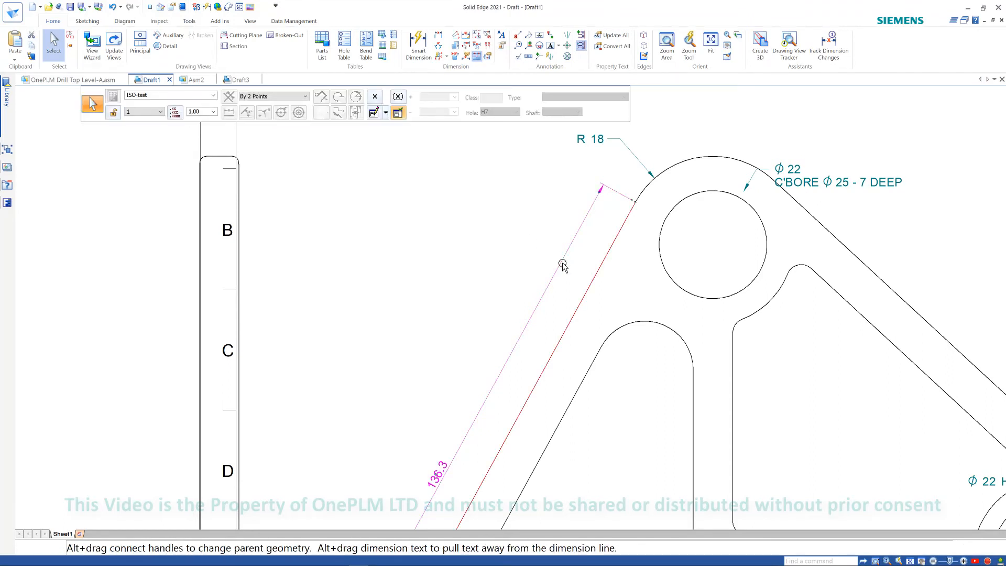
pyautogui.rightClick(562, 265)
pyautogui.click(593, 476)
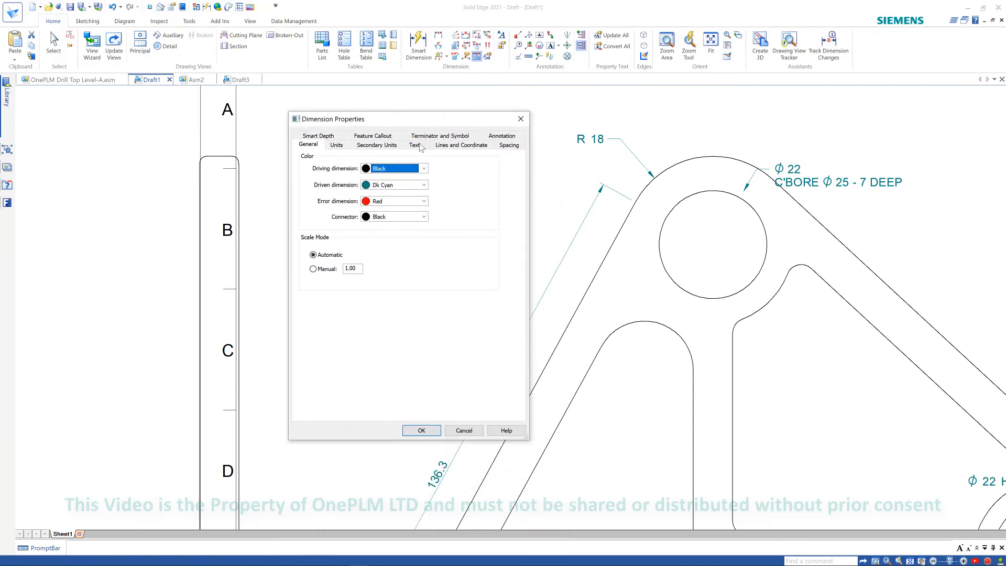
pyautogui.click(440, 145)
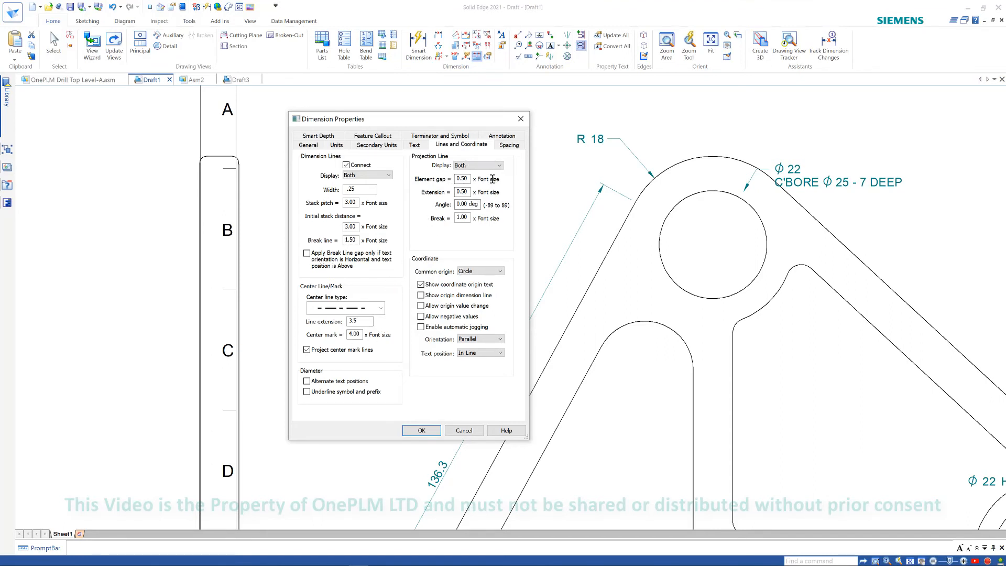
pyautogui.click(416, 146)
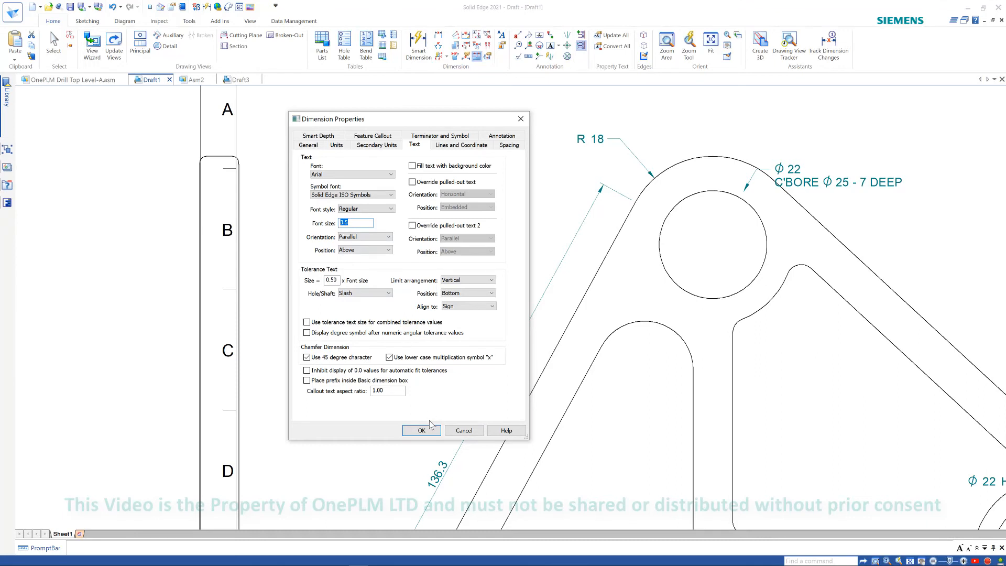
pyautogui.click(461, 430)
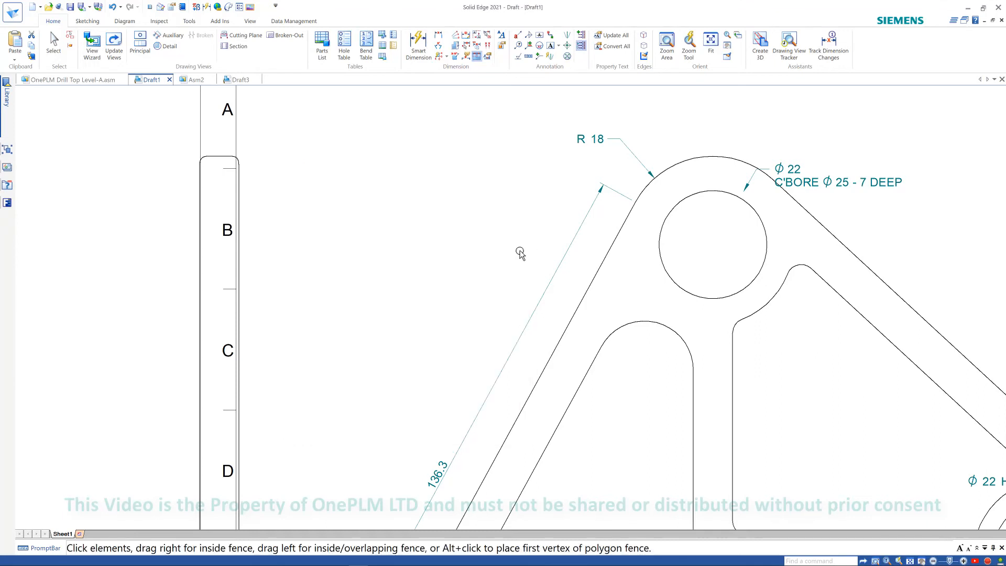
pyautogui.moveTo(507, 208); pyautogui.dragTo(505, 231, button='middle')
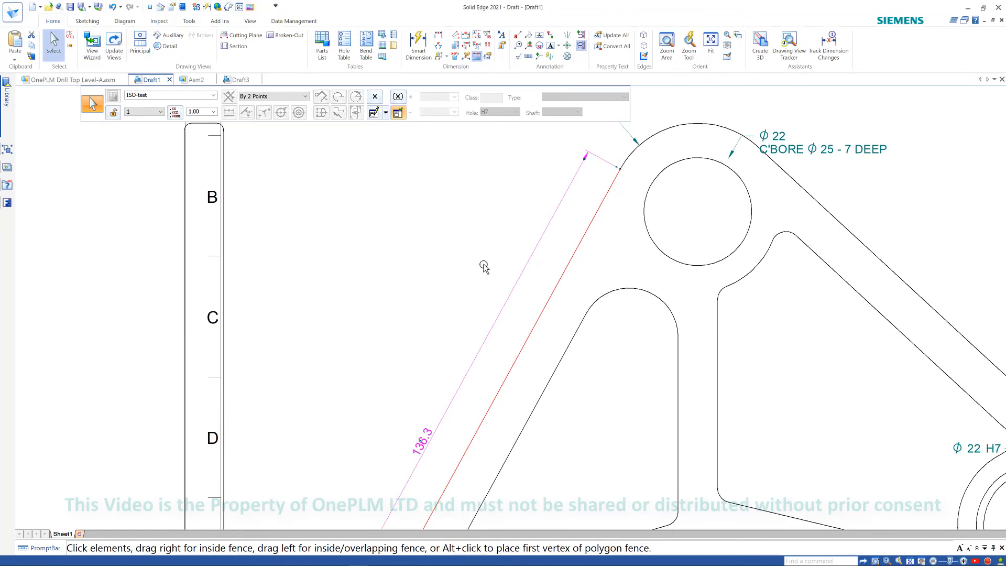
pyautogui.press('Escape')
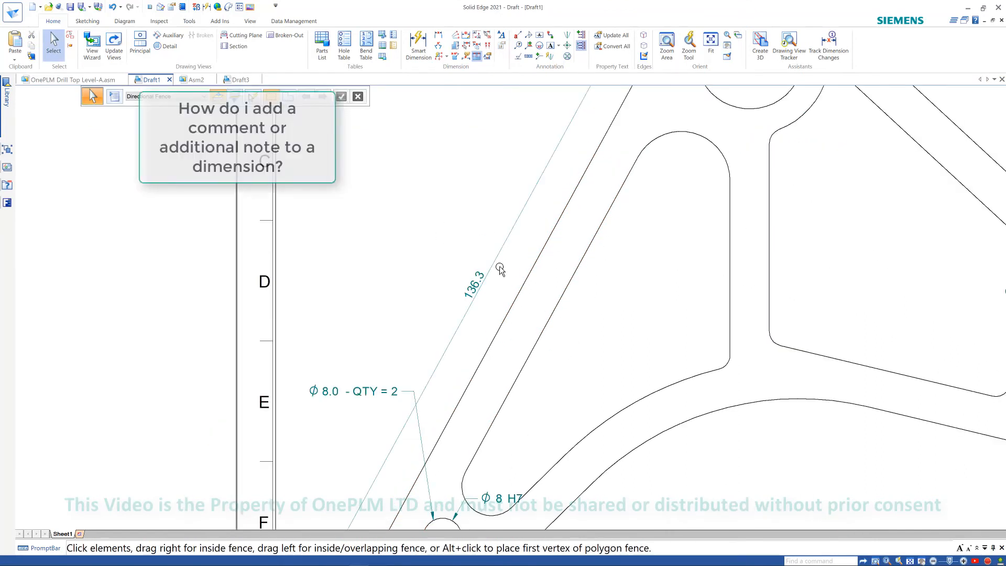
# - Add the prefix 2 X DRILL and the subfix Non FNC to the slanted 136.3 aligned dimension
pyautogui.click(491, 266)
pyautogui.click(471, 286)
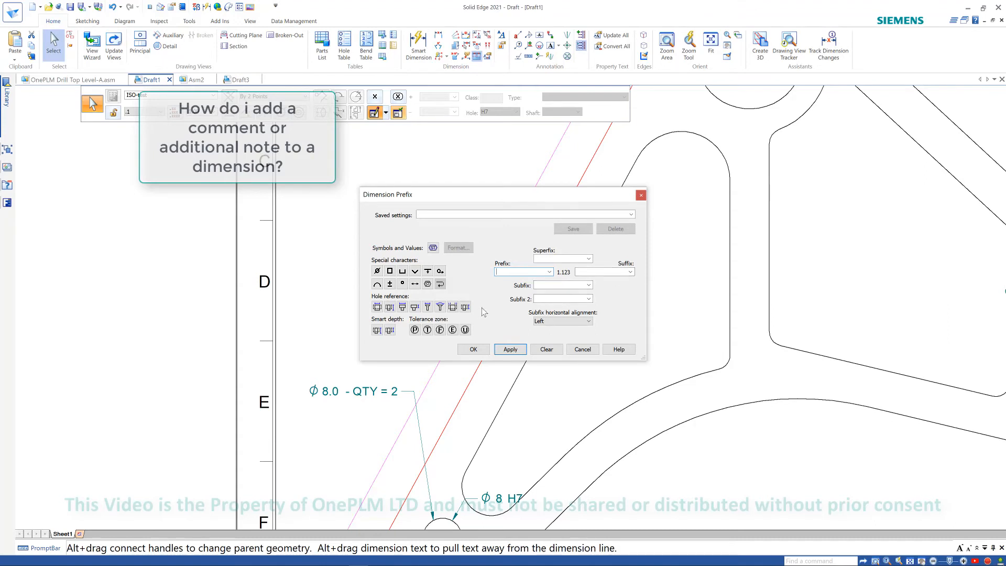
pyautogui.click(550, 272)
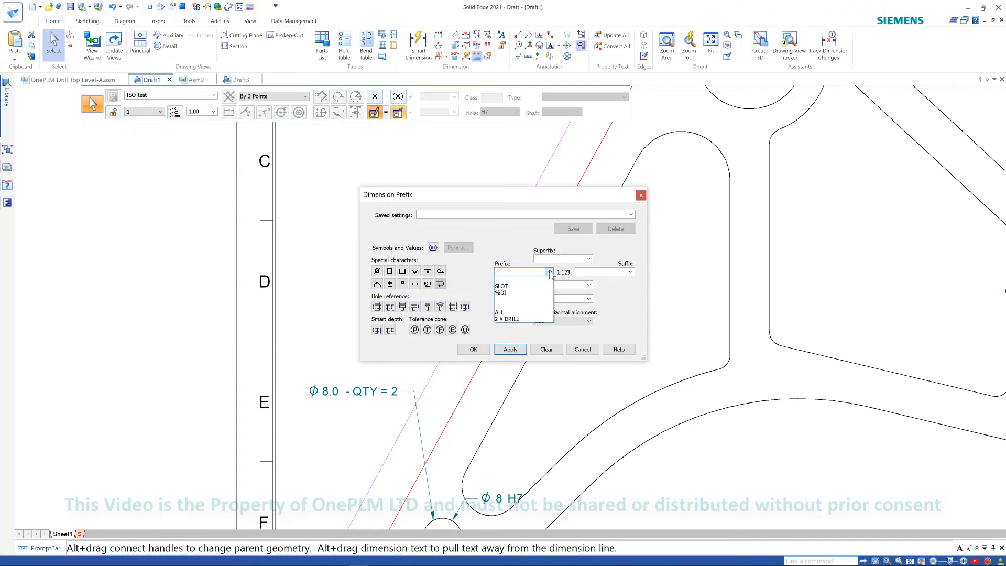
pyautogui.click(503, 319)
pyautogui.click(588, 285)
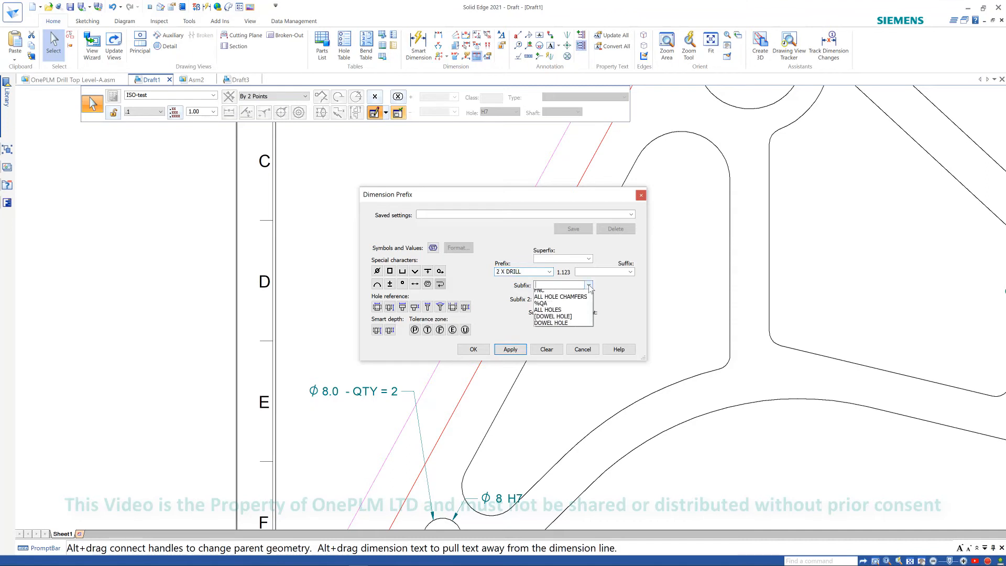
pyautogui.click(544, 312)
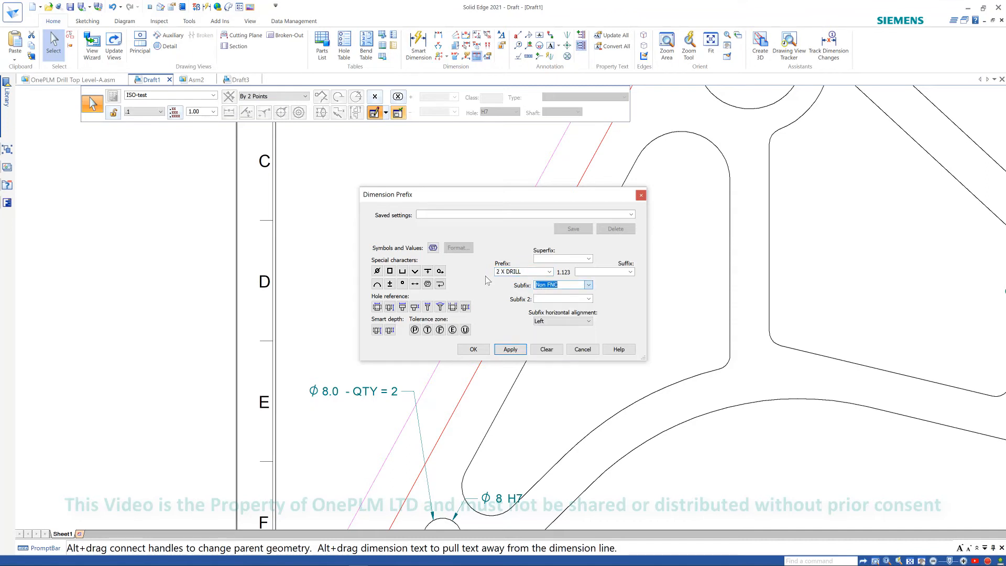
pyautogui.click(473, 350)
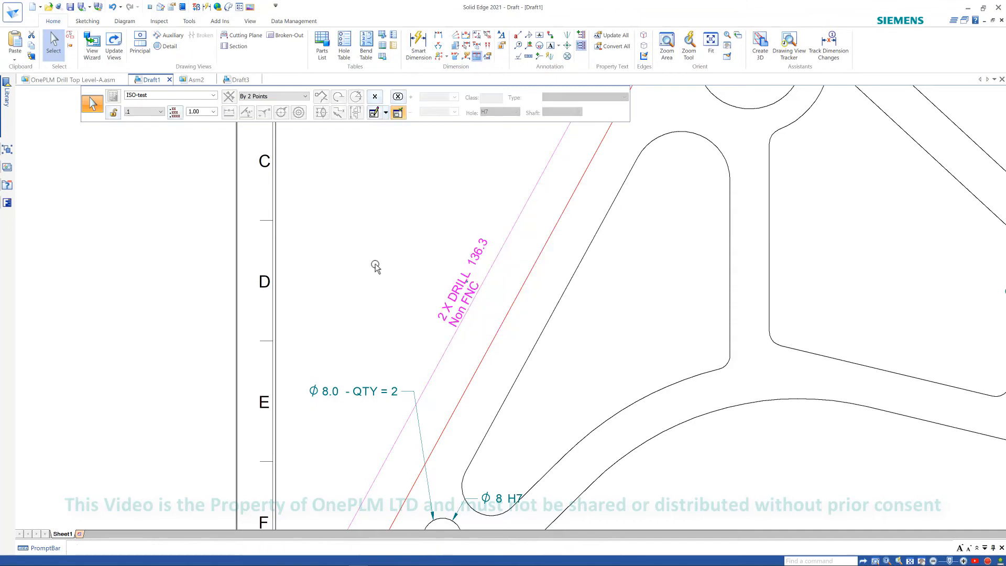
# - Apply the Hole Callout W saved setting to the same aligned dimension
pyautogui.press('Escape')
pyautogui.click(420, 277)
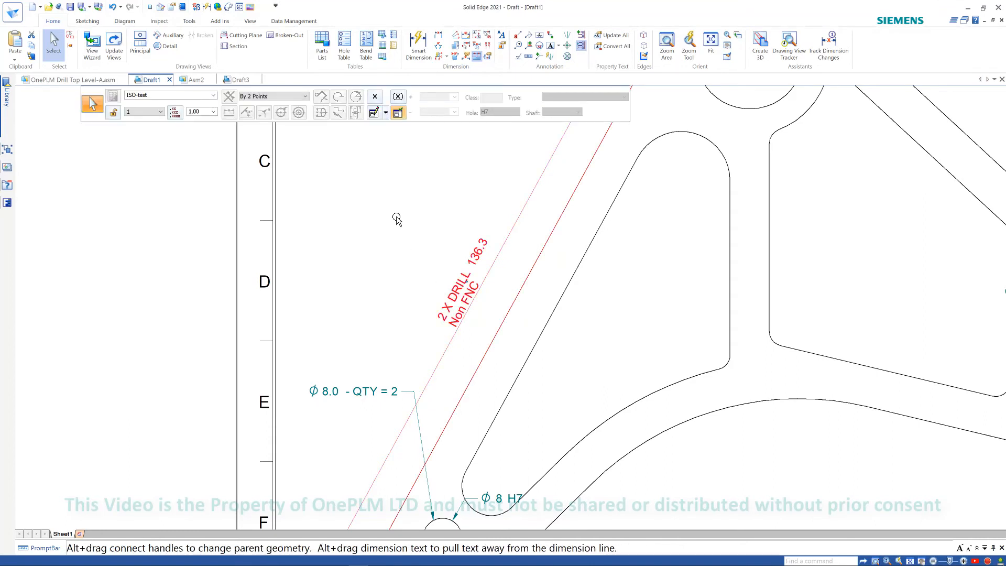
pyautogui.click(385, 113)
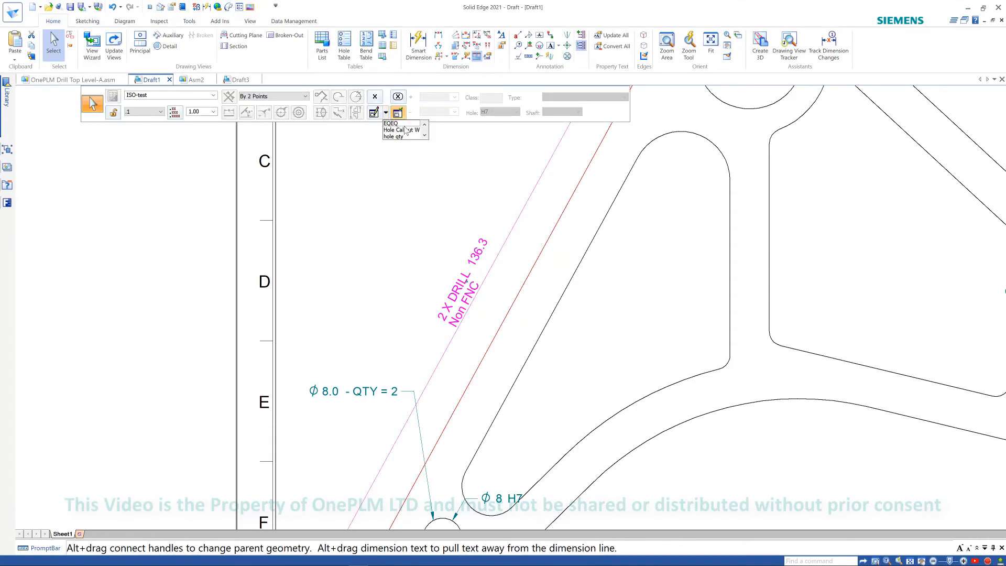
pyautogui.click(404, 129)
pyautogui.press('Escape')
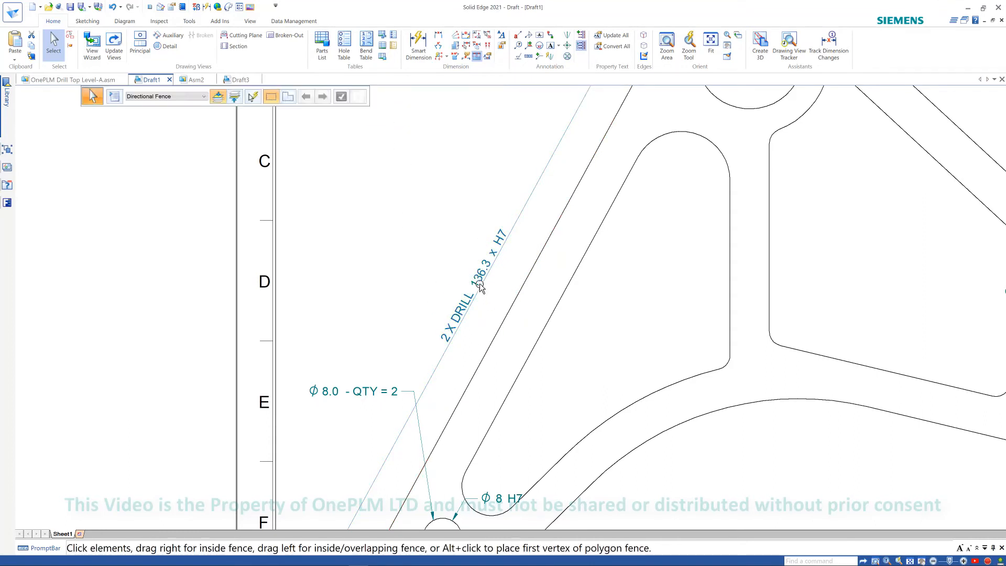
# - Browse the dimension's saved callout settings list without choosing one
pyautogui.click(423, 237)
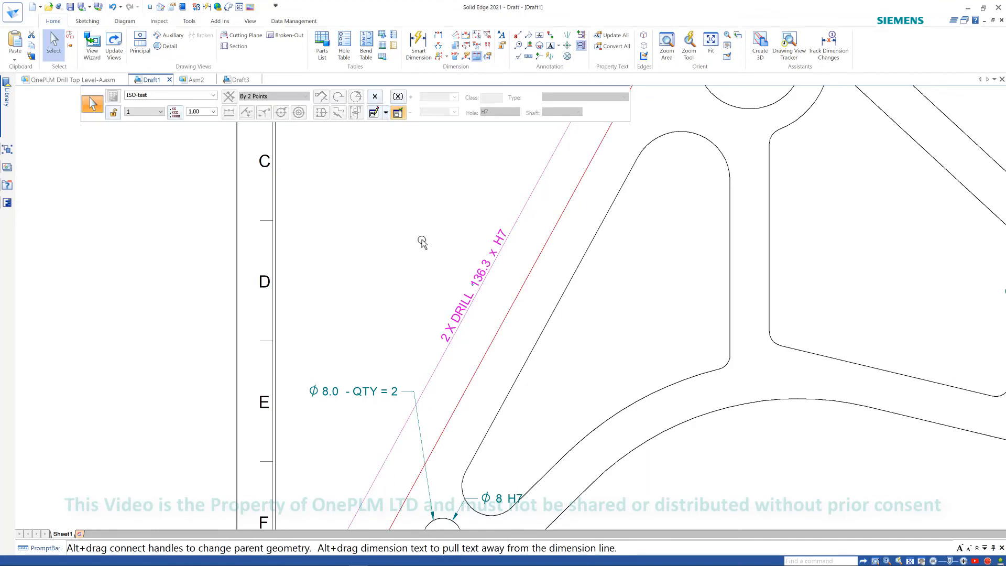
pyautogui.click(385, 114)
pyautogui.click(424, 135)
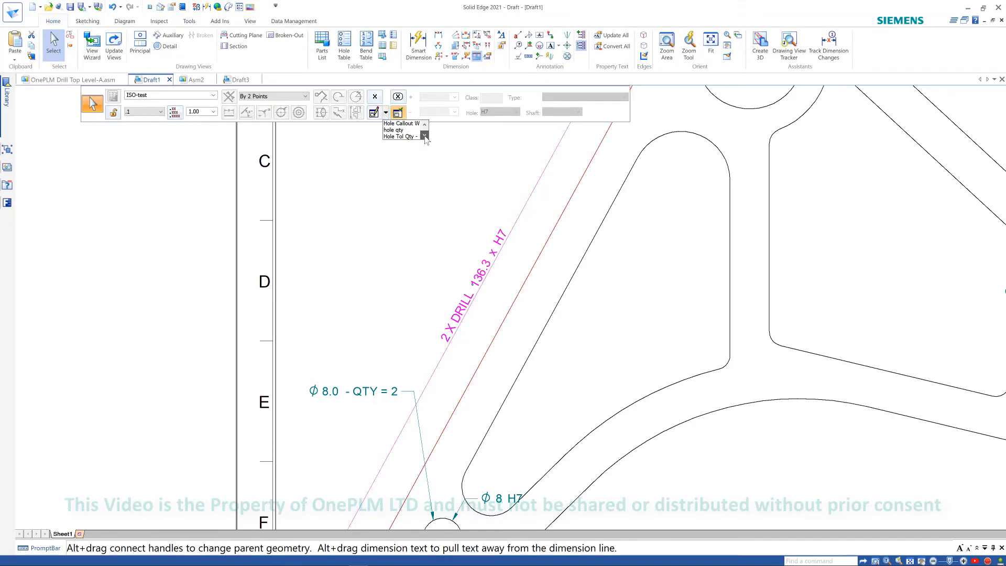
pyautogui.click(424, 124)
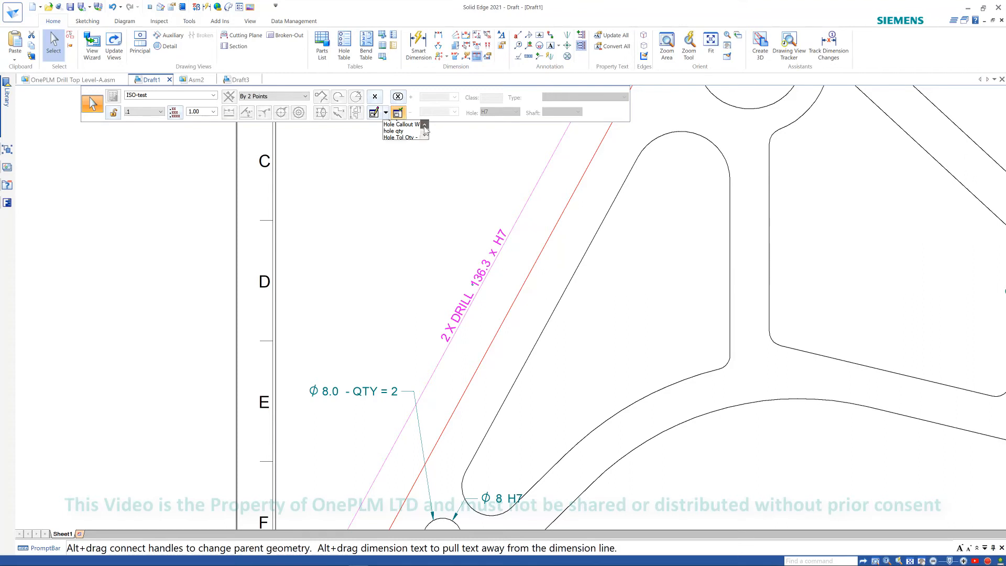
pyautogui.click(424, 136)
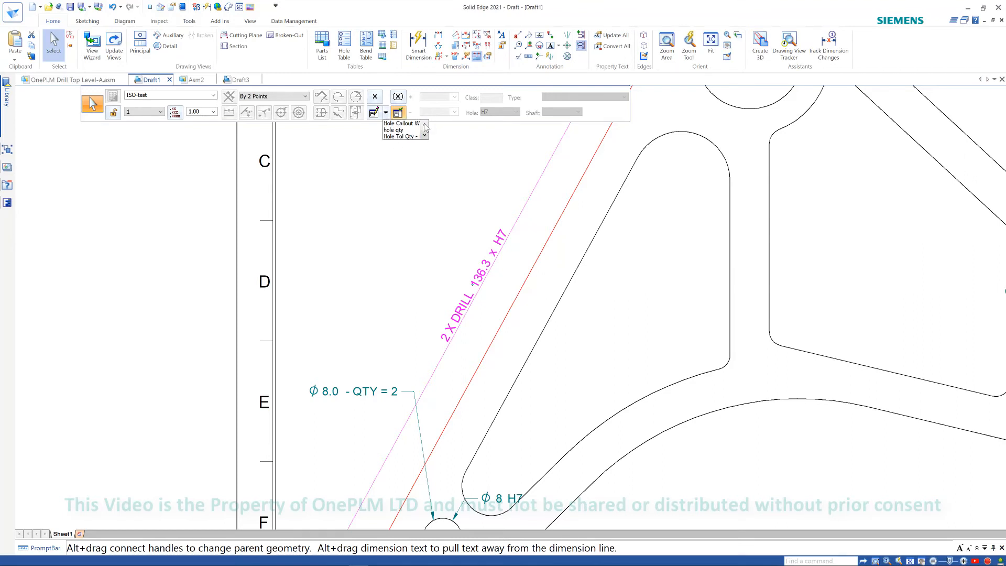
pyautogui.click(424, 125)
pyautogui.click(425, 136)
pyautogui.click(424, 124)
pyautogui.click(424, 136)
pyautogui.click(411, 173)
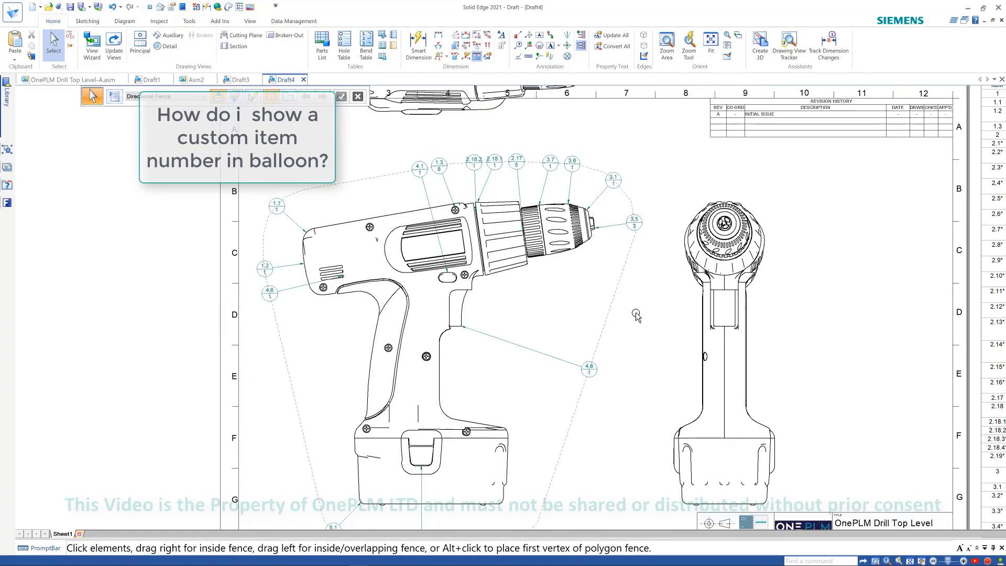
# - Place a balloon unlinked from the parts list with upper text custom, its leader on the drill's upper housing
pyautogui.scroll(-1, 635, 313)
pyautogui.scroll(1, 599, 251)
pyautogui.scroll(2, 464, 203)
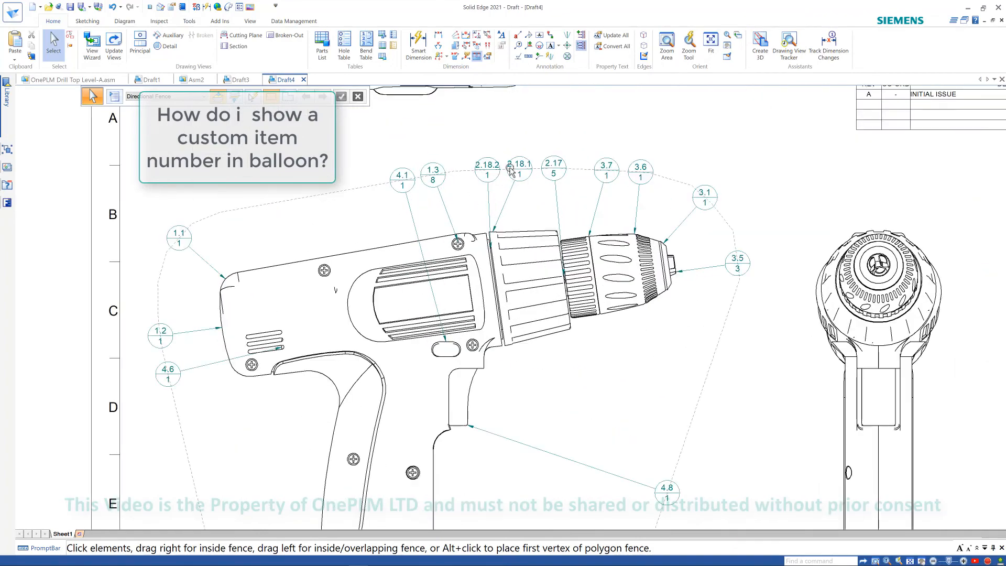
pyautogui.scroll(-3, 515, 170)
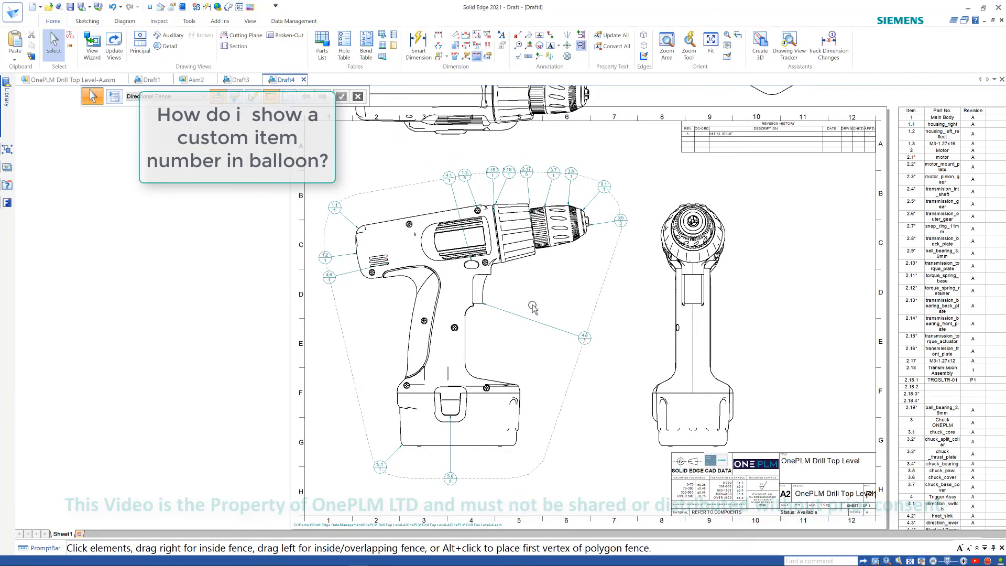
pyautogui.click(517, 46)
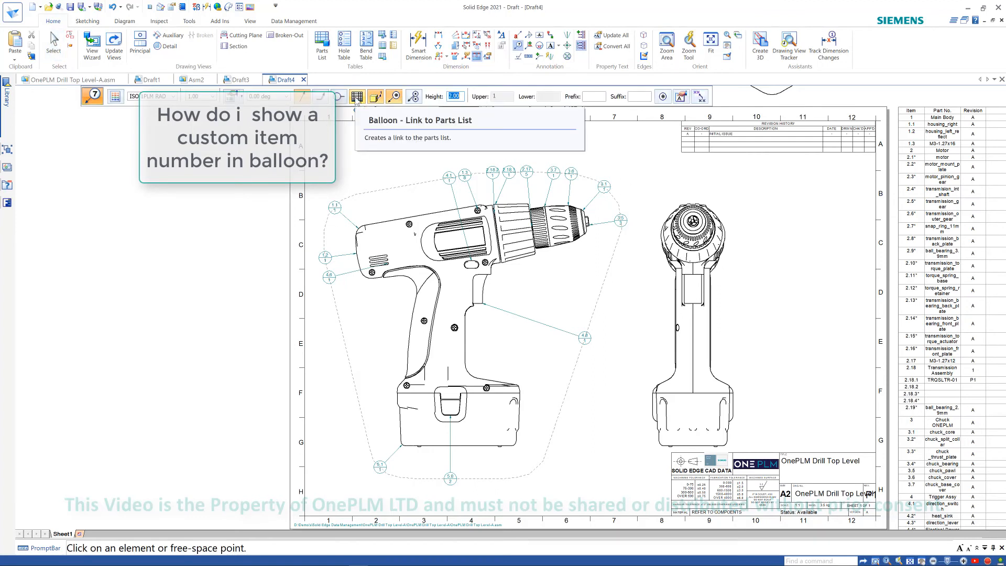
pyautogui.click(357, 96)
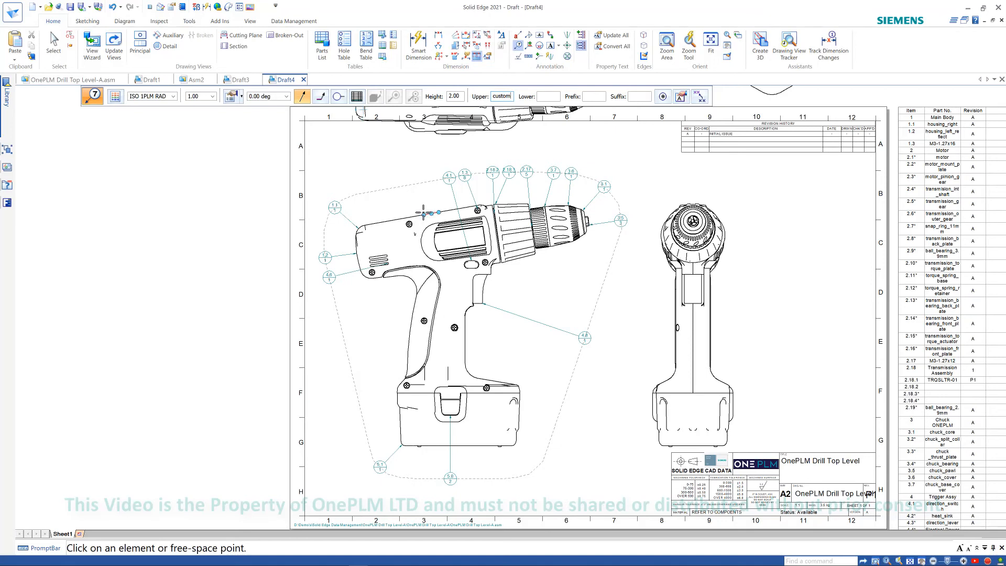
pyautogui.click(395, 171)
pyautogui.scroll(3, 405, 196)
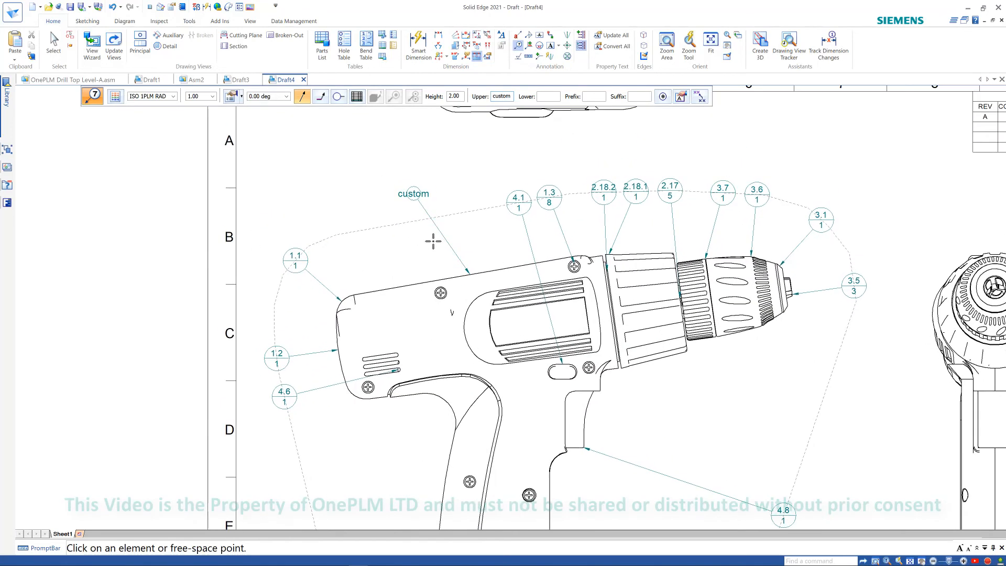
pyautogui.press('Escape')
pyautogui.click(414, 197)
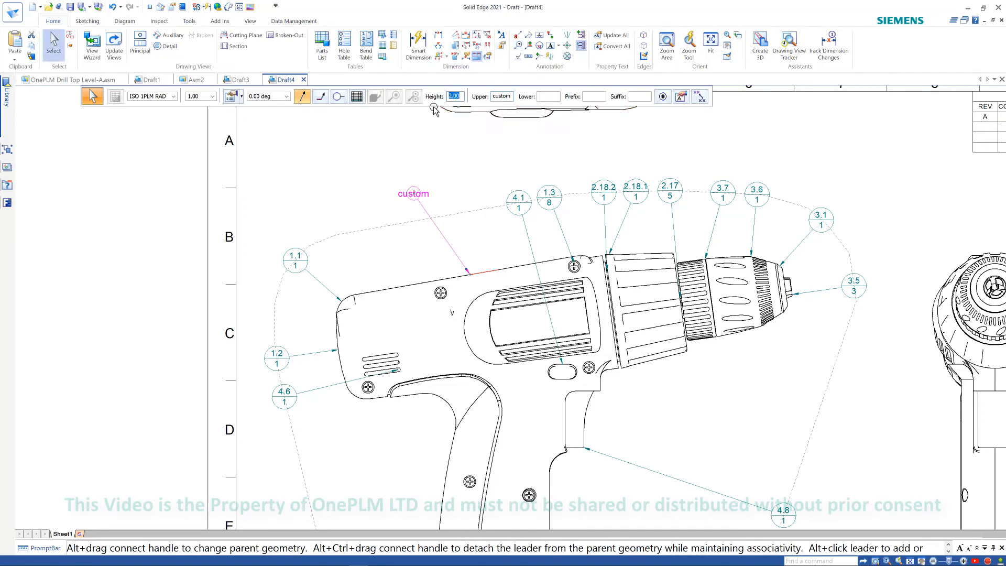
pyautogui.press('Return')
pyautogui.click(465, 173)
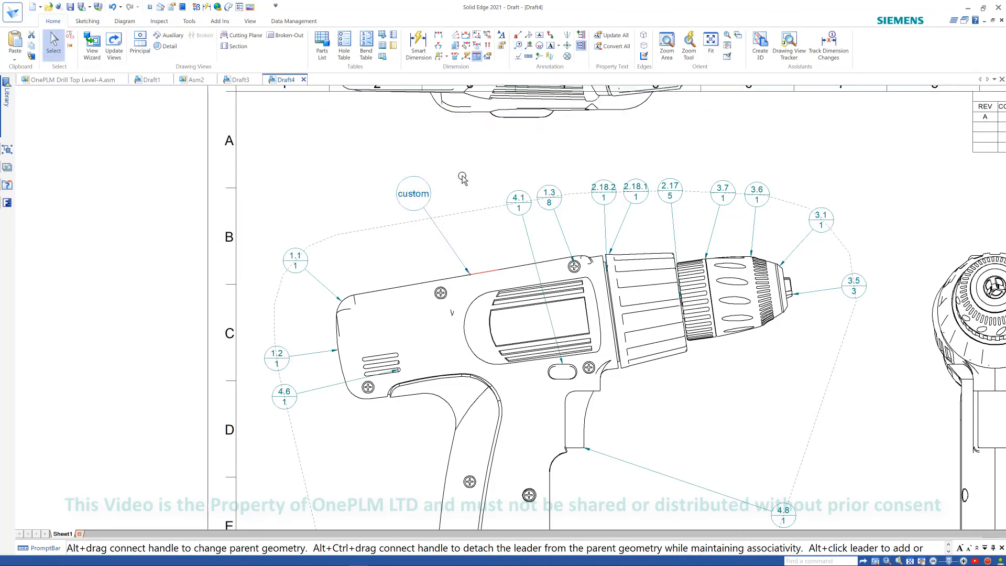
# - Change the parts list's list control to a top-level list and apply it
pyautogui.scroll(-1, 471, 184)
pyautogui.scroll(-3, 473, 187)
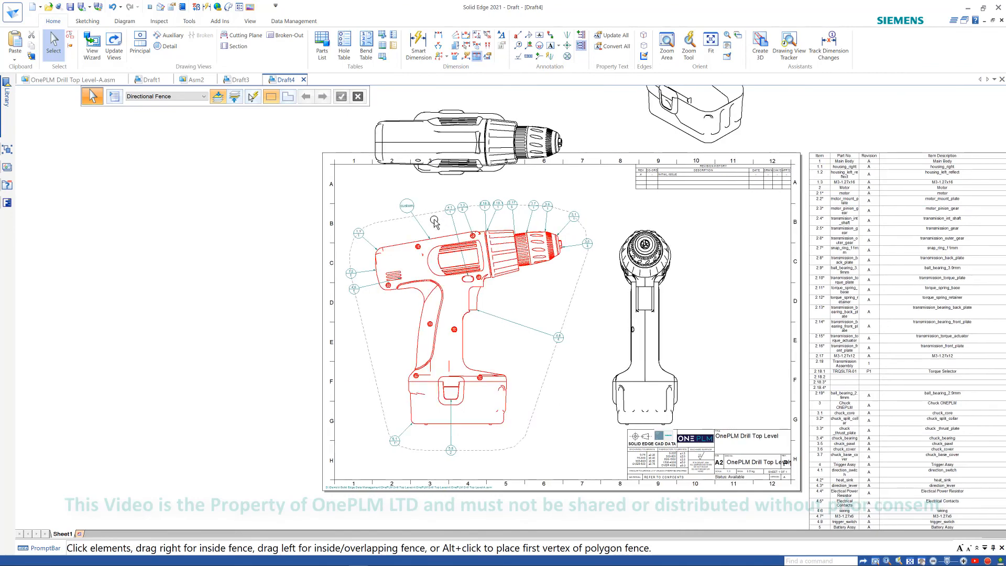
pyautogui.scroll(1, 427, 205)
pyautogui.scroll(-2, 427, 206)
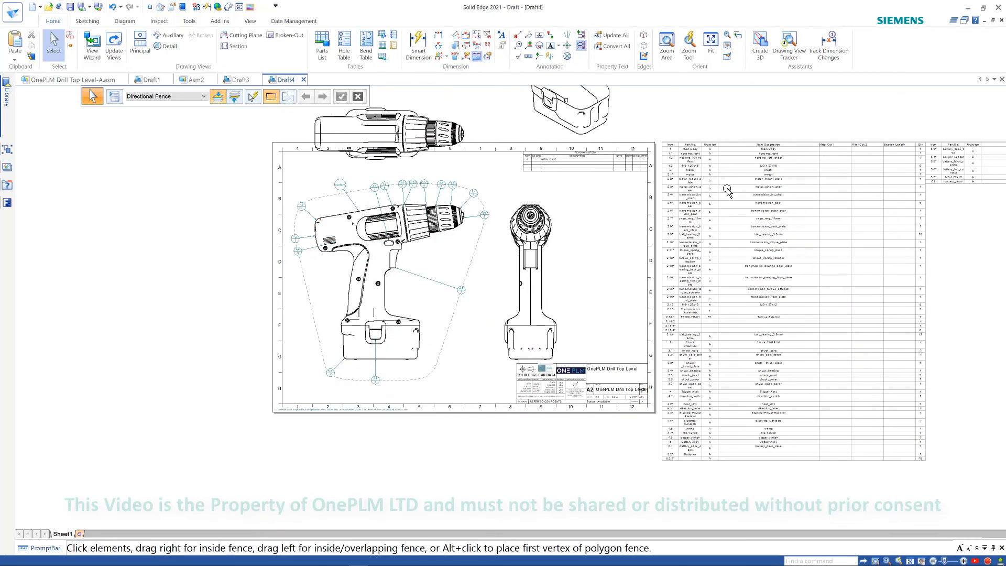
pyautogui.click(687, 145)
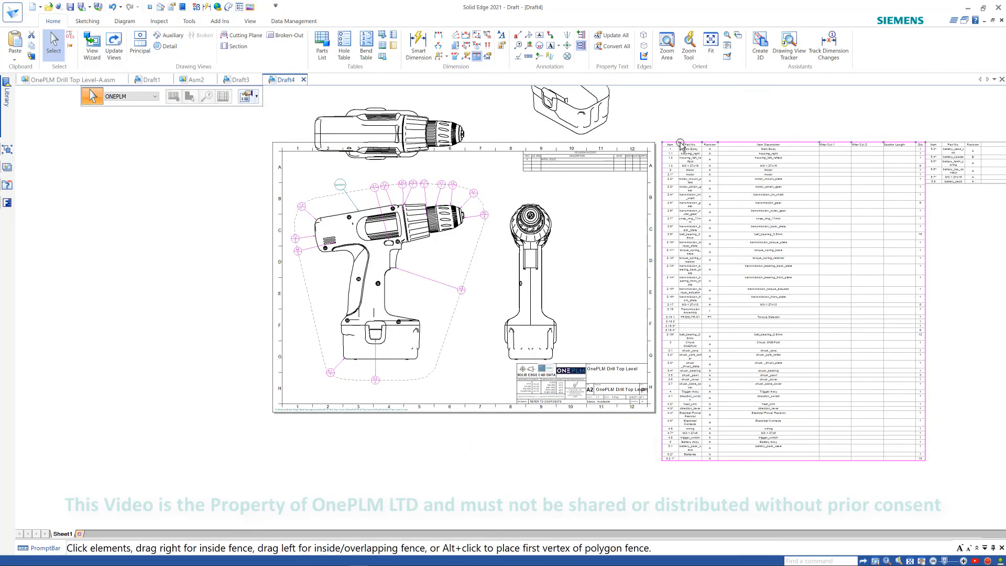
pyautogui.click(246, 98)
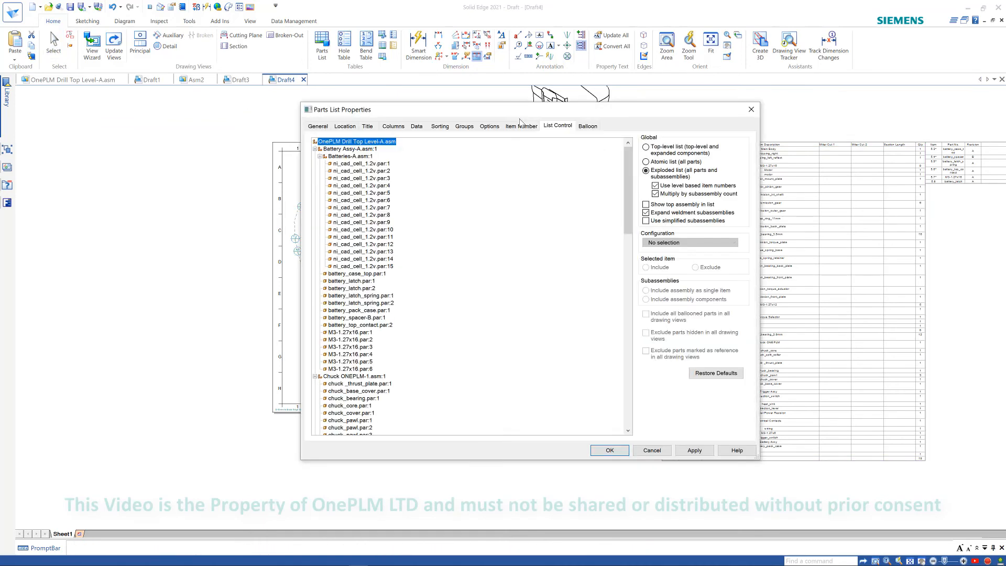
pyautogui.click(666, 152)
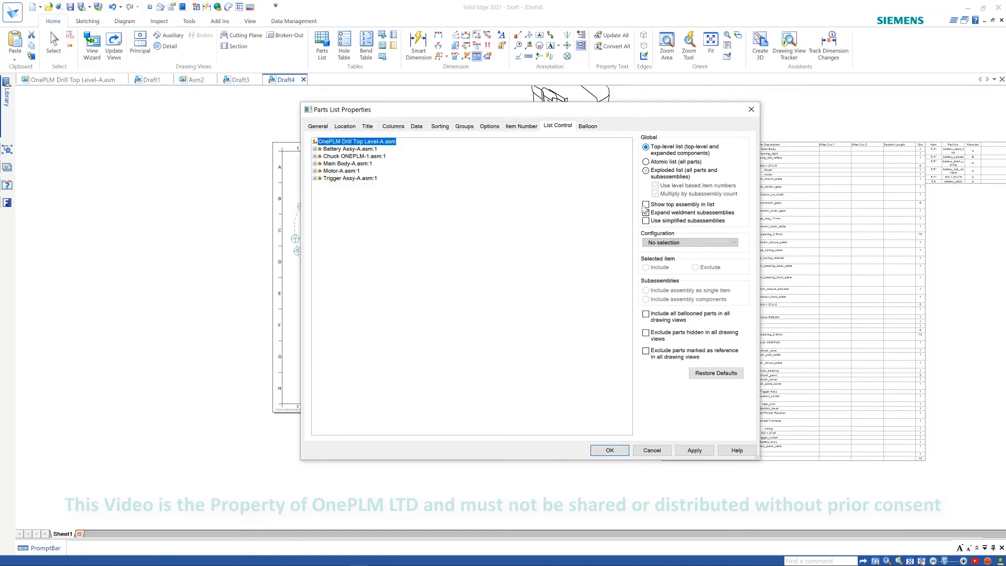
pyautogui.click(691, 450)
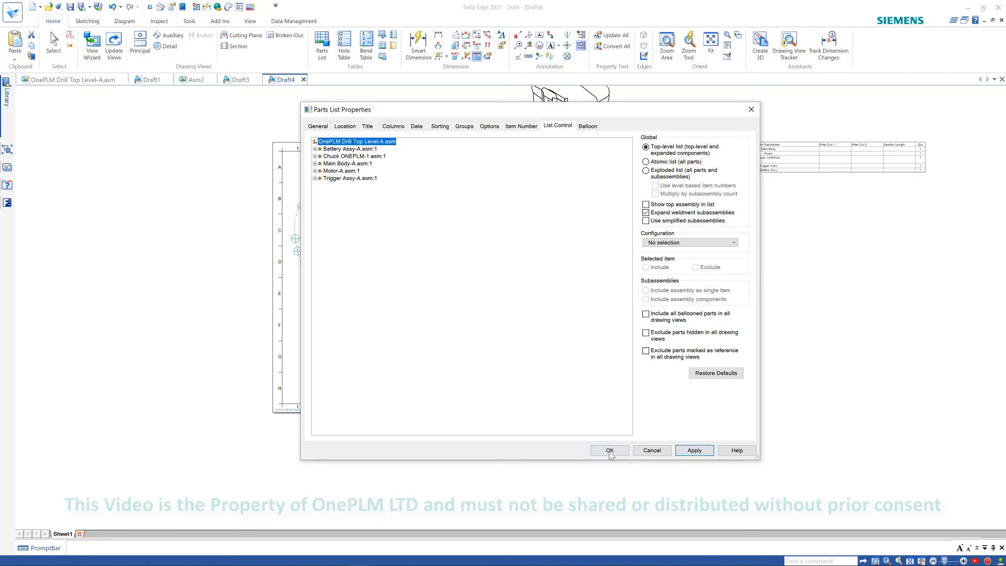
pyautogui.click(609, 452)
# - Use SmartSelect by element type to select all item balloons on the drill view and delete them
pyautogui.scroll(5, 485, 232)
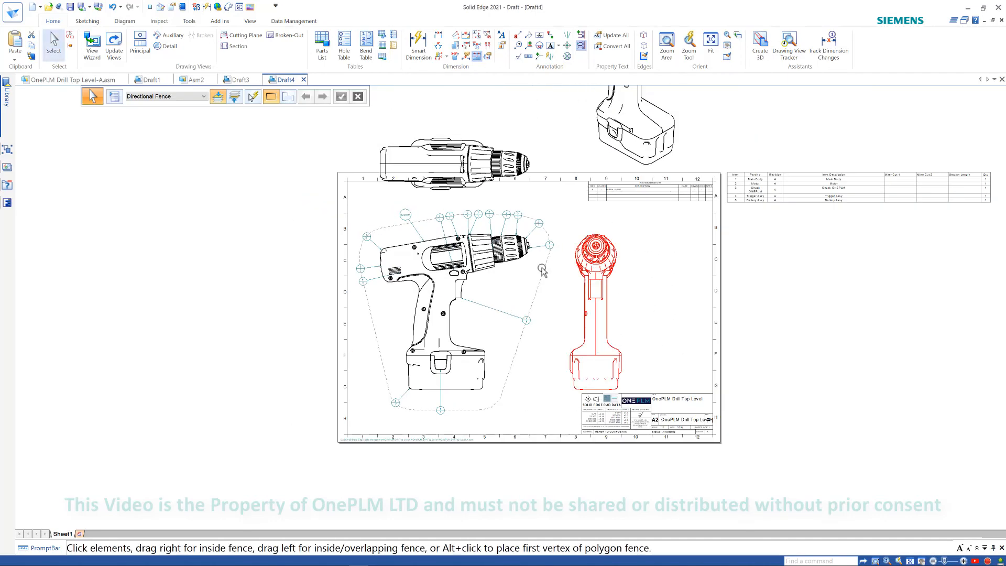
pyautogui.scroll(-4, 489, 232)
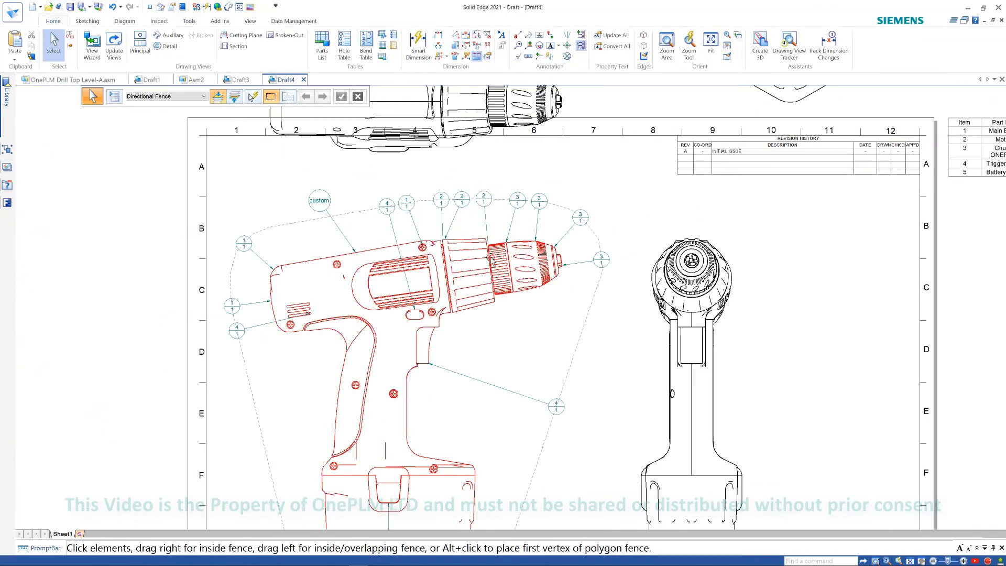
pyautogui.scroll(-1, 678, 258)
pyautogui.scroll(-2, 678, 258)
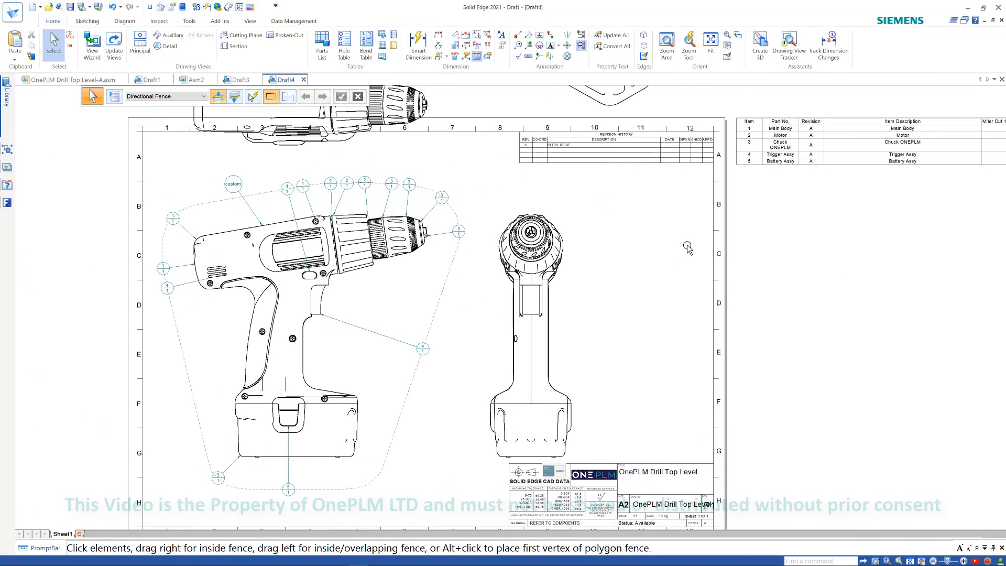
pyautogui.scroll(2, 472, 315)
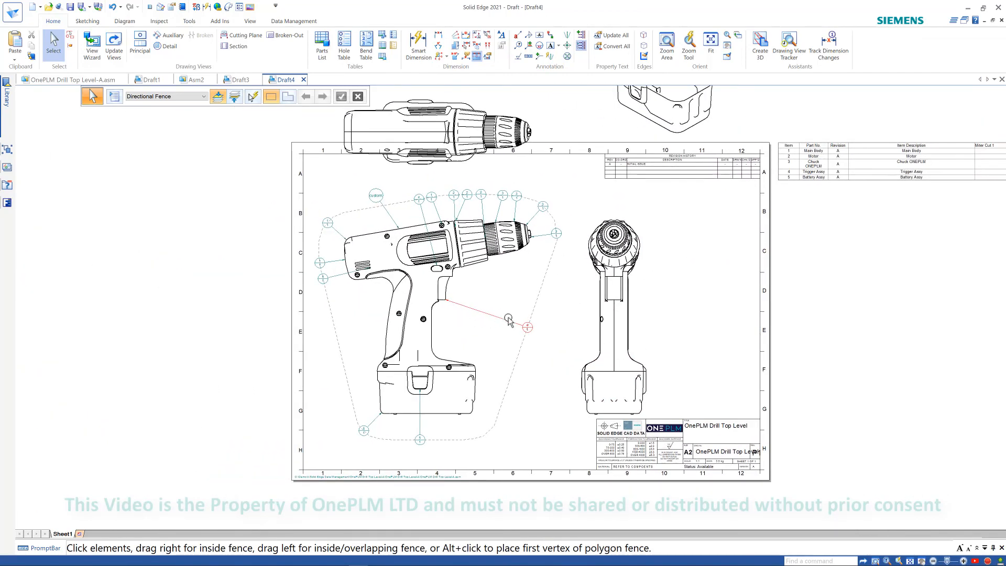
pyautogui.scroll(-2, 516, 304)
pyautogui.moveTo(516, 303); pyautogui.dragTo(516, 314, button='middle')
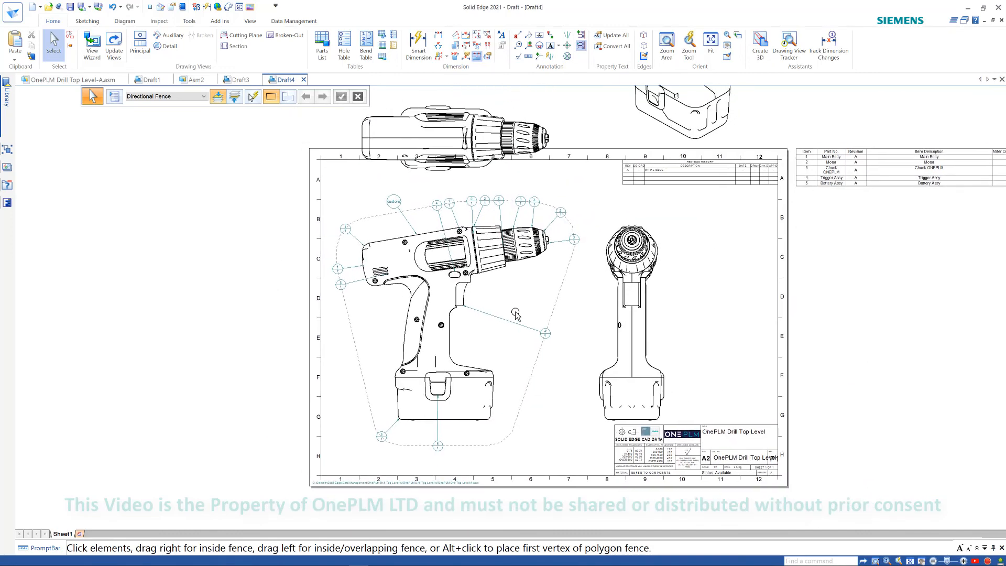
pyautogui.click(256, 101)
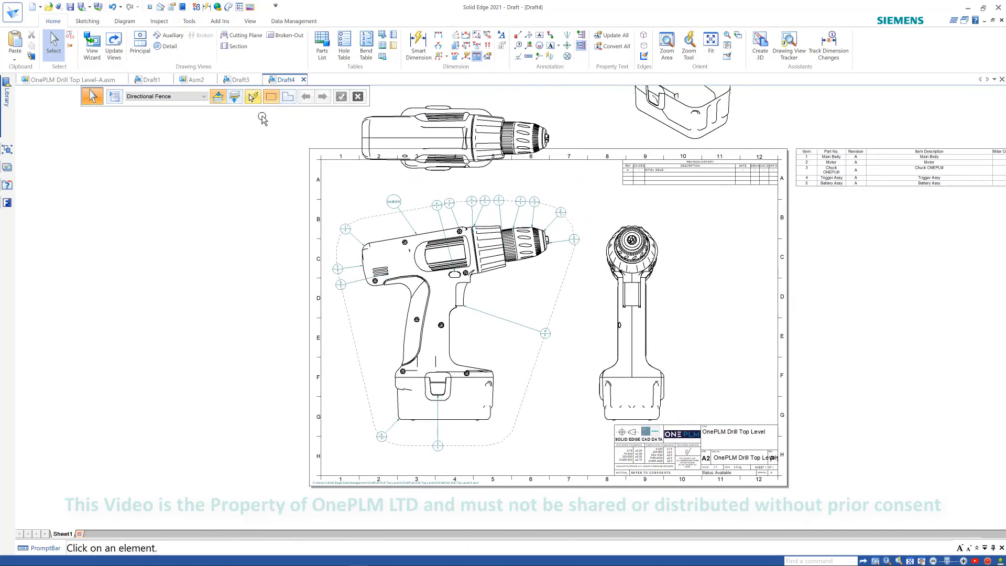
pyautogui.click(434, 203)
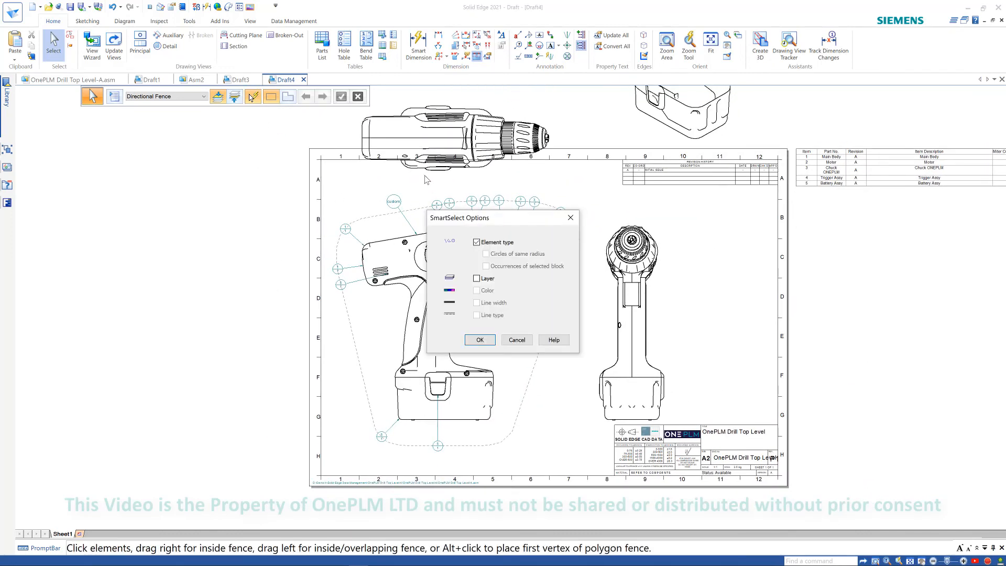
pyautogui.click(479, 340)
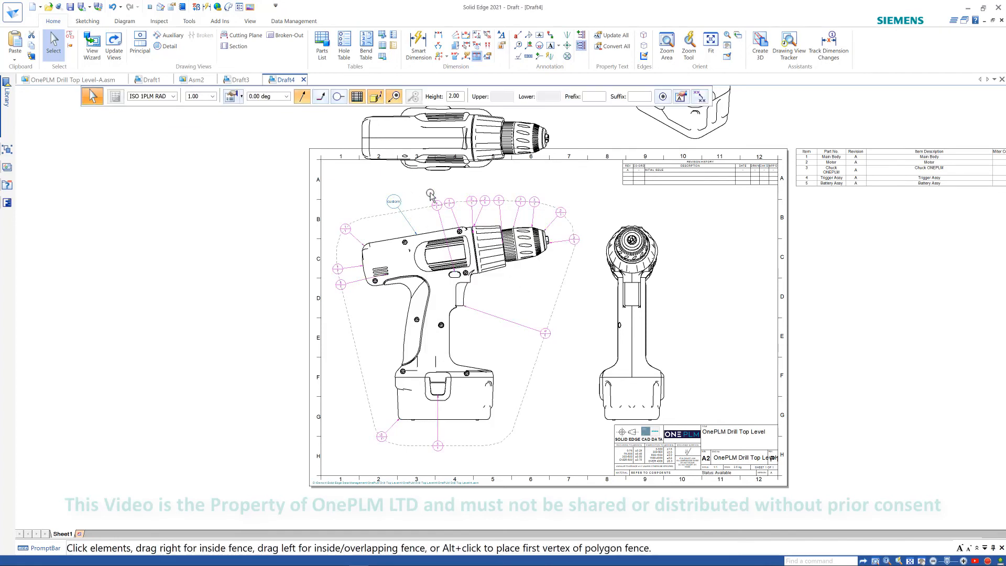
pyautogui.press('Delete')
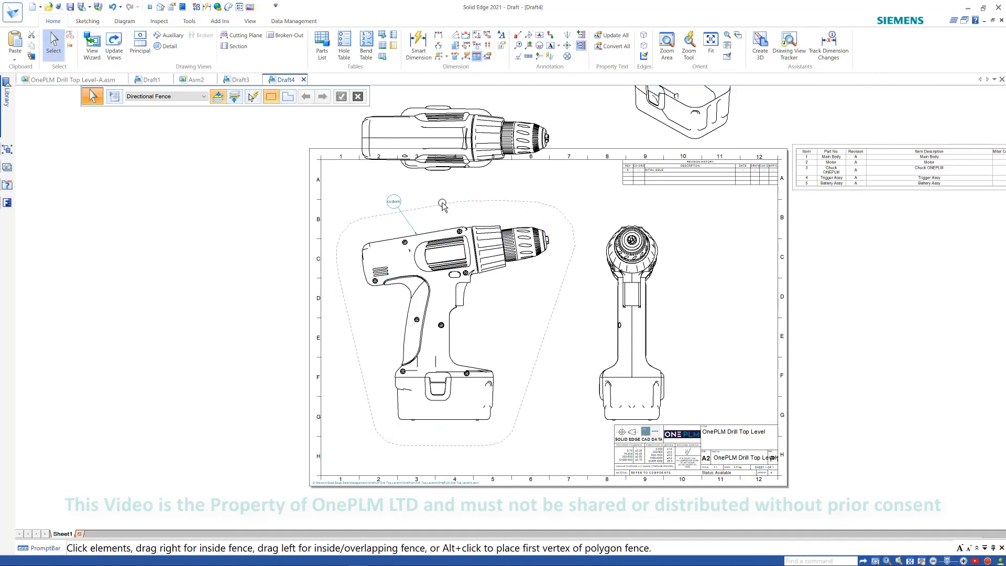
# - Use the Parts List command on the drill view to re-create its item balloons
pyautogui.press('Escape')
pyautogui.click(321, 47)
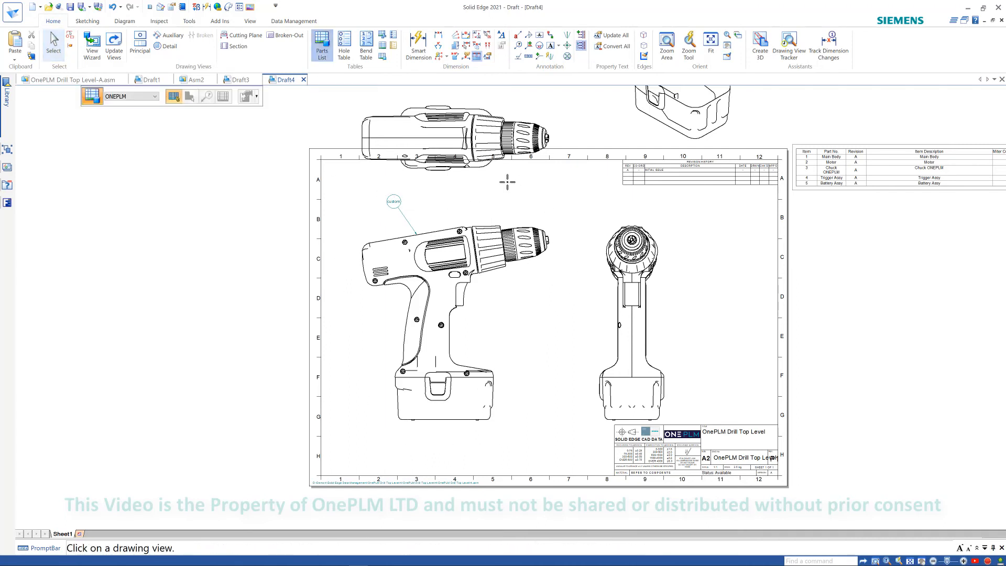
pyautogui.click(442, 226)
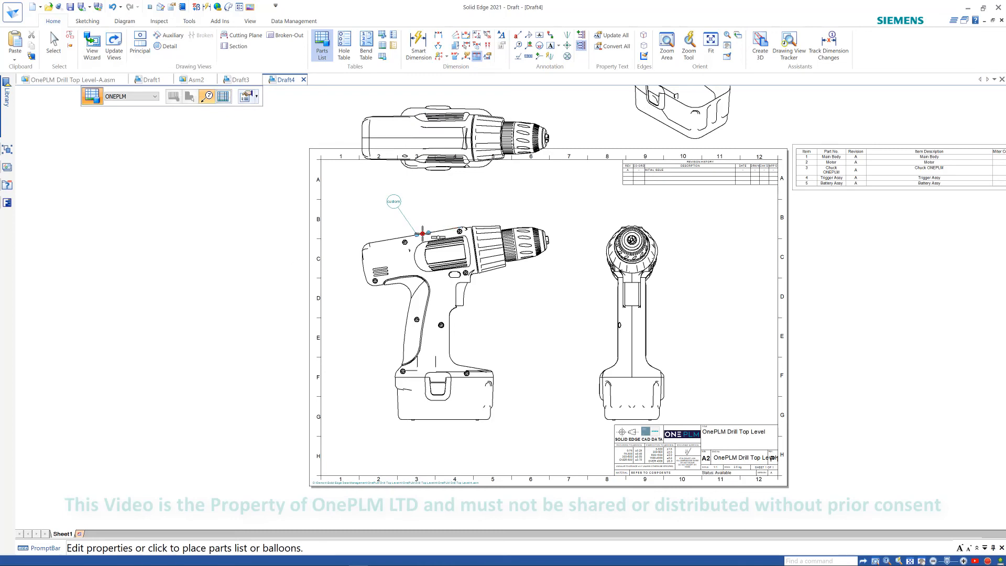
pyautogui.click(234, 246)
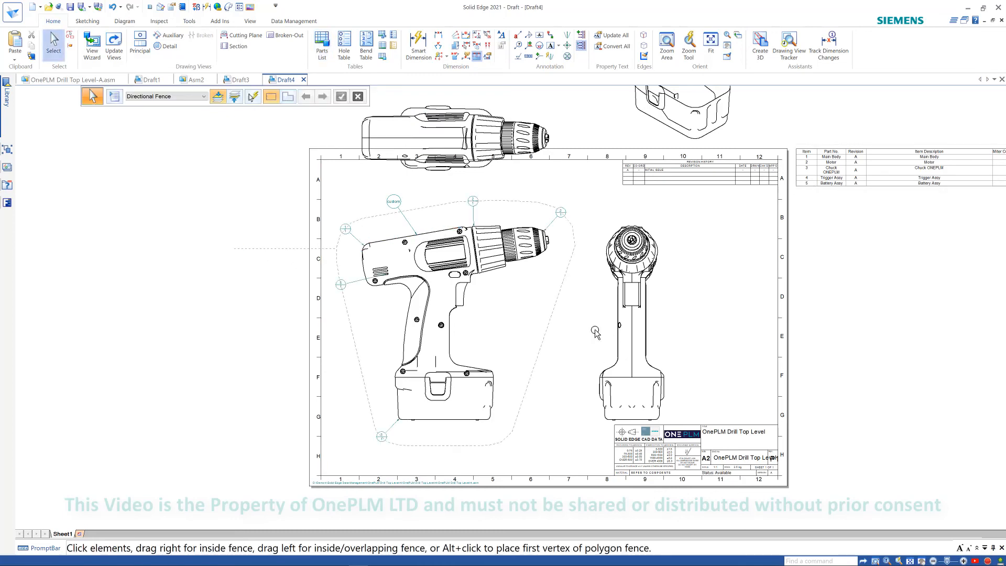
pyautogui.scroll(2, 567, 389)
pyautogui.scroll(-3, 567, 389)
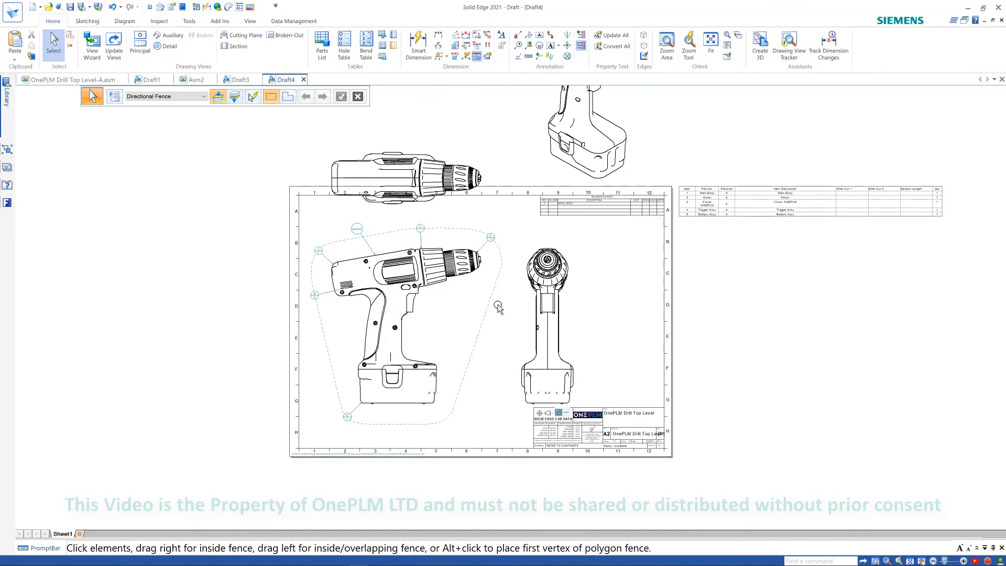
pyautogui.scroll(4, 497, 307)
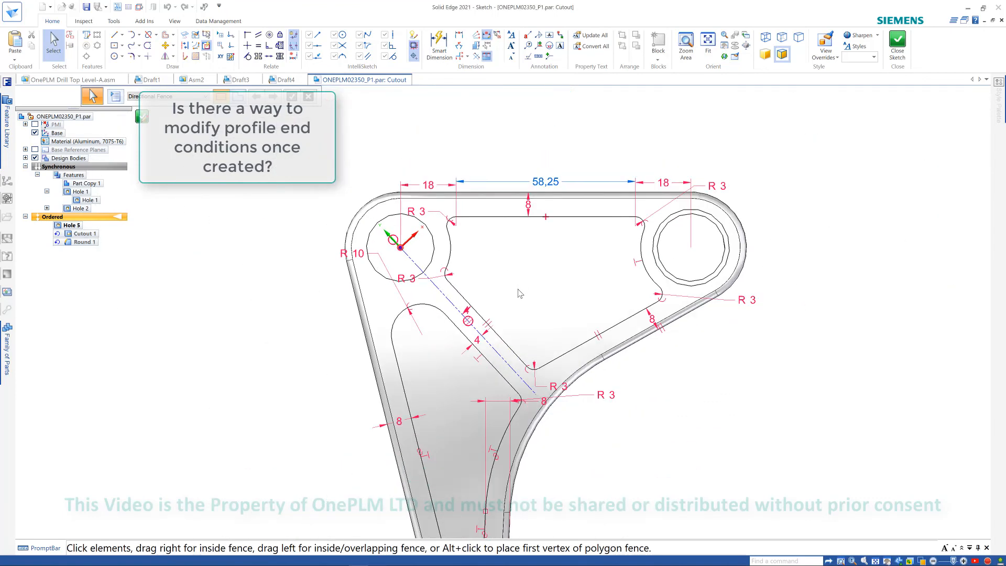
# - Sketch a vertical line inside the cutout and a horizontal line about 15 mm long from its side
pyautogui.scroll(1, 554, 286)
pyautogui.click(115, 36)
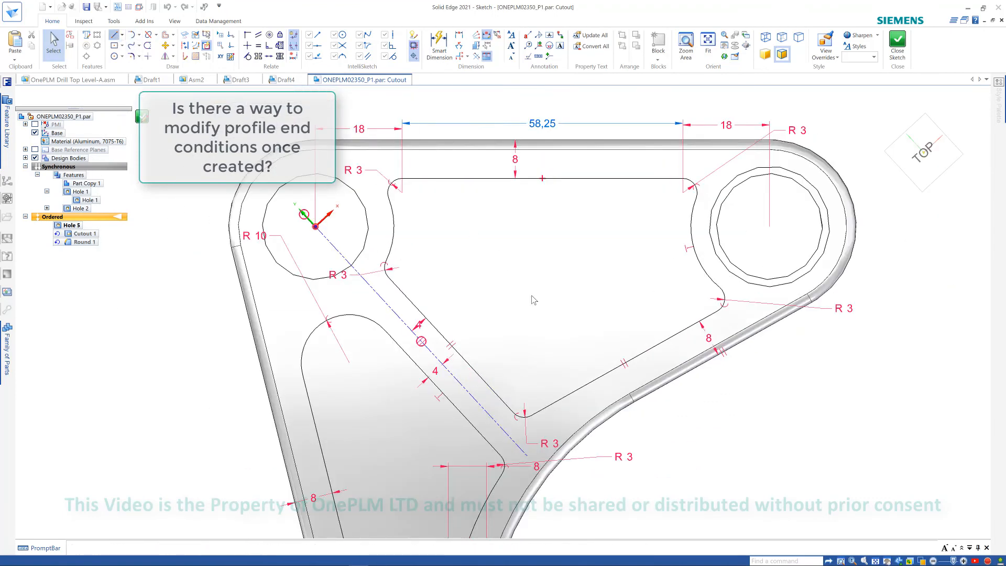
pyautogui.click(522, 331)
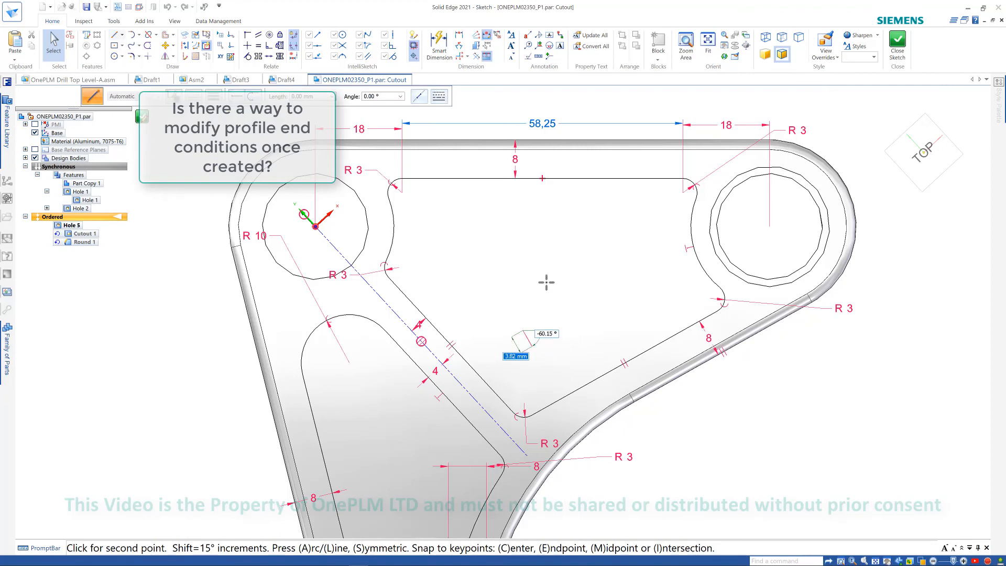
pyautogui.click(522, 218)
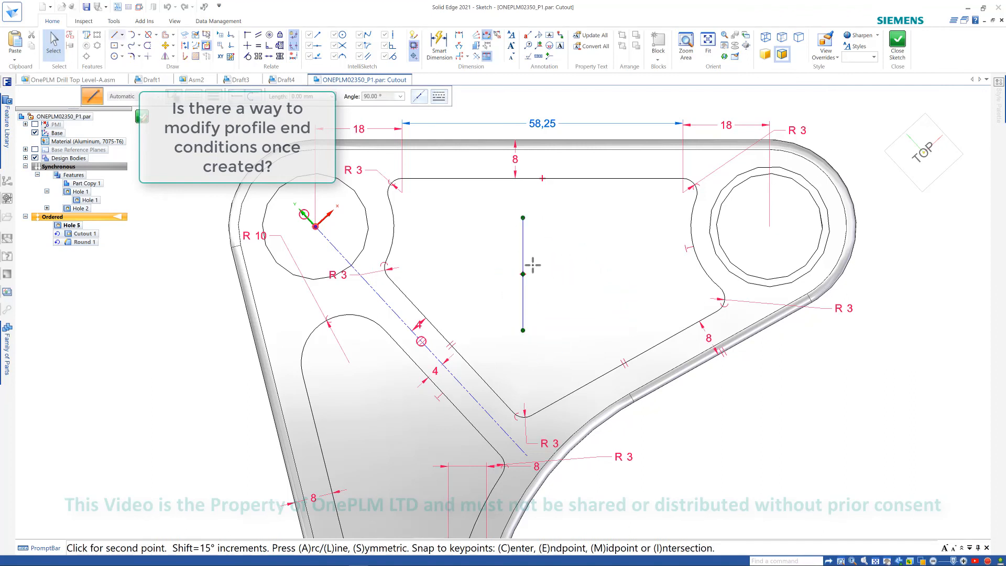
pyautogui.click(522, 248)
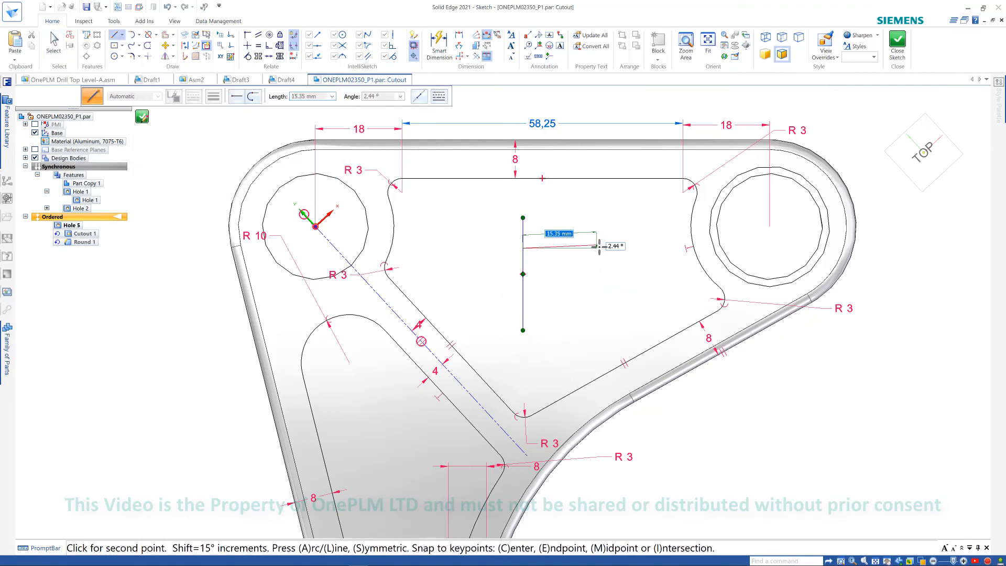
pyautogui.click(600, 248)
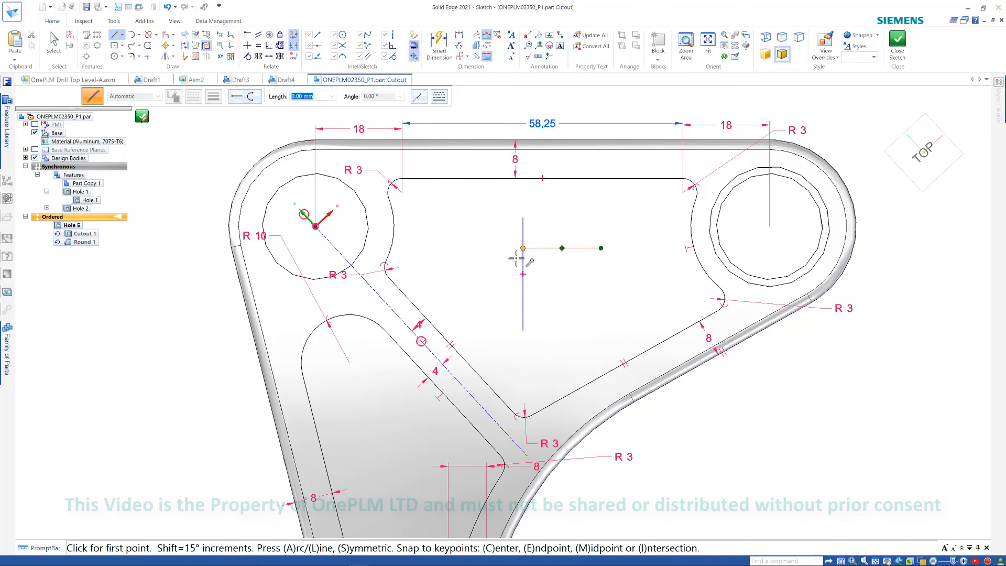
# - Draw an angled line from the vertical line's upper end towards the upper right
pyautogui.scroll(3, 519, 258)
pyautogui.scroll(-2, 557, 272)
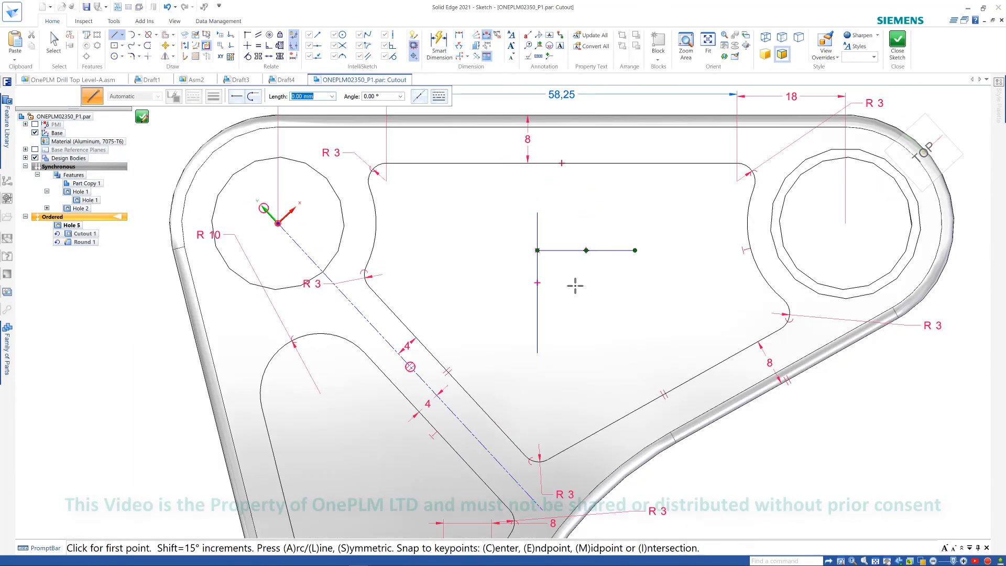
pyautogui.click(537, 213)
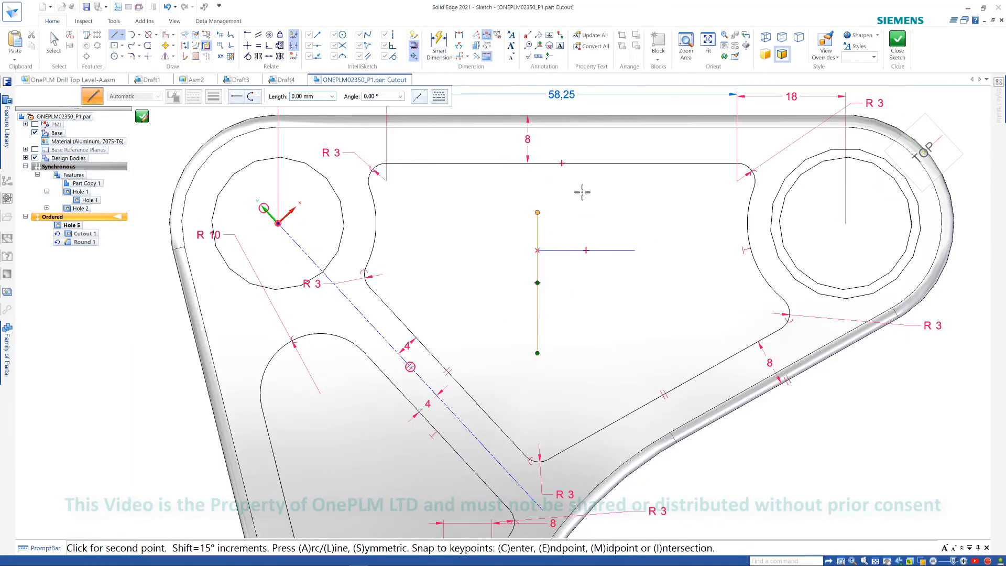
pyautogui.scroll(1, 558, 223)
pyautogui.press('Escape')
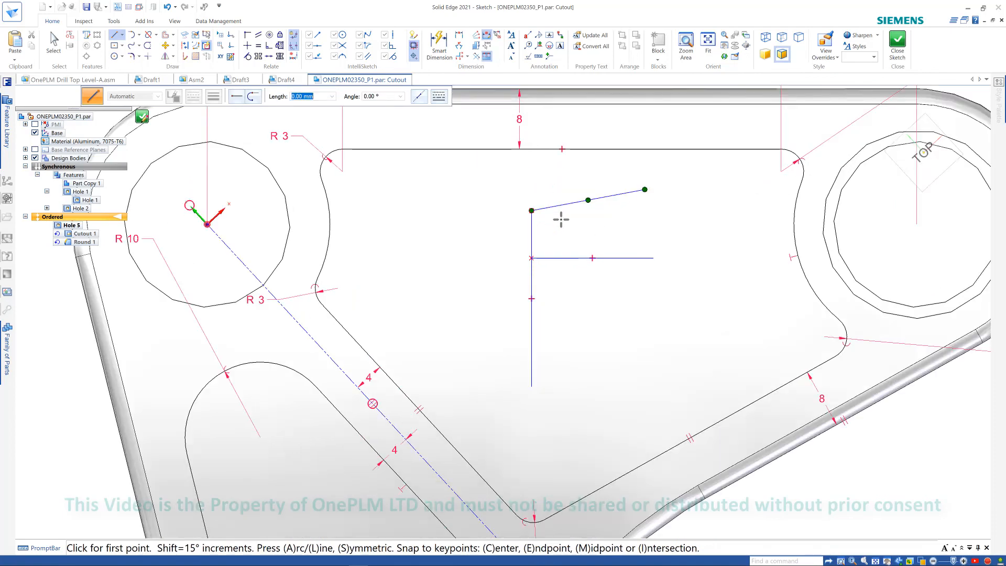
pyautogui.press('Escape')
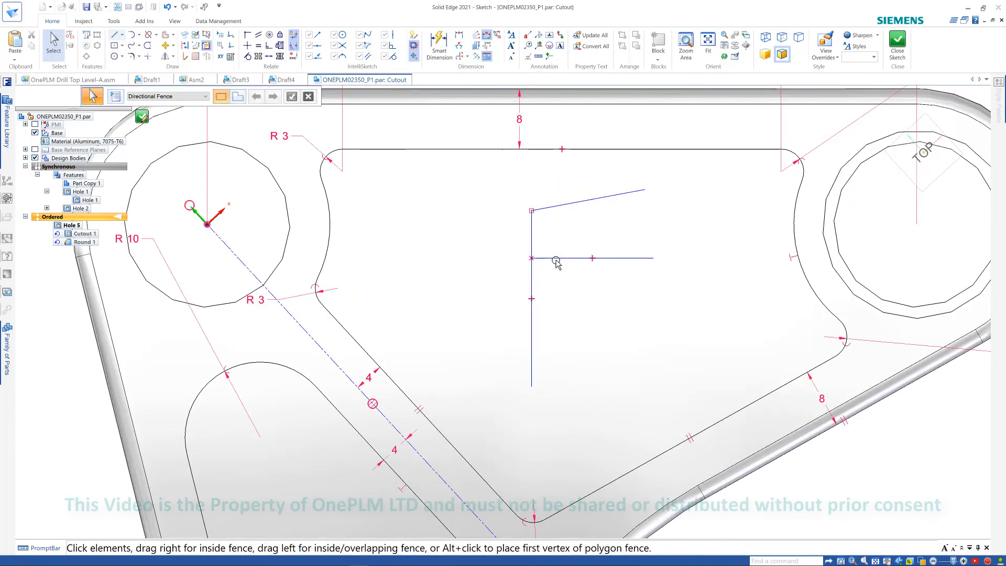
# - Move the horizontal line free of the vertical line and delete it
pyautogui.click(554, 258)
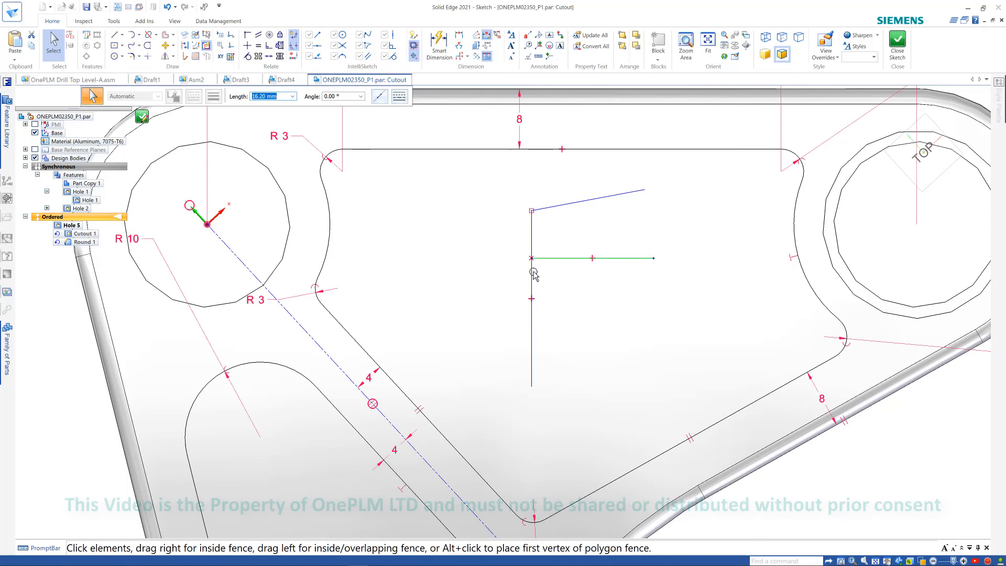
pyautogui.moveTo(530, 260); pyautogui.dragTo(527, 401)
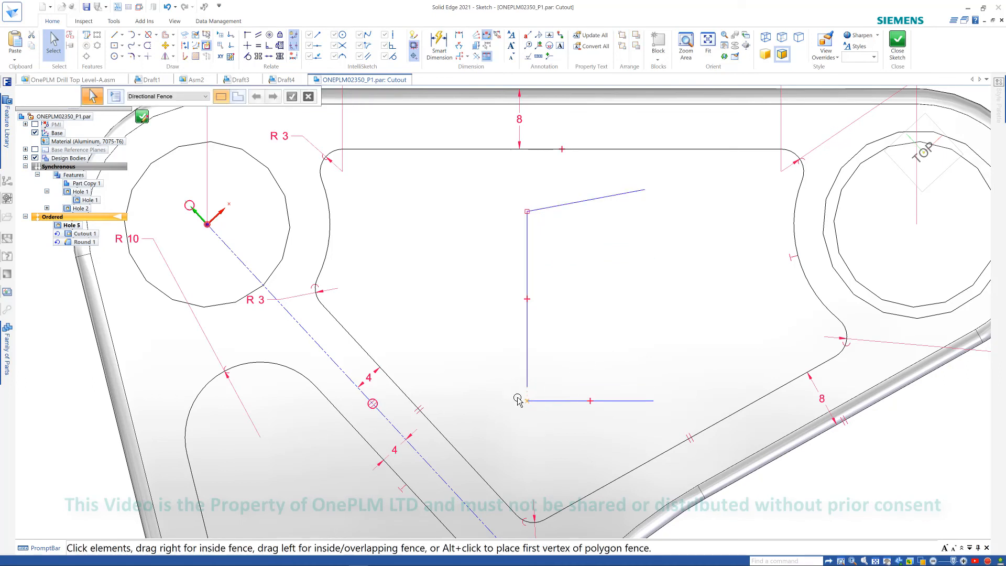
pyautogui.moveTo(511, 380); pyautogui.dragTo(538, 431)
pyautogui.press('Escape')
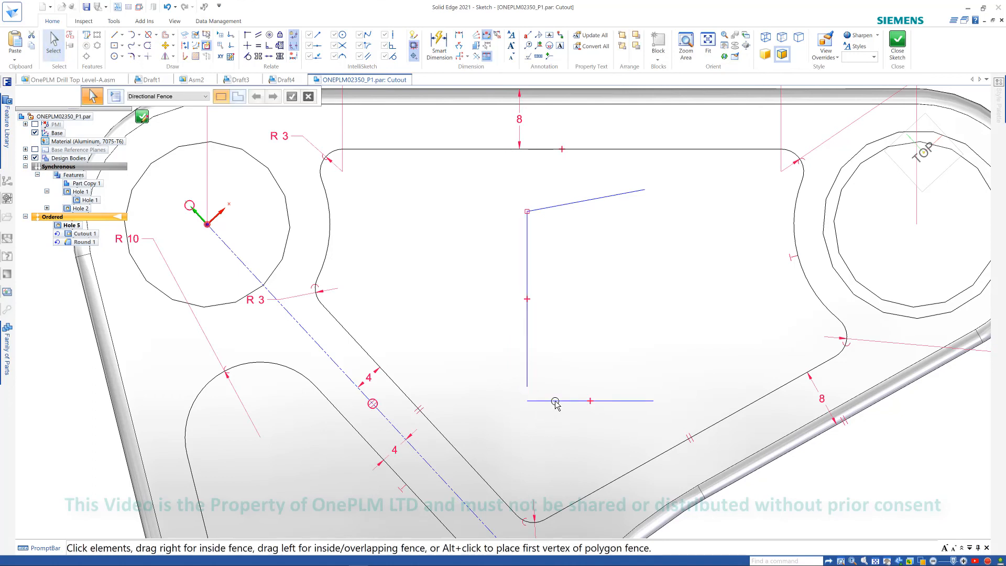
pyautogui.click(545, 403)
pyautogui.moveTo(528, 402)
pyautogui.mouseDown()
pyautogui.moveTo(555, 342)
pyautogui.moveTo(591, 330)
pyautogui.mouseUp()
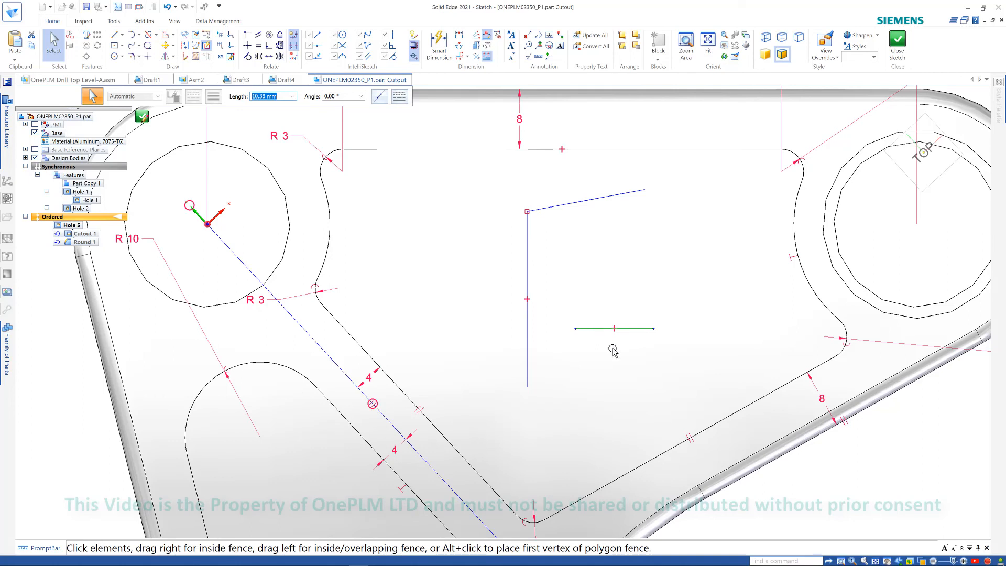
pyautogui.press('Delete')
# - Draw a line from the cutout's right side to the vertical line's lower end
pyautogui.click(115, 35)
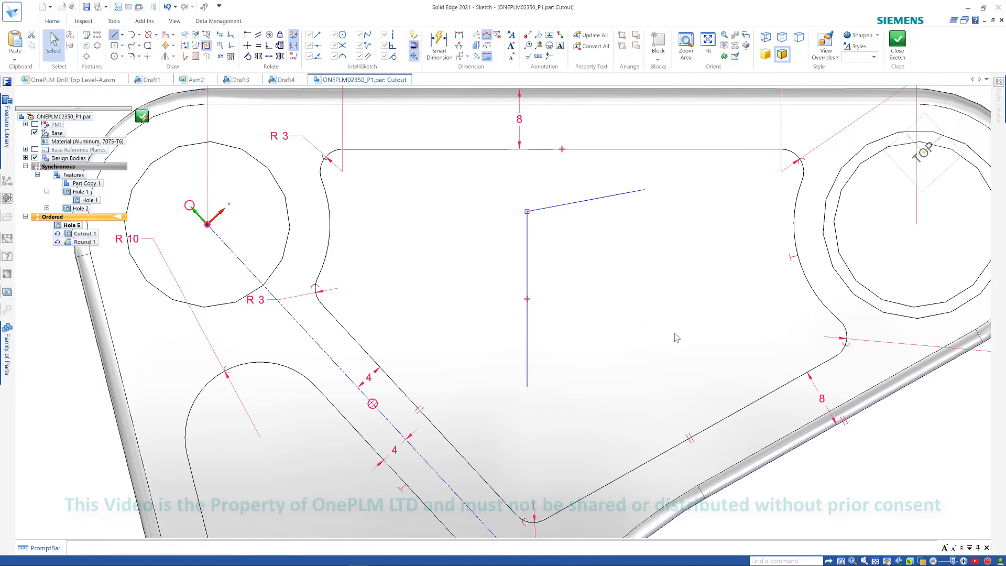
pyautogui.click(678, 324)
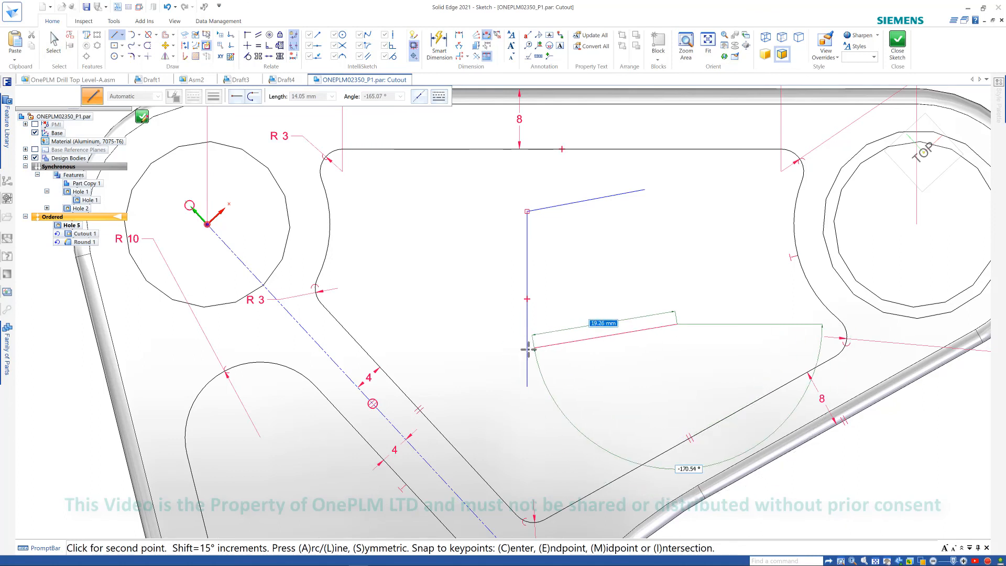
pyautogui.click(527, 386)
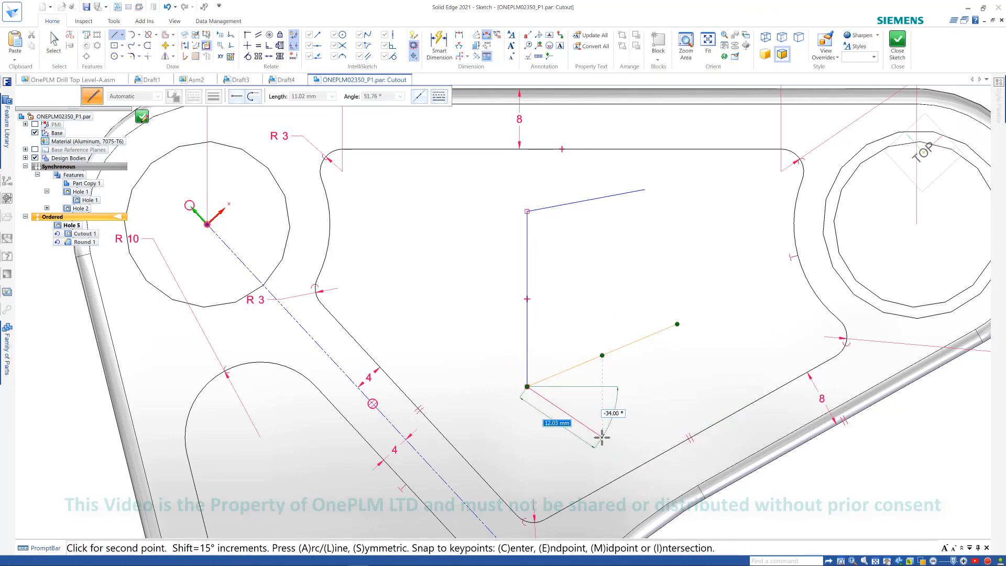
pyautogui.rightClick(606, 417)
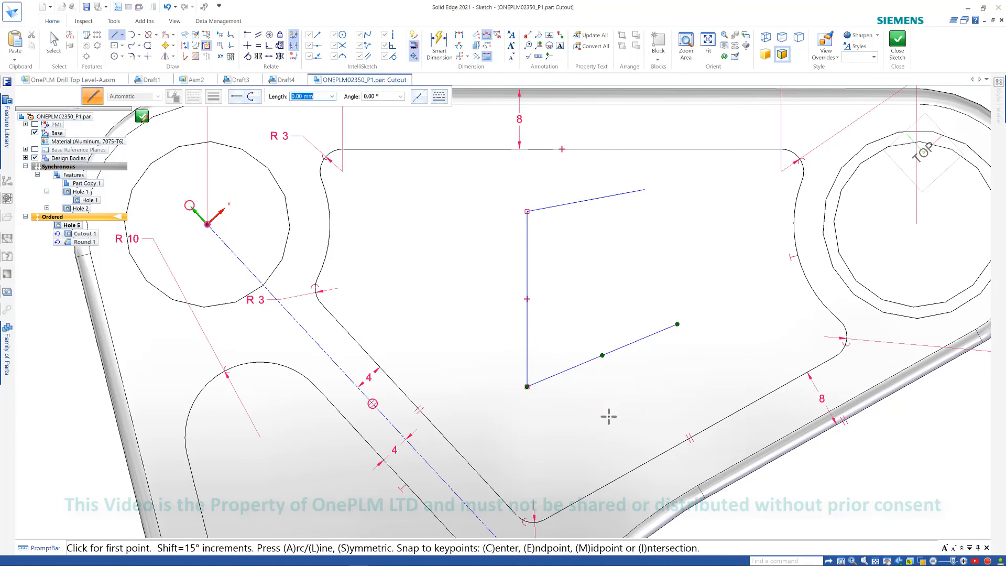
# - Draw a line from below up to the lower angled line's midpoint using the midpoint snap
pyautogui.click(607, 443)
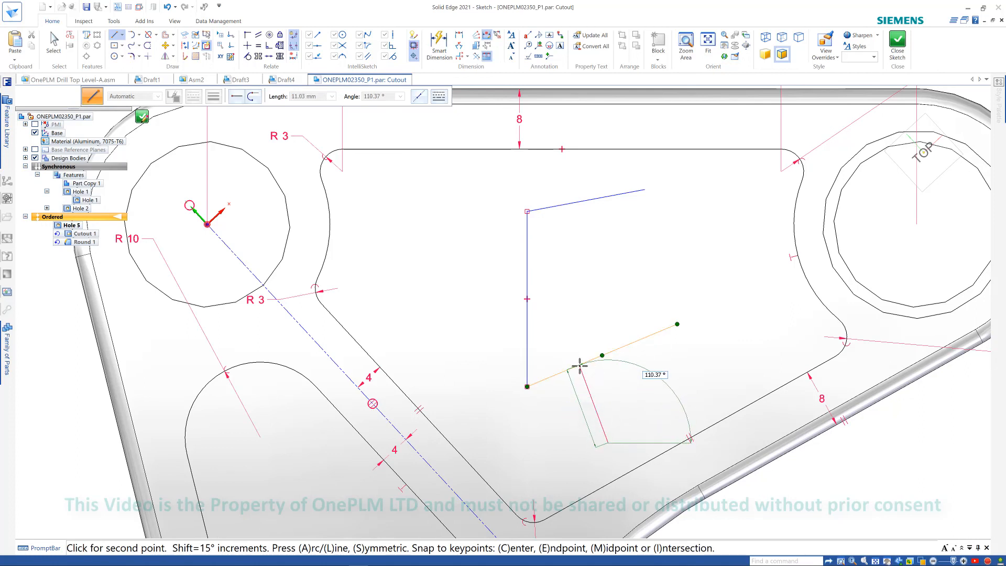
pyautogui.press('m')
pyautogui.rightClick(734, 371)
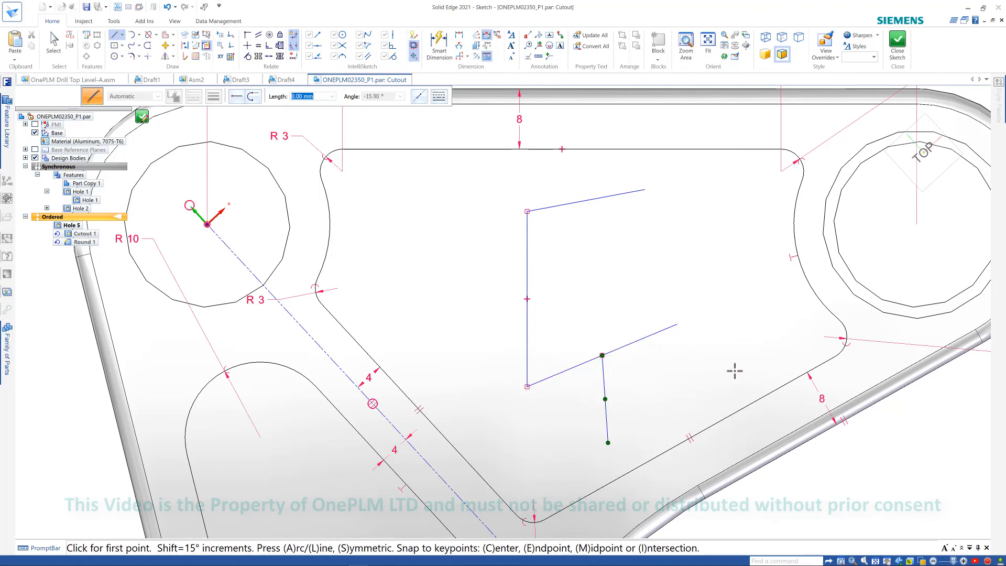
# - Draw a line from the vertical line's midpoint to the left hole's centre using the centre snap
pyautogui.scroll(-1, 643, 302)
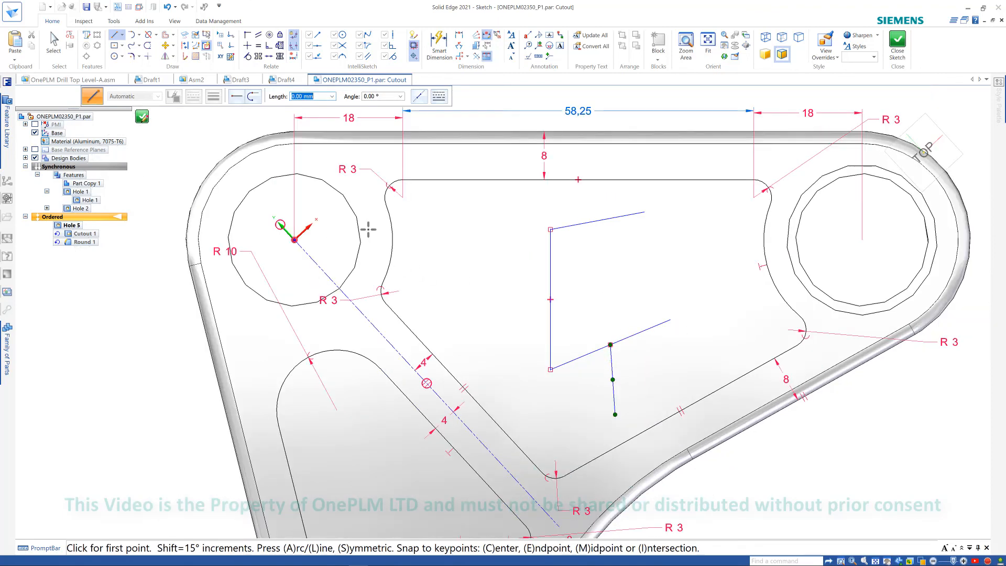
pyautogui.click(550, 299)
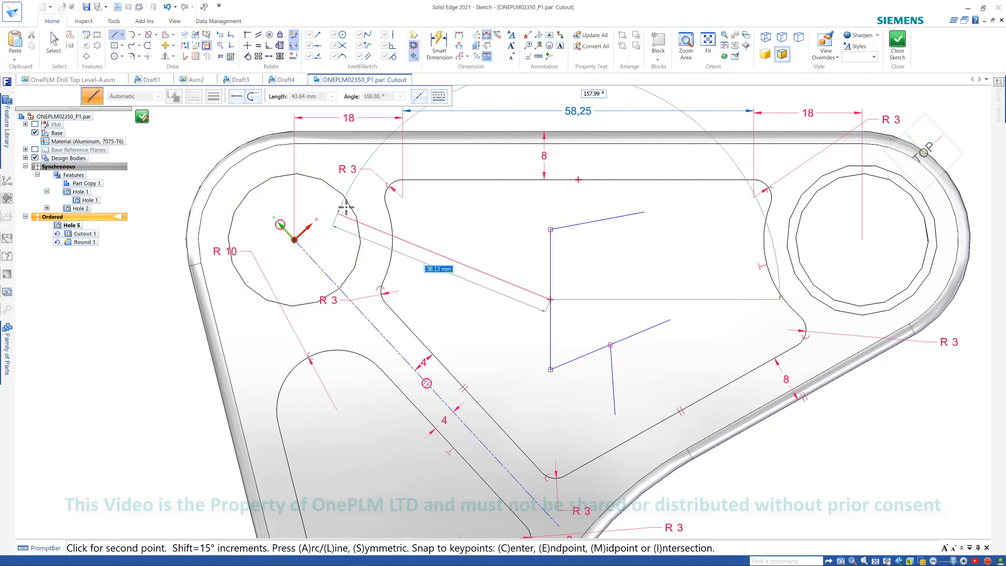
pyautogui.press('c')
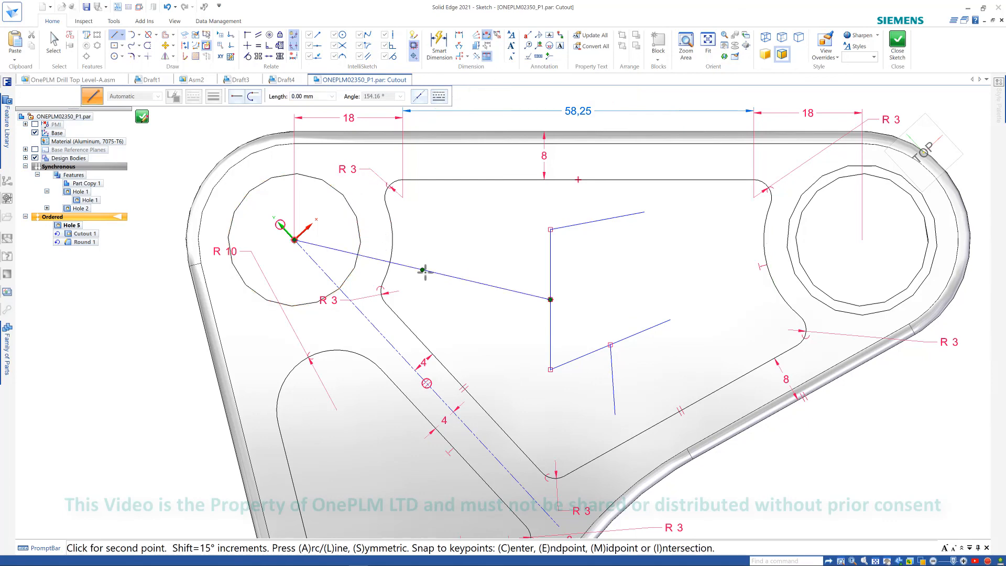
pyautogui.rightClick(478, 333)
pyautogui.scroll(-3, 623, 304)
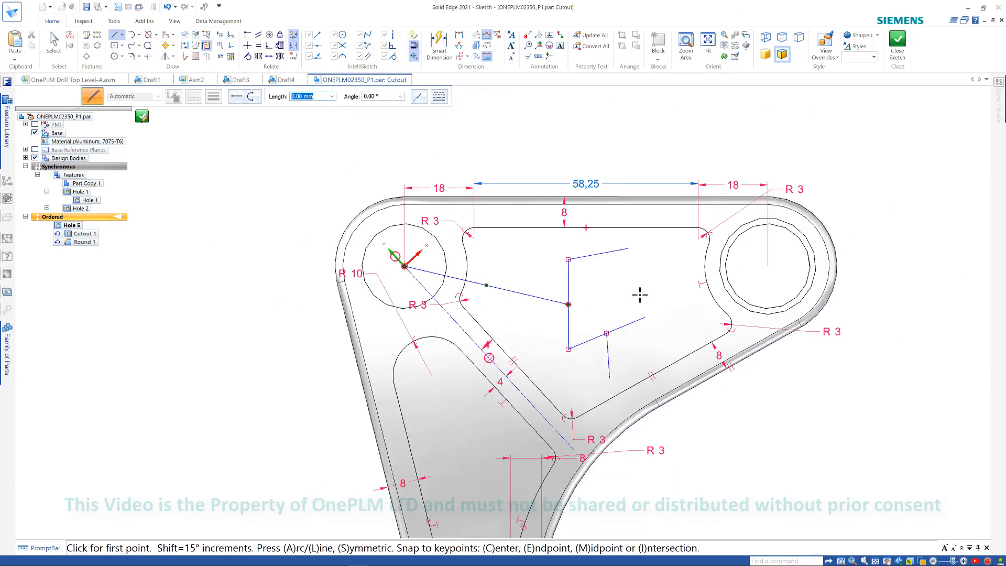
# - Draw a line from the left hole's centre to an intersection point chosen through QuickPick
pyautogui.moveTo(627, 291)
pyautogui.mouseDown(button='middle')
pyautogui.moveTo(655, 292)
pyautogui.moveTo(638, 306)
pyautogui.moveTo(646, 326)
pyautogui.moveTo(665, 281)
pyautogui.moveTo(649, 288)
pyautogui.moveTo(663, 301)
pyautogui.mouseUp(button='middle')
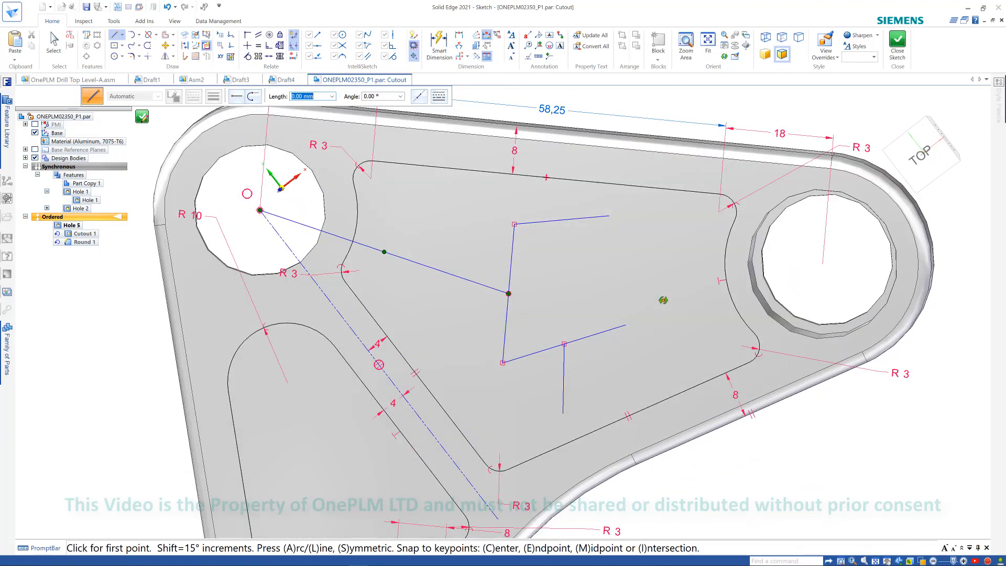
pyautogui.hotkey('ctrl', 'h')
pyautogui.scroll(6, 512, 228)
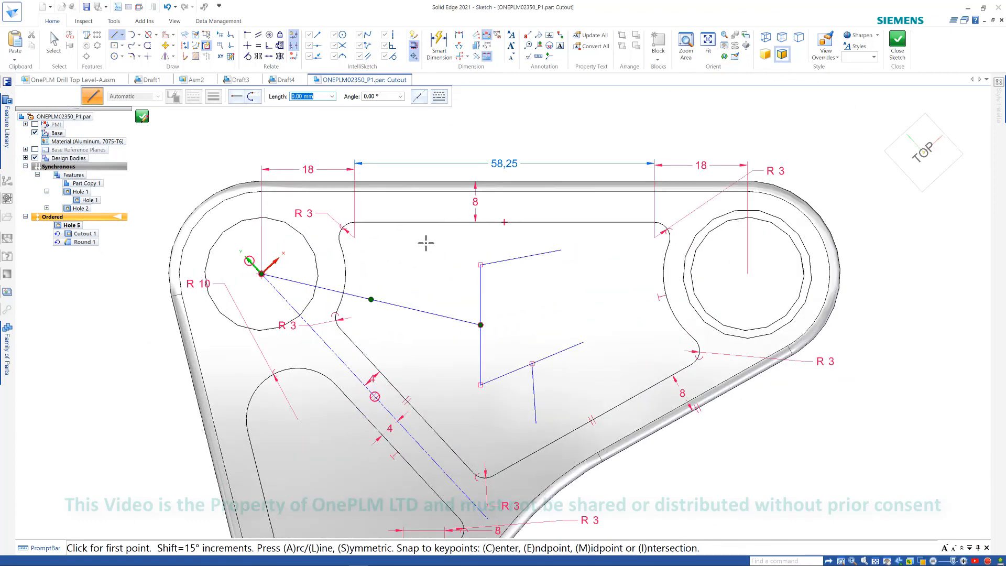
pyautogui.click(263, 273)
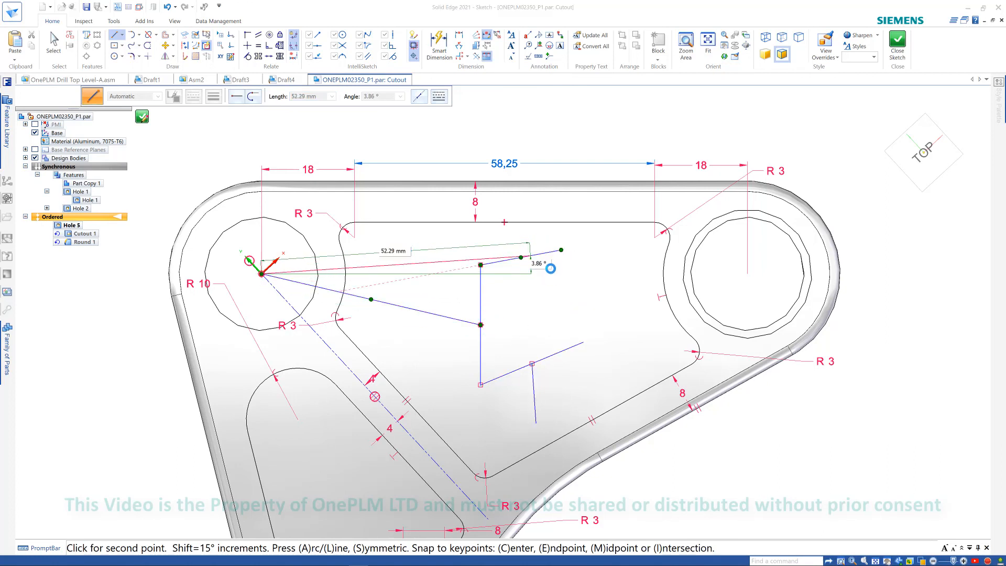
pyautogui.rightClick(548, 262)
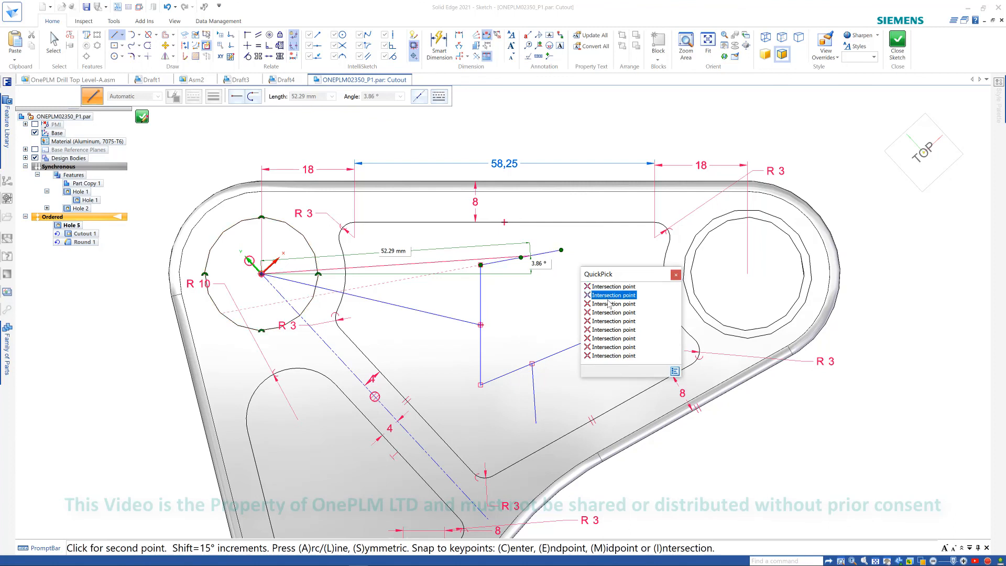
pyautogui.click(612, 356)
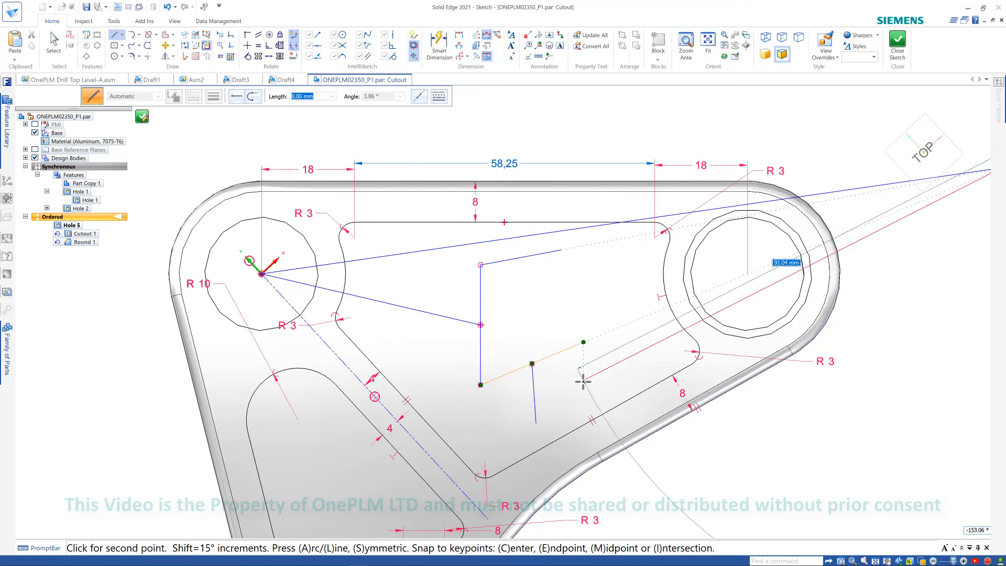
pyautogui.scroll(-2, 580, 380)
pyautogui.press('Escape')
pyautogui.press('Escape')
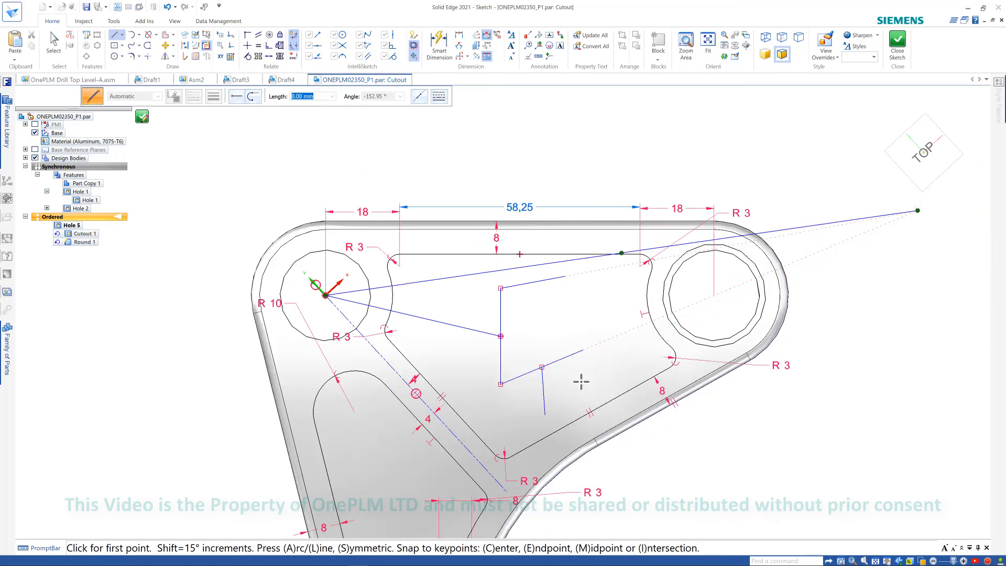